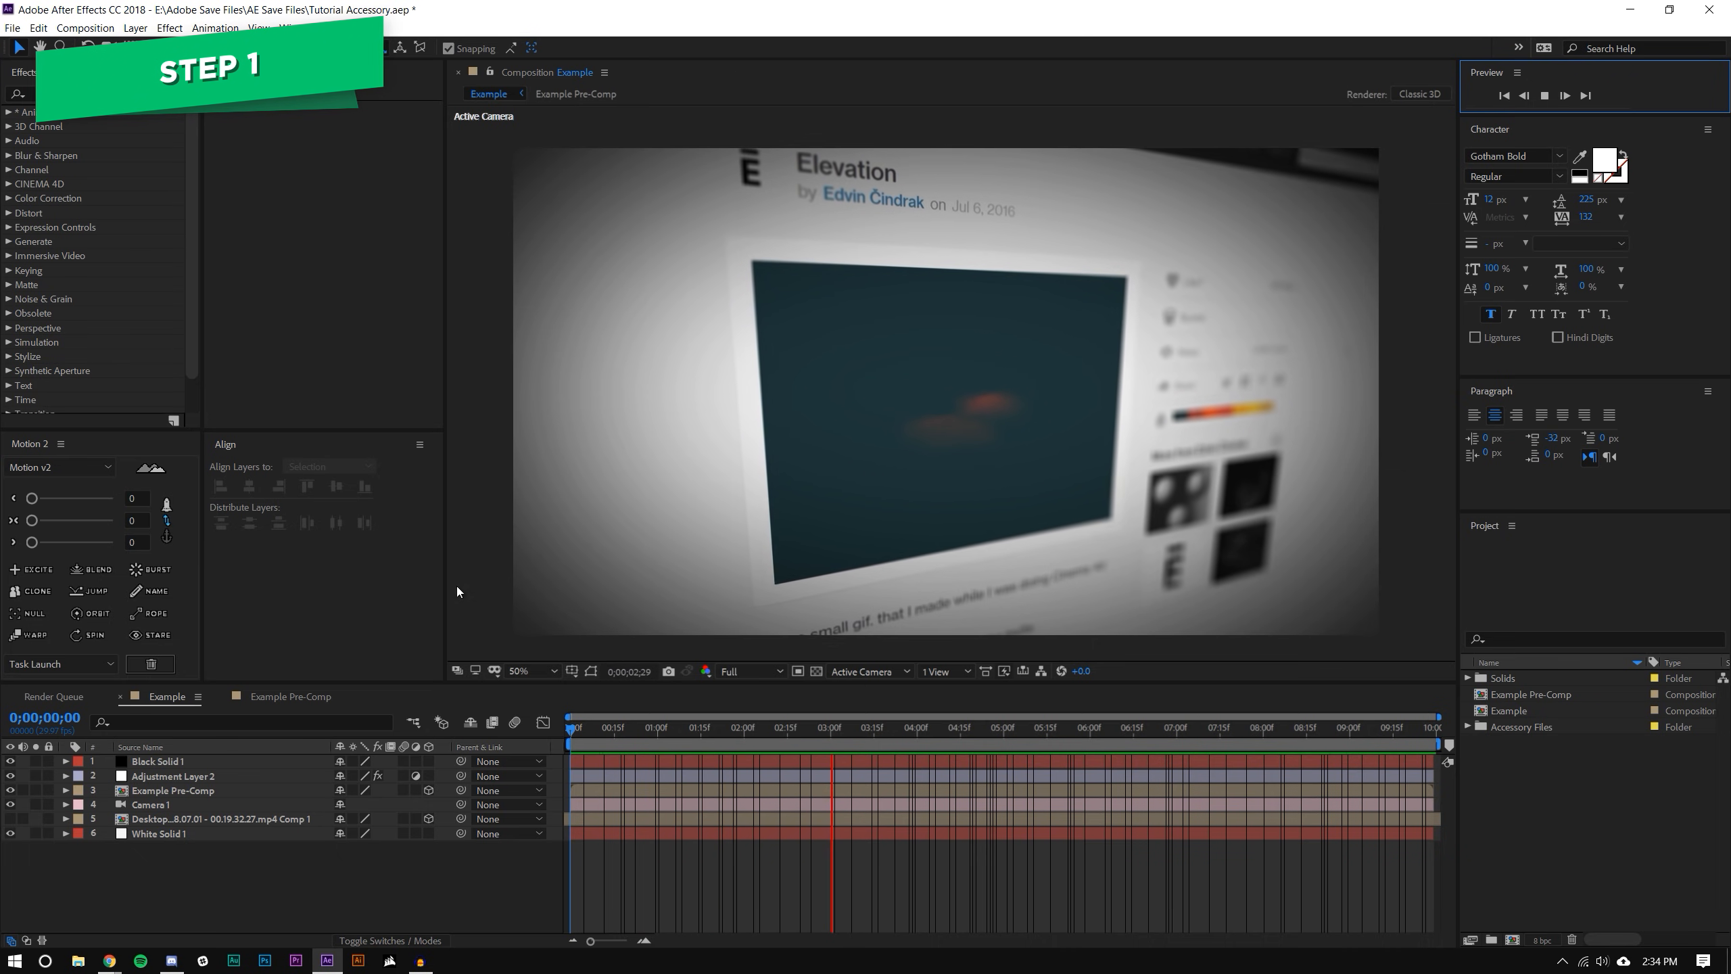
- Create a new composition with a custom size of 2560 x 1440 pixels
left_click(741, 725)
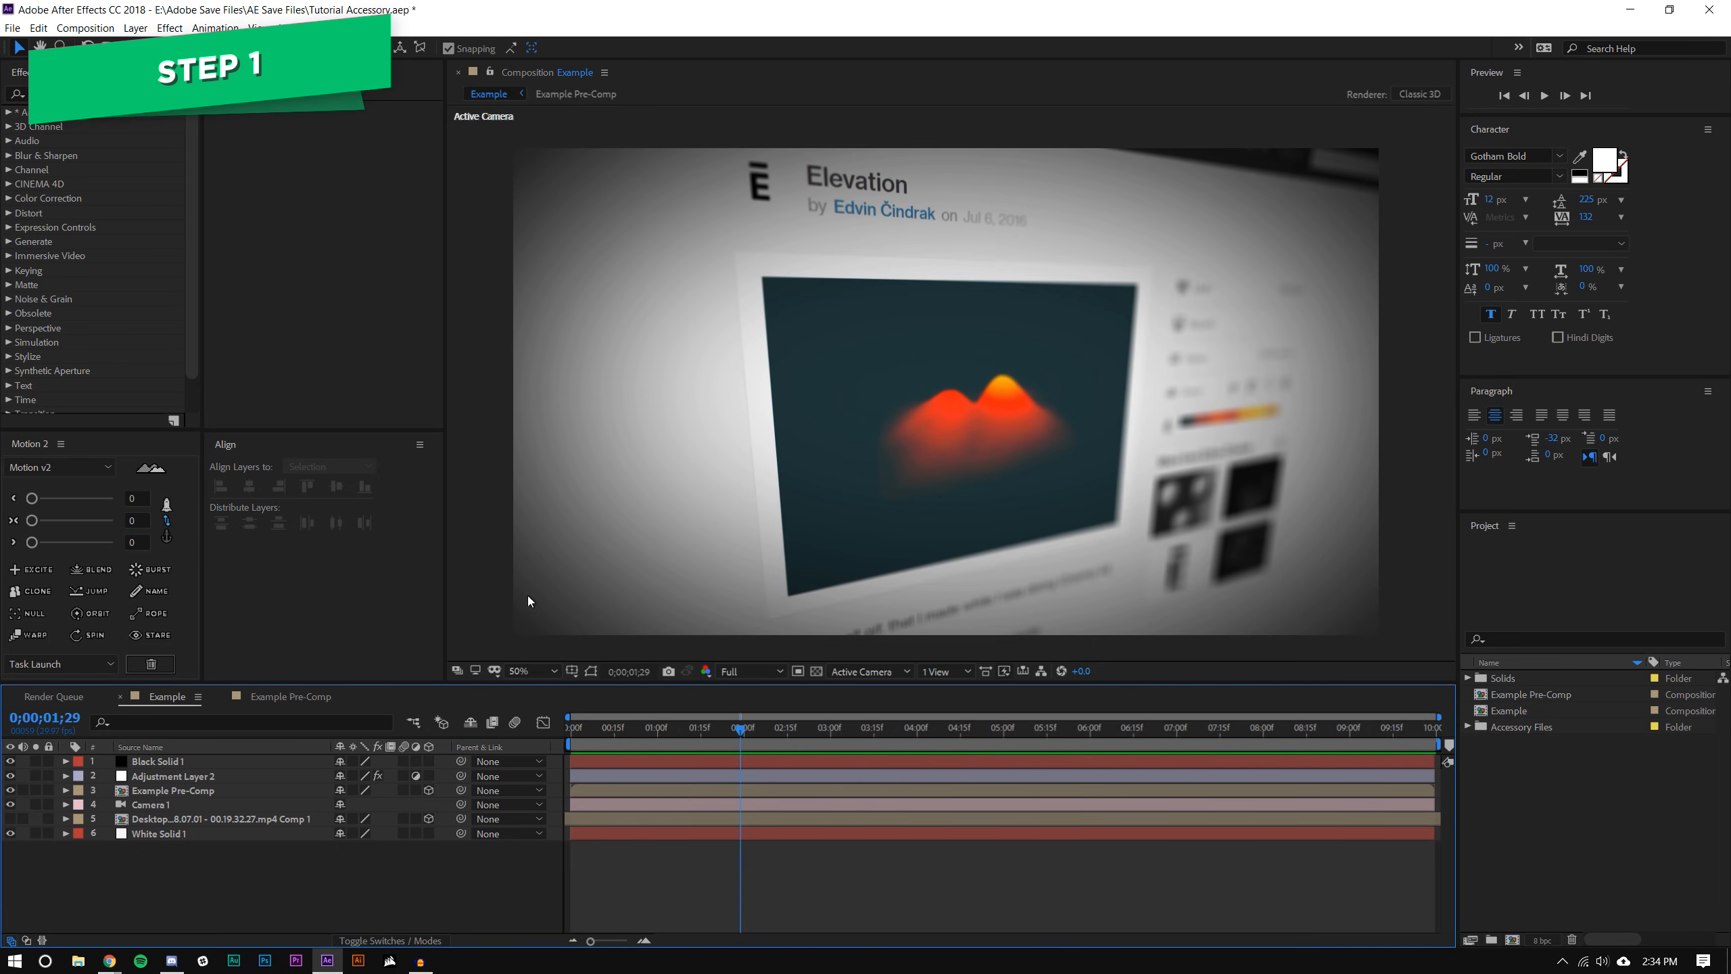
left_click(84, 28)
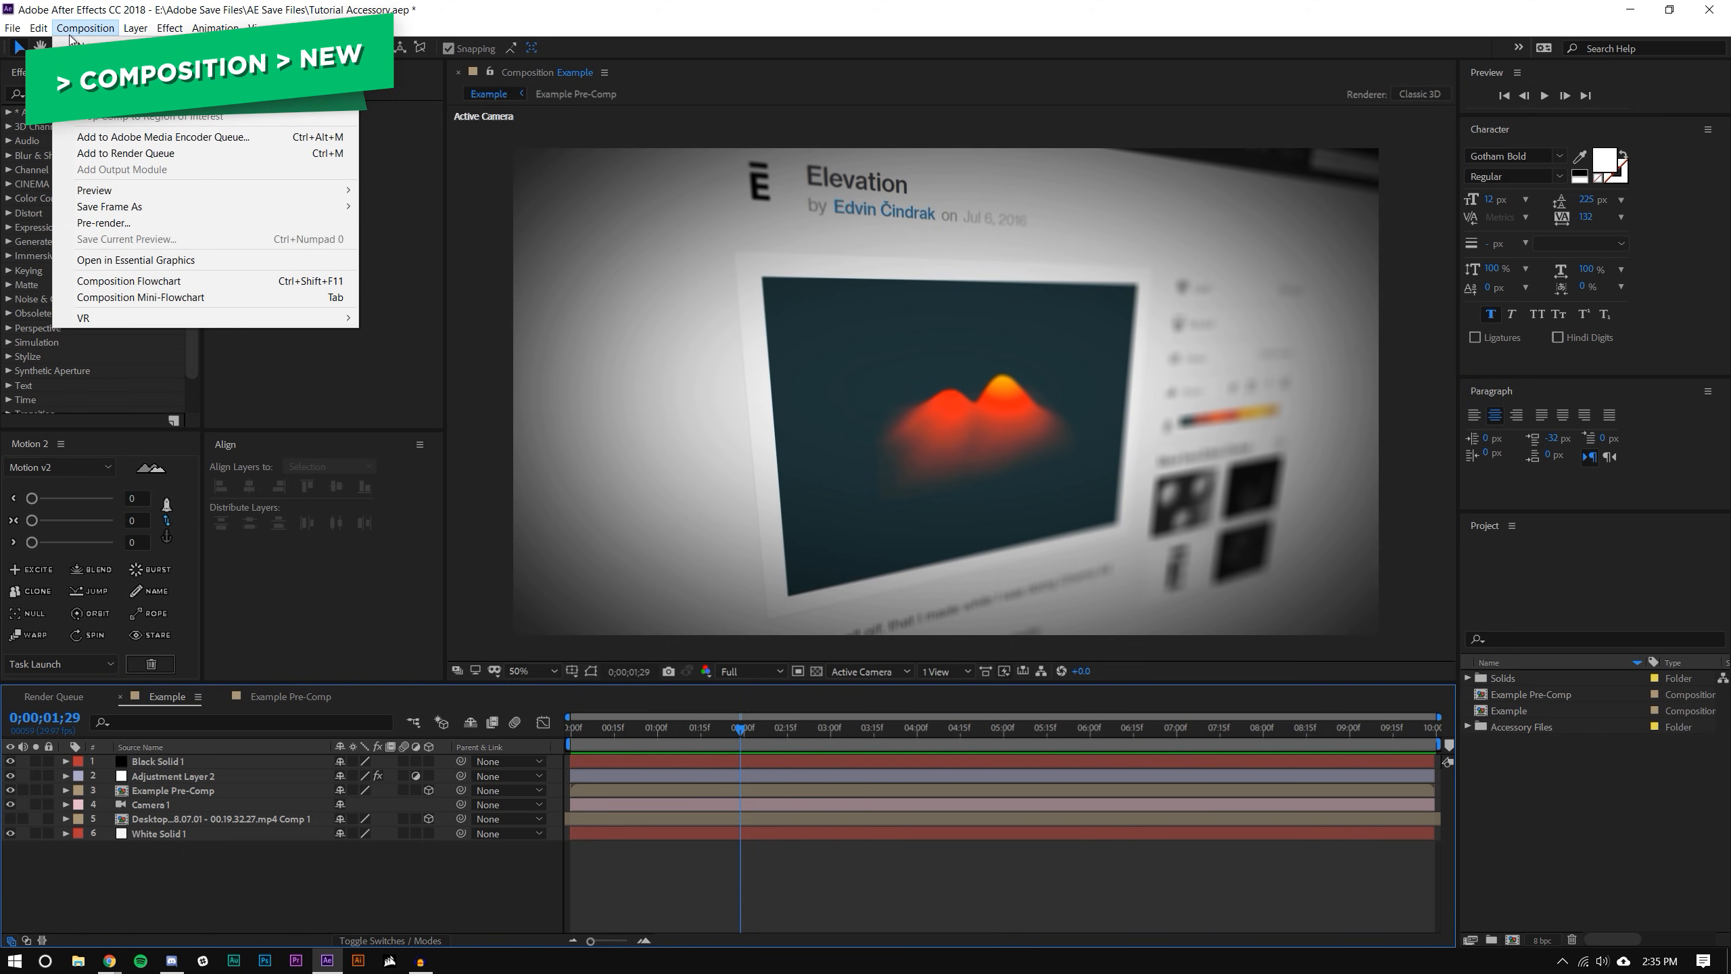
left_click(102, 45)
left_click_drag(1215, 459, 802, 262)
left_click(707, 372)
type("2560")
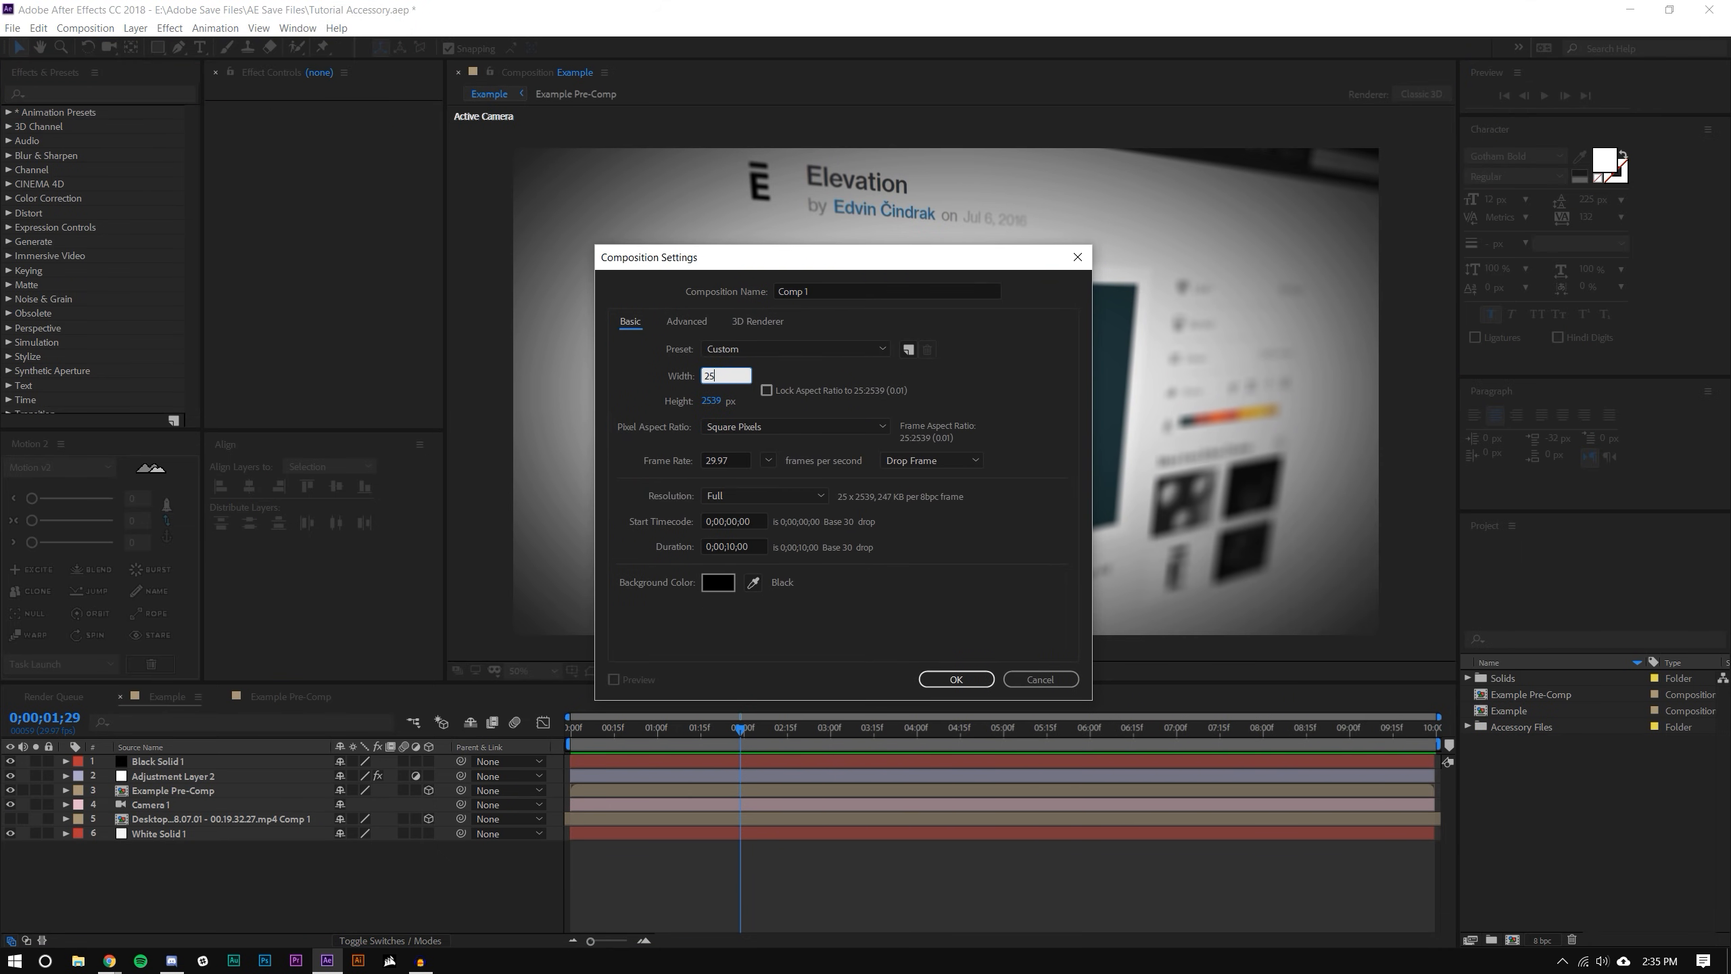
key("Tab")
type("1440")
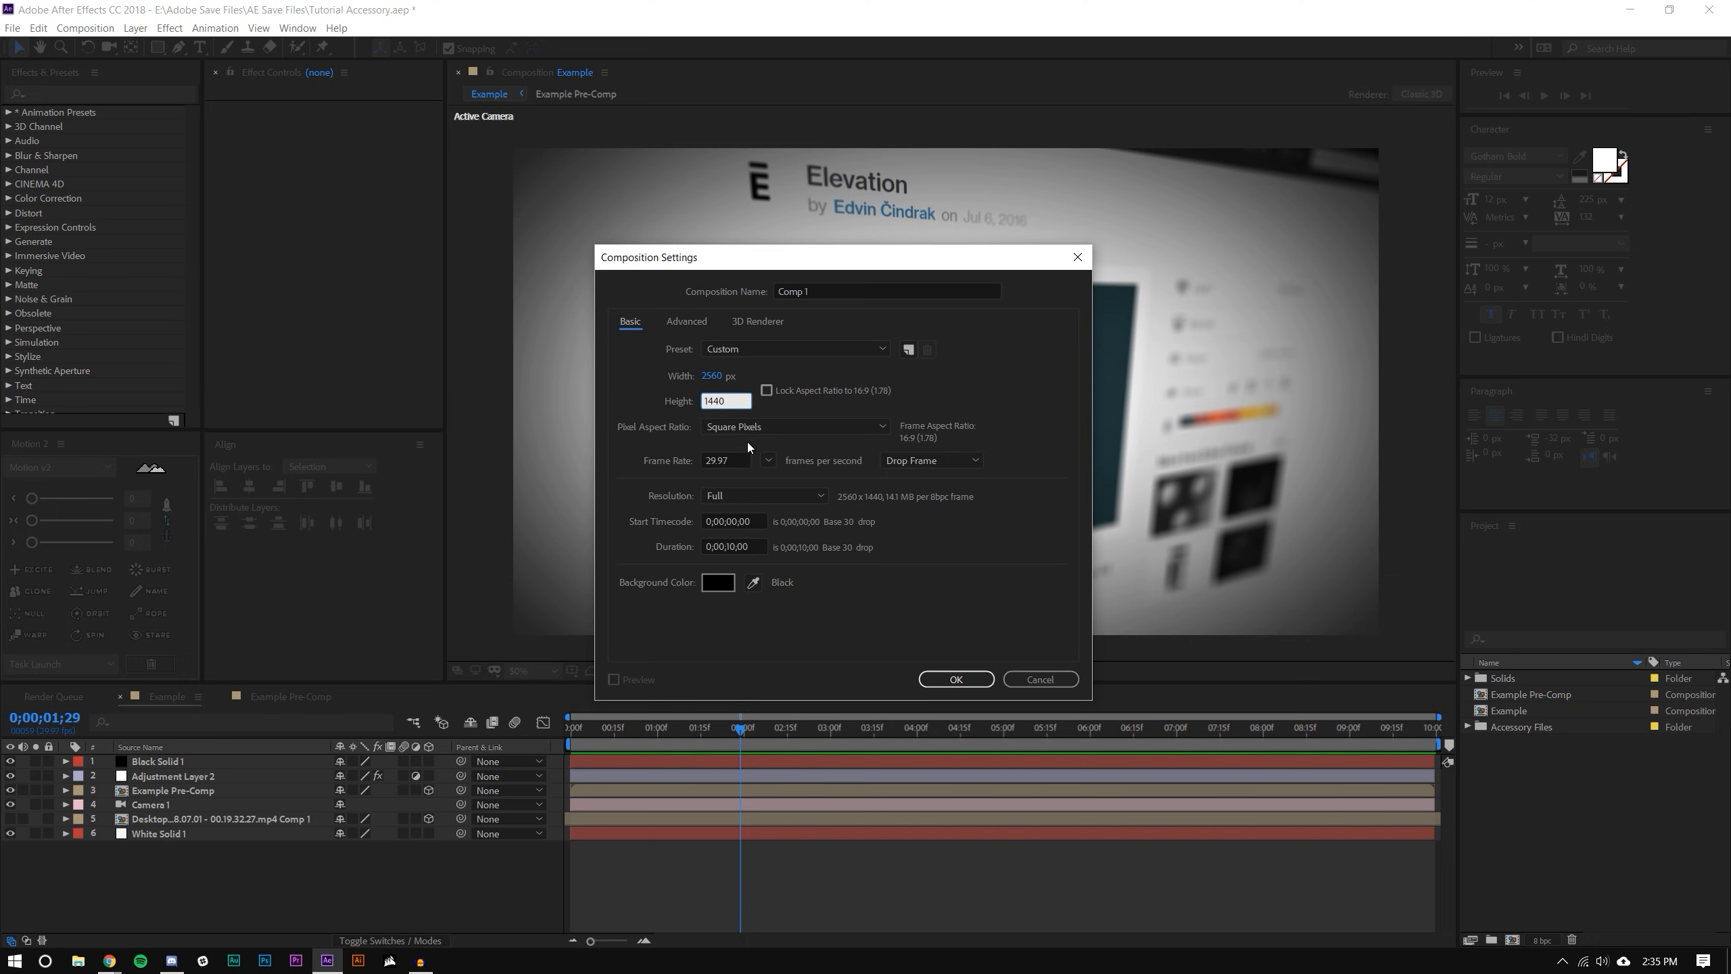
left_click(956, 679)
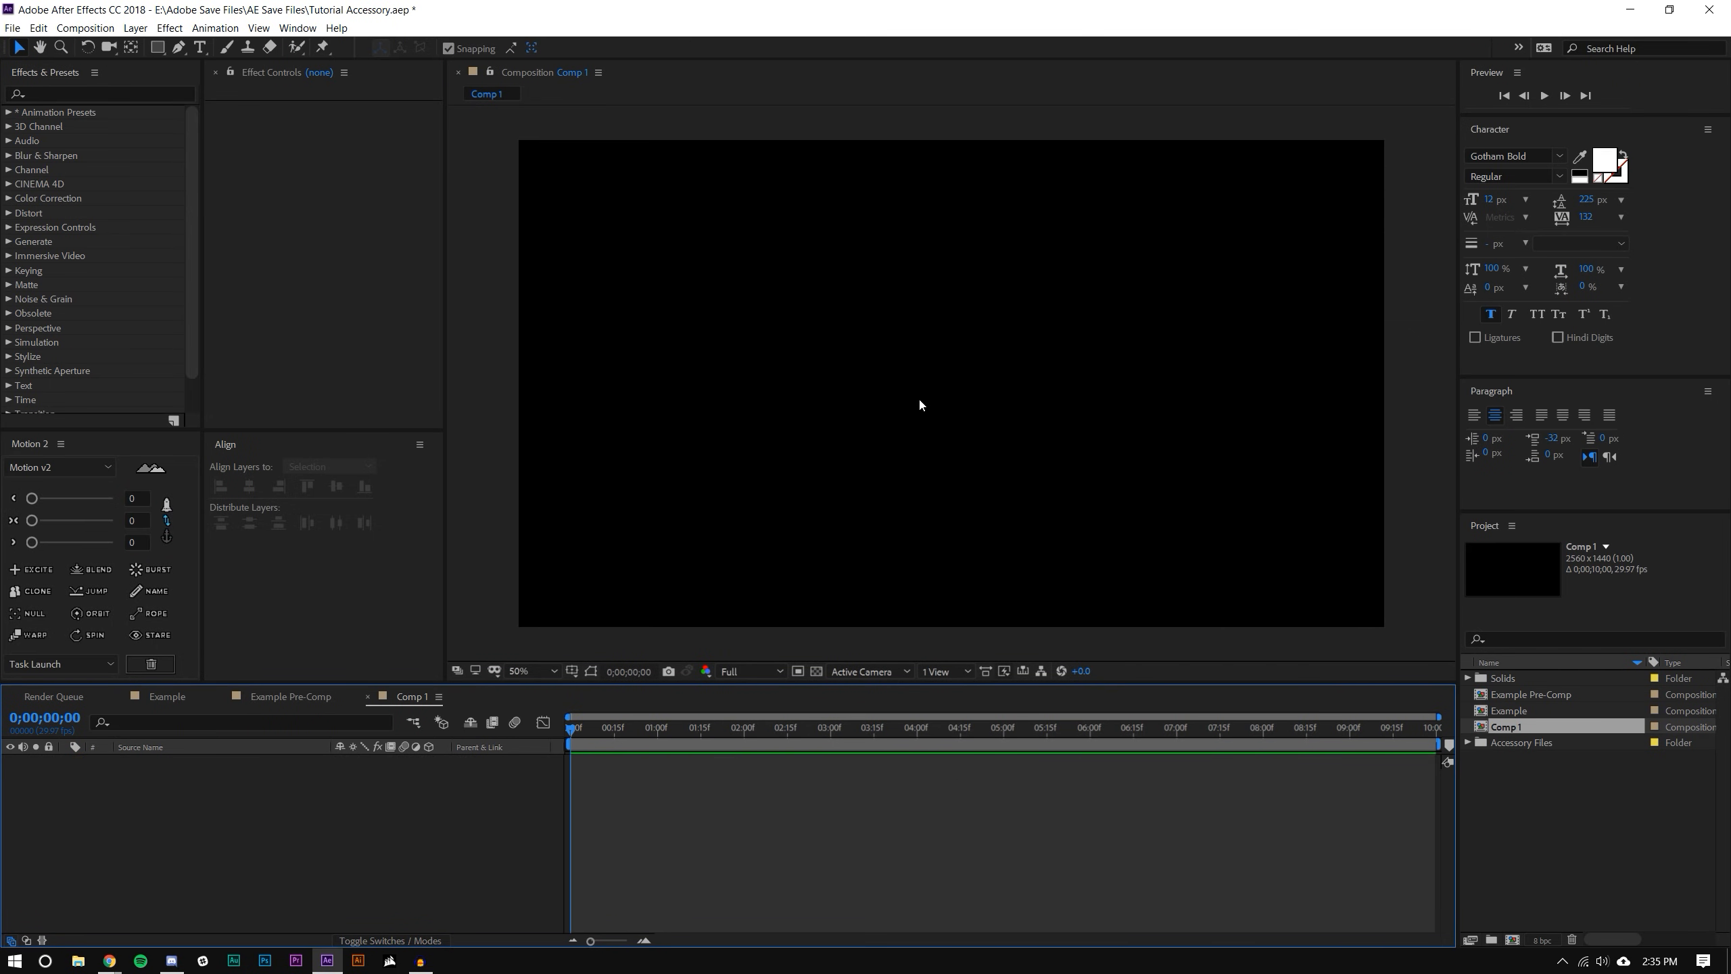
- Add the Desktop 2018.07.01 - 00.19.32.27.mp4 recording from the Accessory Files folder to the new composition
left_click(1468, 742)
left_click(1565, 888)
left_click_drag(1534, 774, 952, 386)
left_click(611, 751)
mouse_move(573, 728)
left_mouse_down()
mouse_move(1434, 724)
mouse_move(271, 733)
mouse_move(569, 737)
left_mouse_up()
left_click_drag(1219, 763, 681, 764)
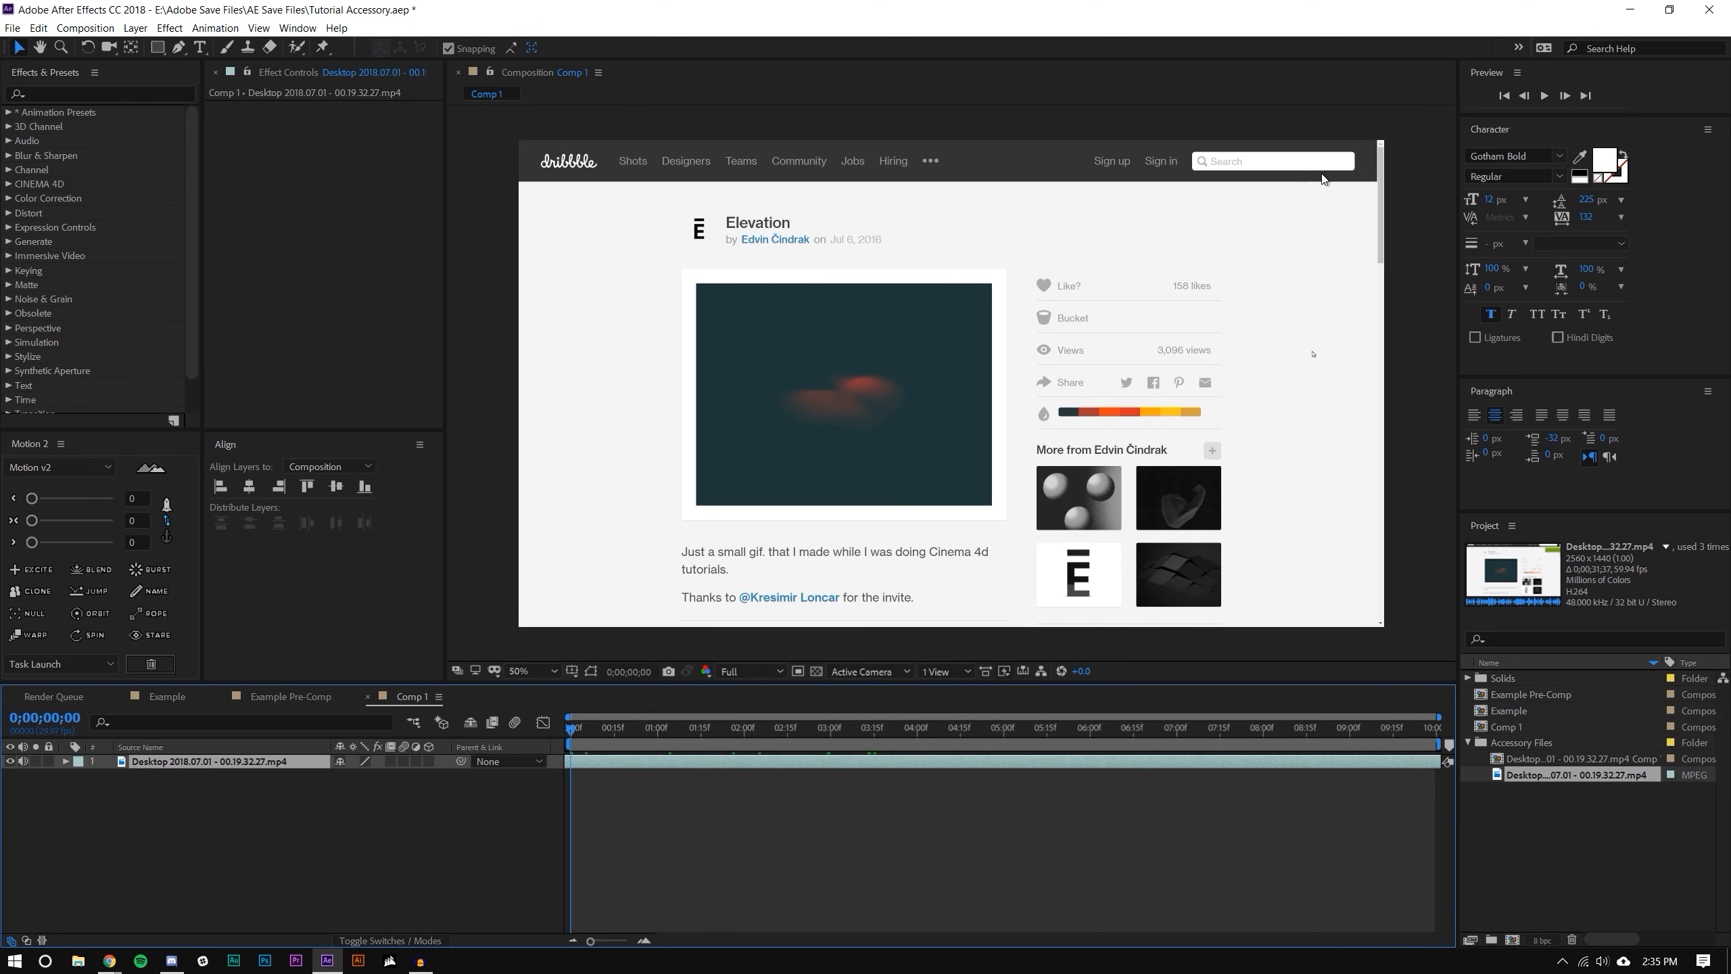
- Preview the screen recording briefly and turn its layer into a 3D layer
key("space")
key("space")
left_click(429, 760)
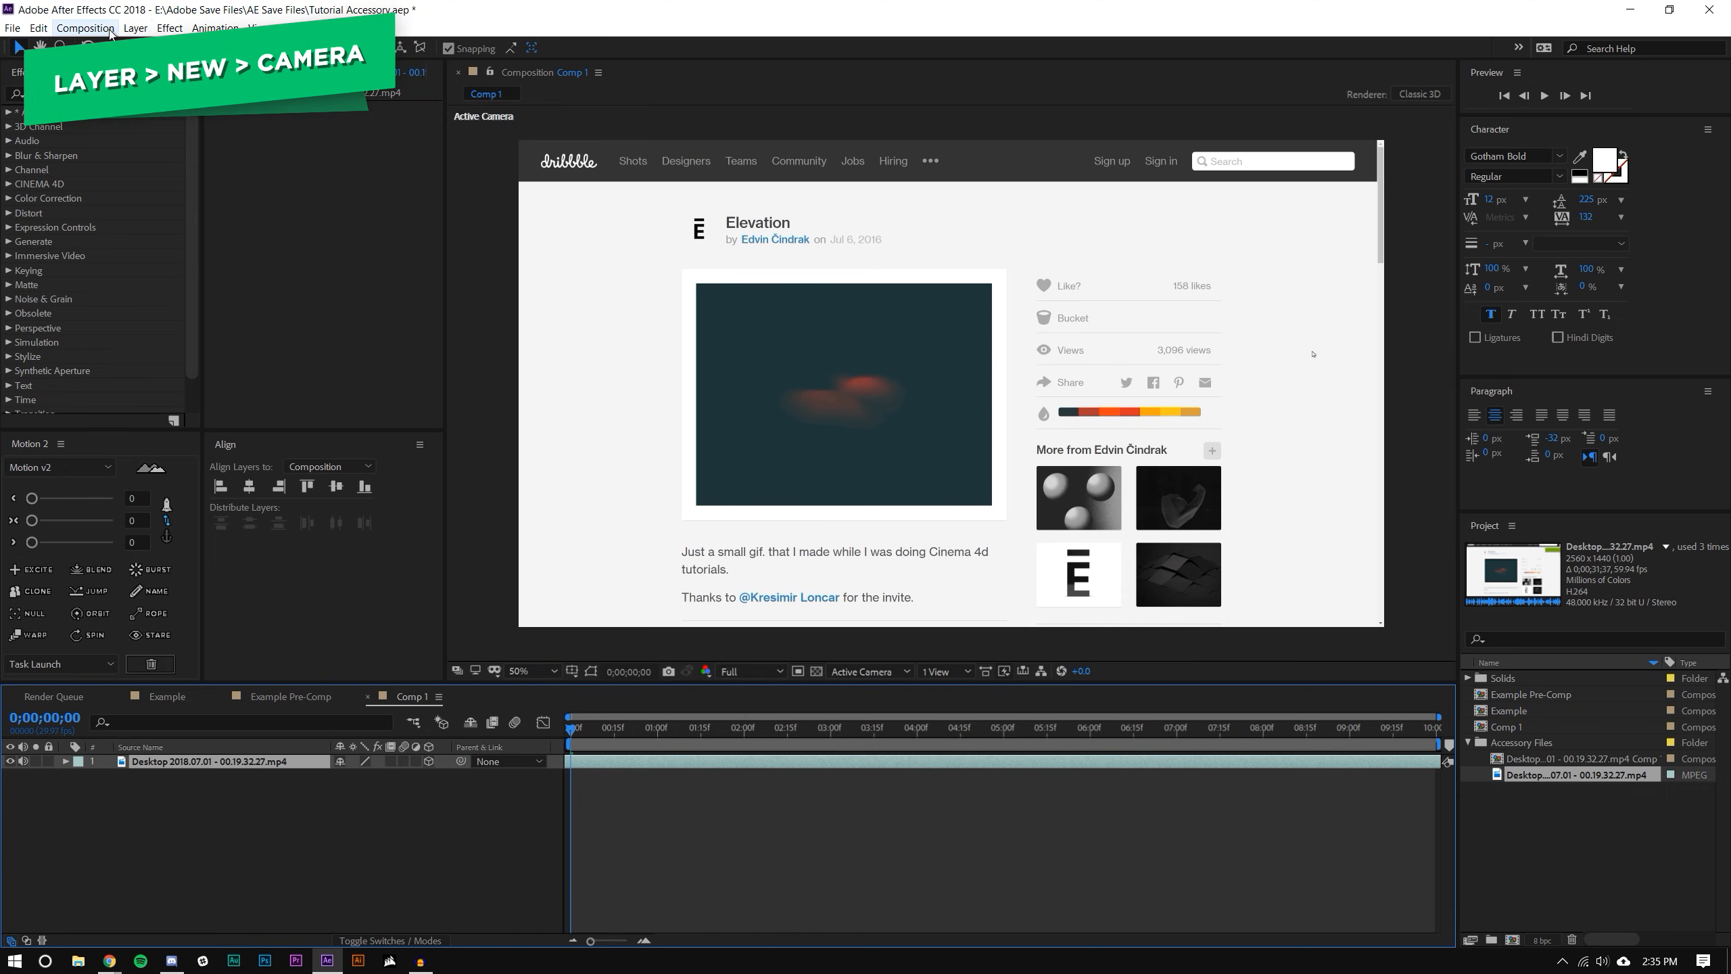
- Add a two-node camera named Camera 1 with the 35mm preset
left_click(136, 28)
mouse_move(184, 47)
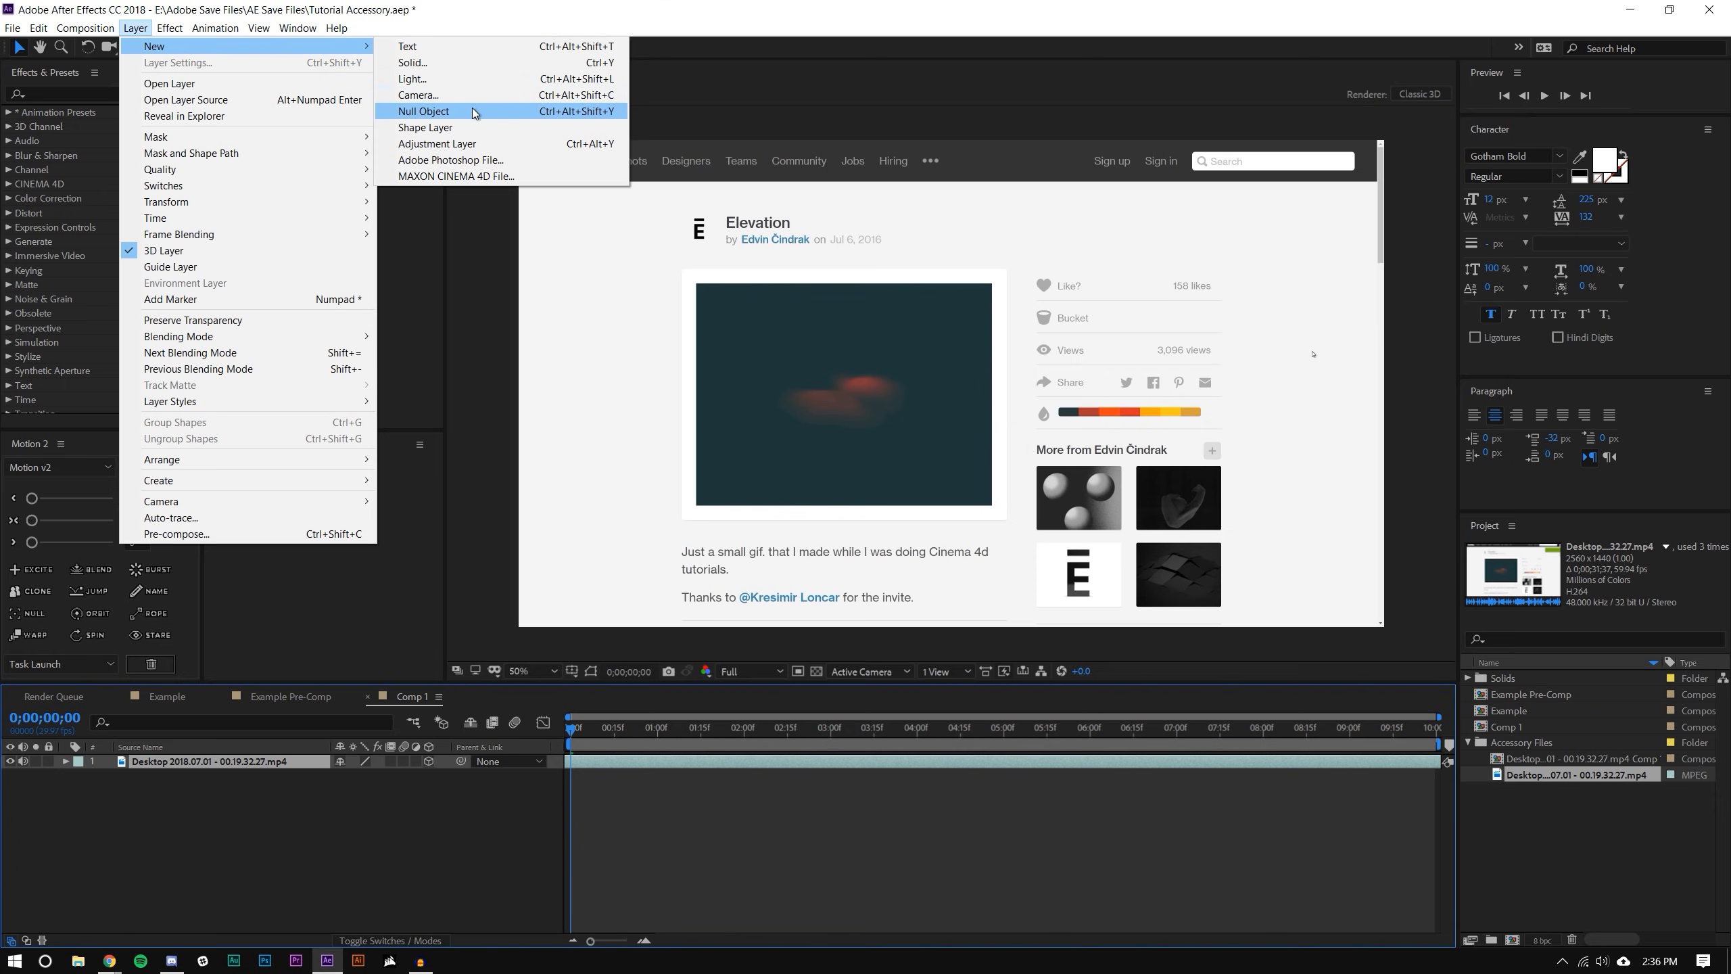
left_click(478, 95)
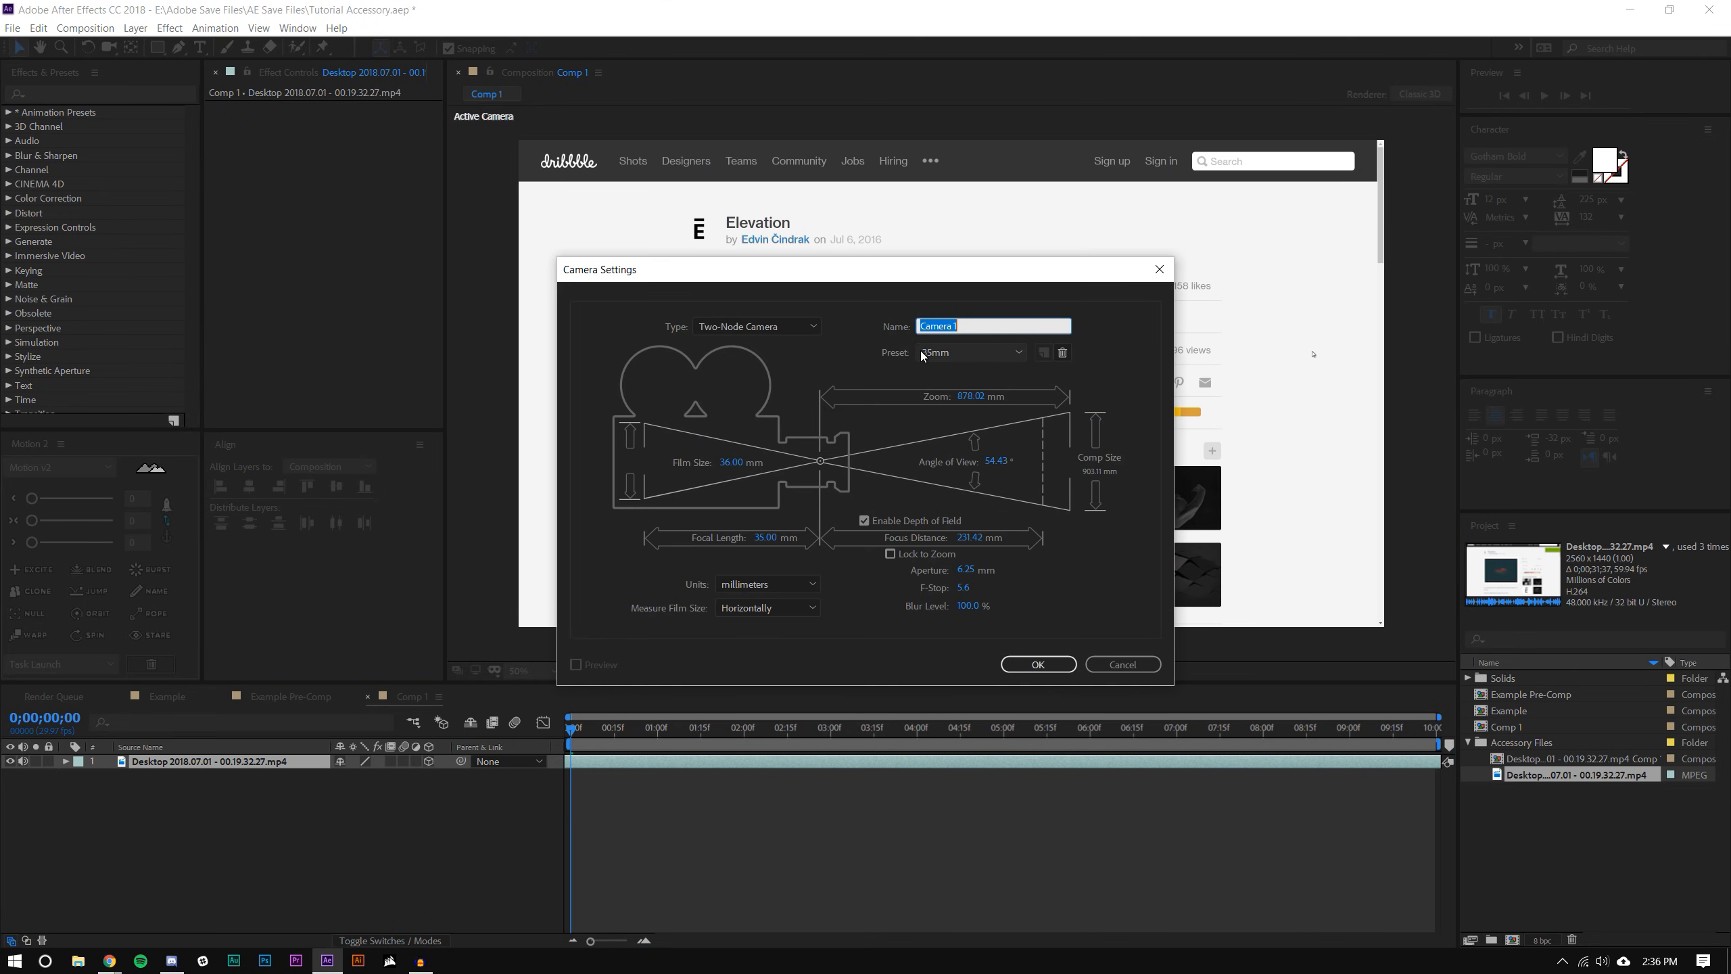
left_click(961, 353)
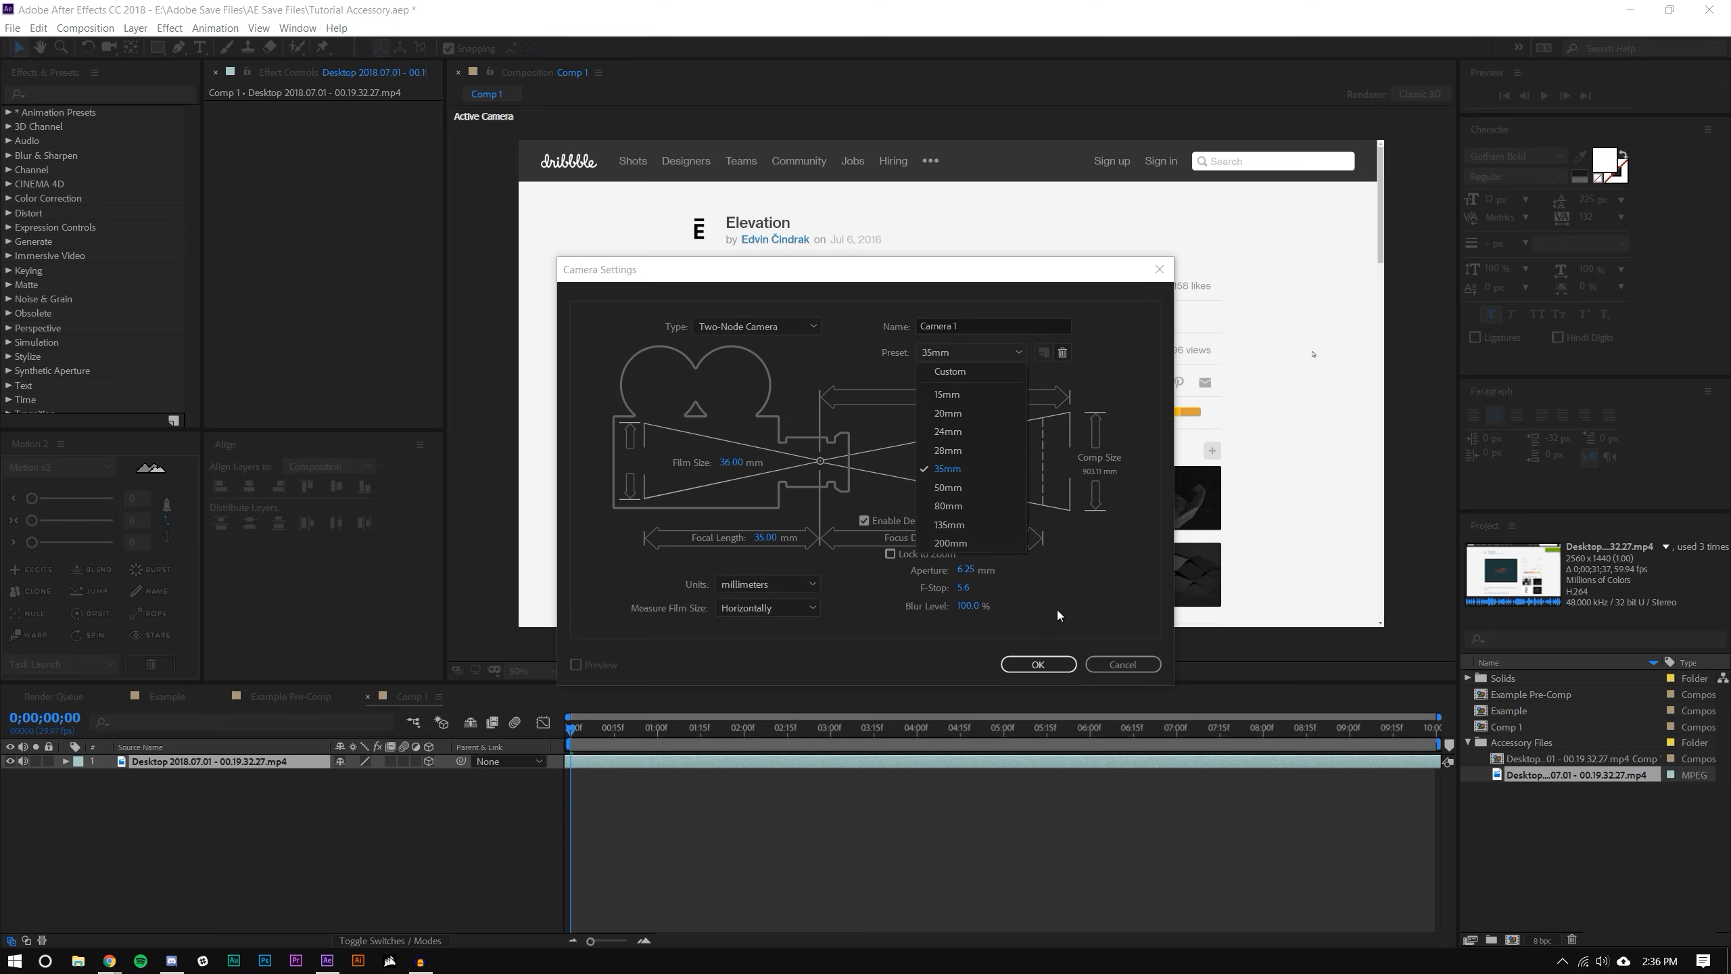
left_click(1037, 664)
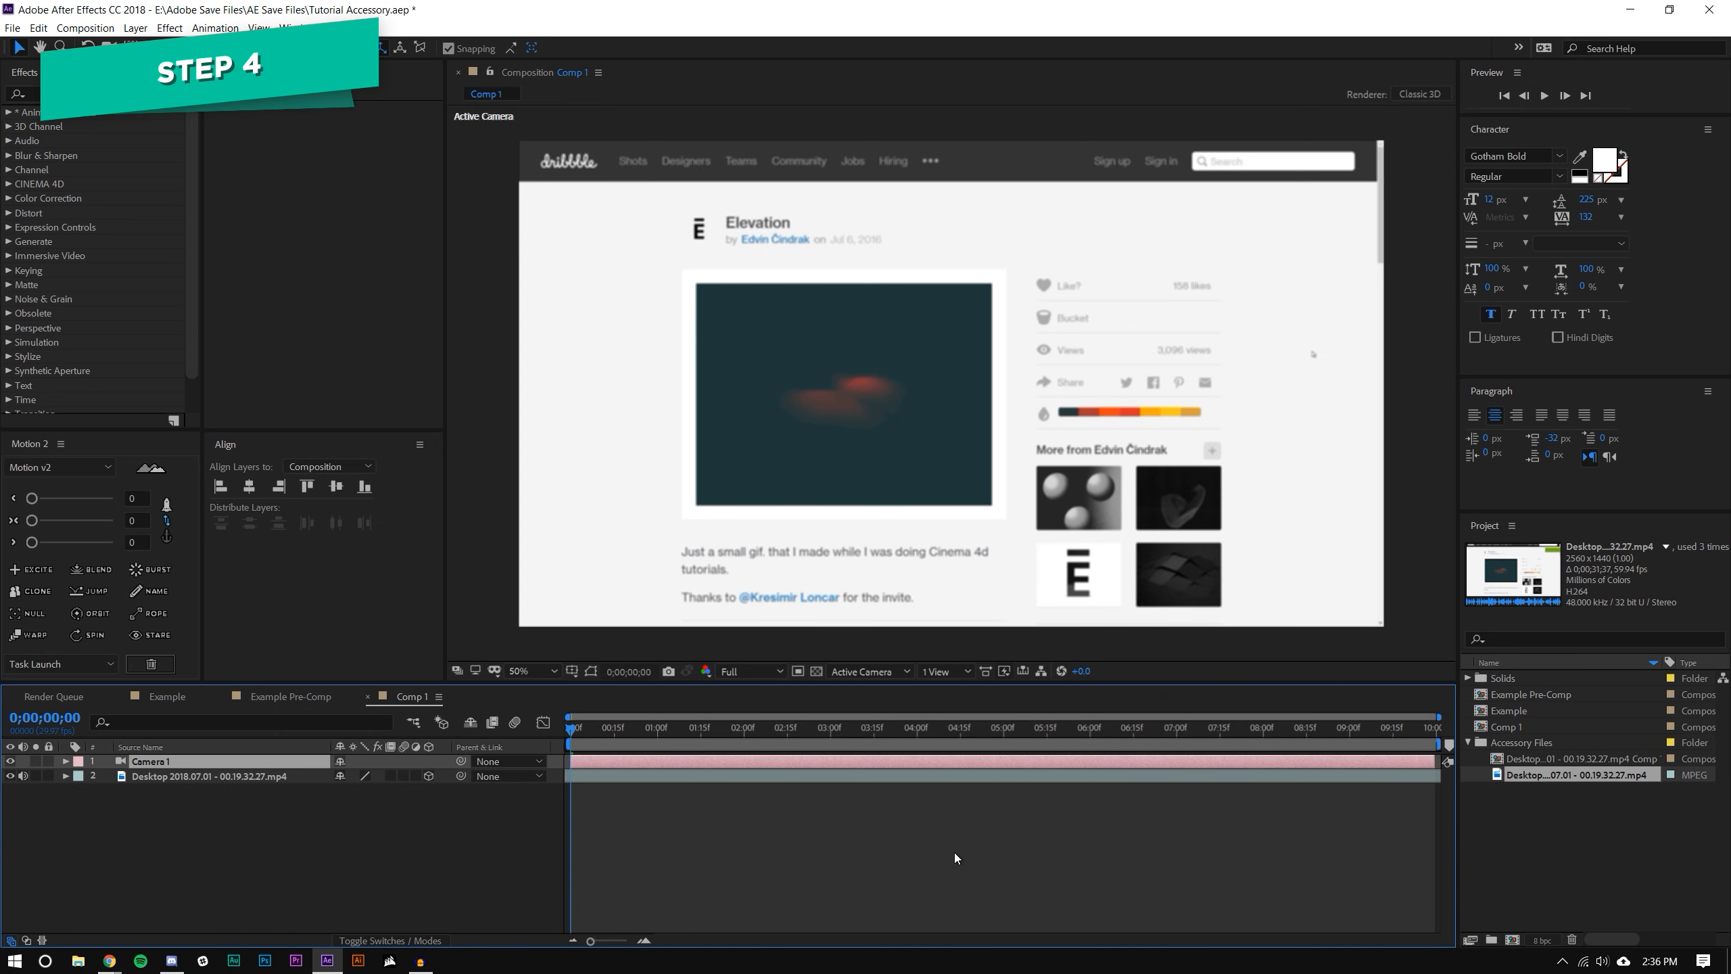
- Expand Camera 1's camera options with more timeline room, and toggle Depth of Field off and back on
left_click(184, 761)
left_click(66, 761)
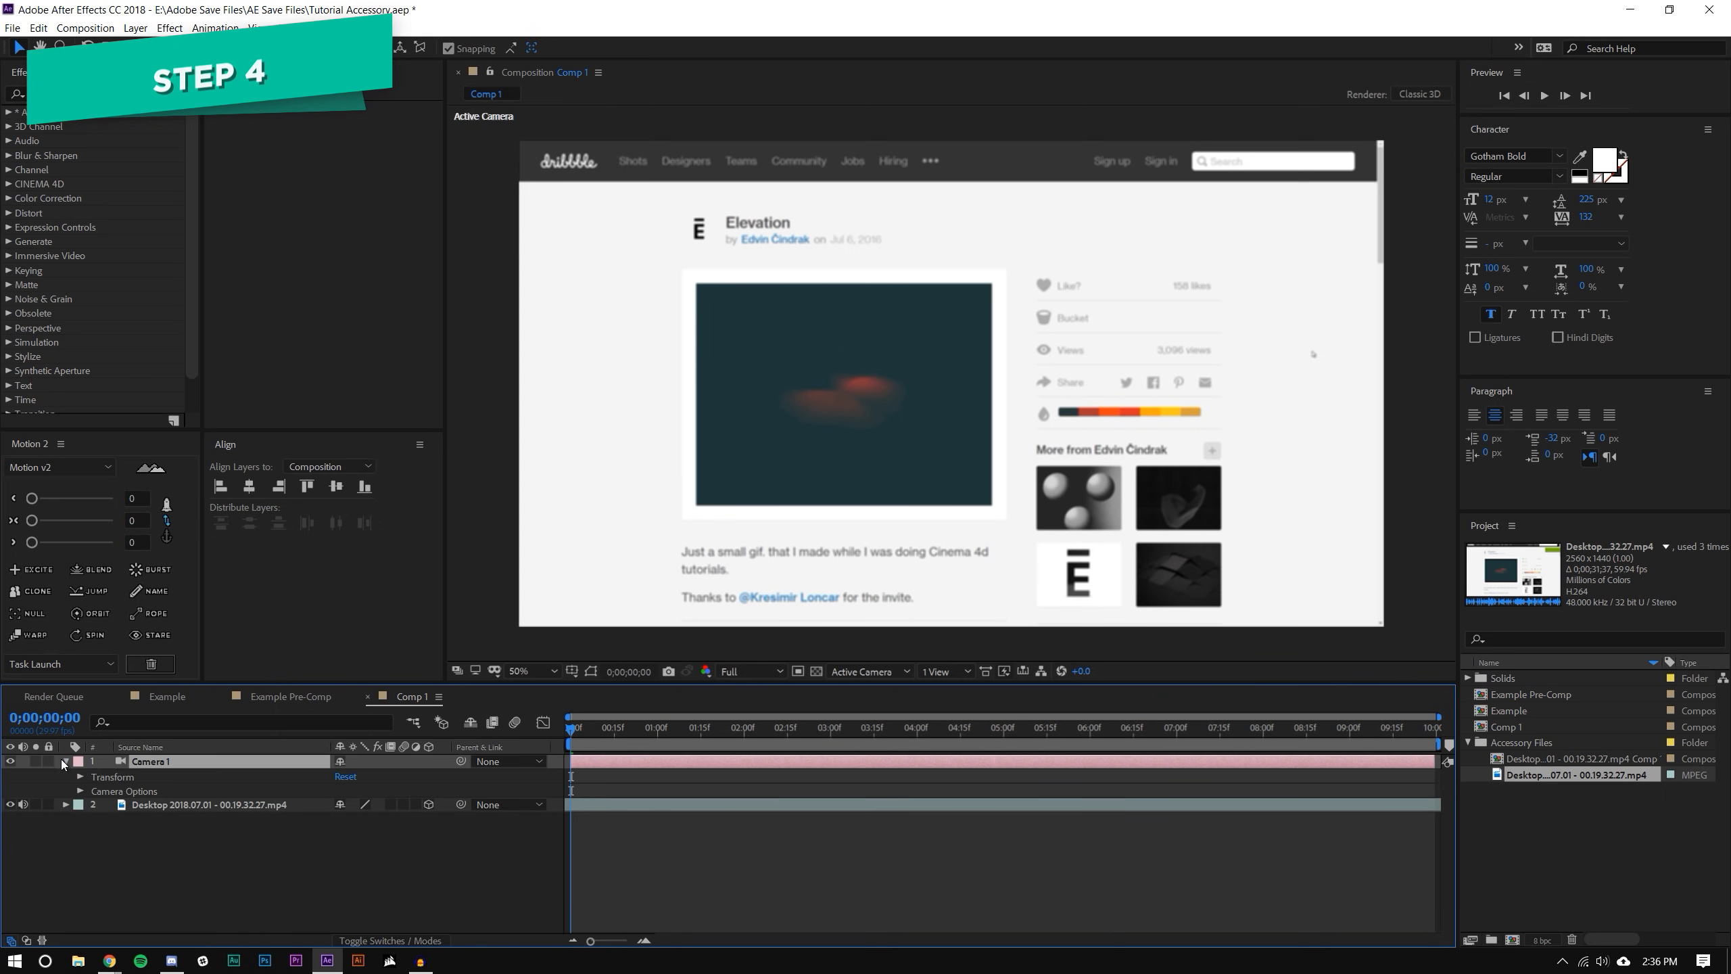
left_click(80, 792)
scroll(80, 796, "down", 2)
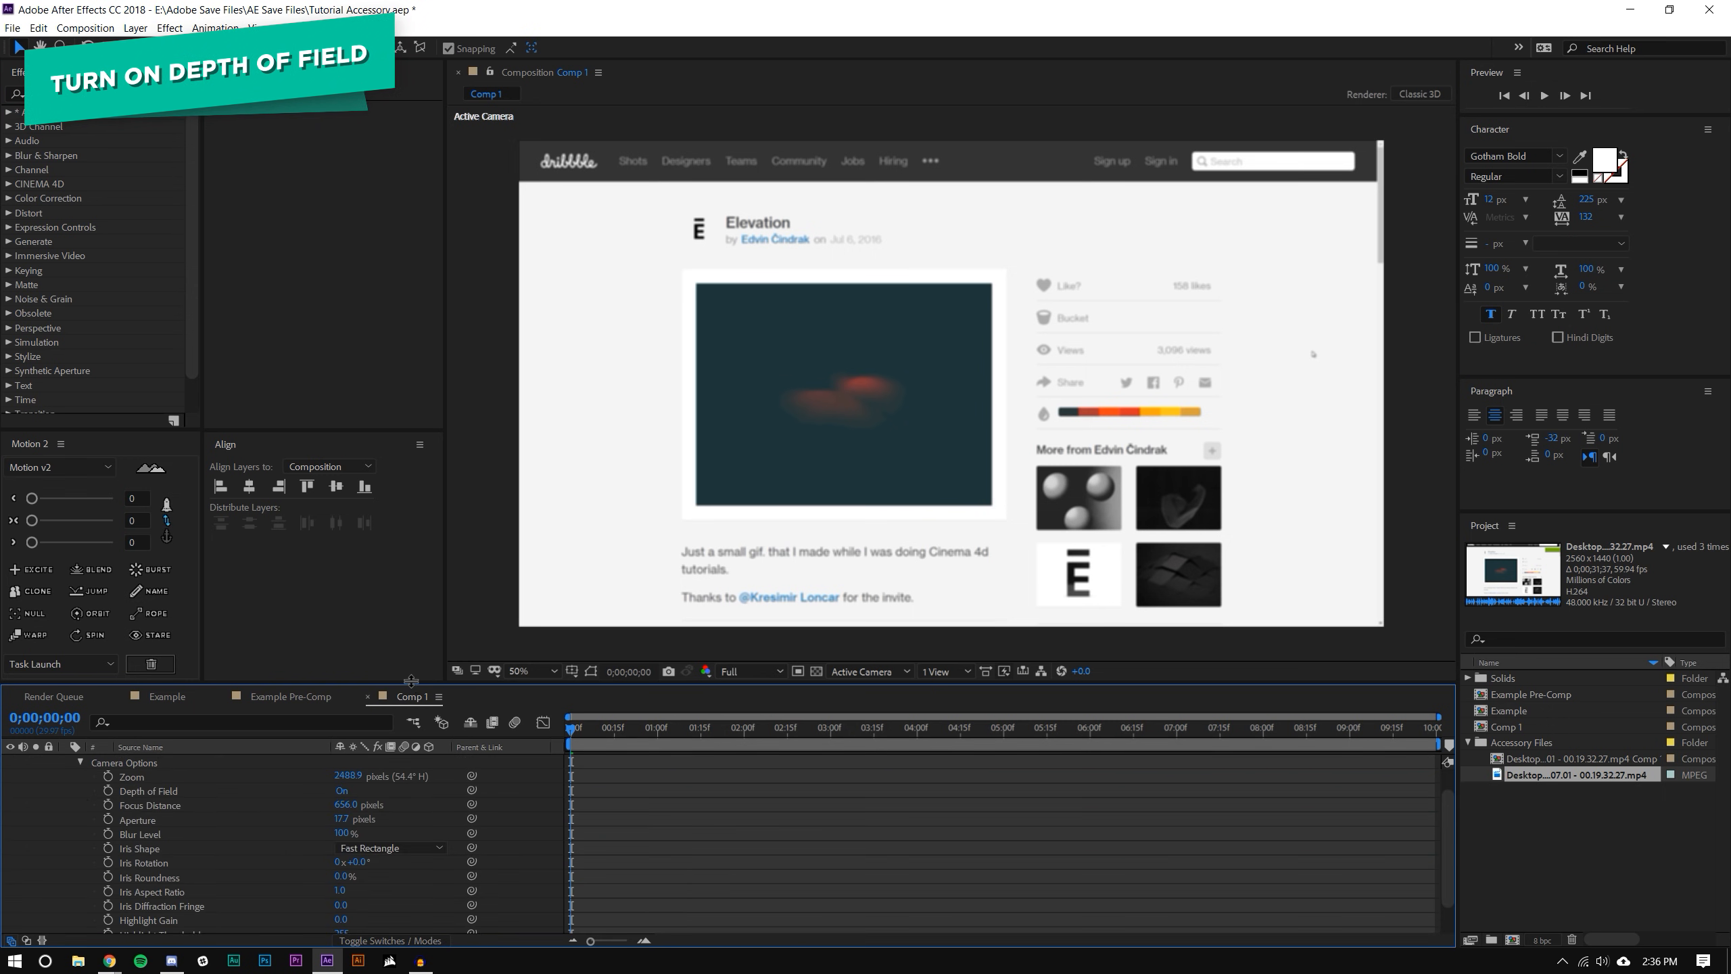
left_click_drag(411, 685, 410, 570)
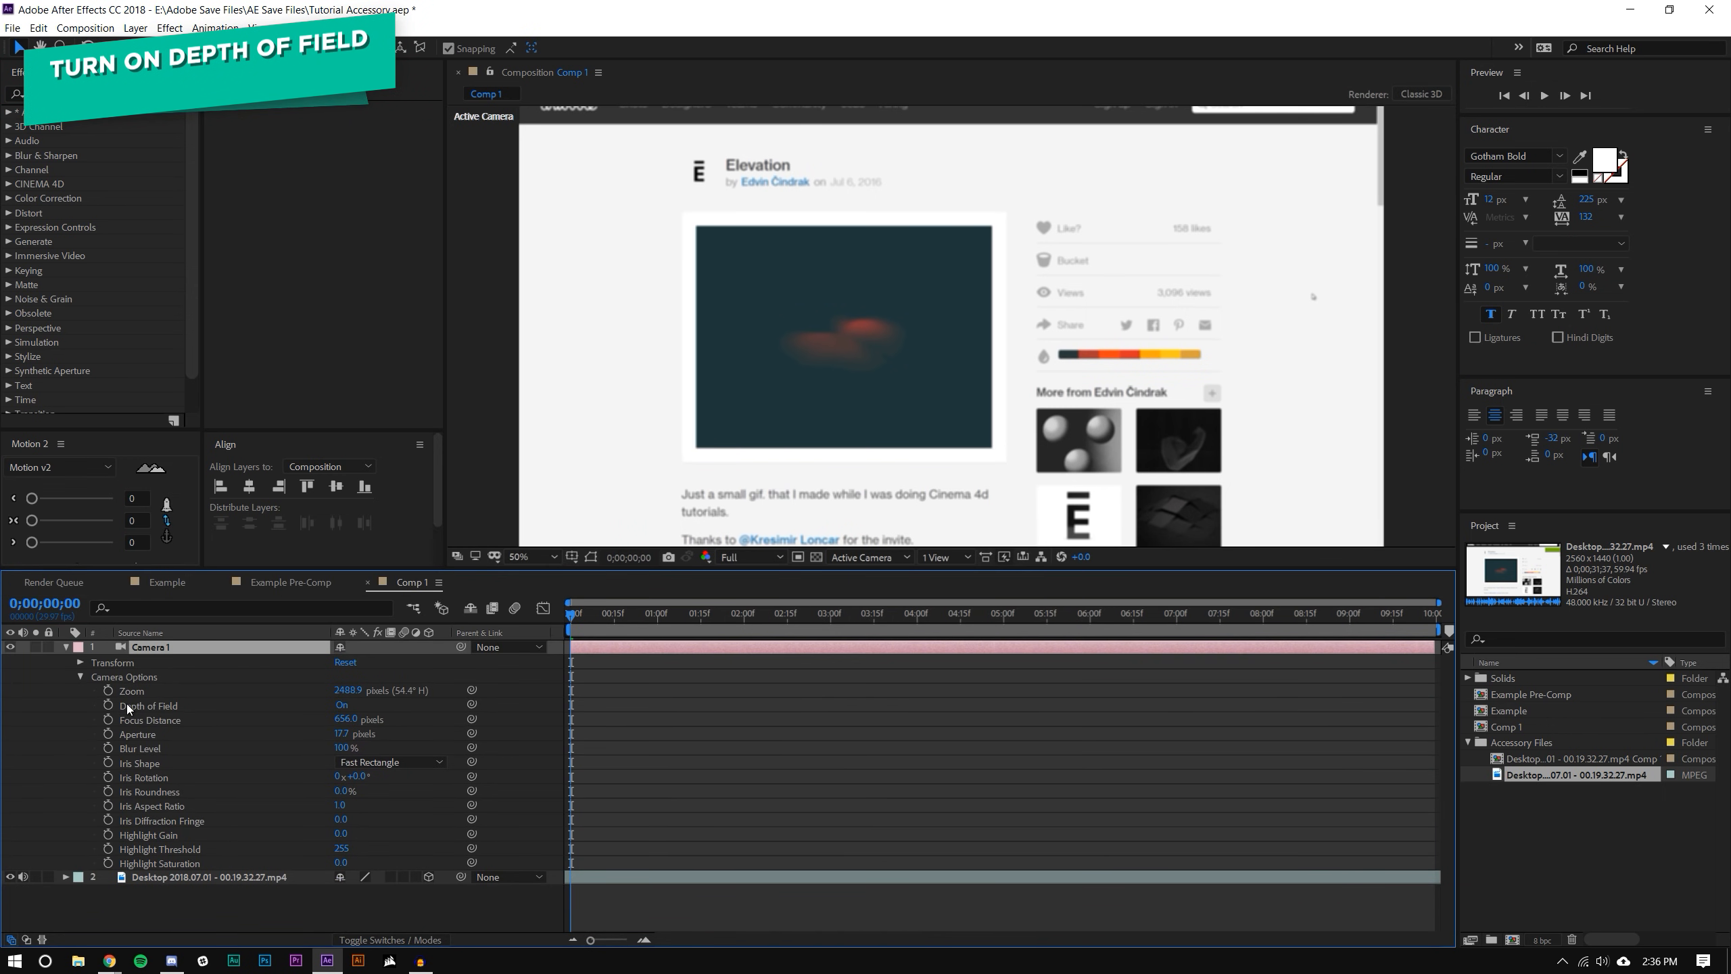
left_click(341, 705)
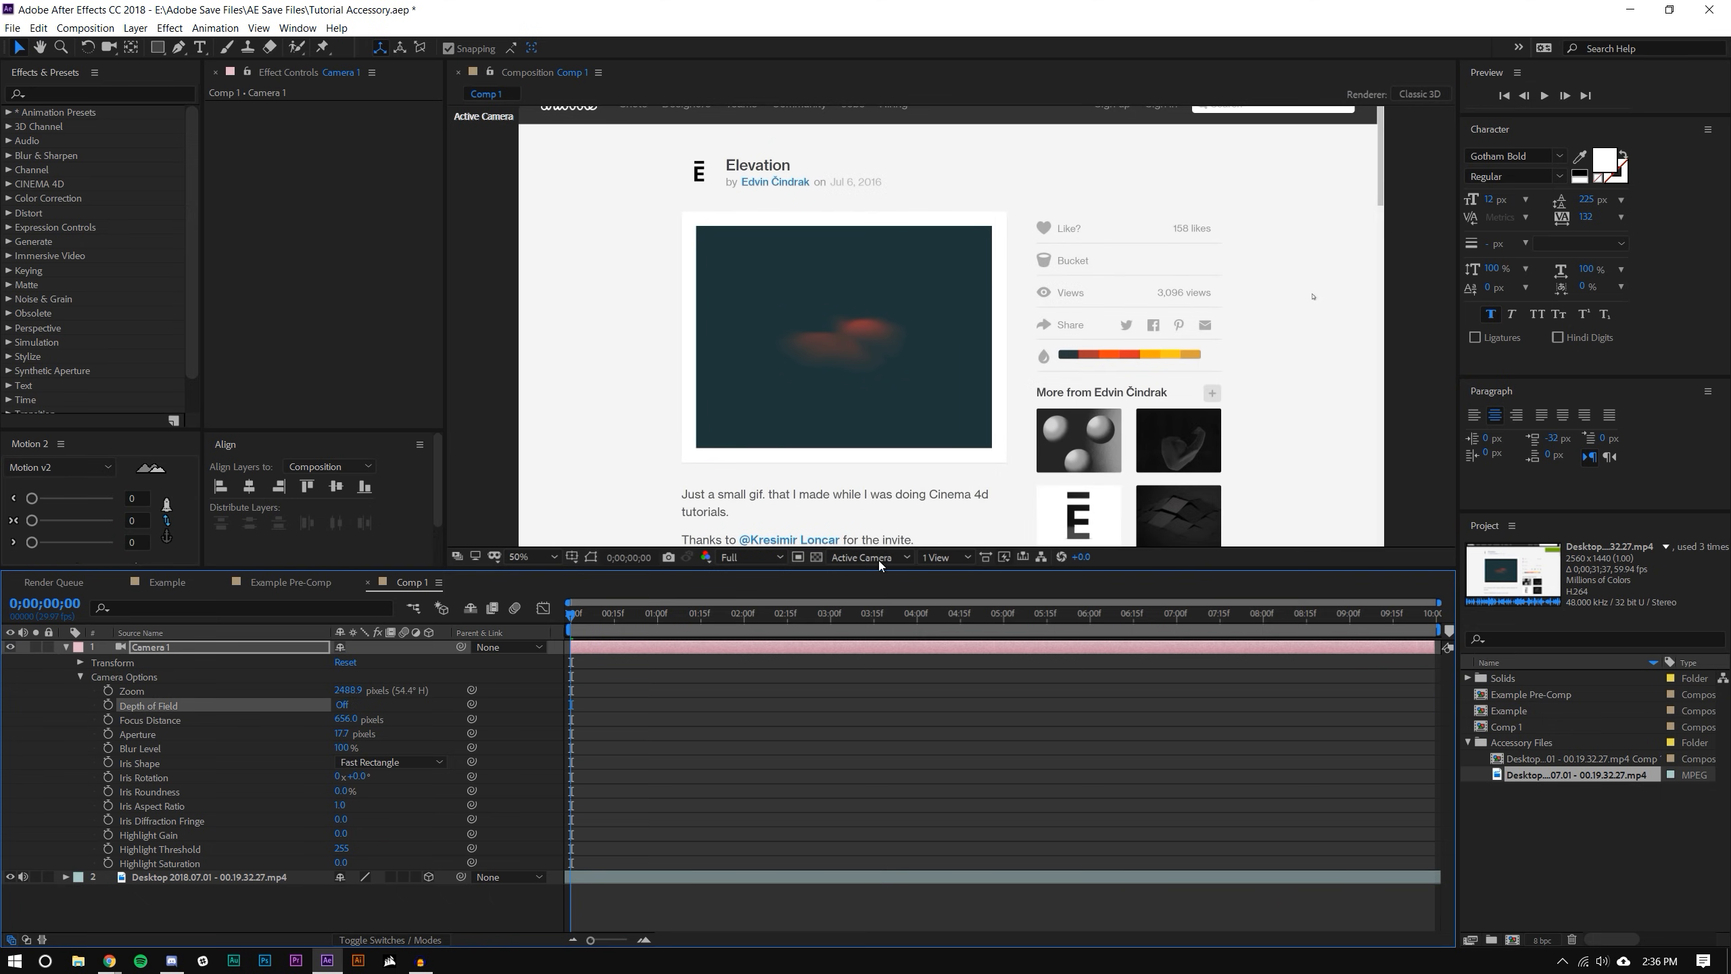
left_click(343, 705)
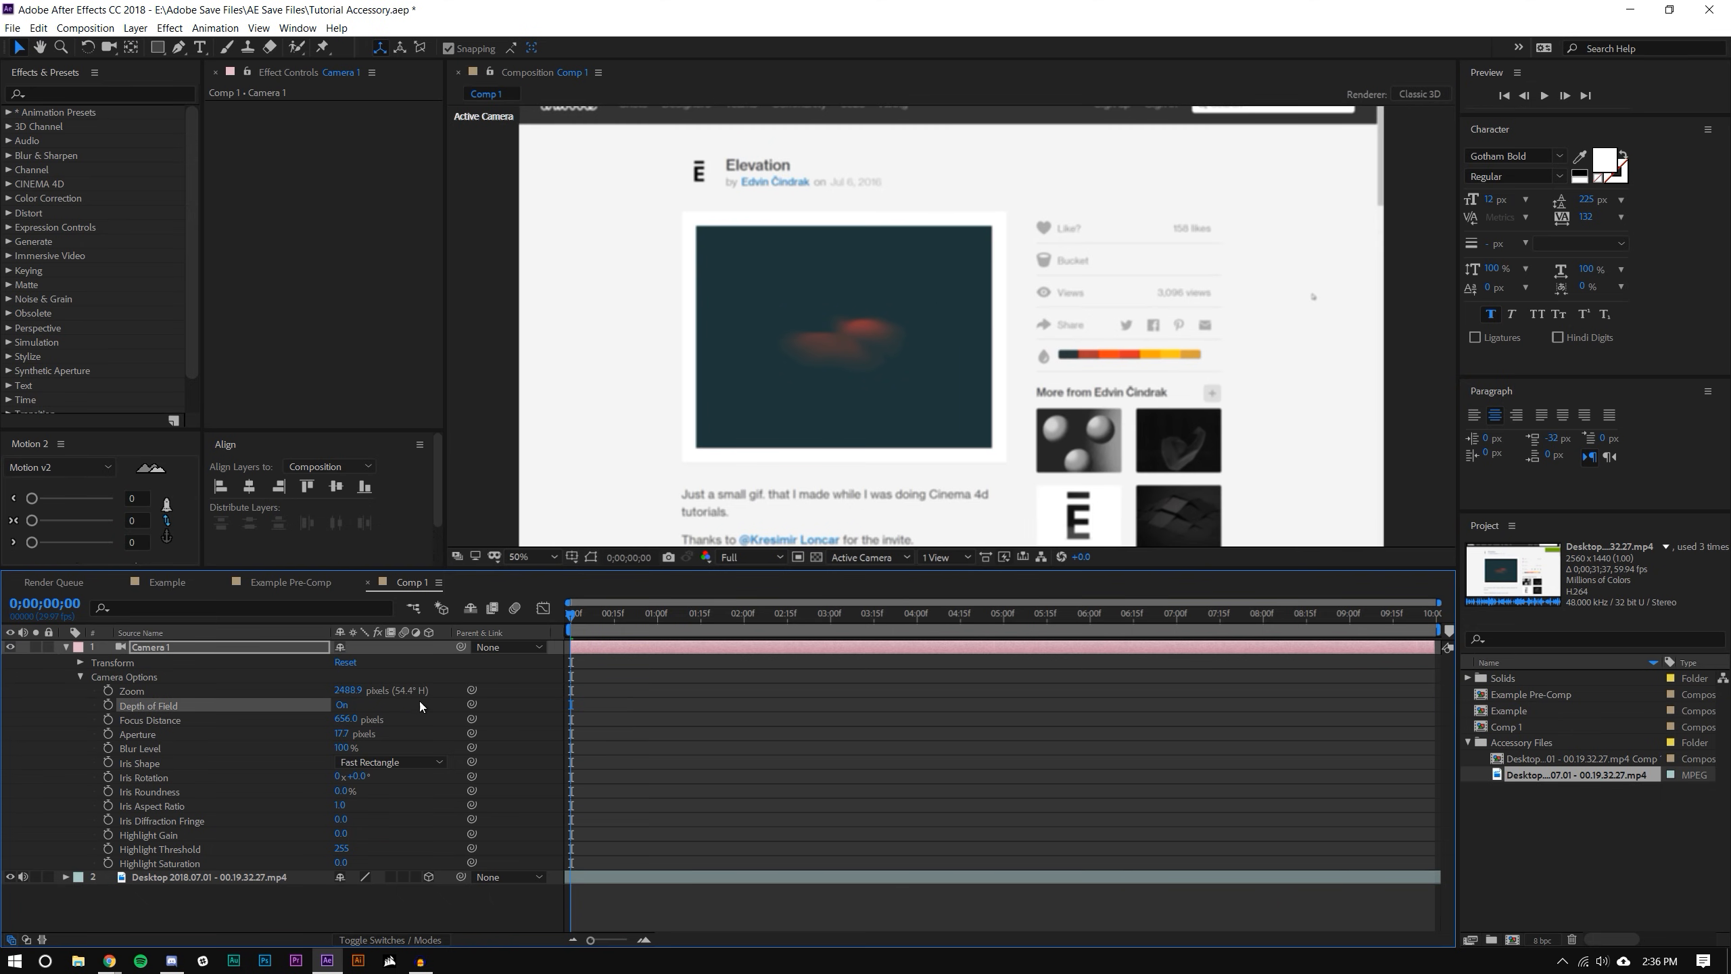
- Show the composition in two horizontal views and raise Camera 1's focus distance to 2451 pixels
left_click(933, 557)
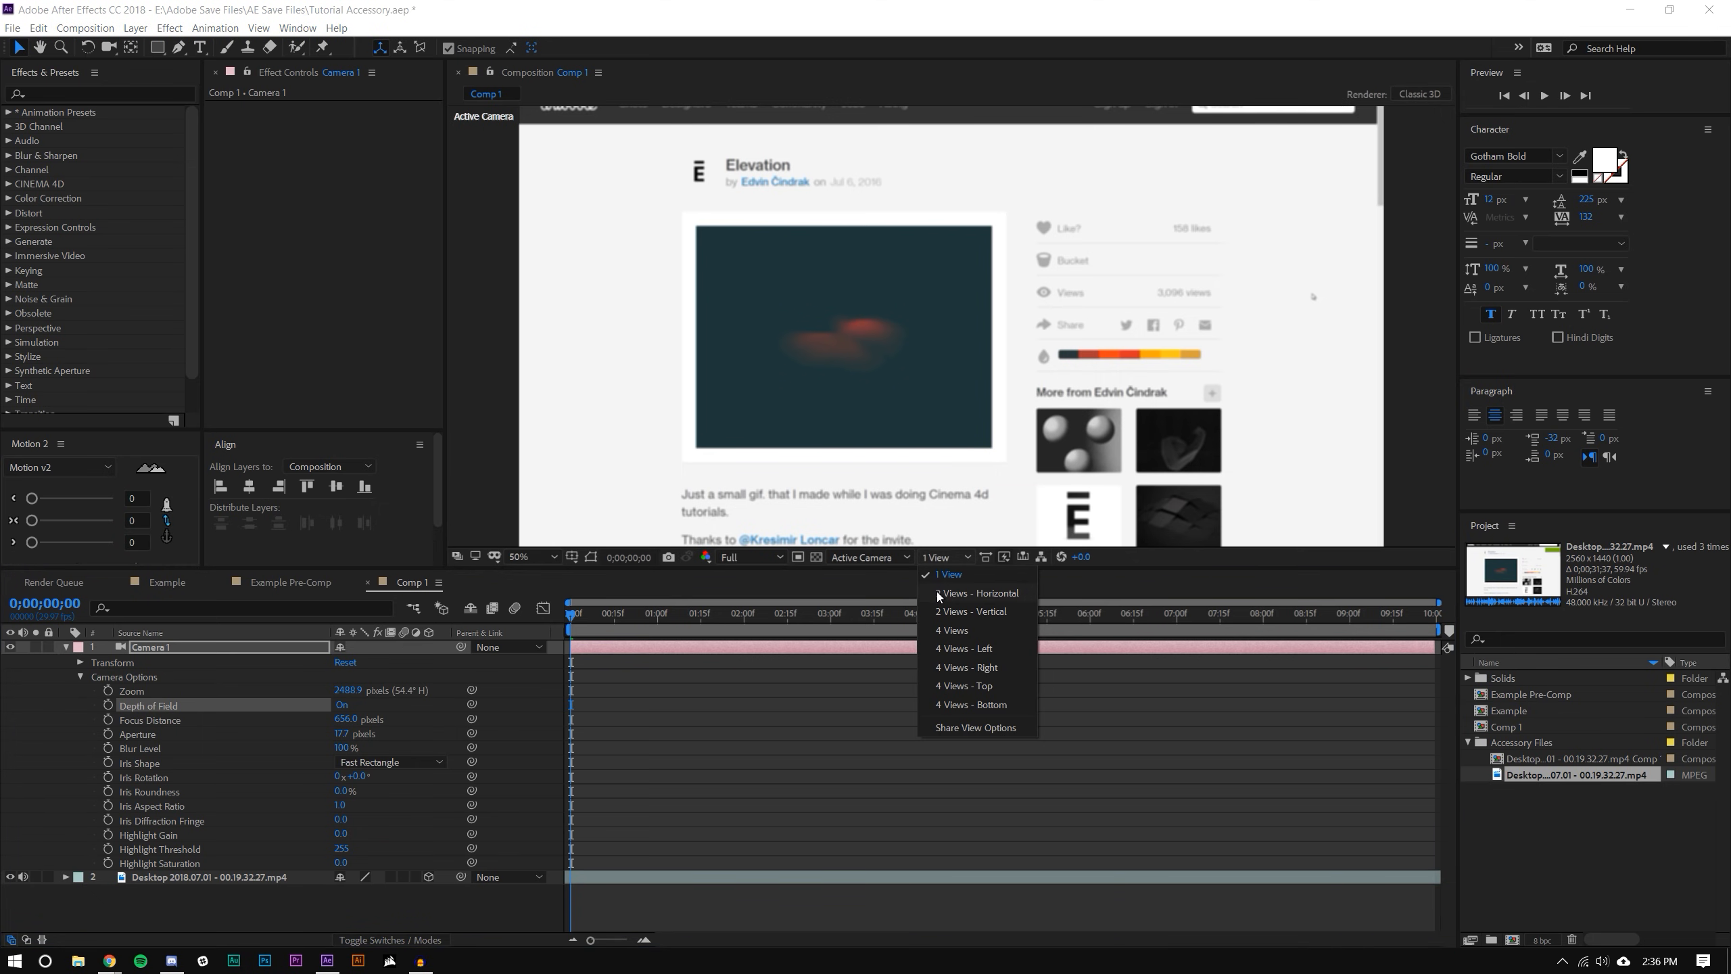
left_click(985, 597)
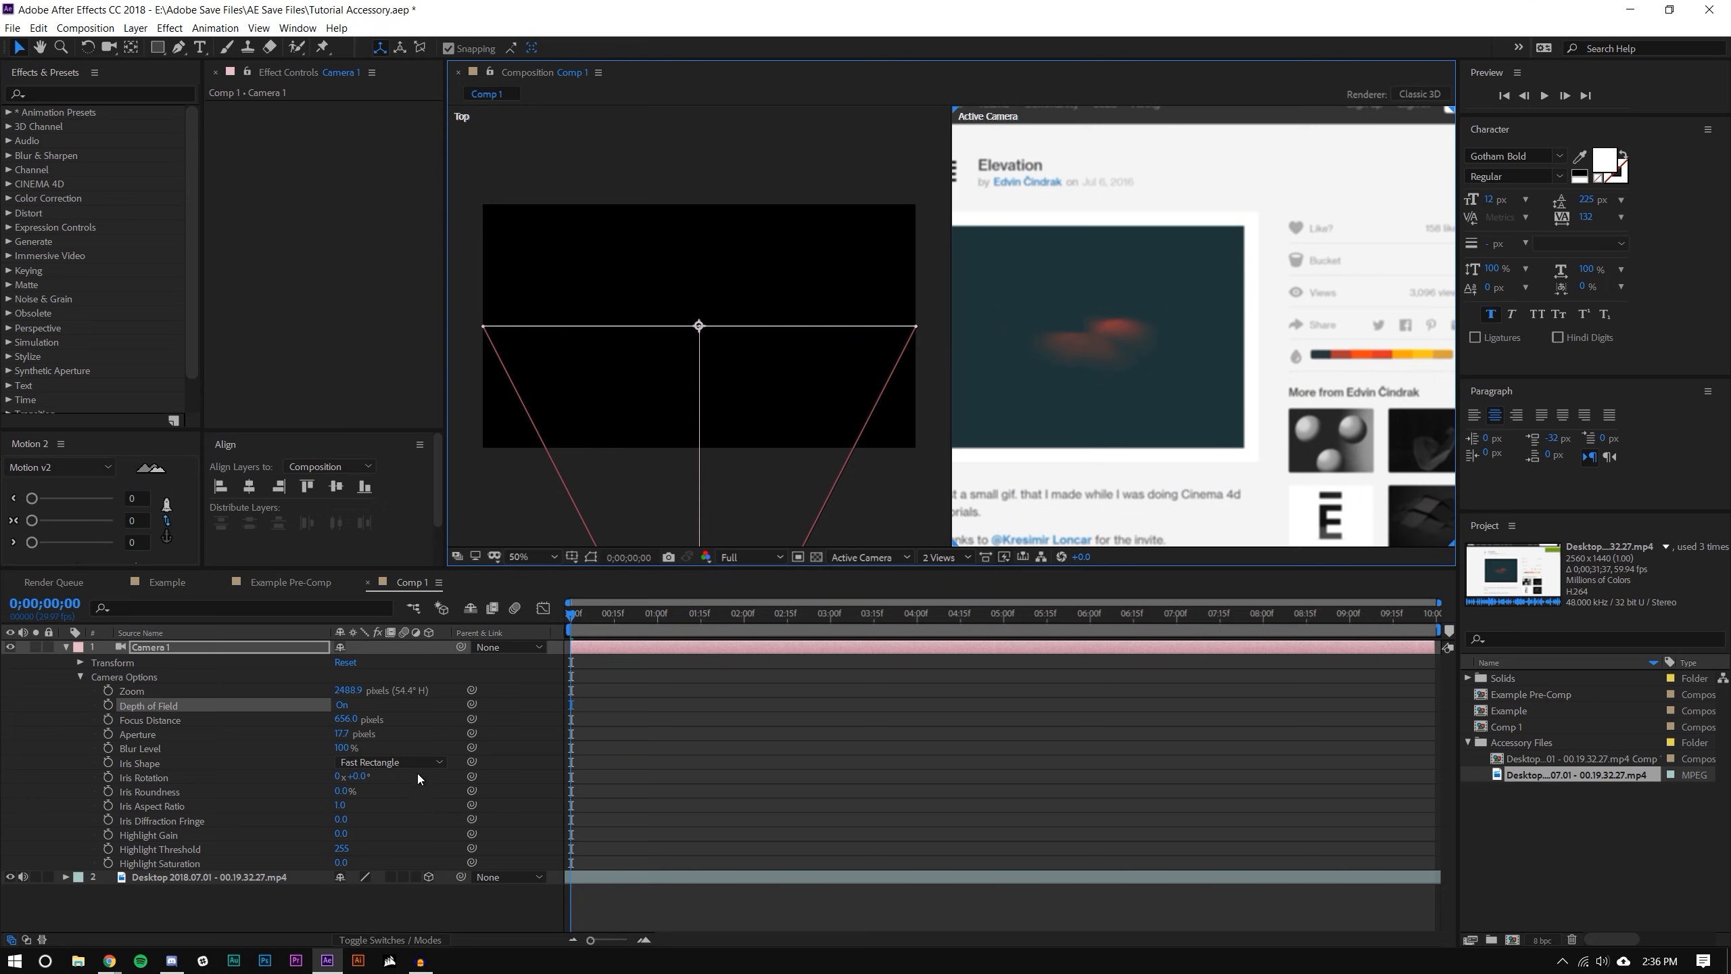
left_click_drag(348, 718, 1671, 529)
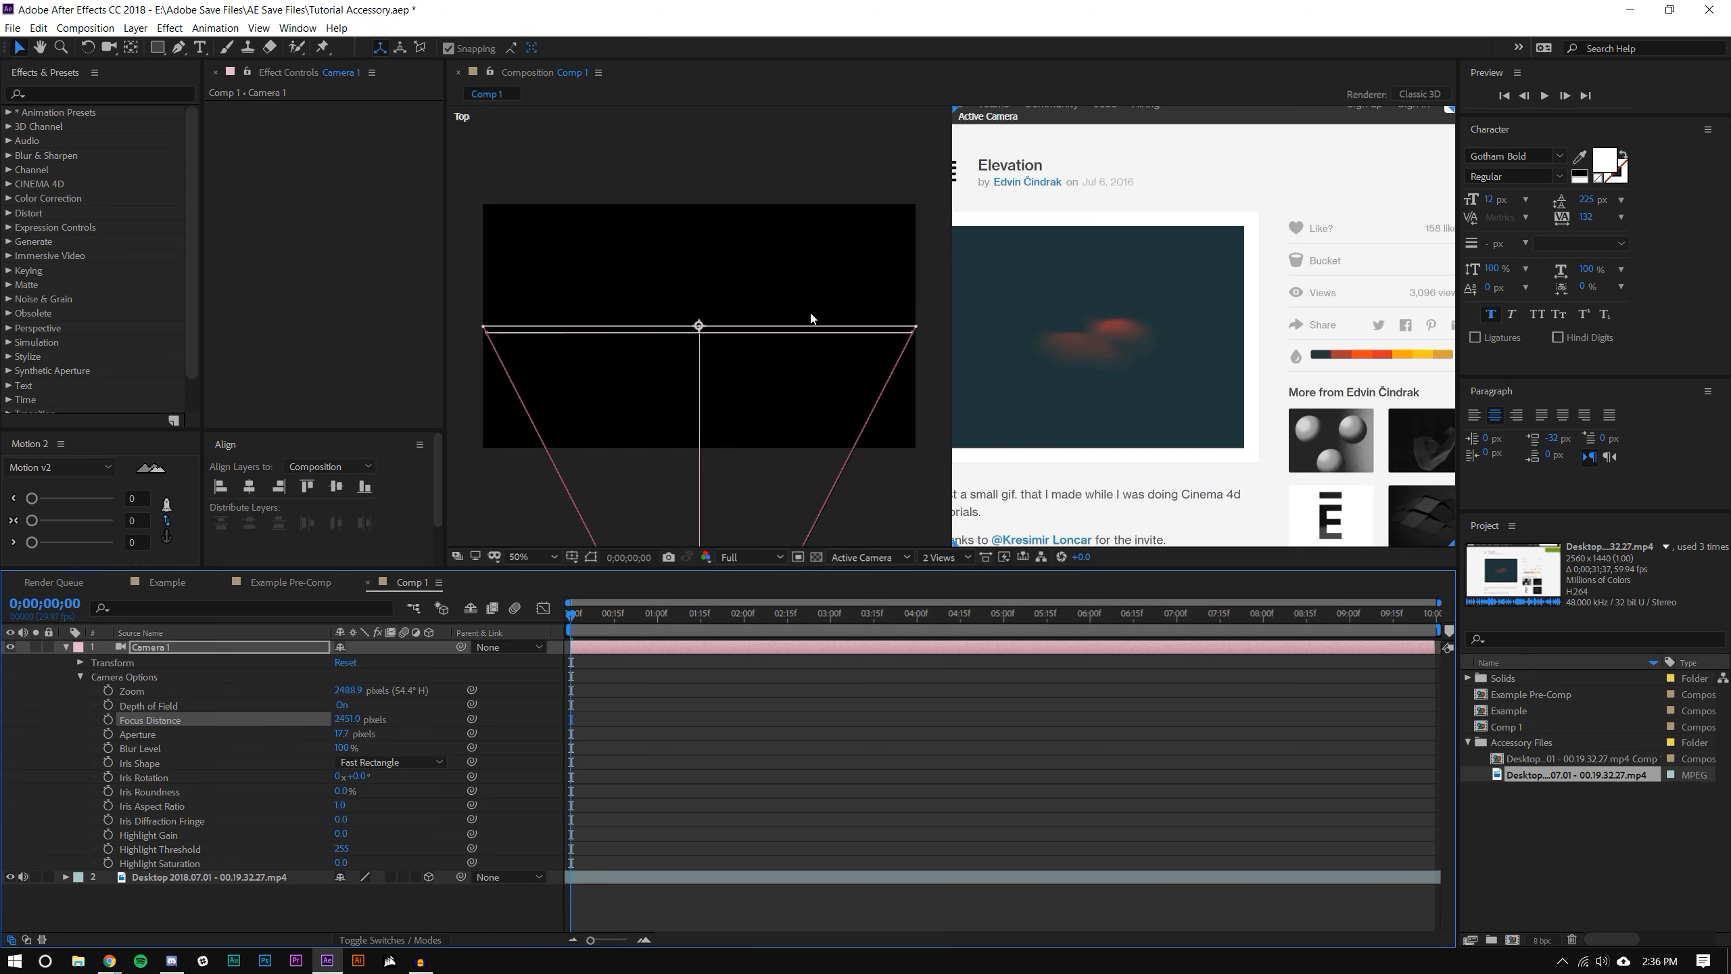
scroll(712, 337, "up", 2)
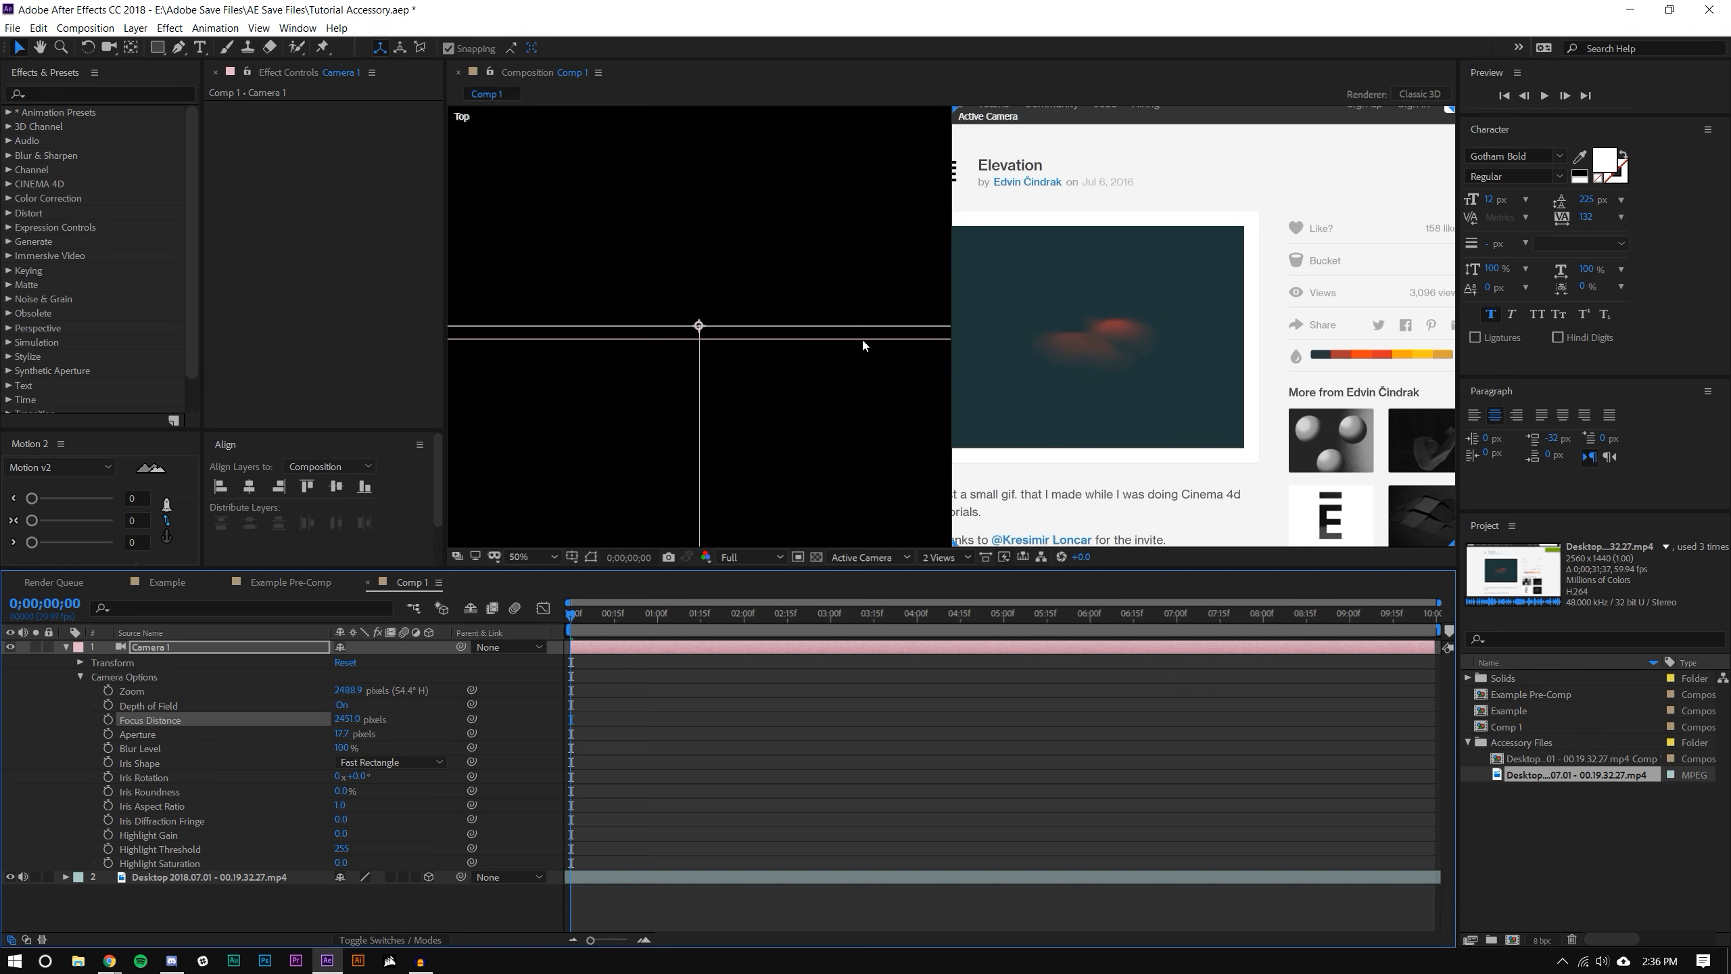
- Try Camera 1 focus distances of 1254, 794 and 7044 pixels to compare the blur on the recording
left_click_drag(340, 727, 23, 873)
left_click_drag(348, 718, 23, 937)
scroll(1111, 356, "down", 2)
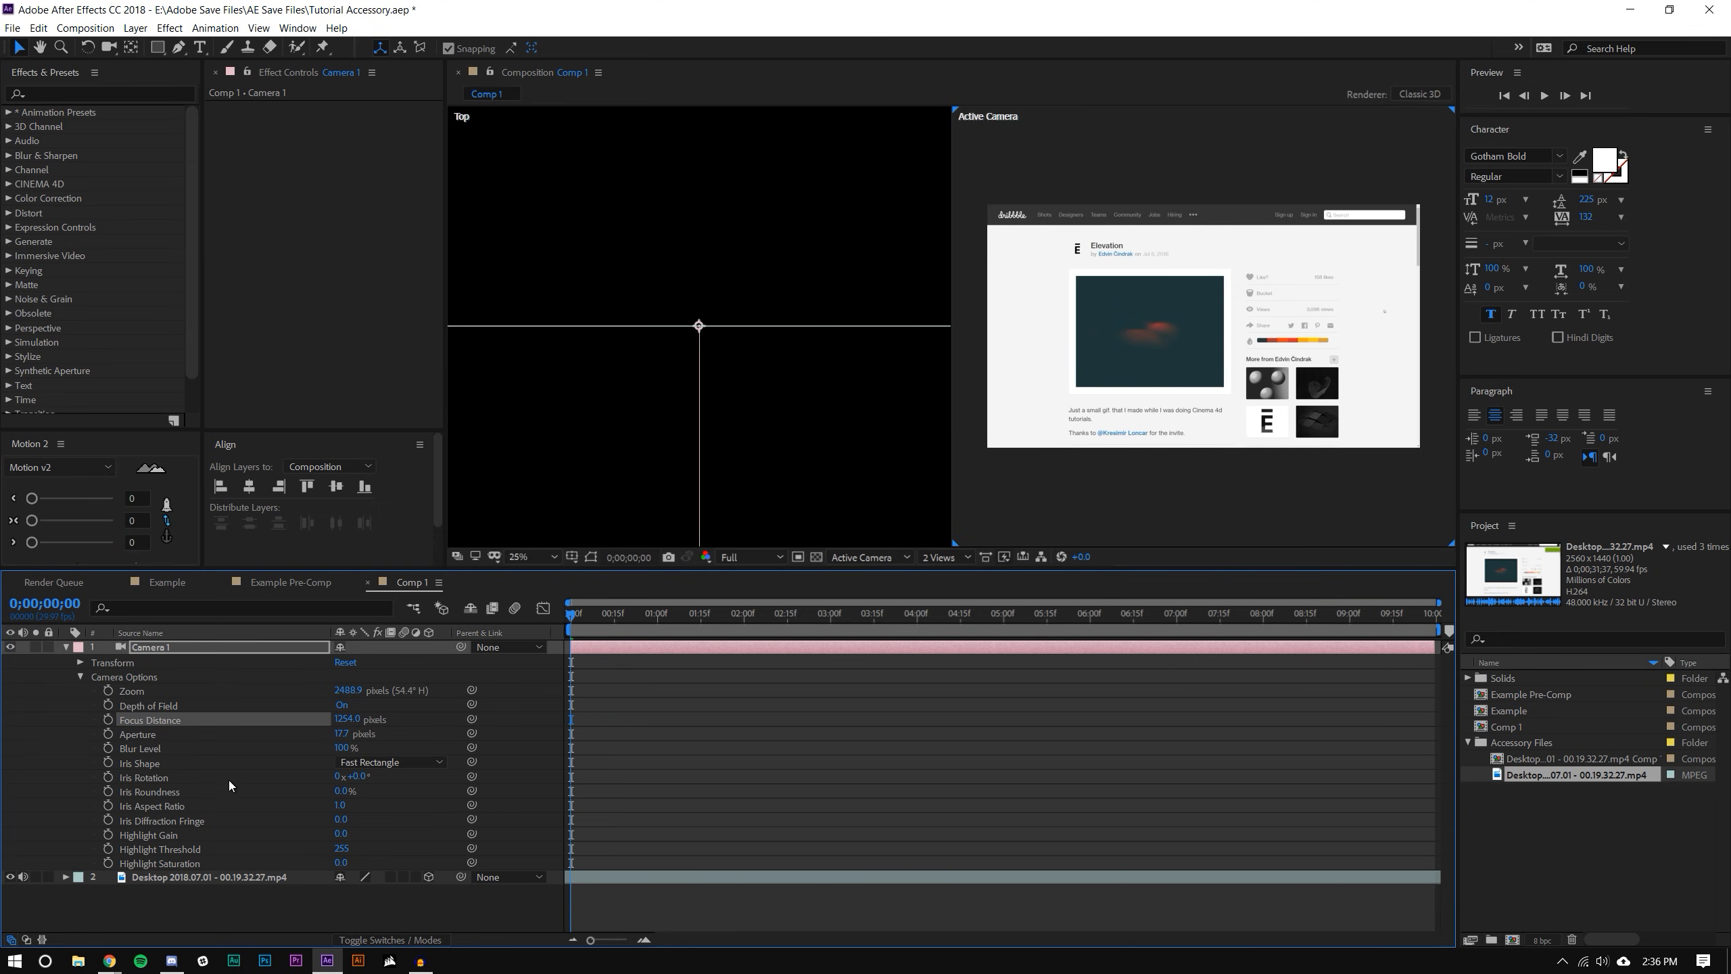
left_click_drag(345, 720, 129, 836)
scroll(1362, 236, "up", 3)
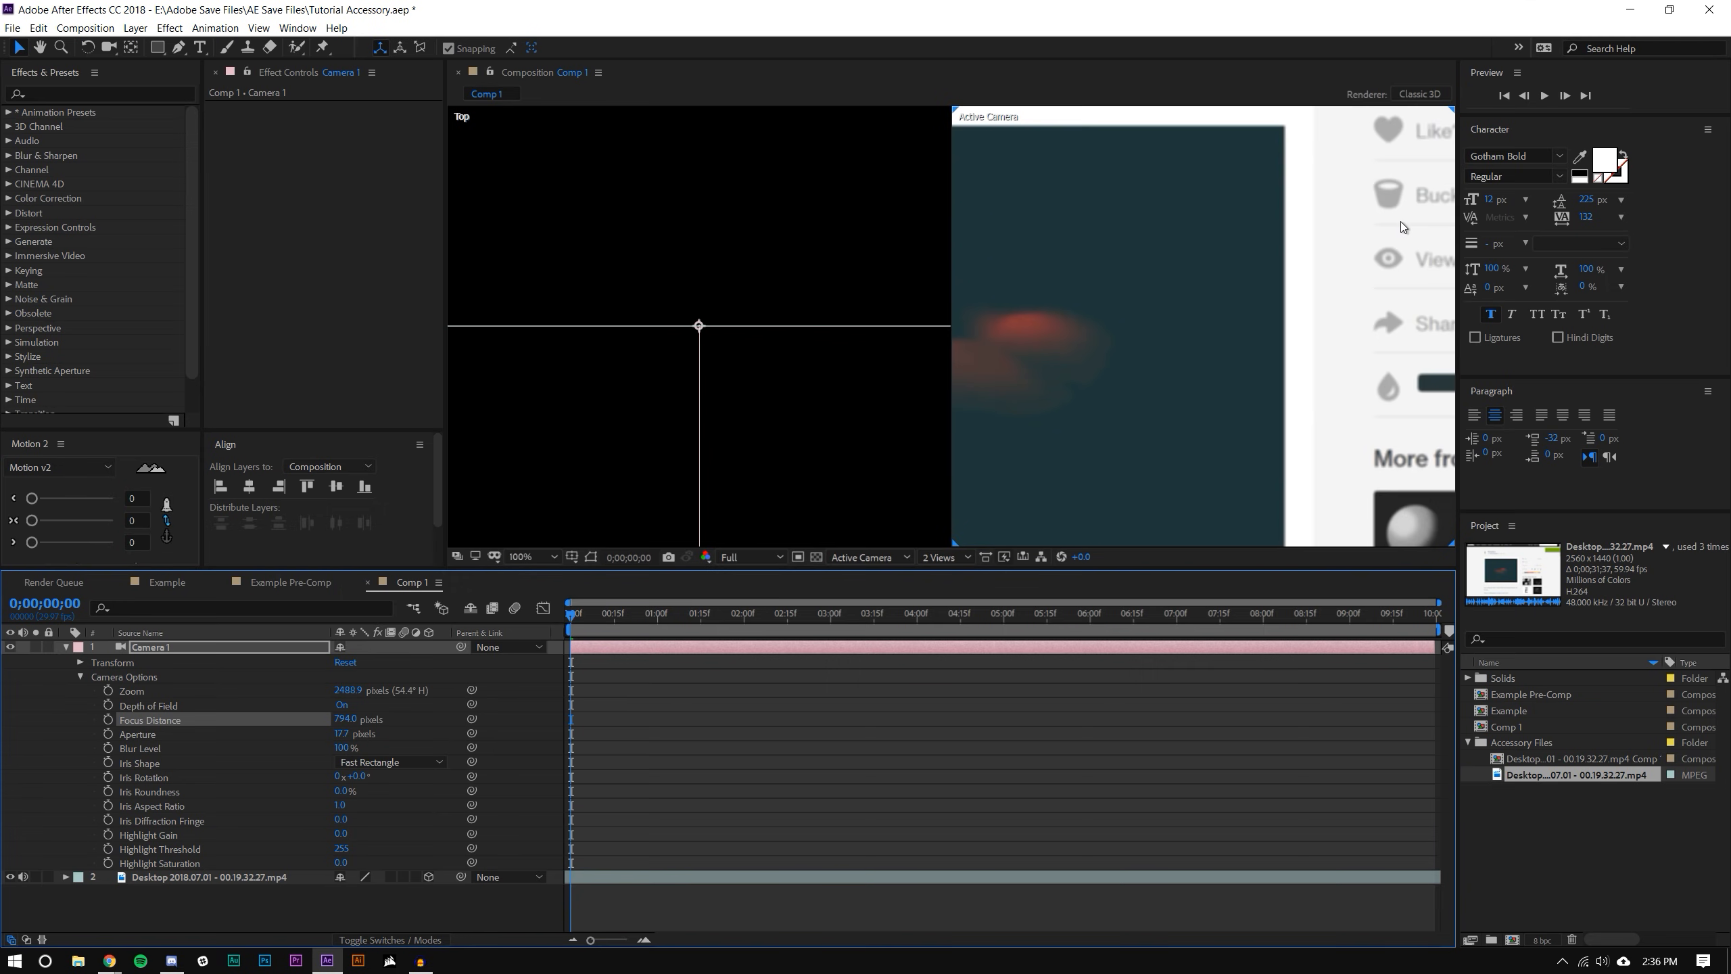
scroll(1334, 259, "down", 1)
left_click_drag(437, 706, 1729, 706)
left_click_drag(334, 714, 443, 714)
scroll(1279, 259, "down", 2)
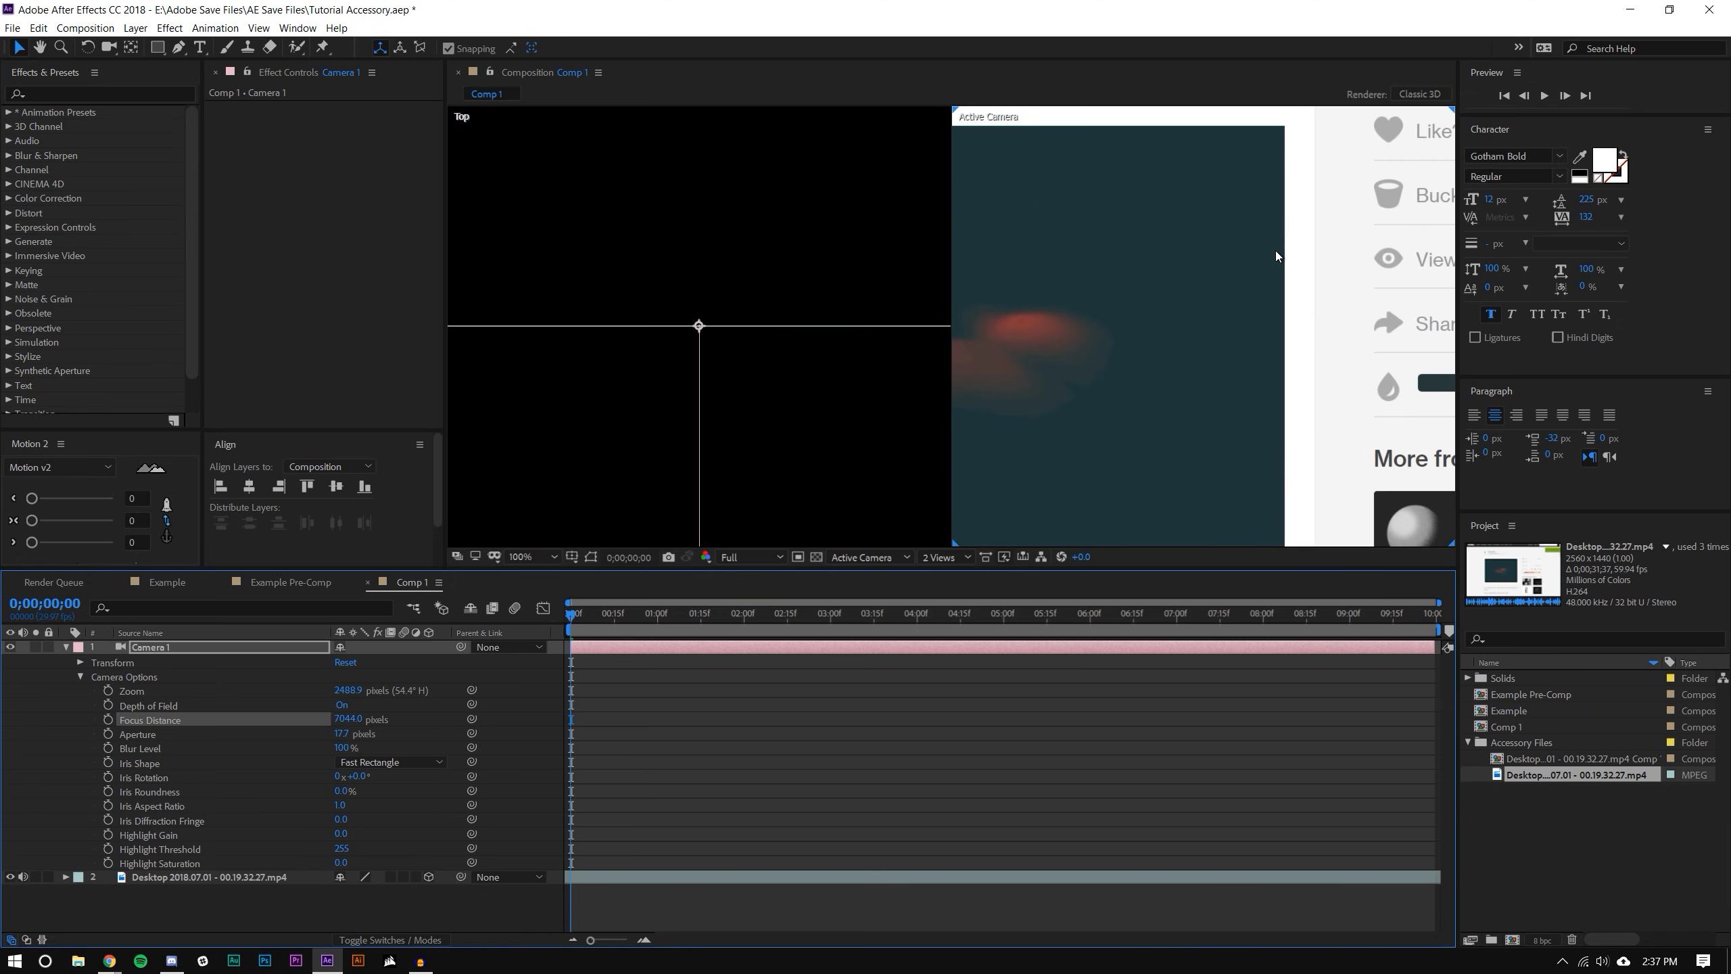
- Set Camera 1's focus distance to 2492 pixels so the focus plane aligns with the recording layer
left_click_drag(361, 723, 170, 791)
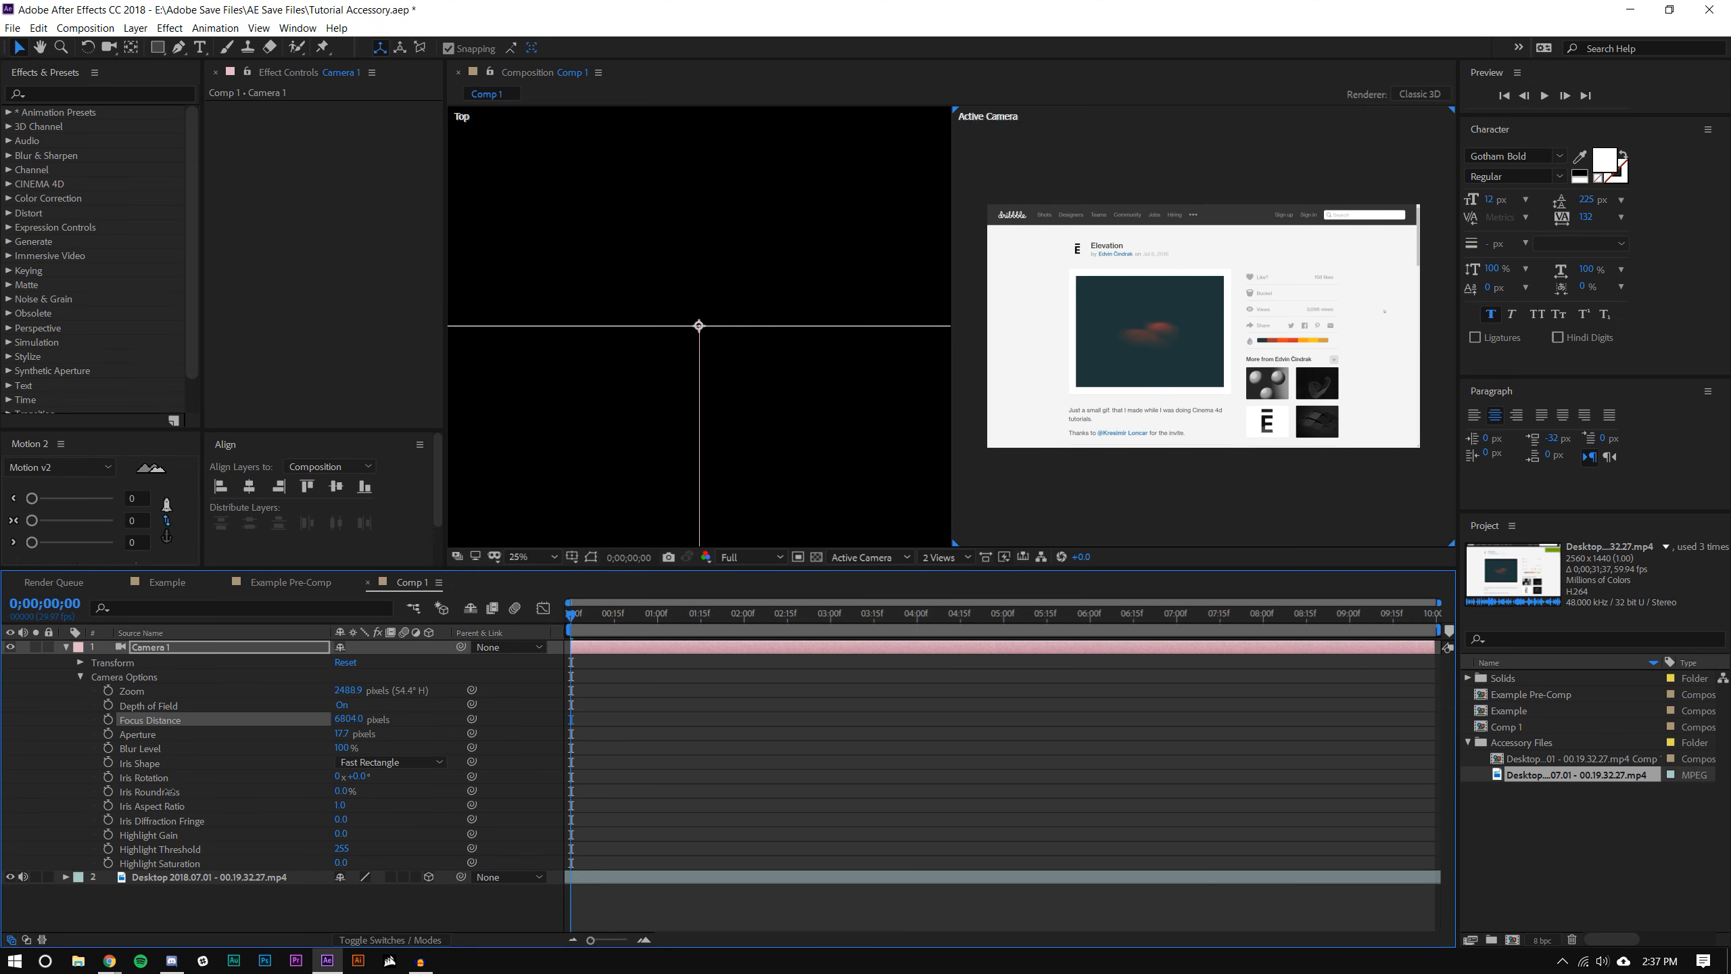
left_click_drag(347, 694, 20, 928)
left_click_drag(340, 720, 27, 887)
left_click_drag(364, 715, 321, 721)
left_click_drag(110, 836, 2, 955)
scroll(720, 301, "up", 3)
left_click_drag(347, 718, 322, 795)
left_click_drag(347, 718, 405, 701)
- Return the composition to a single view with a taller preview area and collapse the camera's properties
left_click(942, 557)
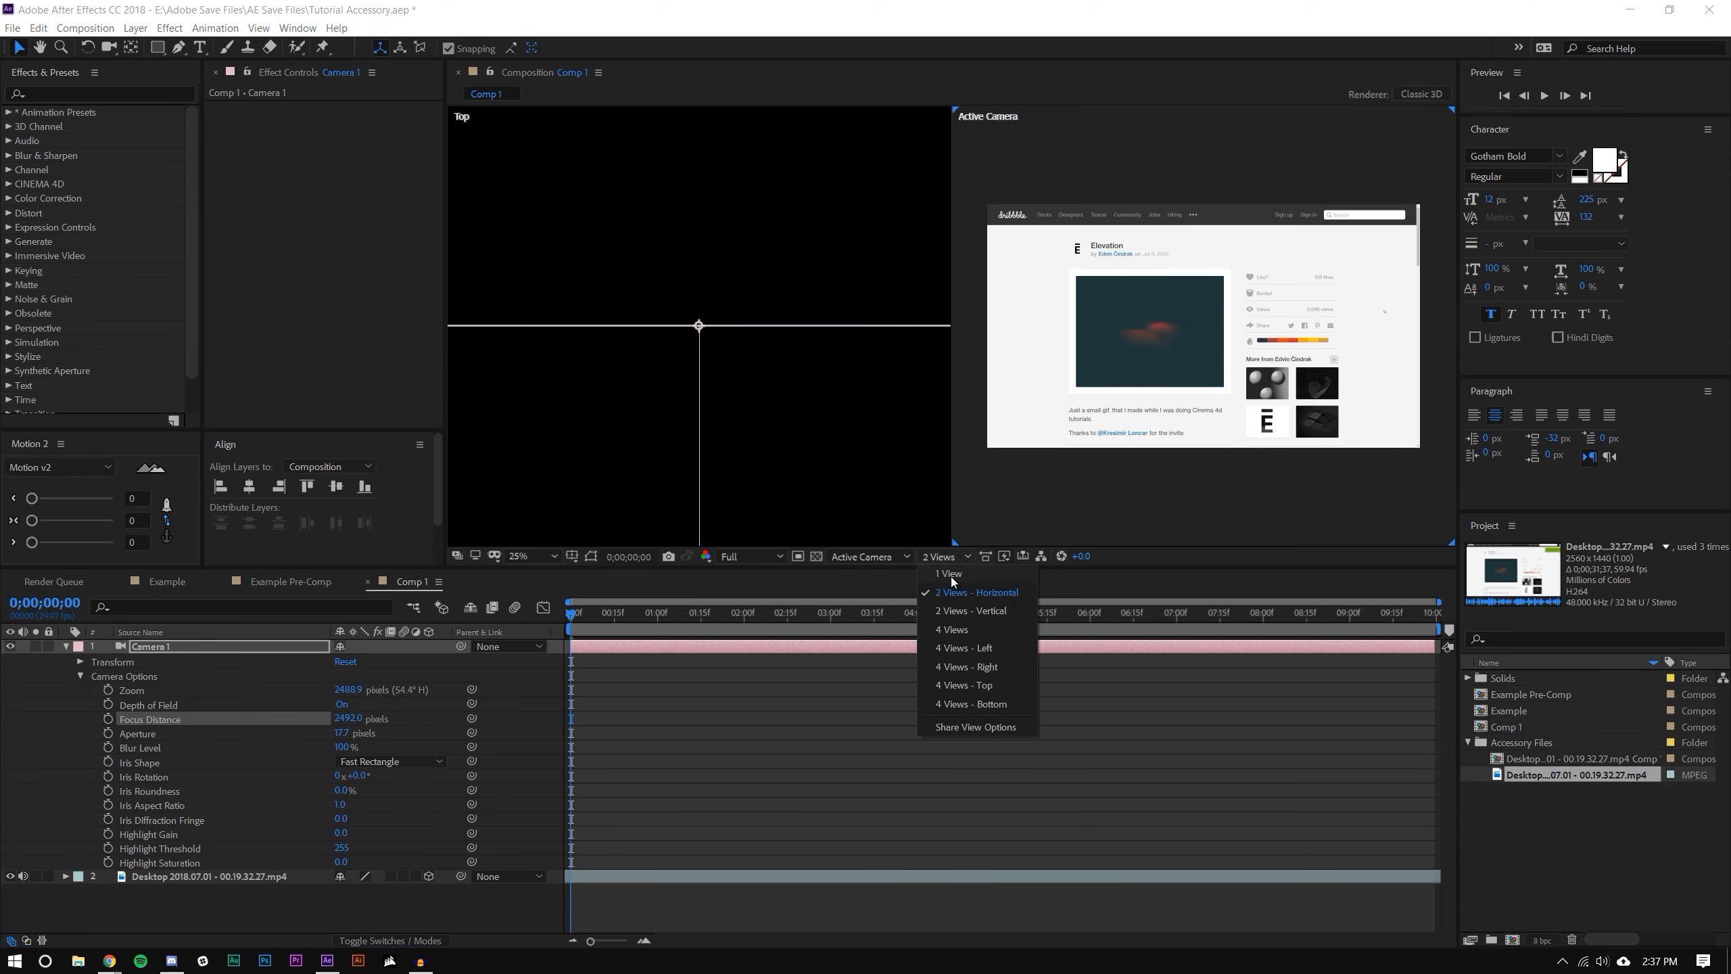
left_click(951, 576)
scroll(961, 307, "up", 2)
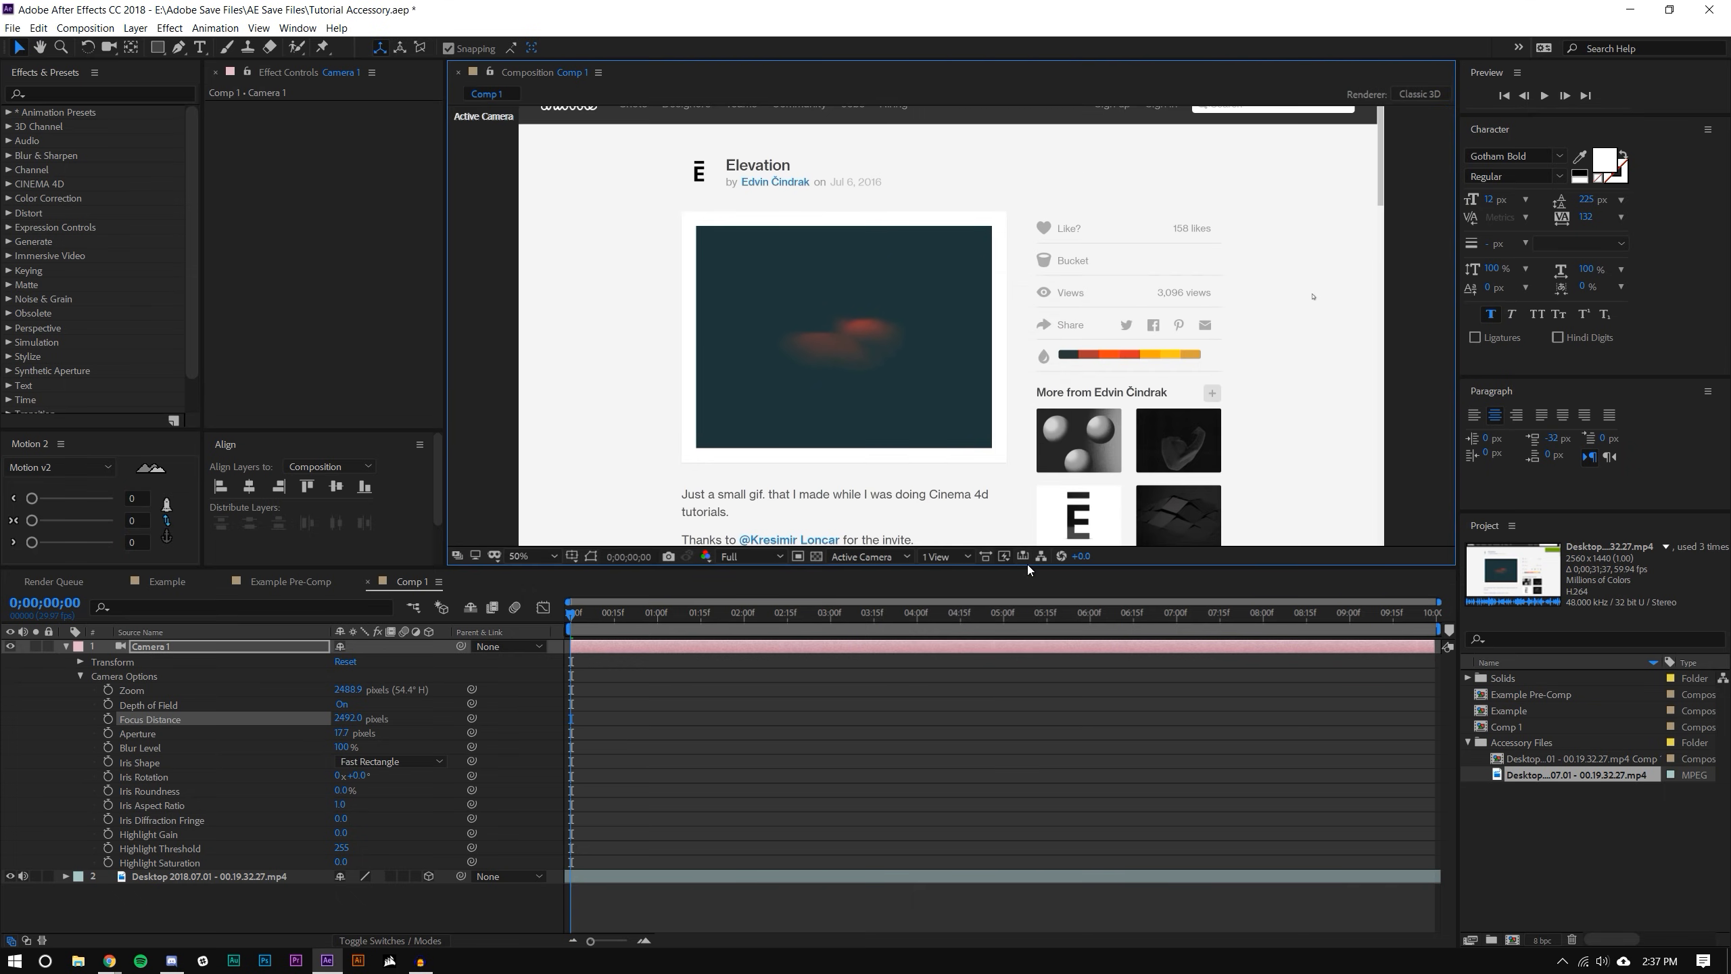
left_click_drag(1028, 566, 1028, 625)
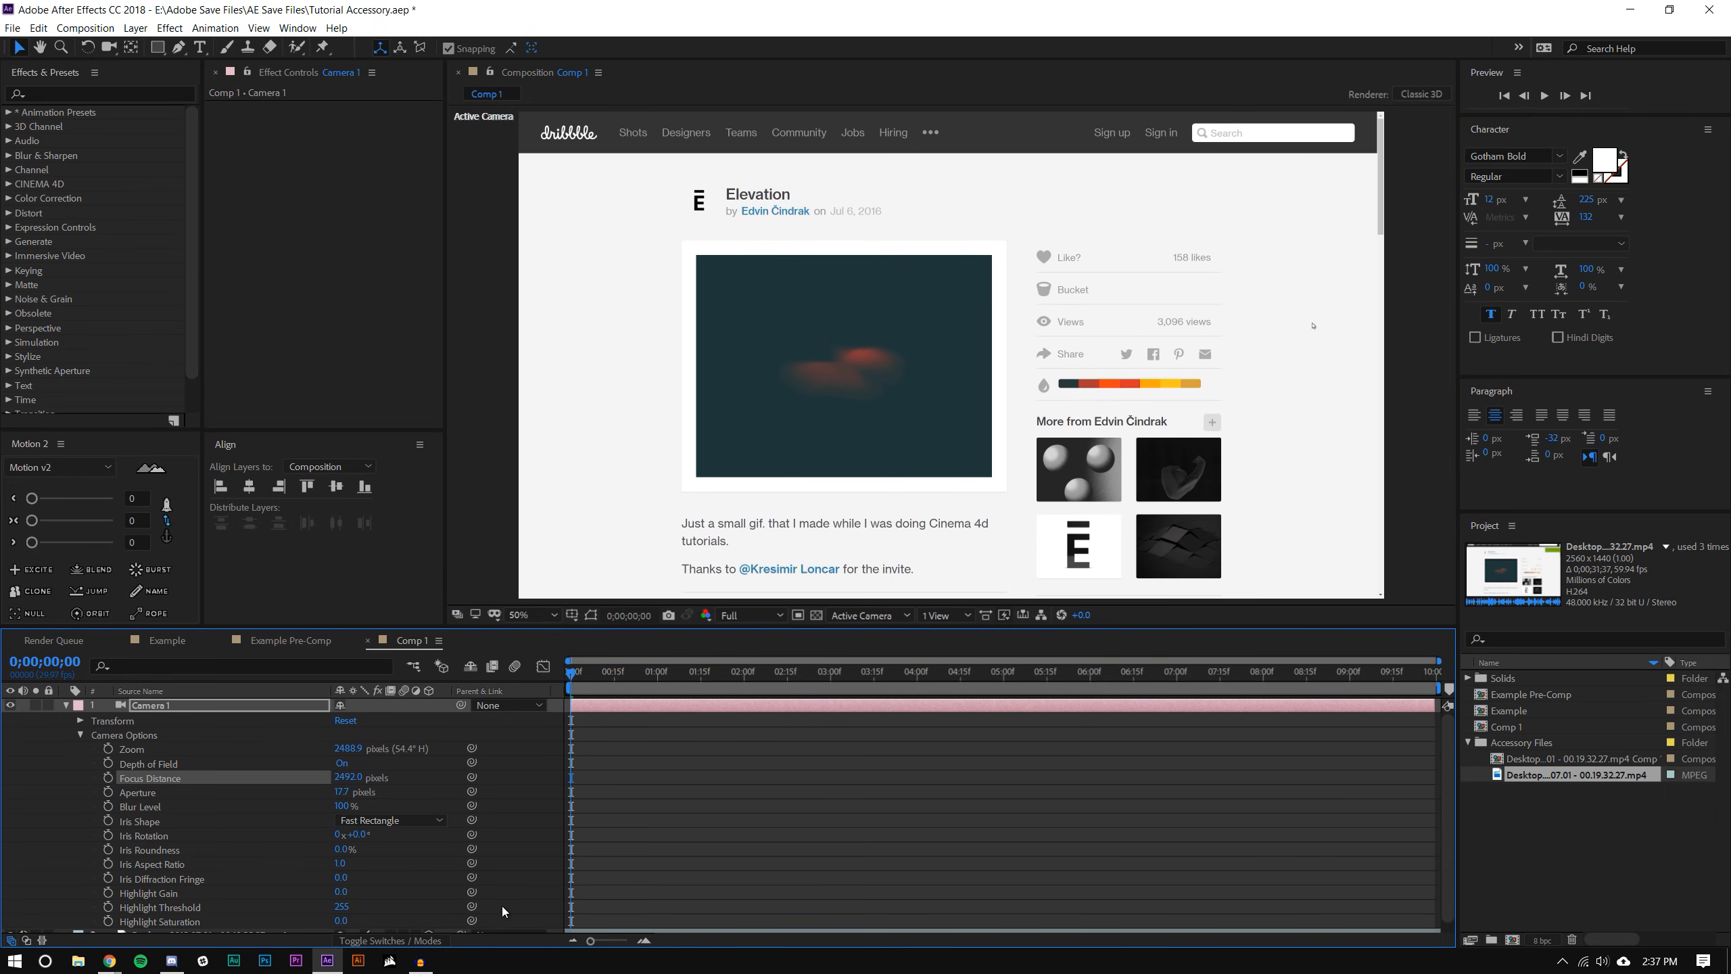
left_click(74, 706)
left_click(67, 707)
left_click(67, 706)
- Rename the screen recording layer to Clip
left_click(179, 740)
left_click(184, 720)
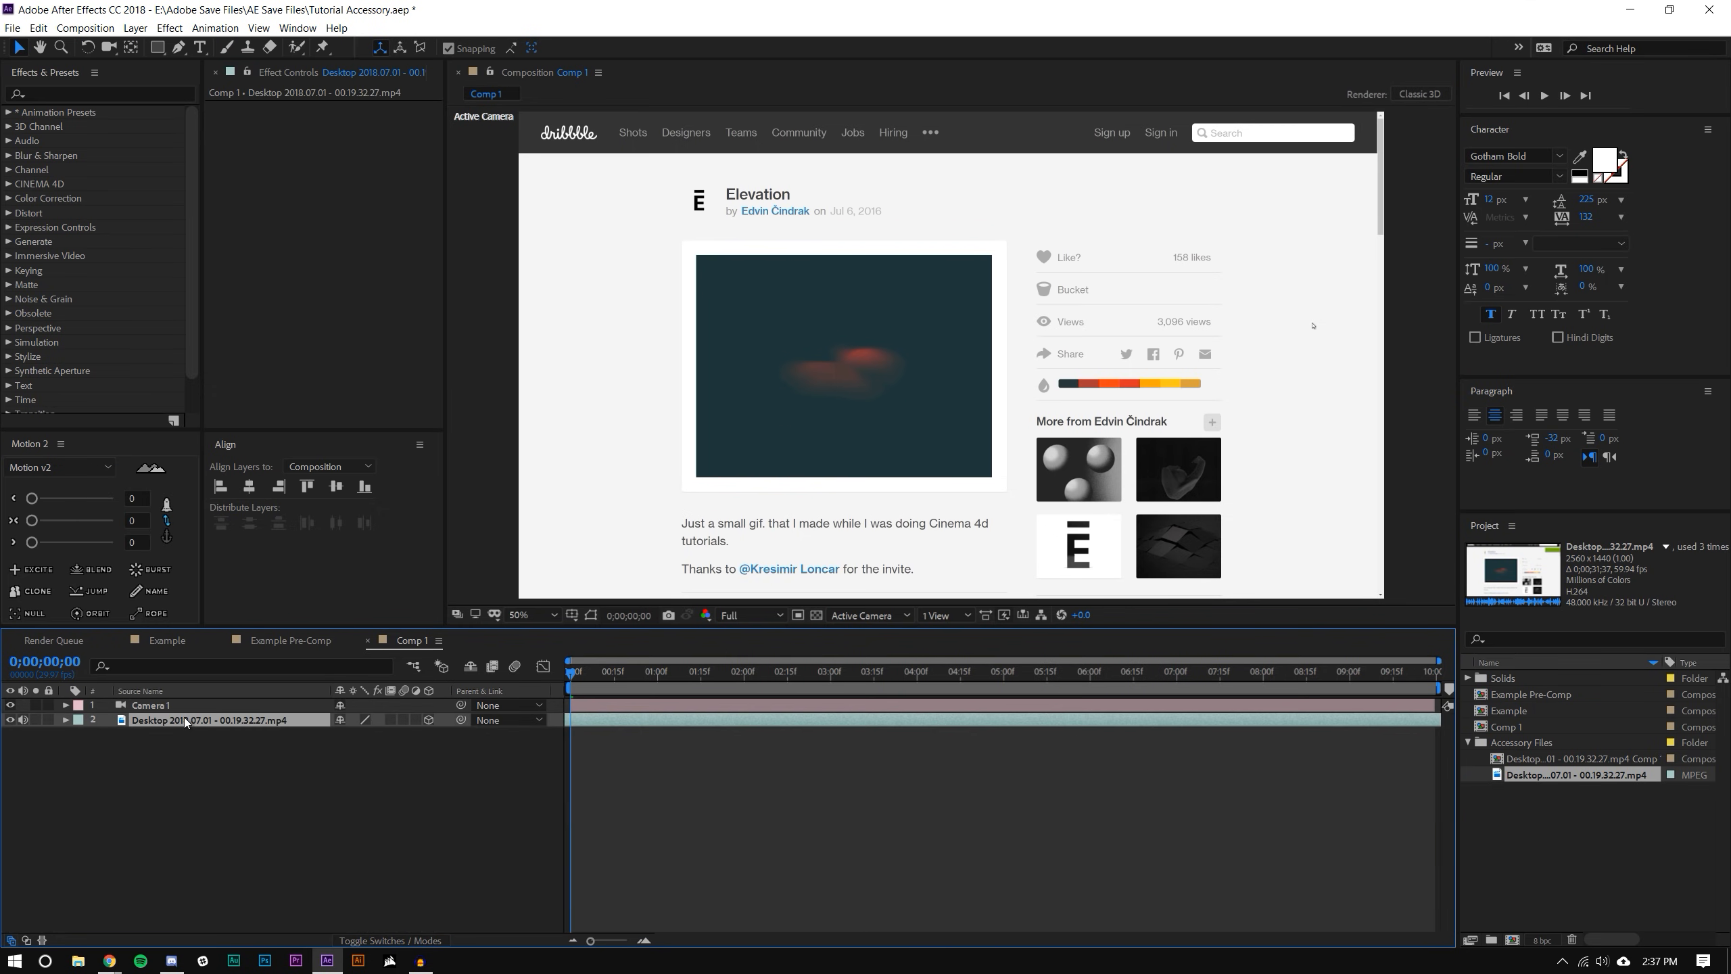
key("Return")
type("Cl")
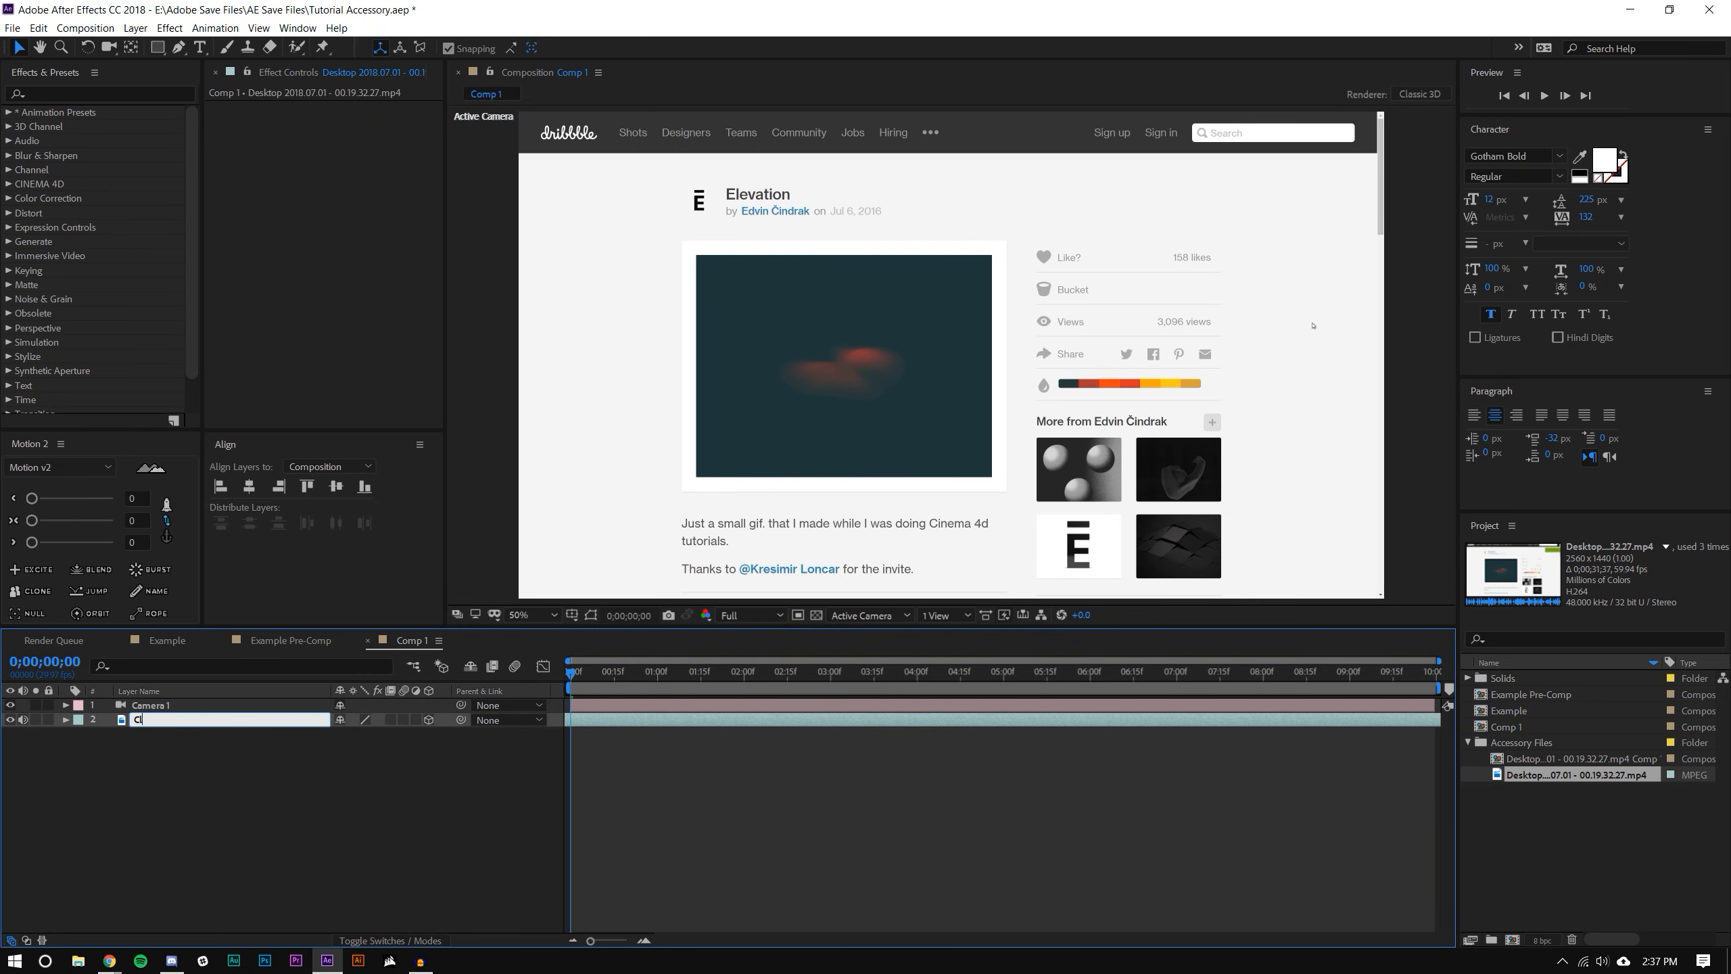
type("ip")
key("Return")
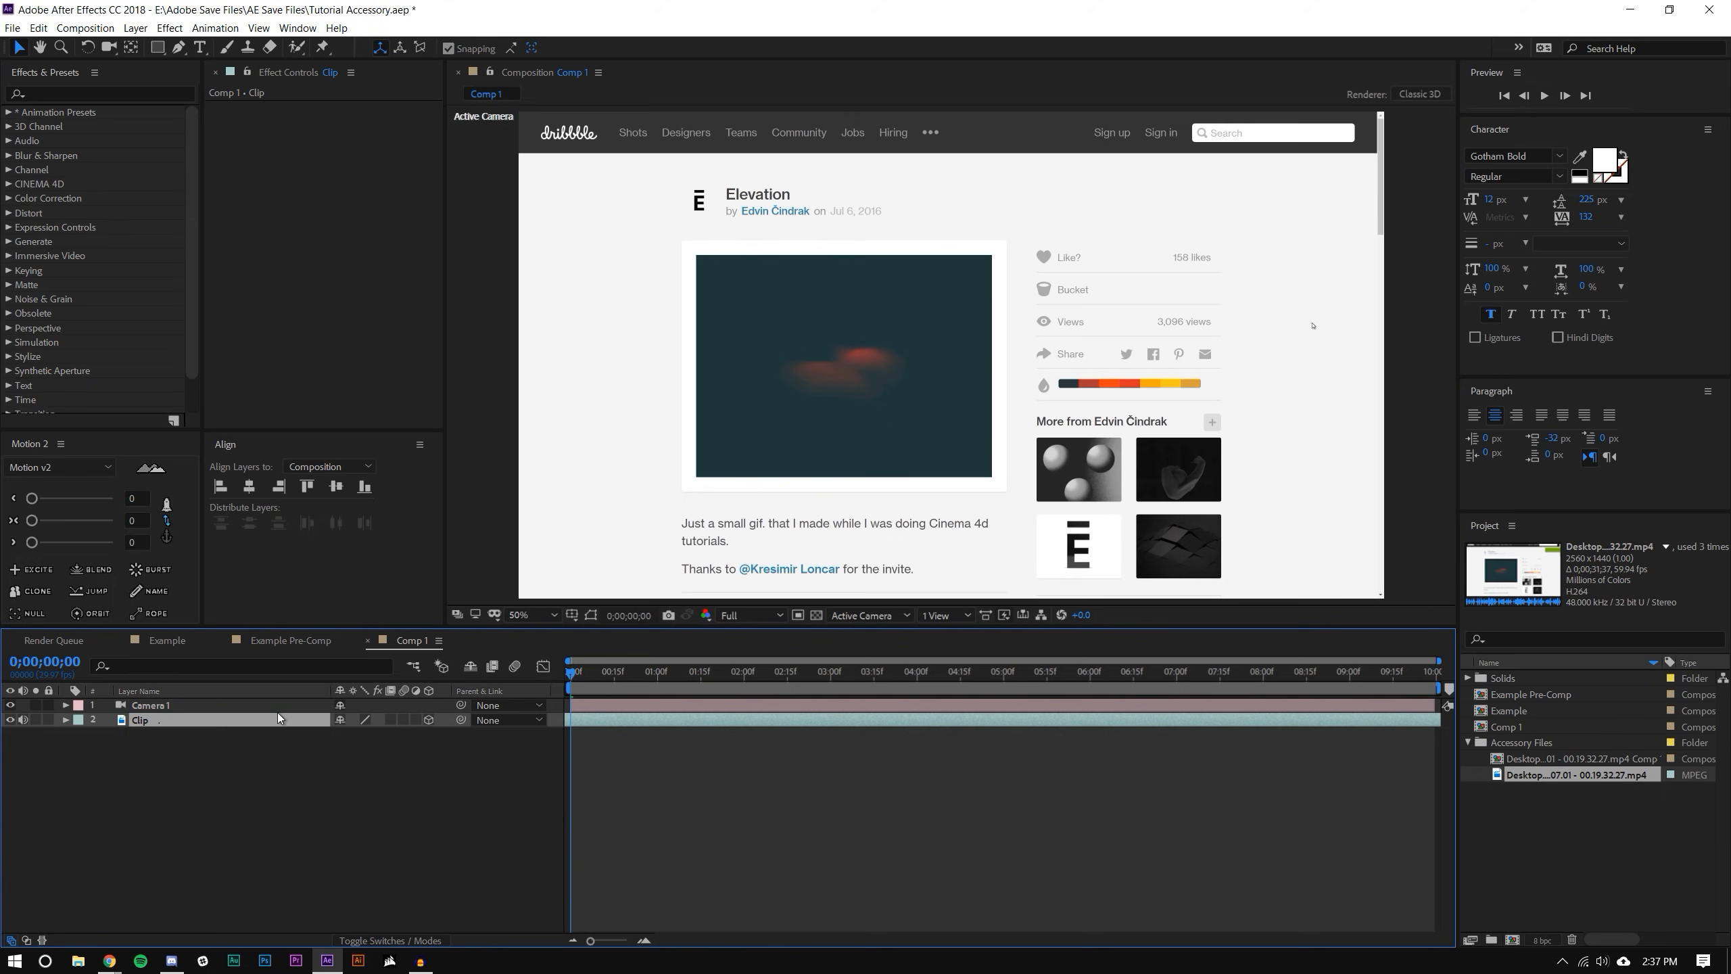
- Set starting keyframes at 0;00 for the Clip layer's X, Y and Z rotation, position and scale, and list all keyframed properties
key("r")
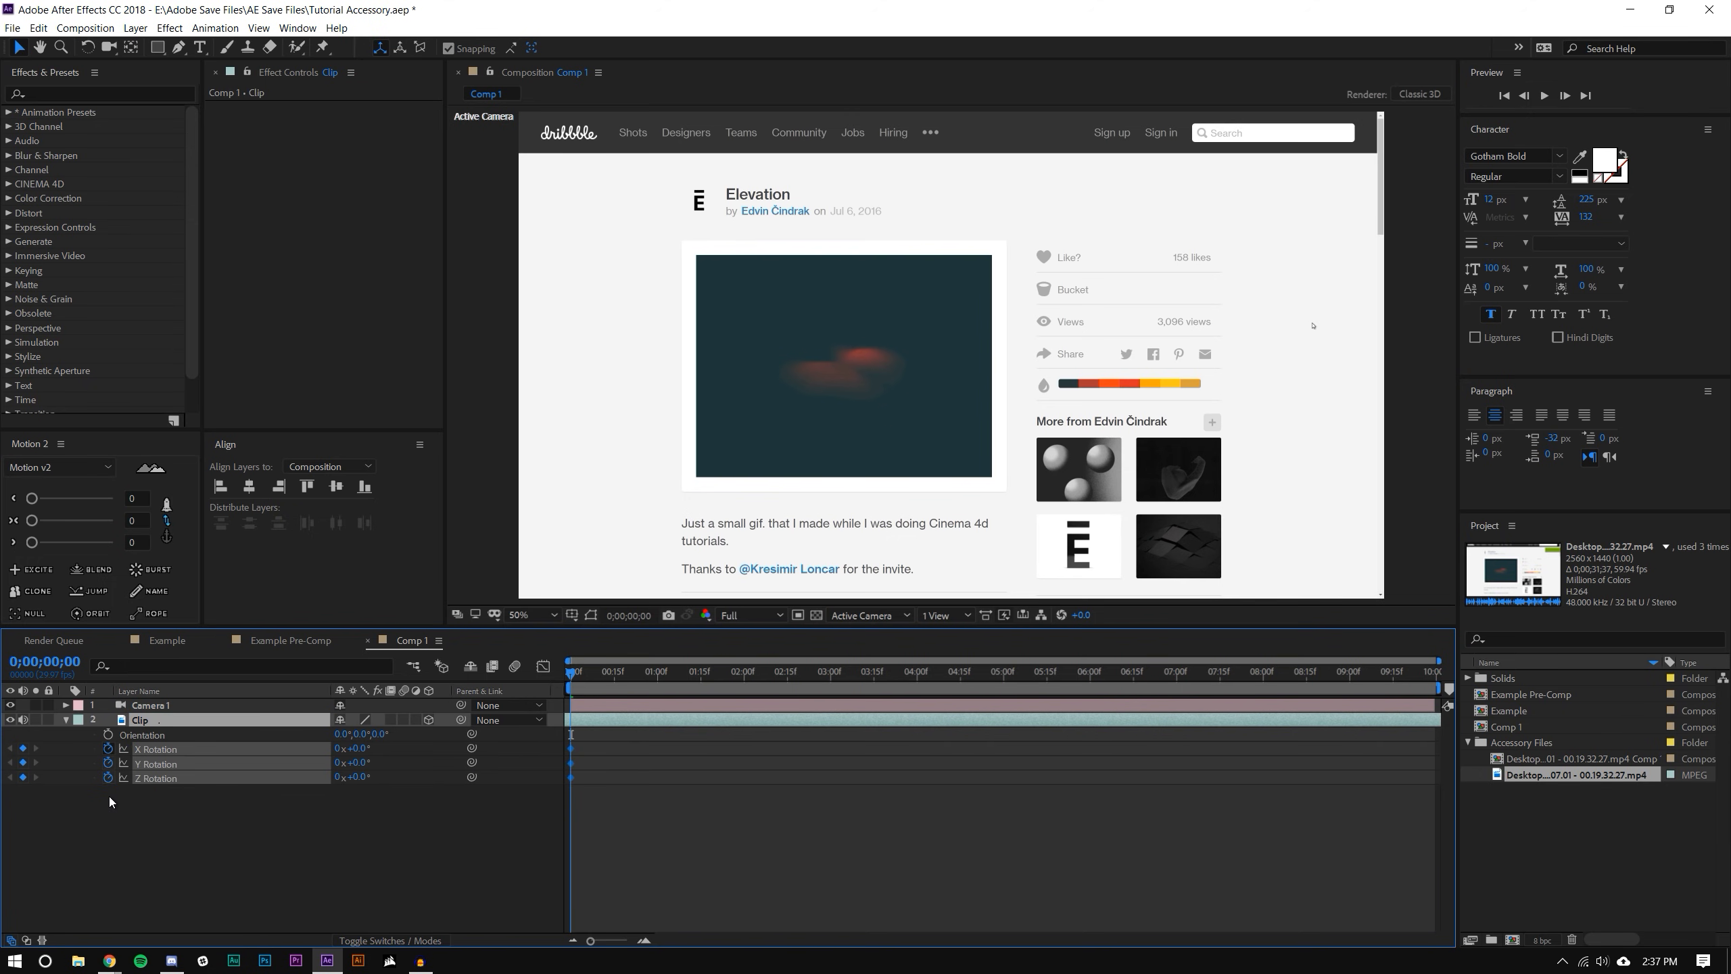
key("p")
left_click(107, 734)
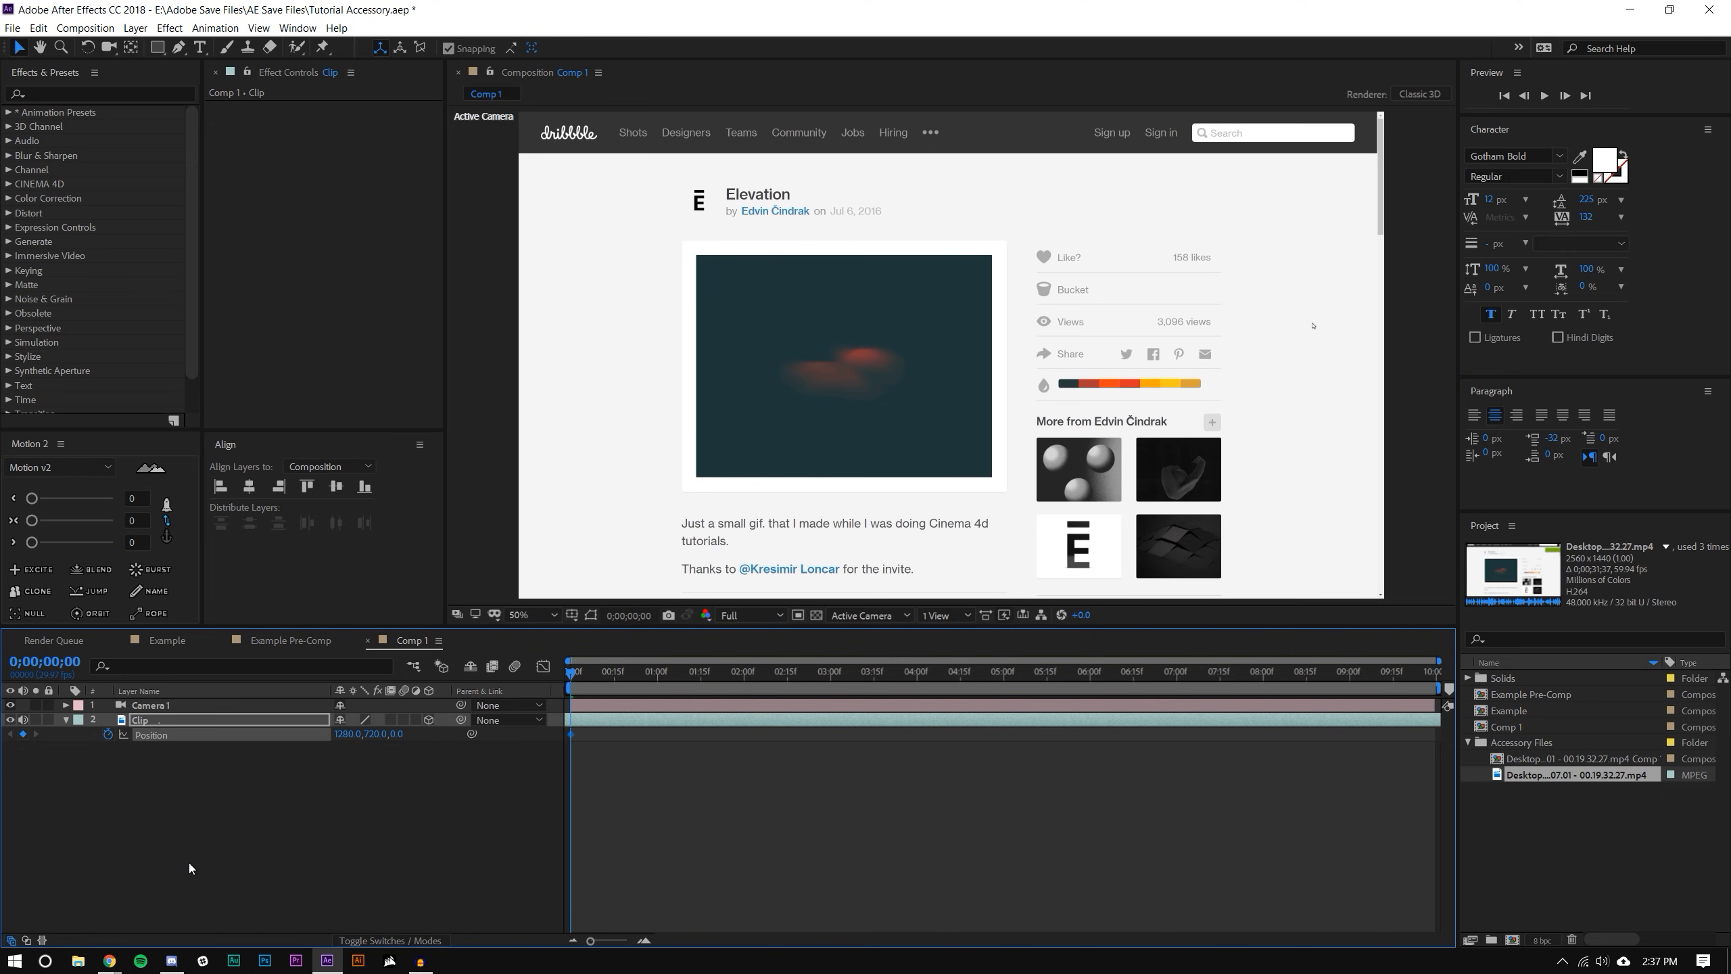
key("s")
left_click(108, 734)
key("u")
left_click(423, 893)
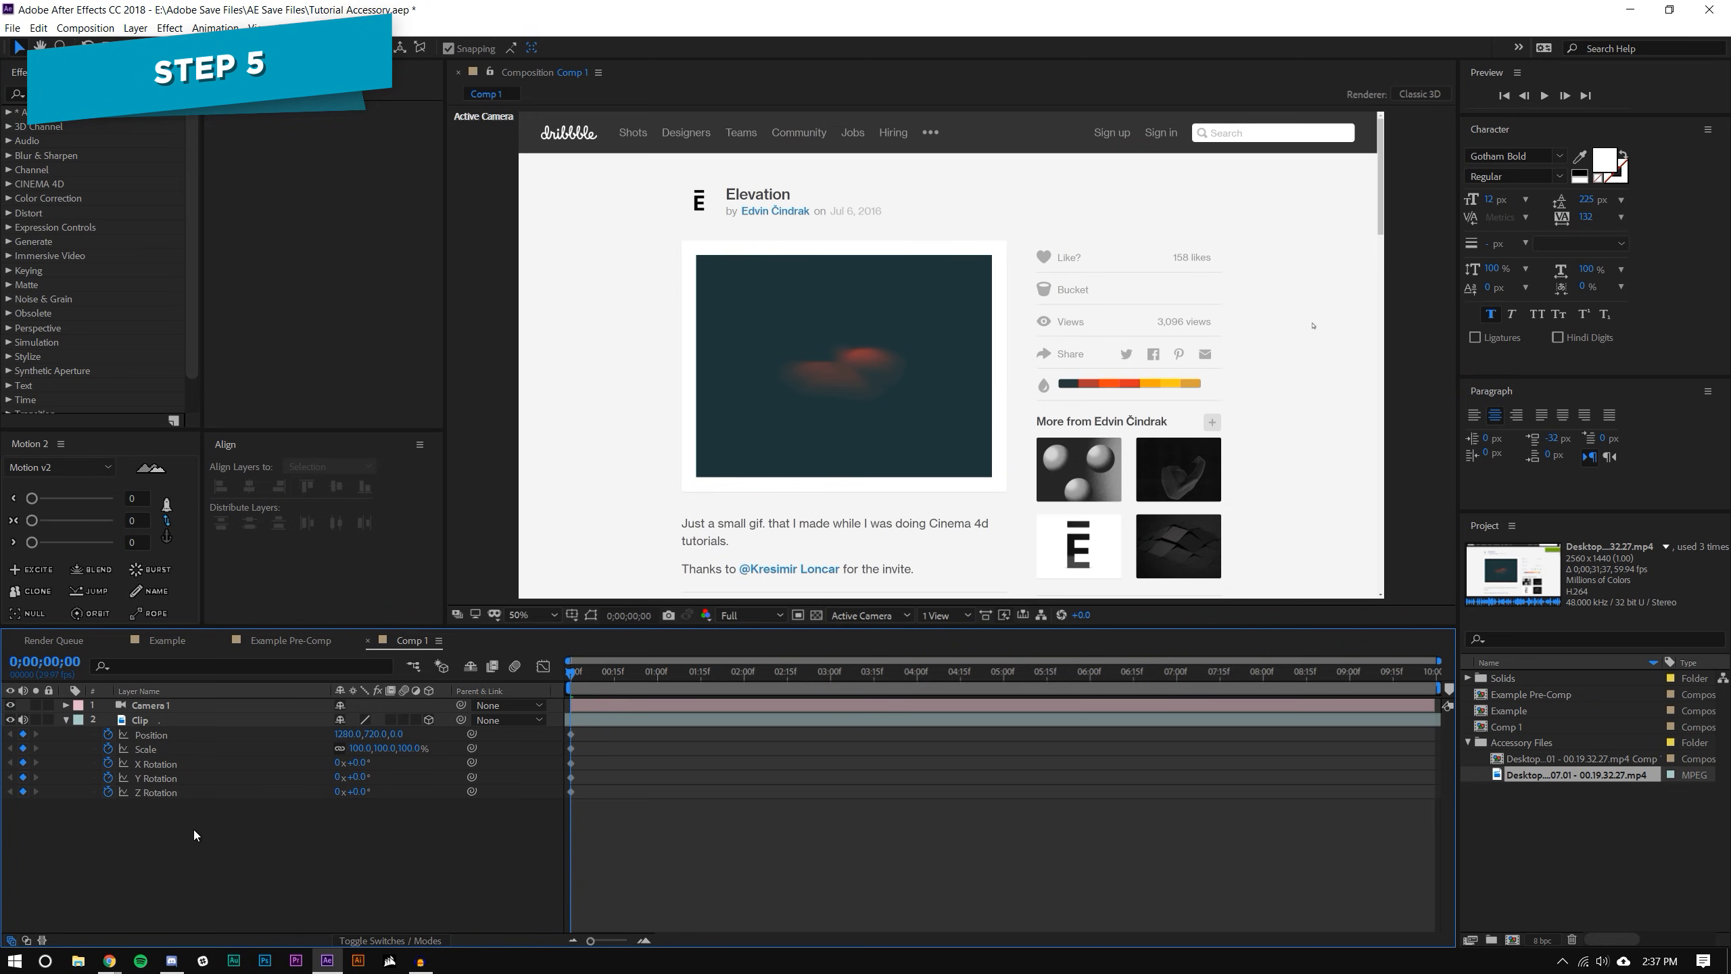
- Tilt the Clip layer to -8° X rotation and -17° Y rotation, with the preview fitted to an enlarged viewer
left_click_drag(352, 778, 340, 779)
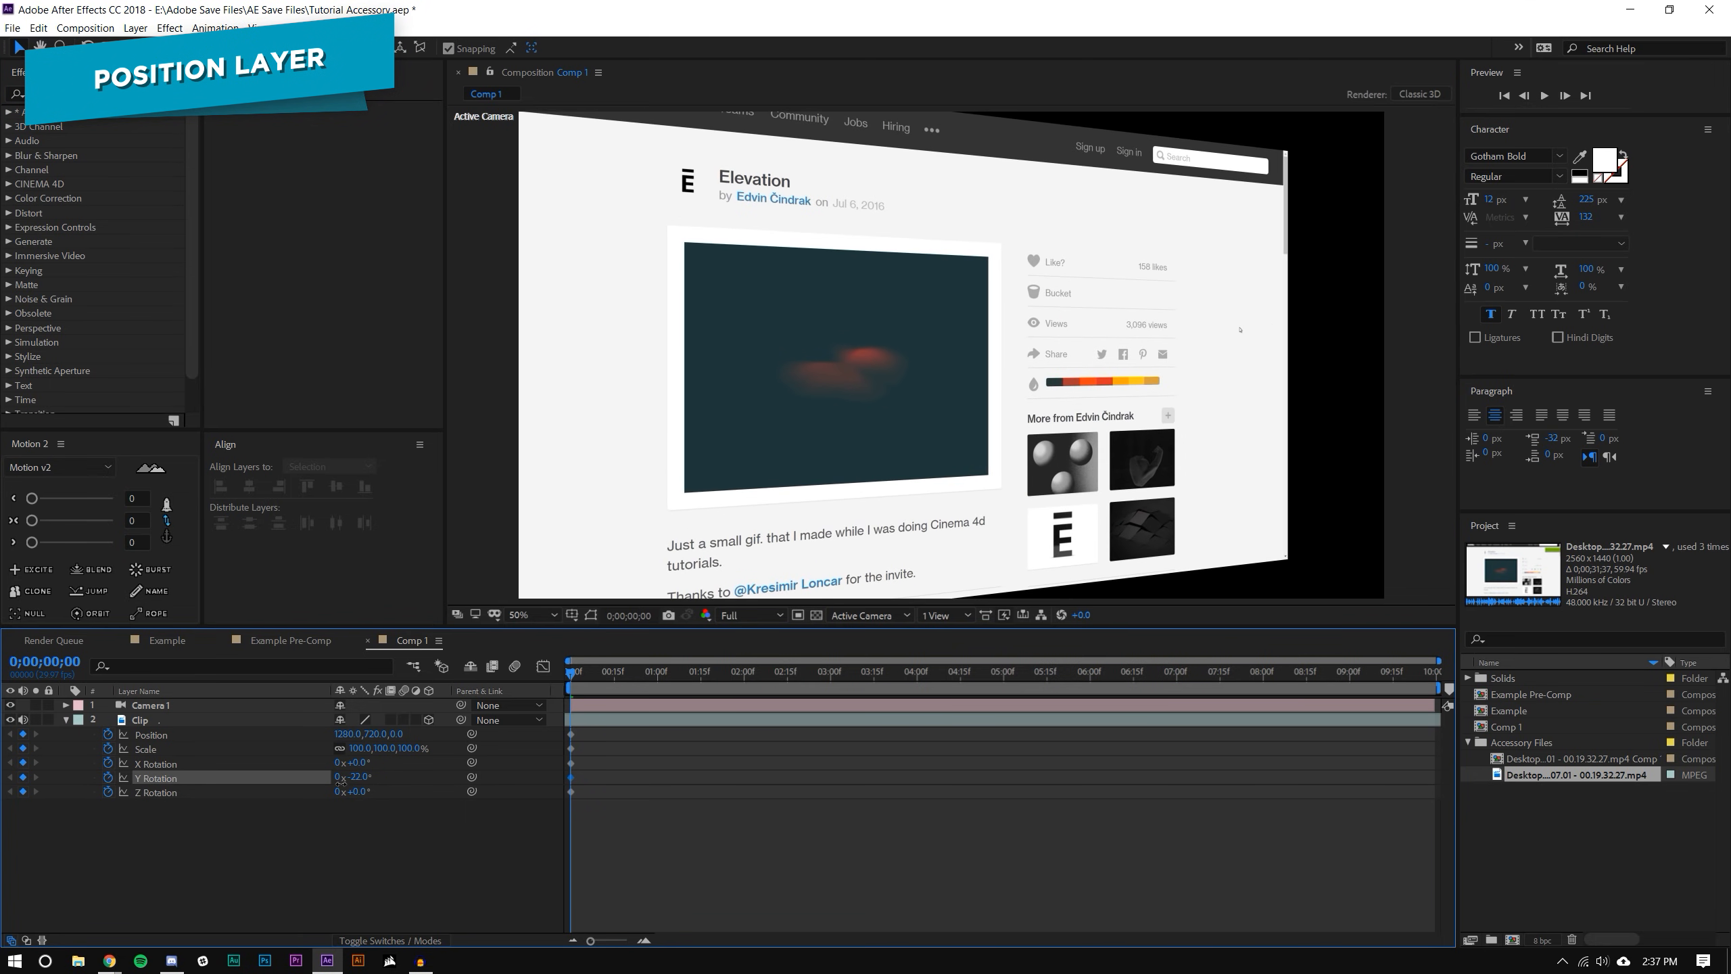
key("comma")
left_click(535, 615)
left_click(524, 653)
left_click_drag(615, 626, 616, 703)
left_click_drag(354, 867, 349, 825)
key("ctrl+z")
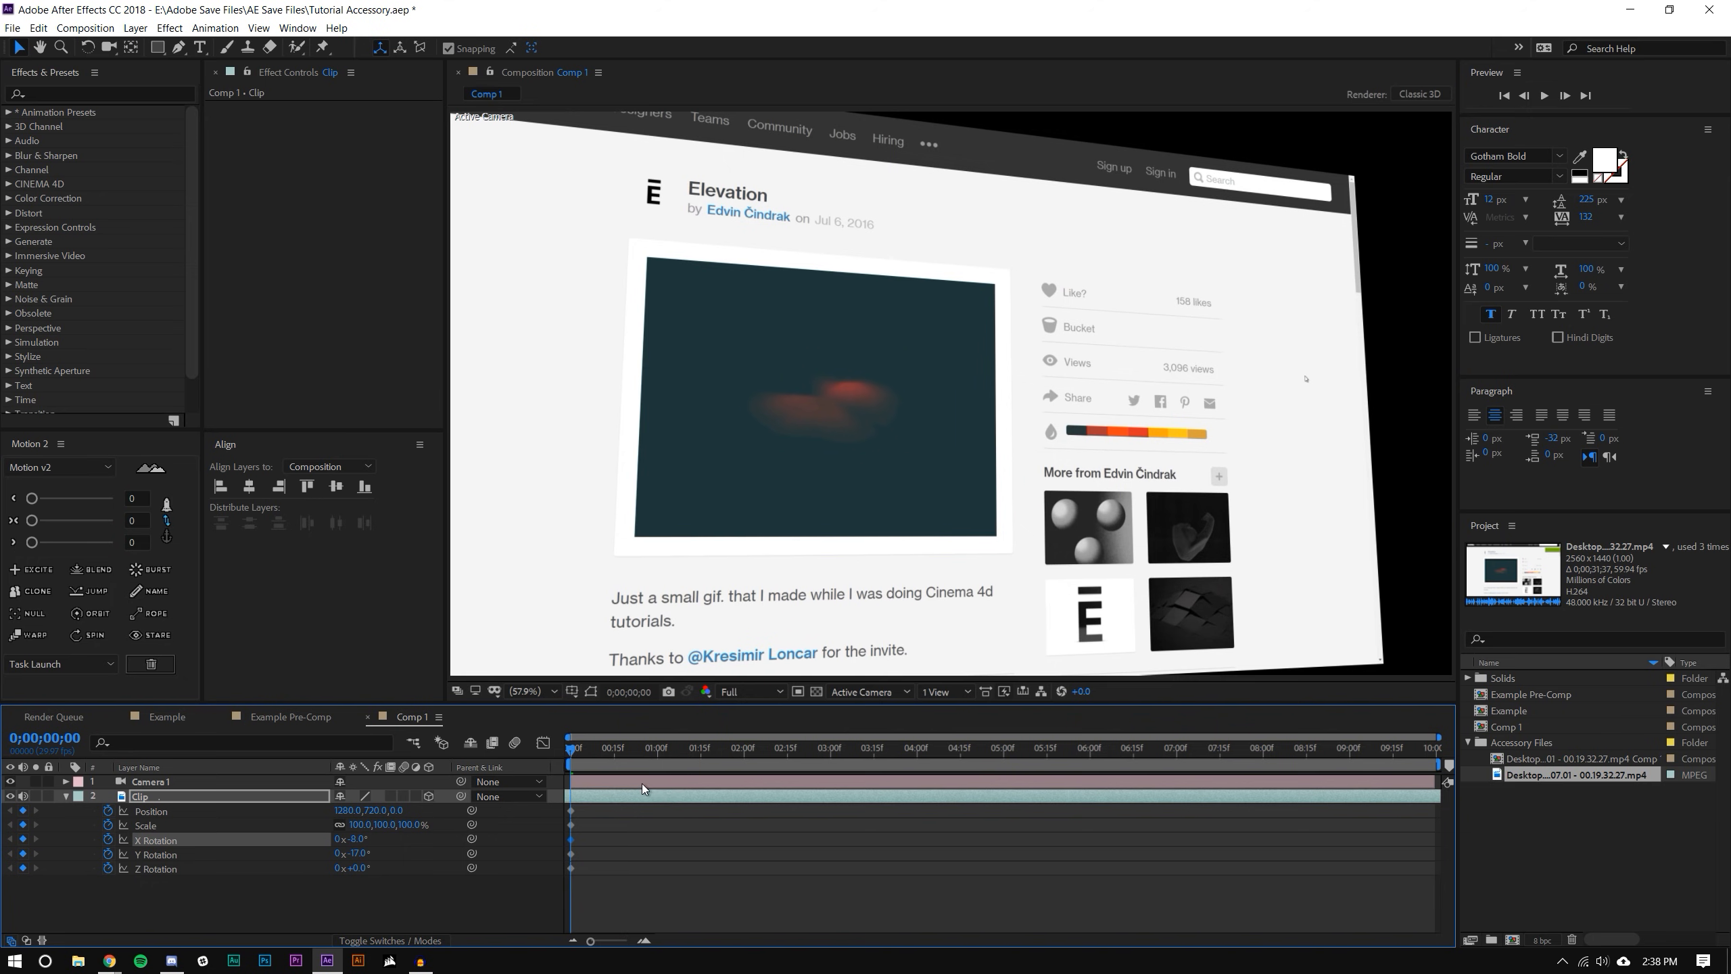
- Set the Clip layer's rotation at 0;00 to 13° on X and -20° on Y
left_click(633, 867)
left_click(355, 838)
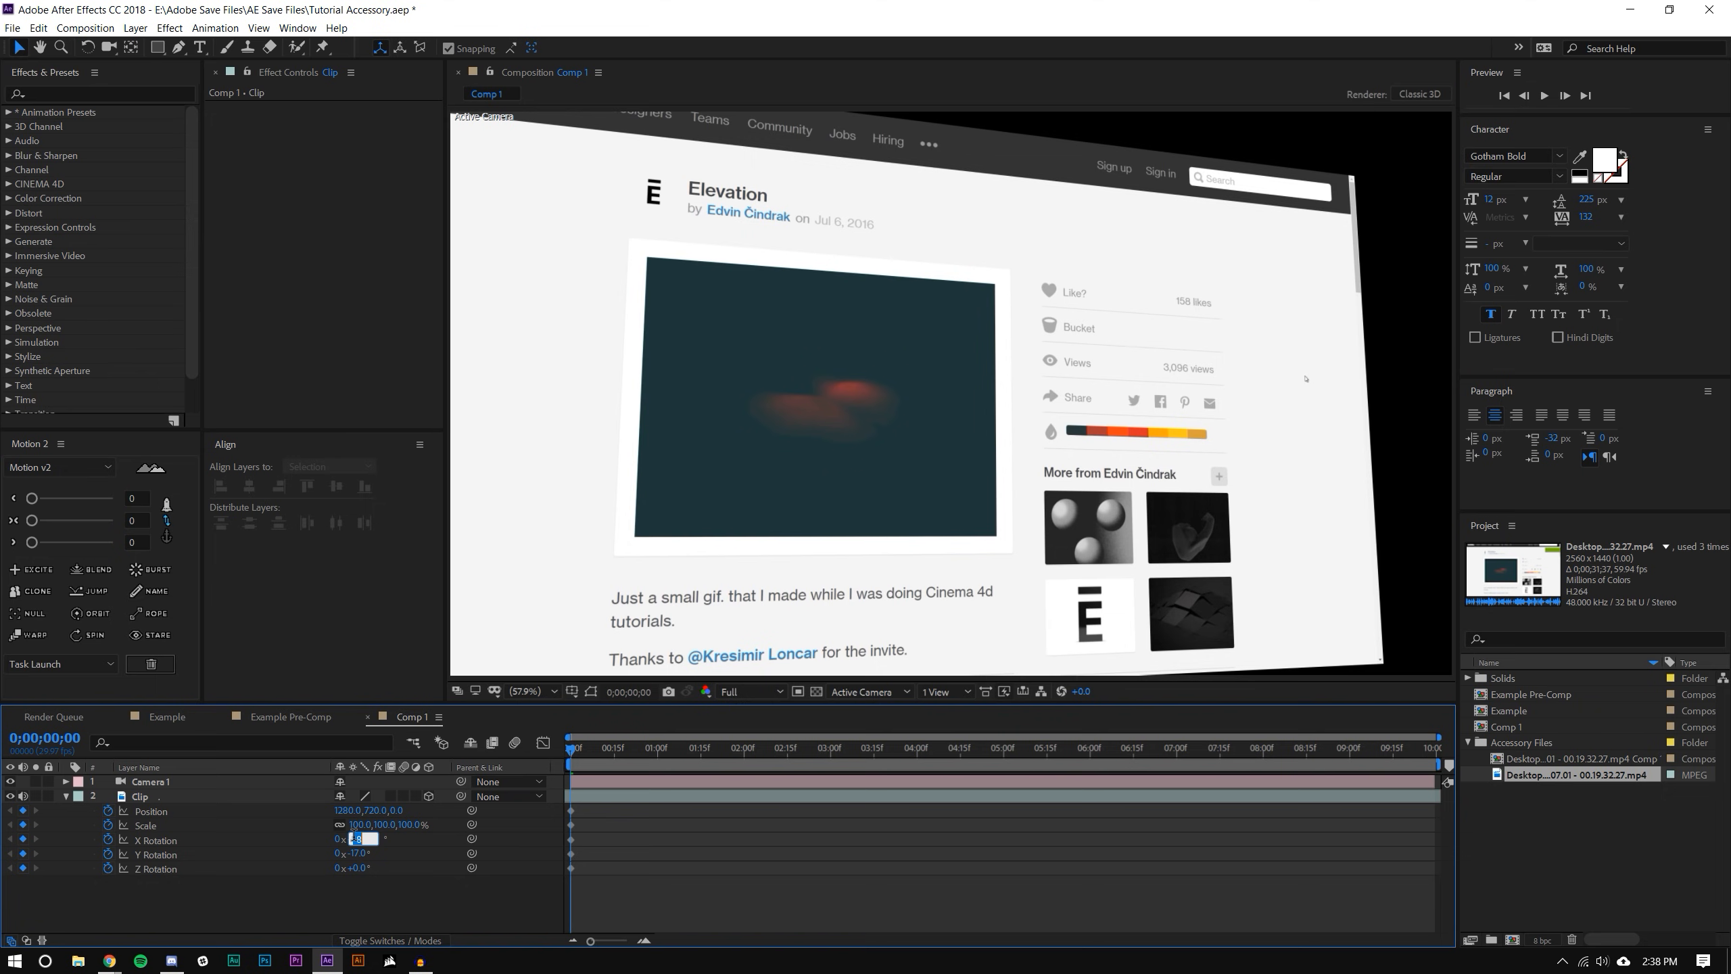
key("Return")
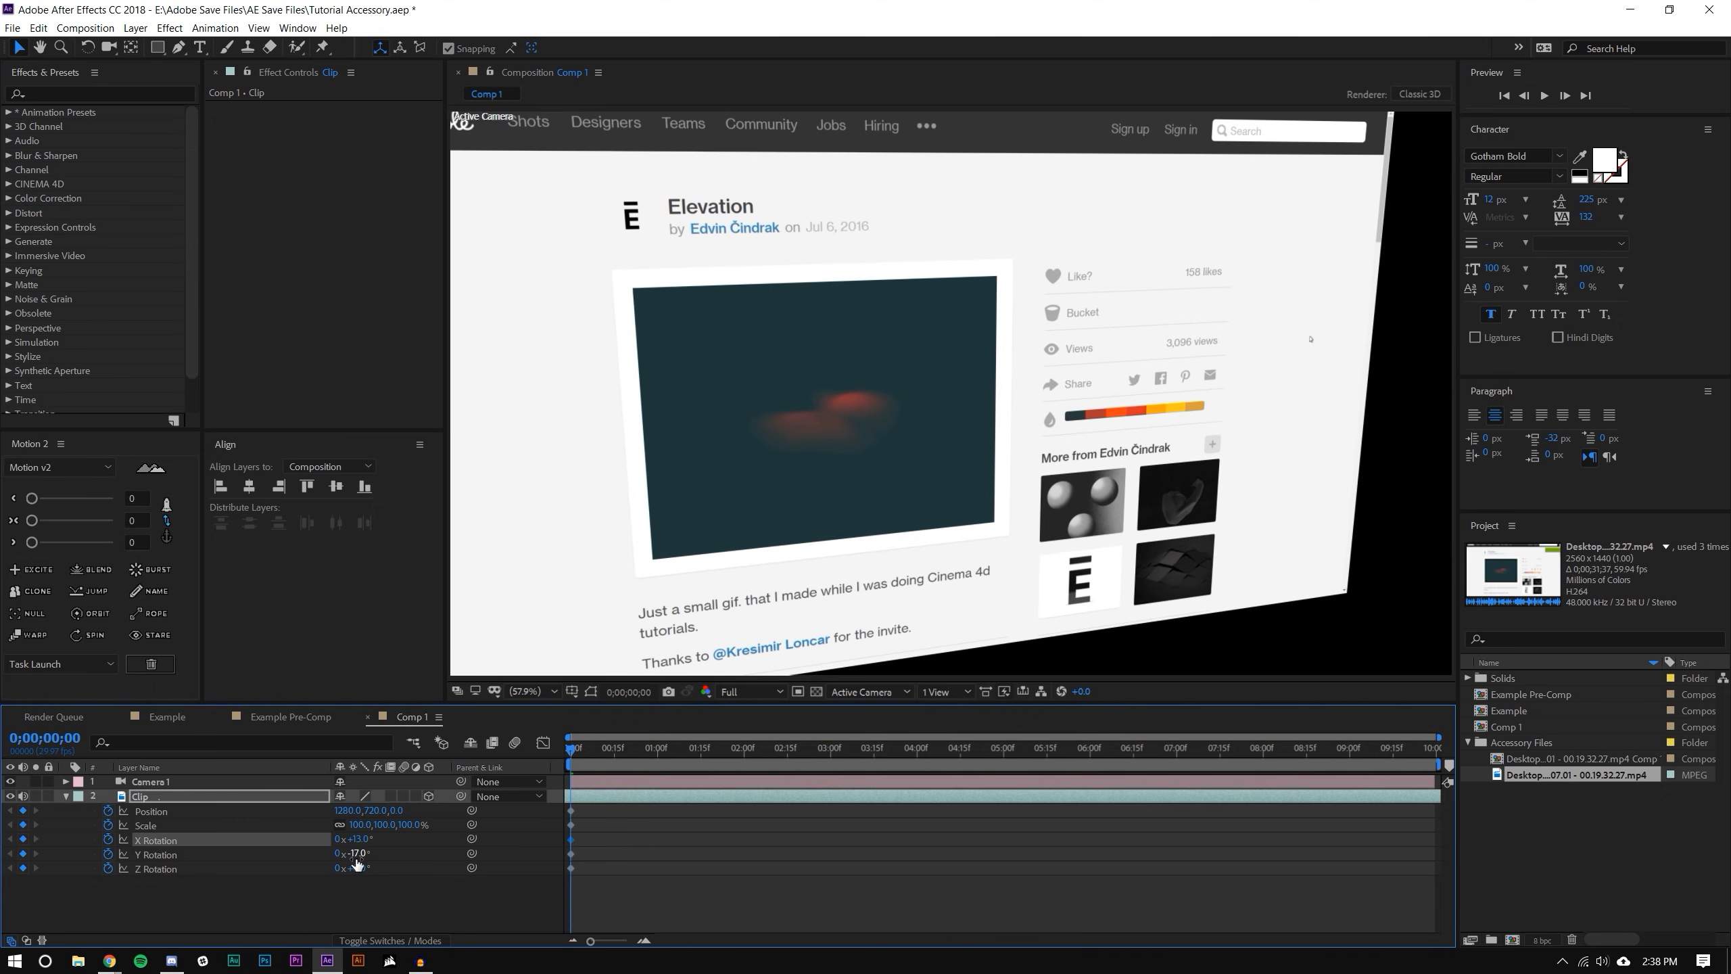
left_click(356, 855)
type("-20")
key("Return")
left_click(356, 868)
key("Return")
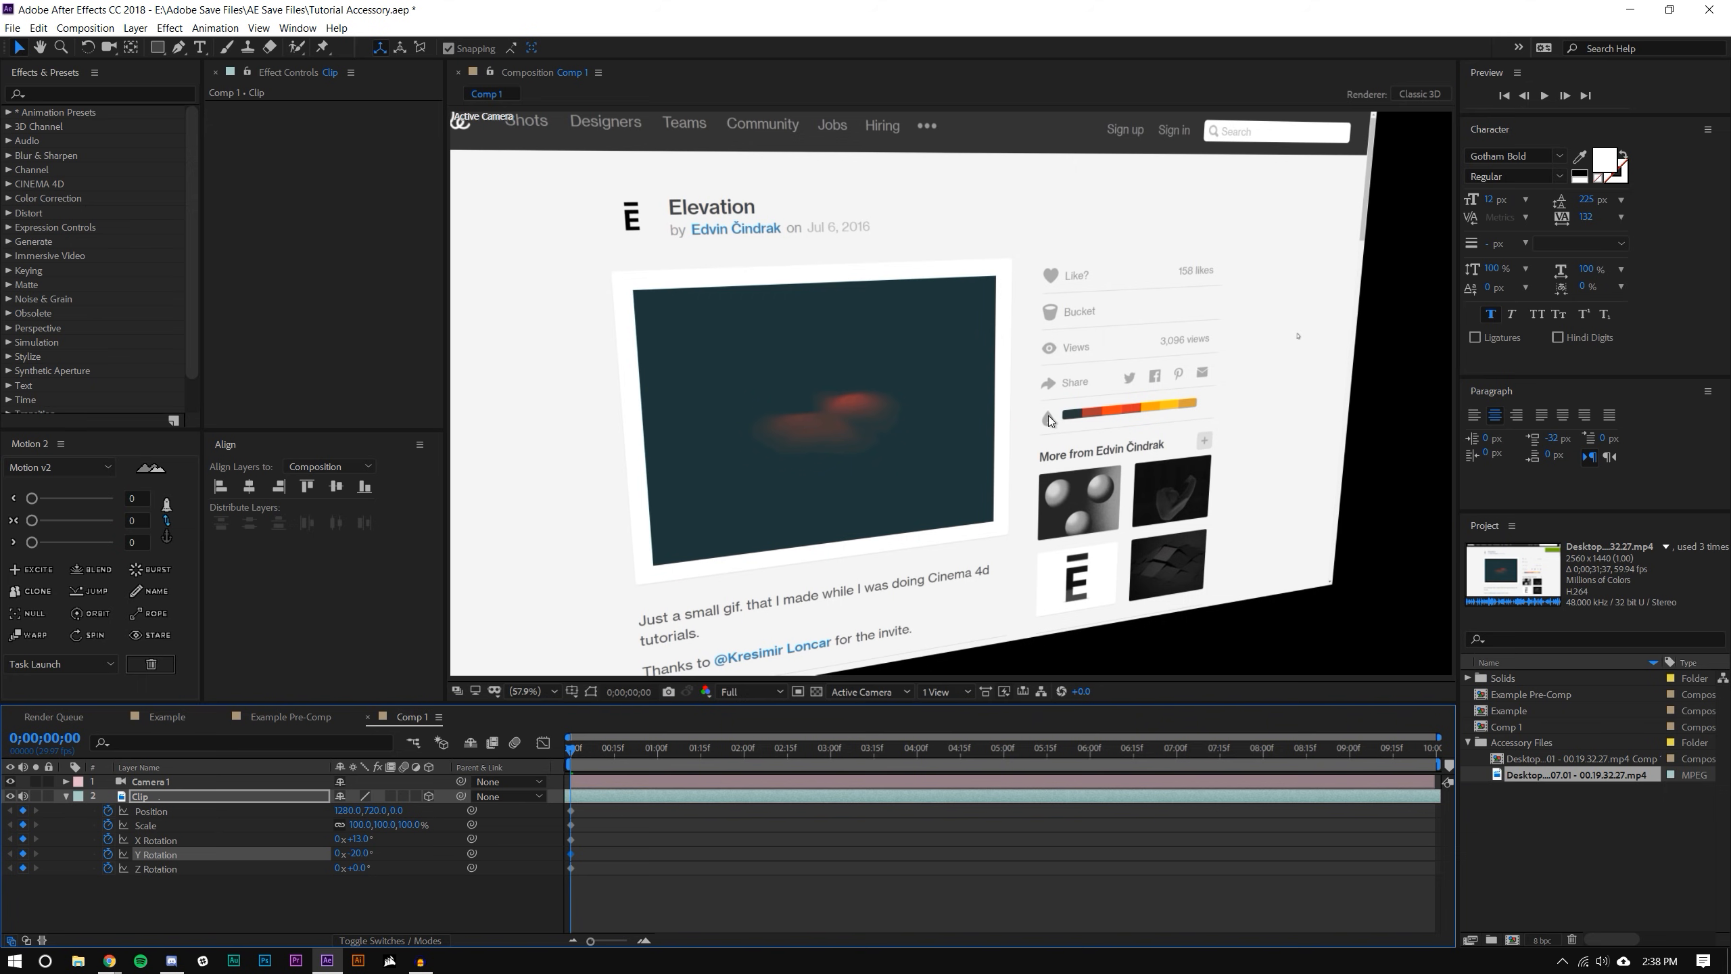
- Scale the Clip layer to 85% at 0;00, with the composition viewed at 50%
key("comma")
left_click_drag(356, 840, 408, 825)
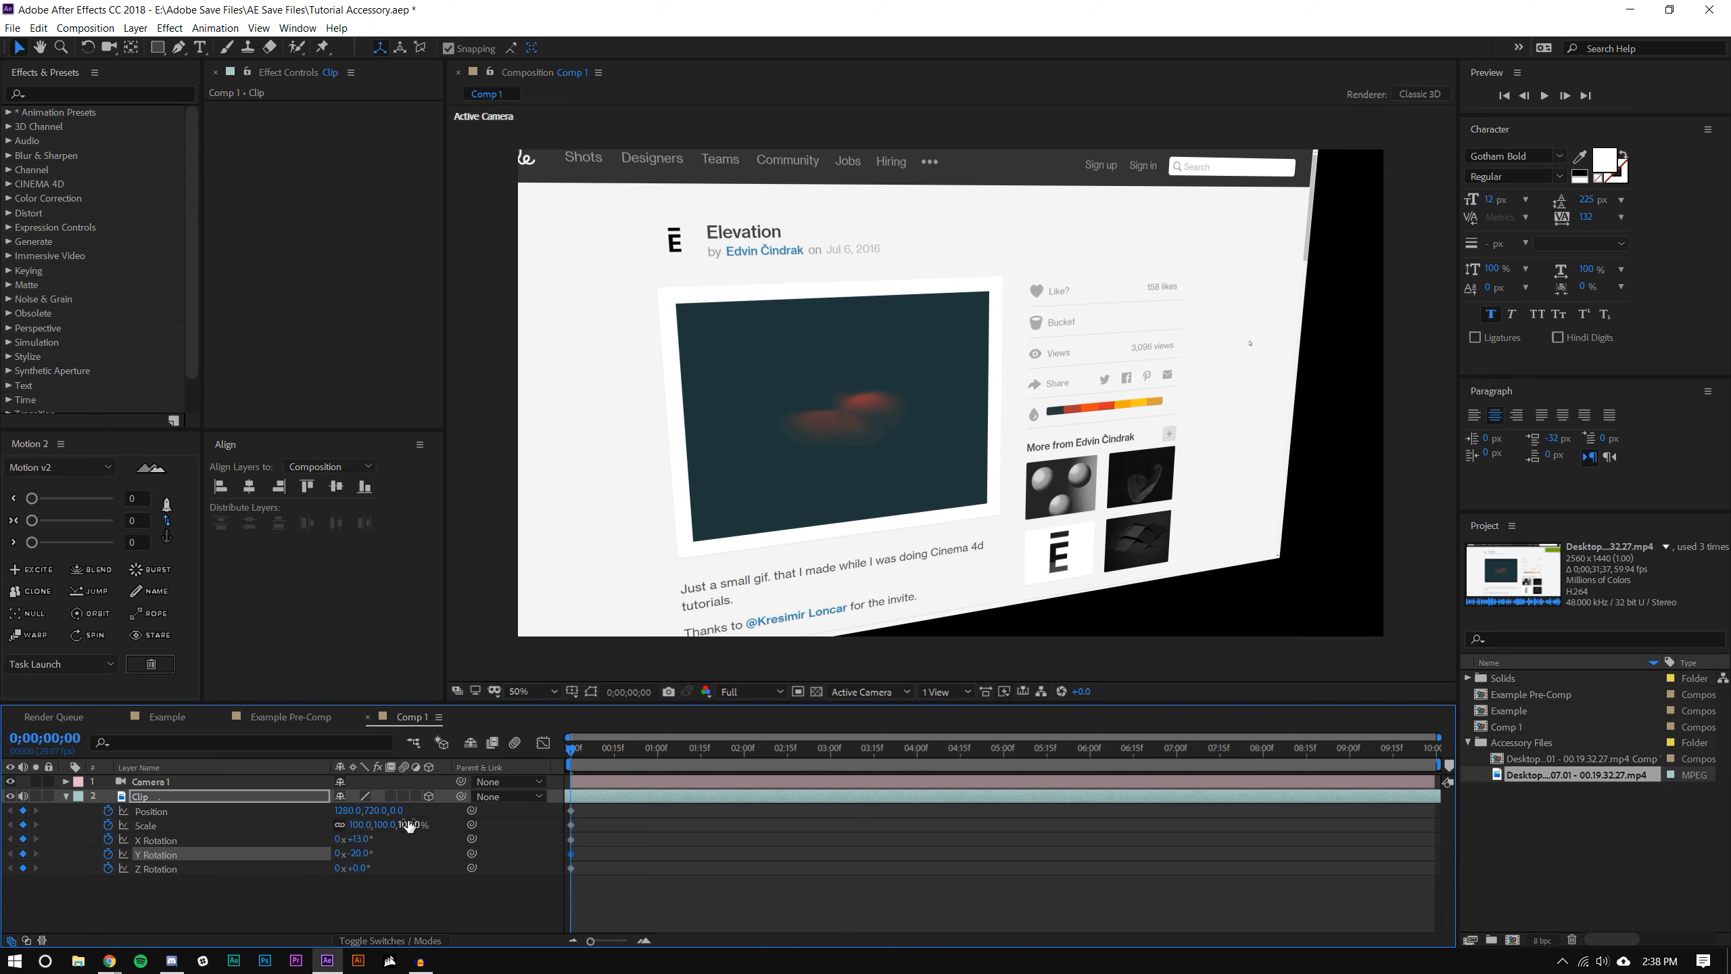
left_click(409, 825)
type("85")
key("Return")
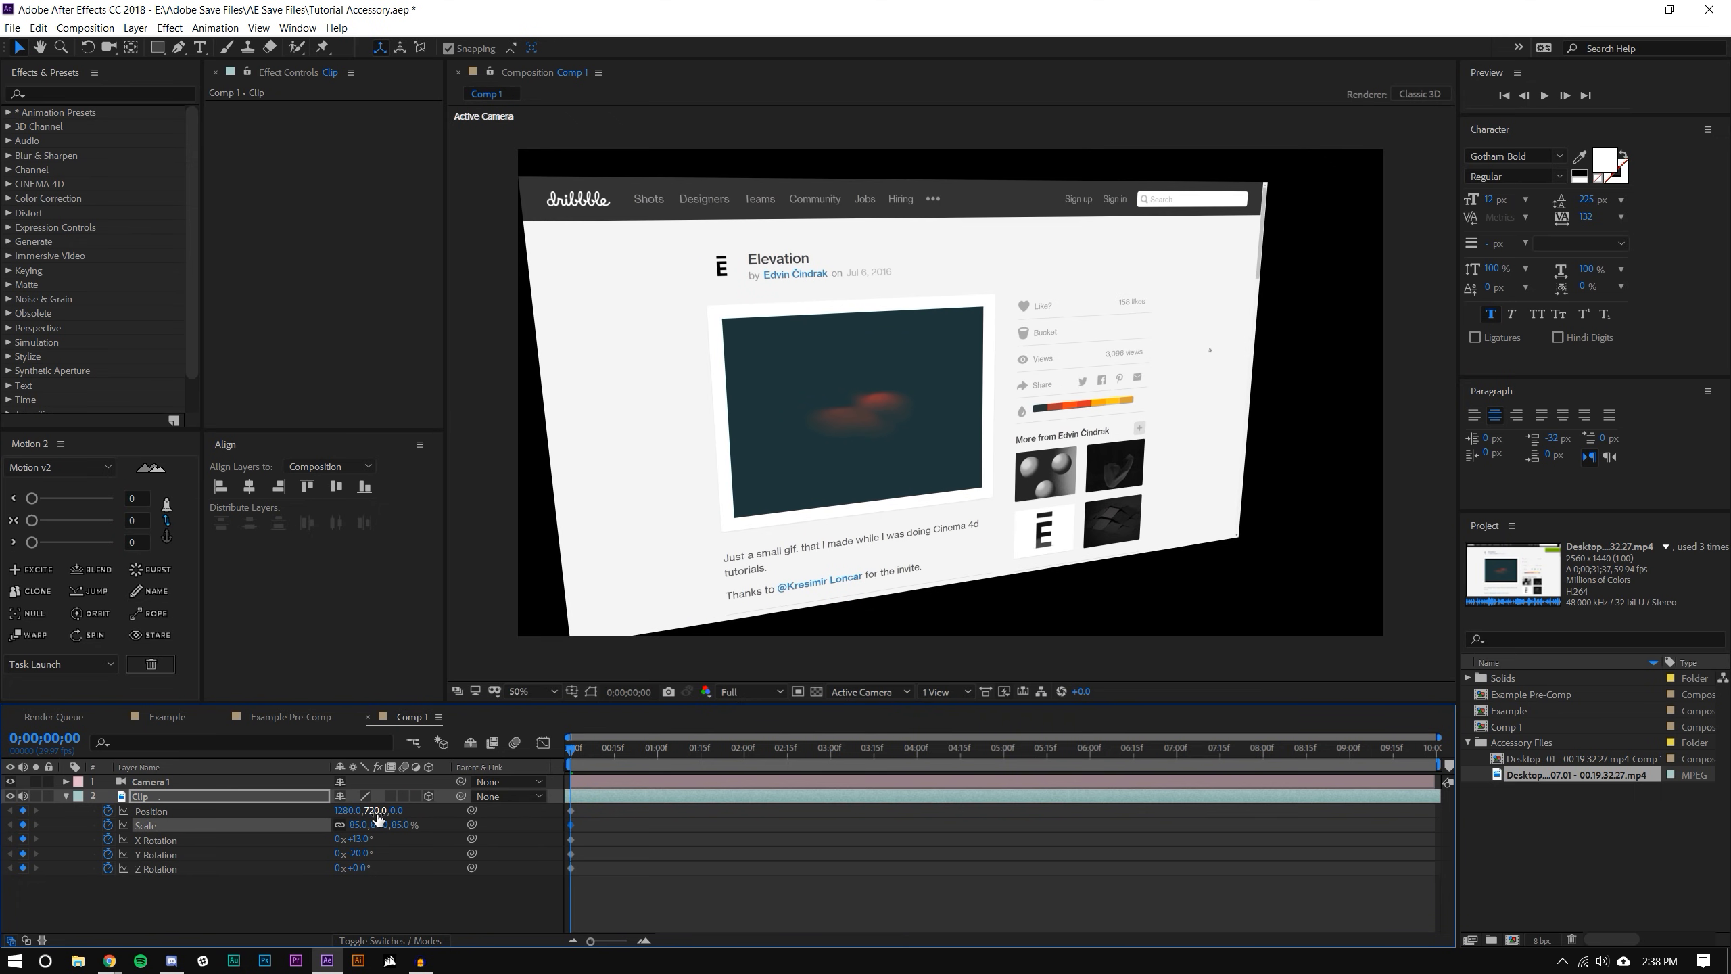
- Set the Clip layer's position at 0;00 to 1600, 760, -320
left_click(339, 810)
type("1600")
left_click(371, 810)
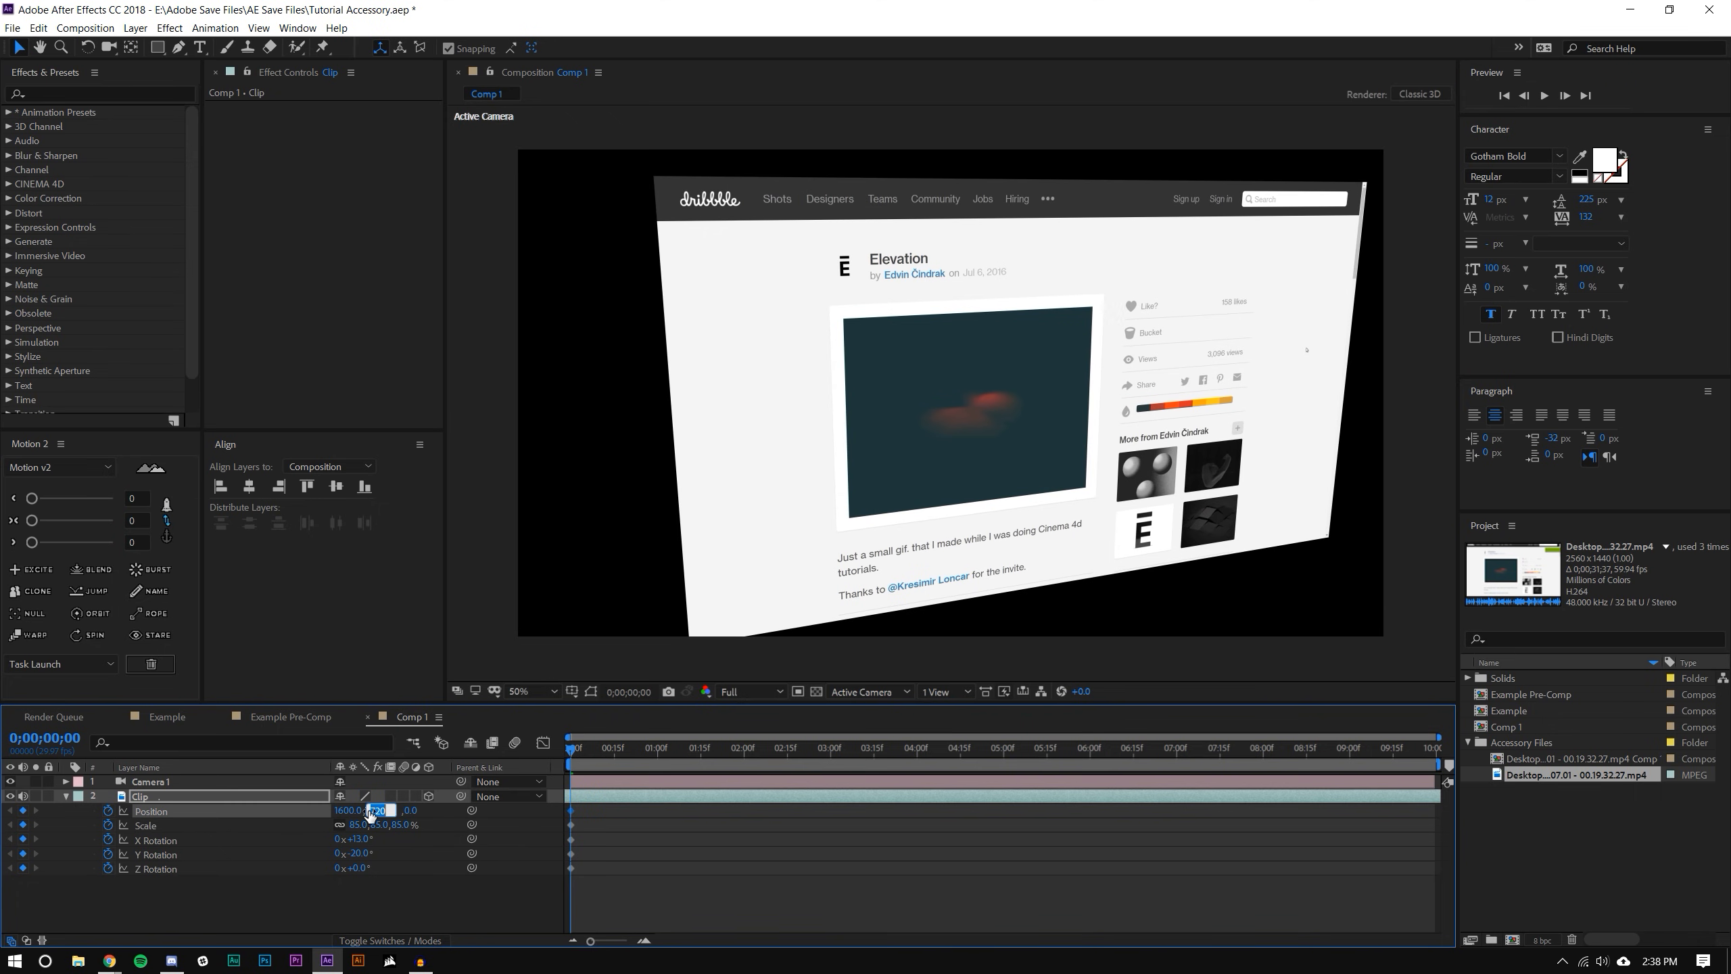
type("760")
key("Tab")
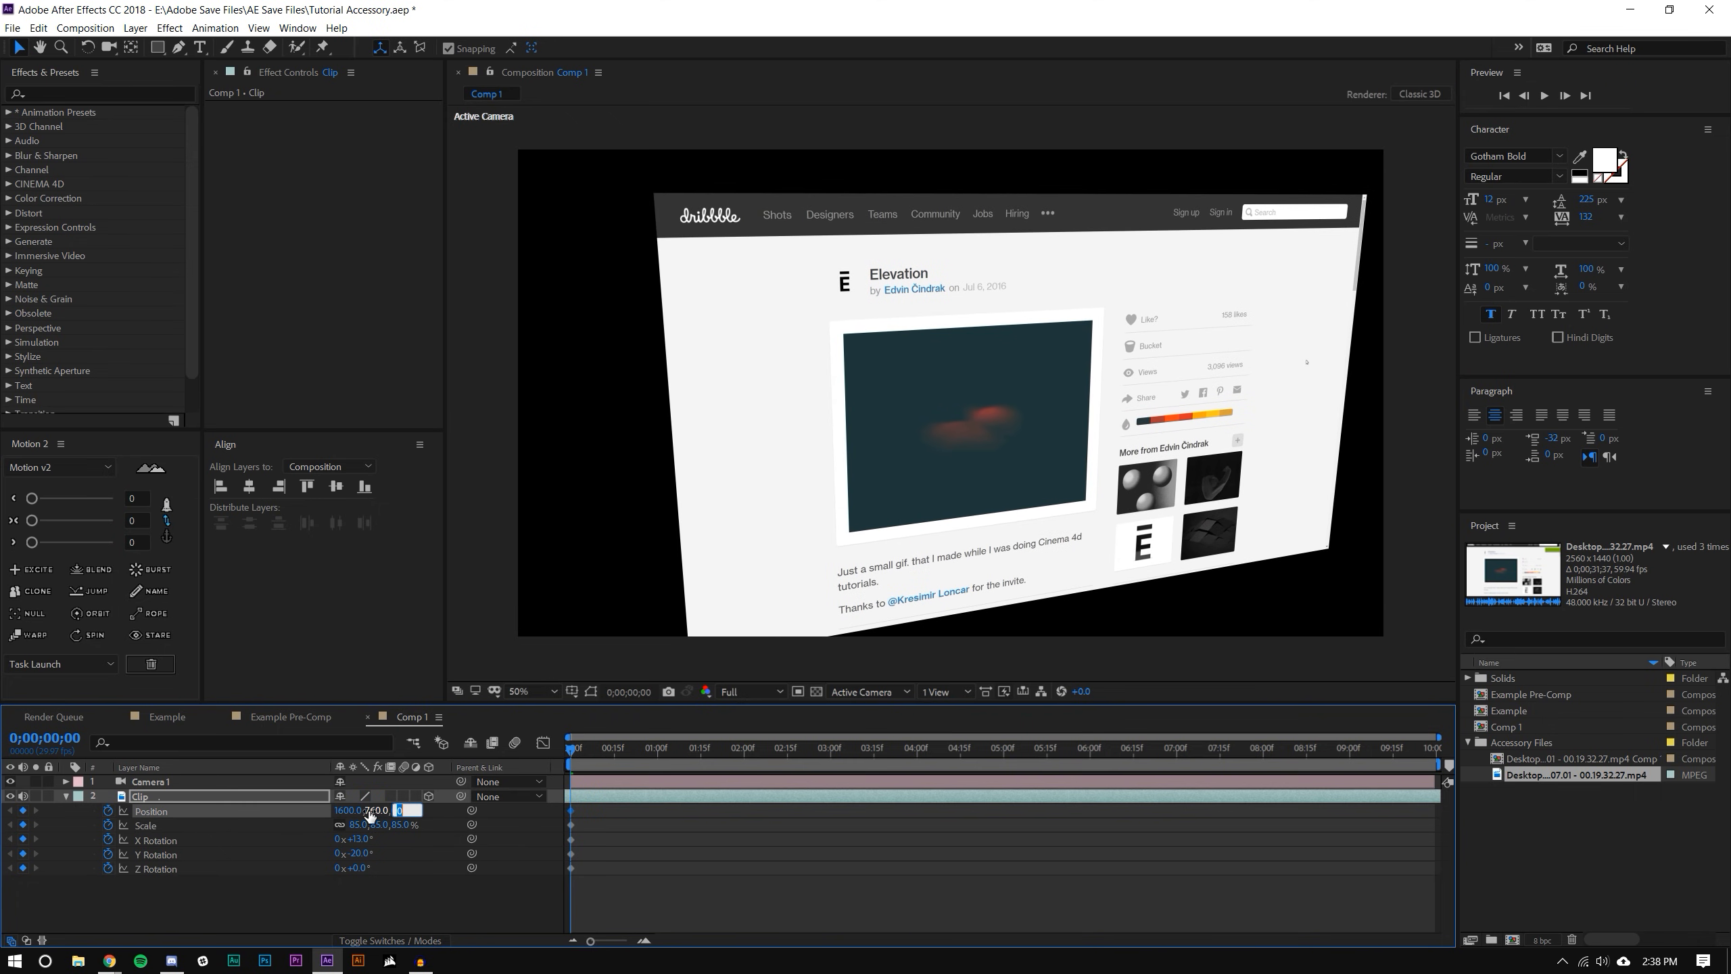
type("-320")
key("Return")
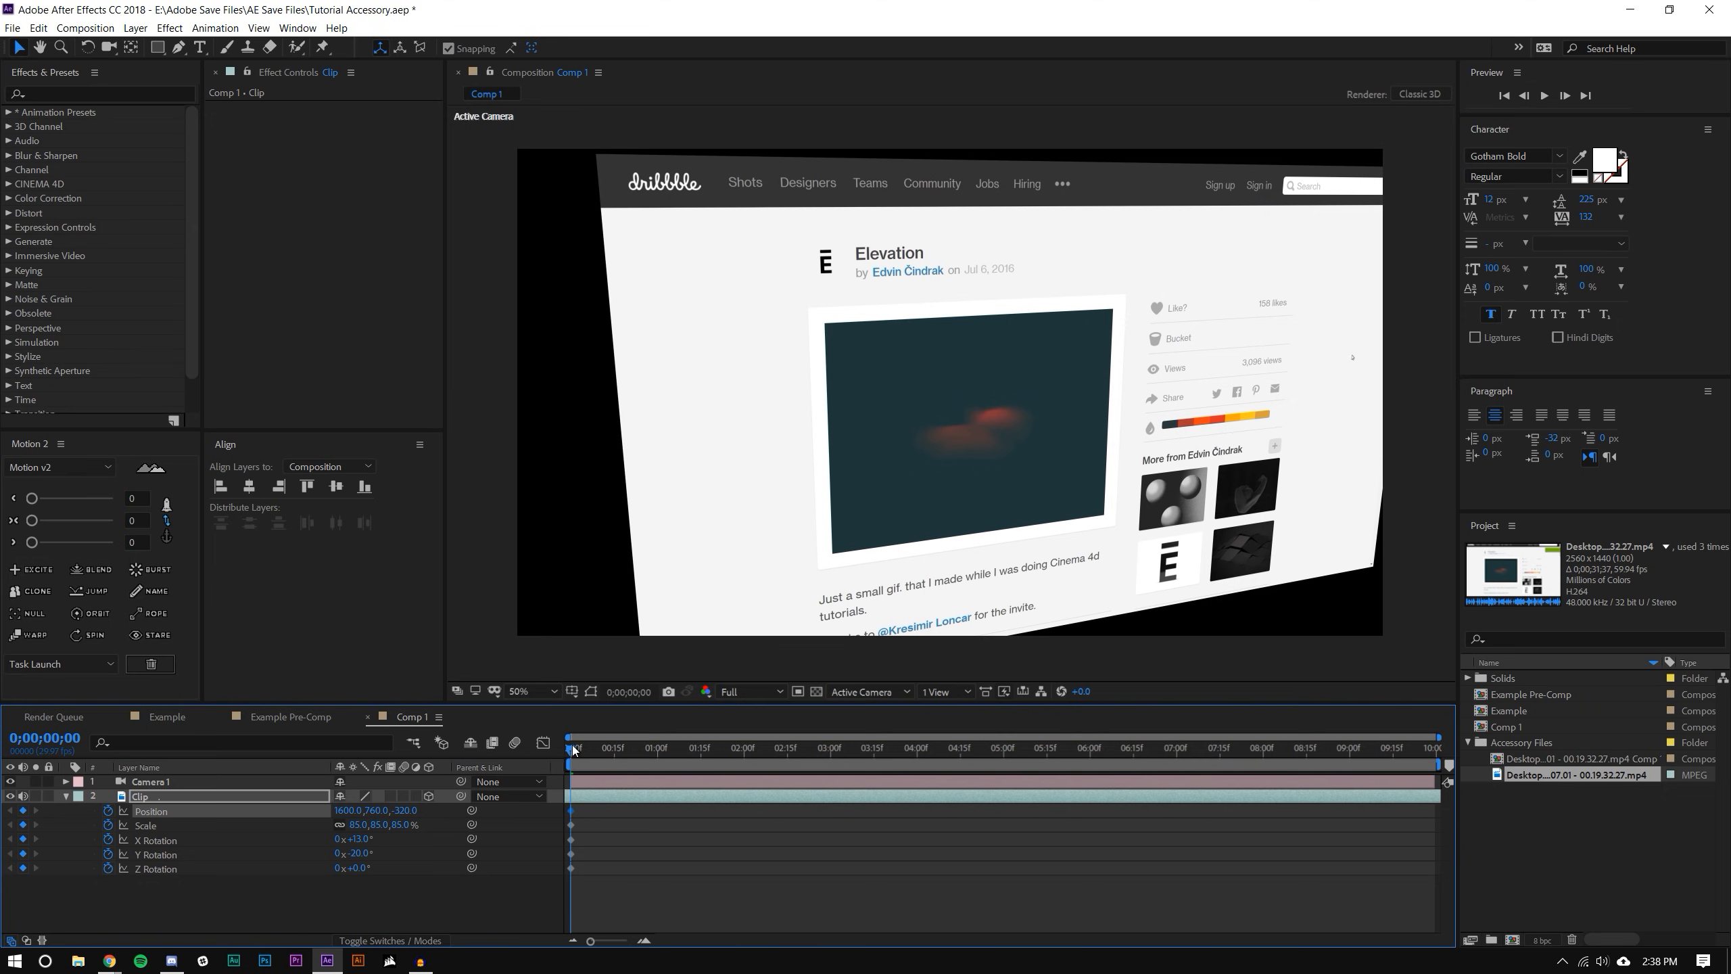
- Show layer outlines in the viewer and reposition the Clip layer to about 1497.5, 806.5, -321.2
key("space")
left_click(1187, 414)
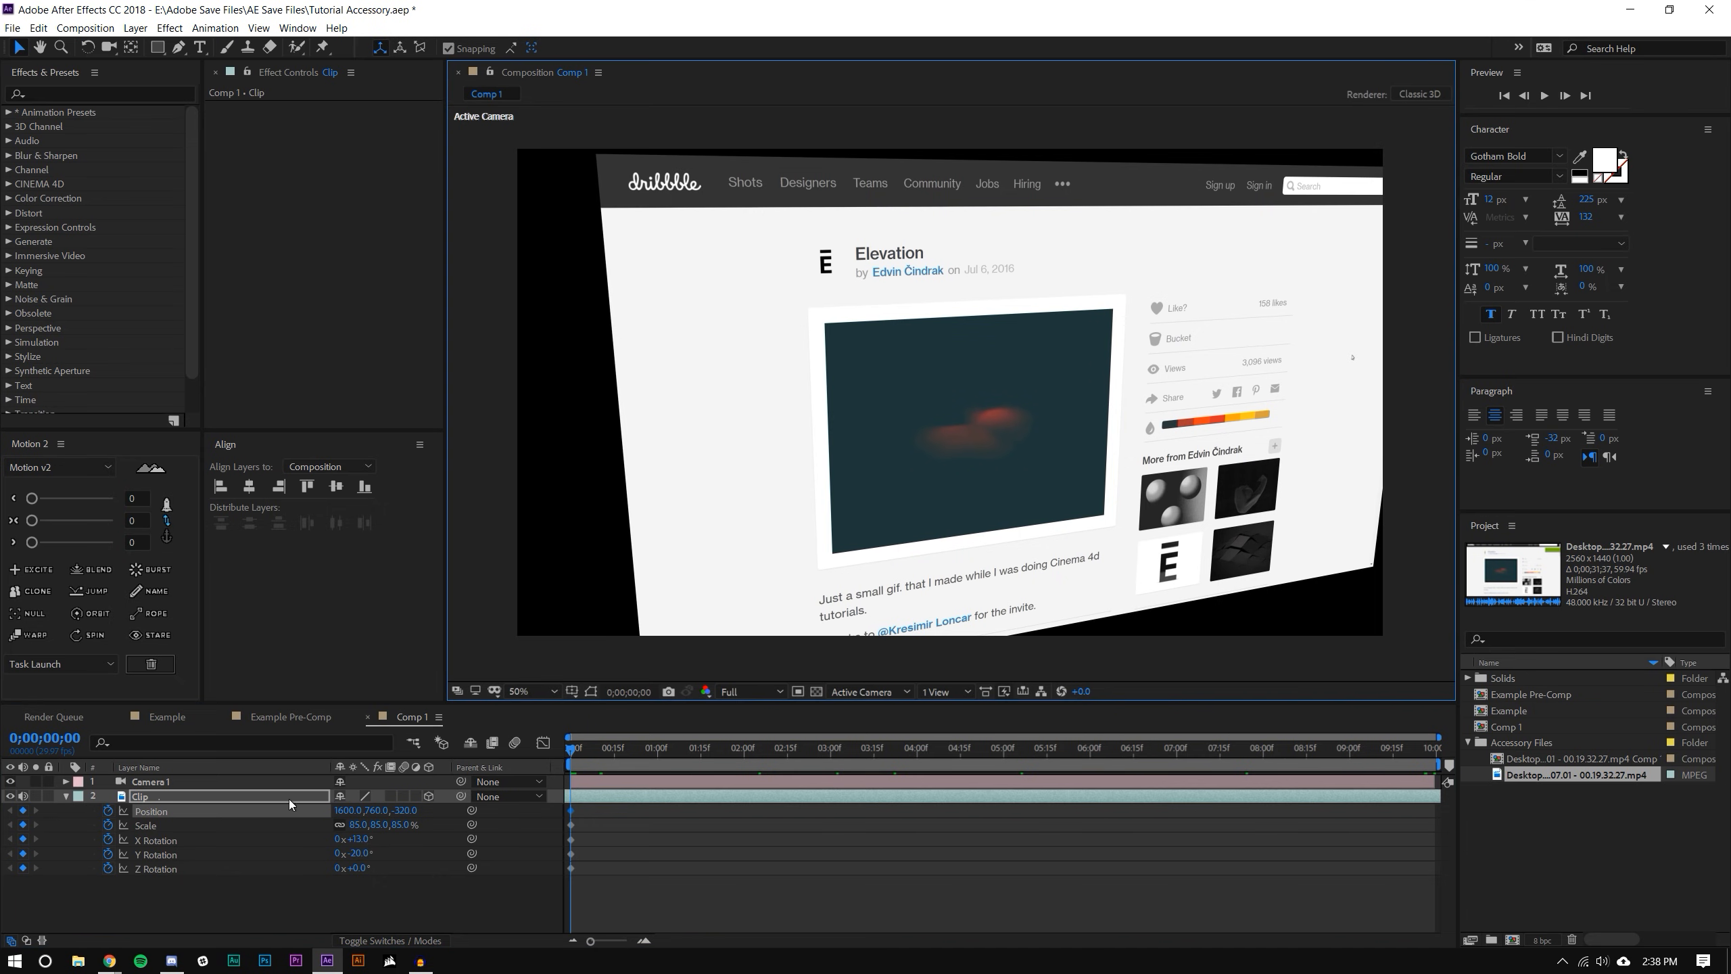
left_click(587, 692)
left_click_drag(1113, 407, 1063, 443)
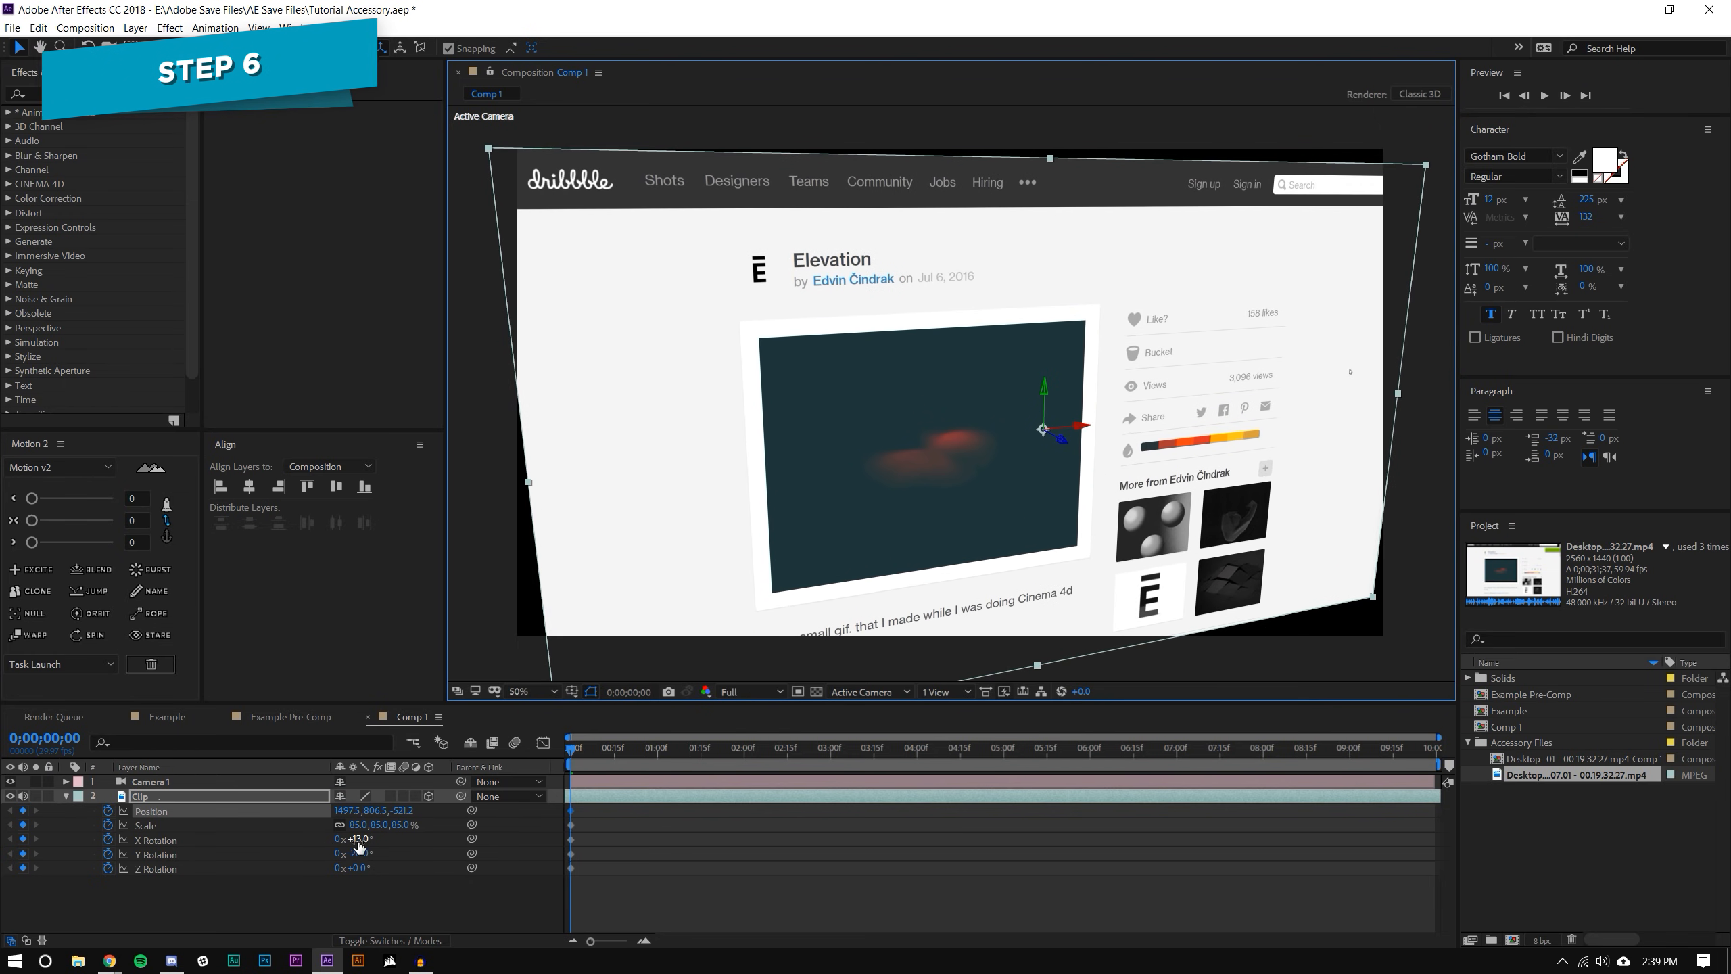
- Refine the Clip layer's starting pose to about 11.4° X rotation, -24.9° Y rotation and 88.3% scale
left_click_drag(356, 839, 318, 858)
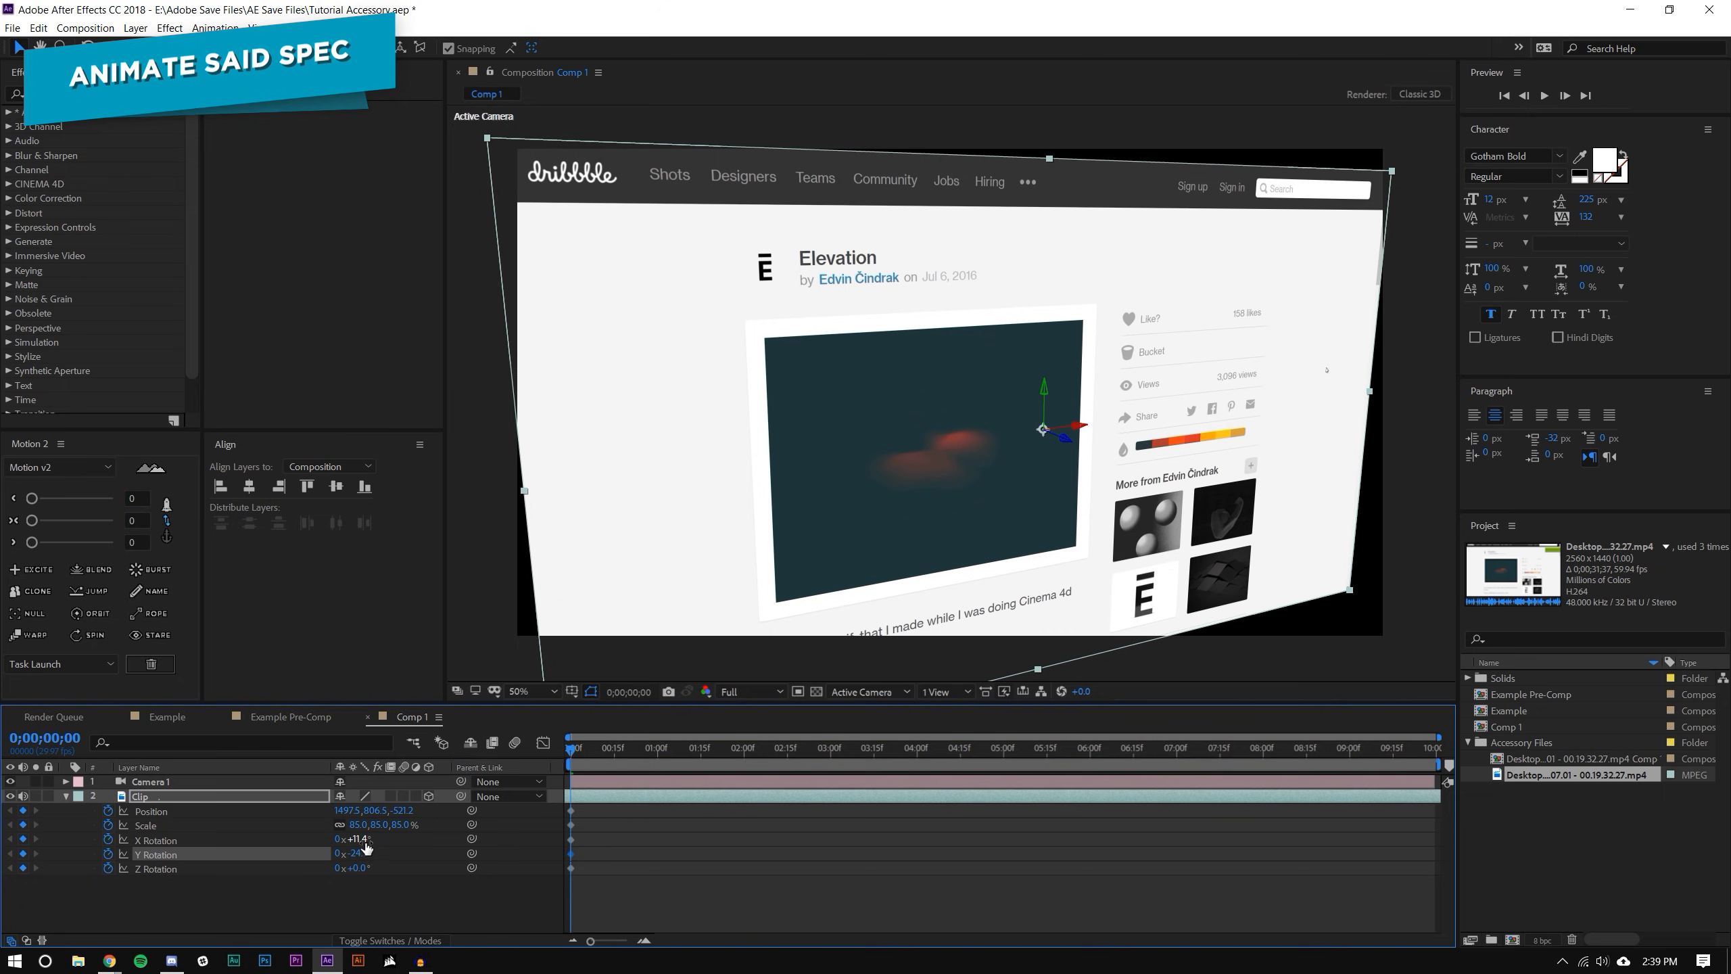
left_click(395, 811)
key("Return")
left_click_drag(399, 825, 419, 817)
key("comma")
key("period")
left_click(951, 891)
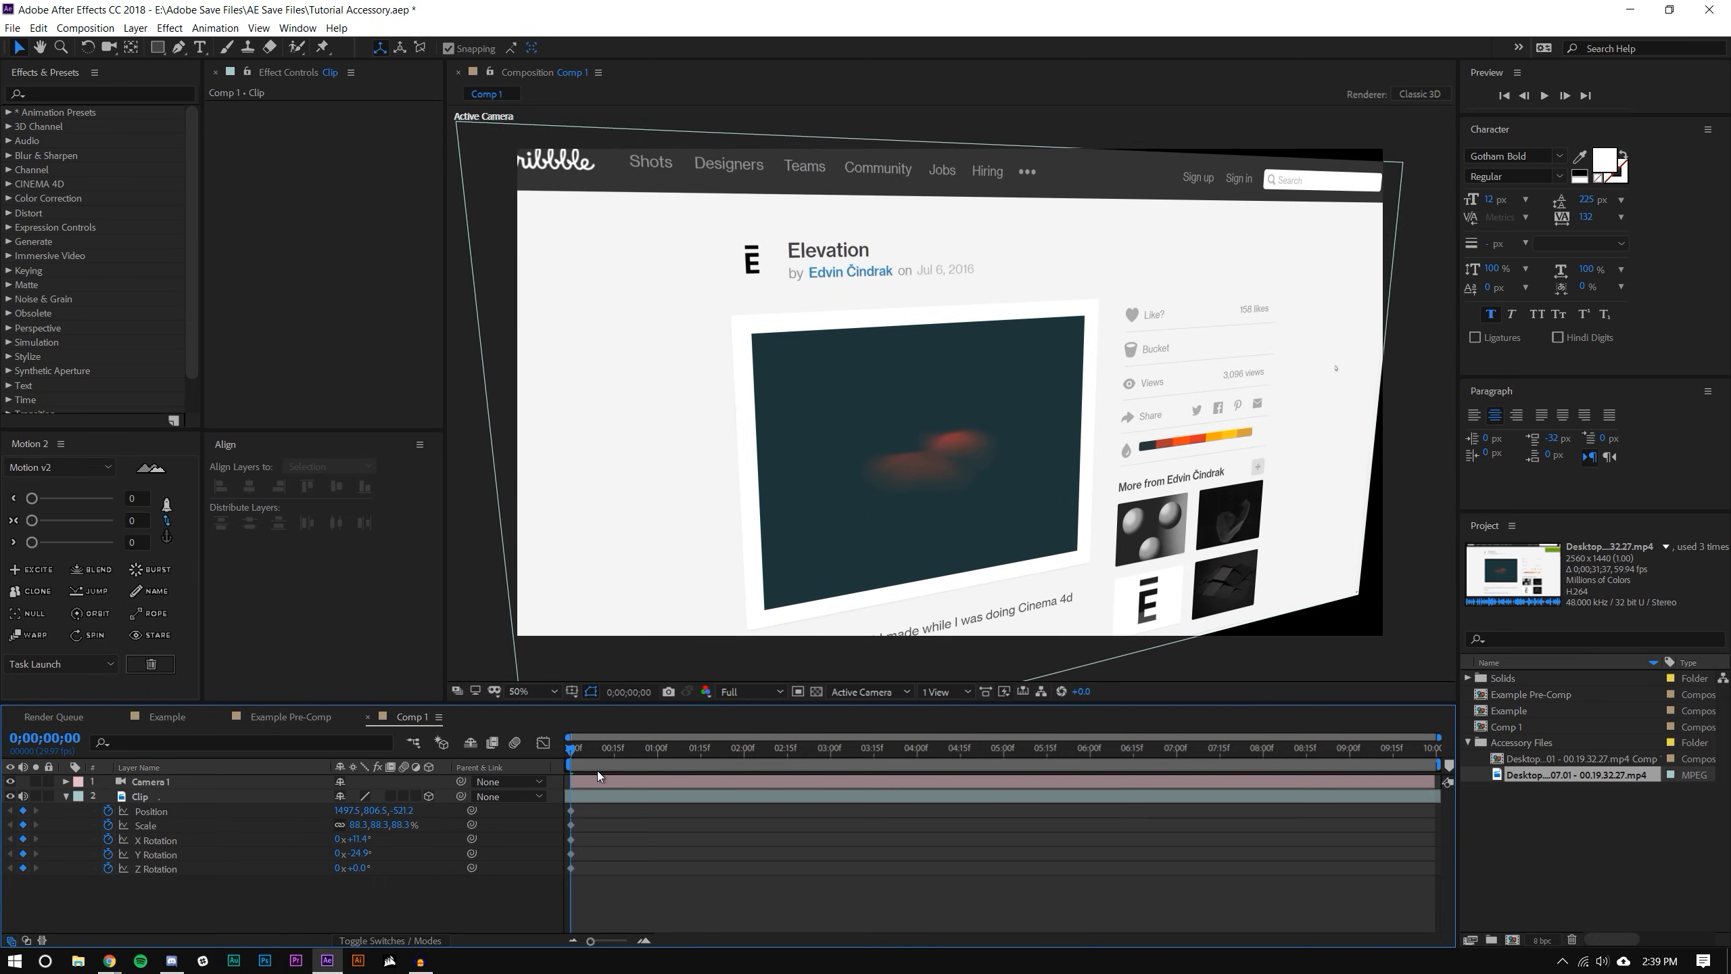
- Add a scale keyframe of 78% to the Clip layer at 0;00;09;29
left_click_drag(573, 753, 1435, 748)
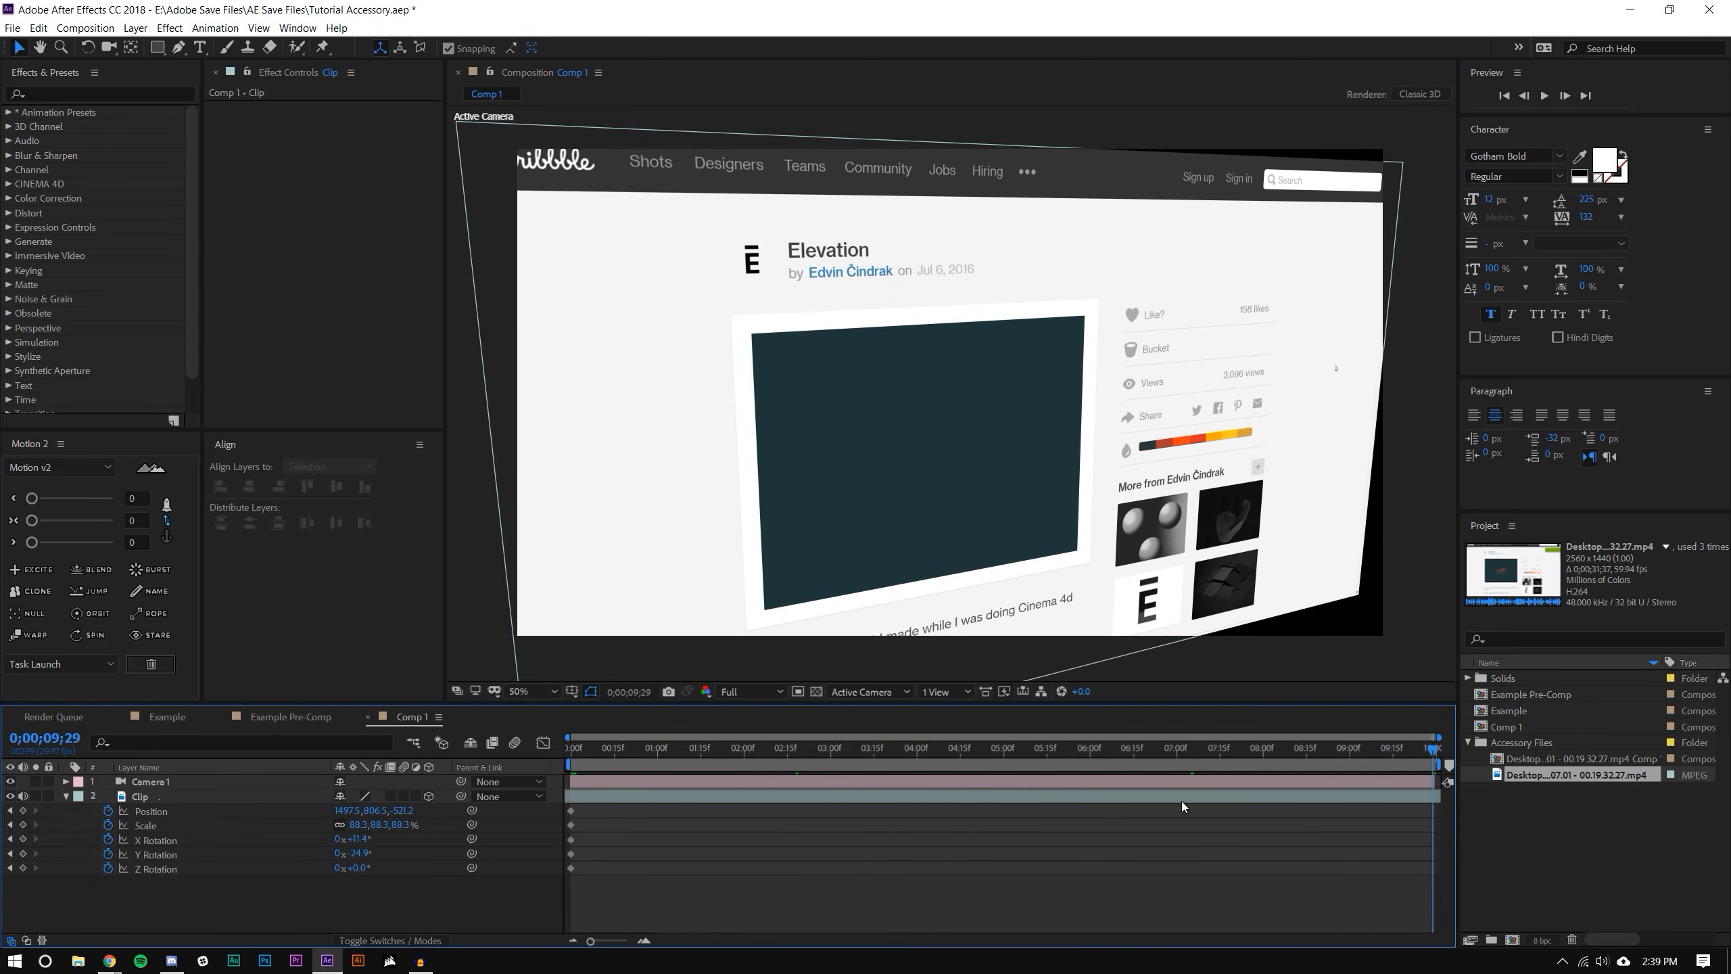
left_click(403, 820)
type("78")
key("Return")
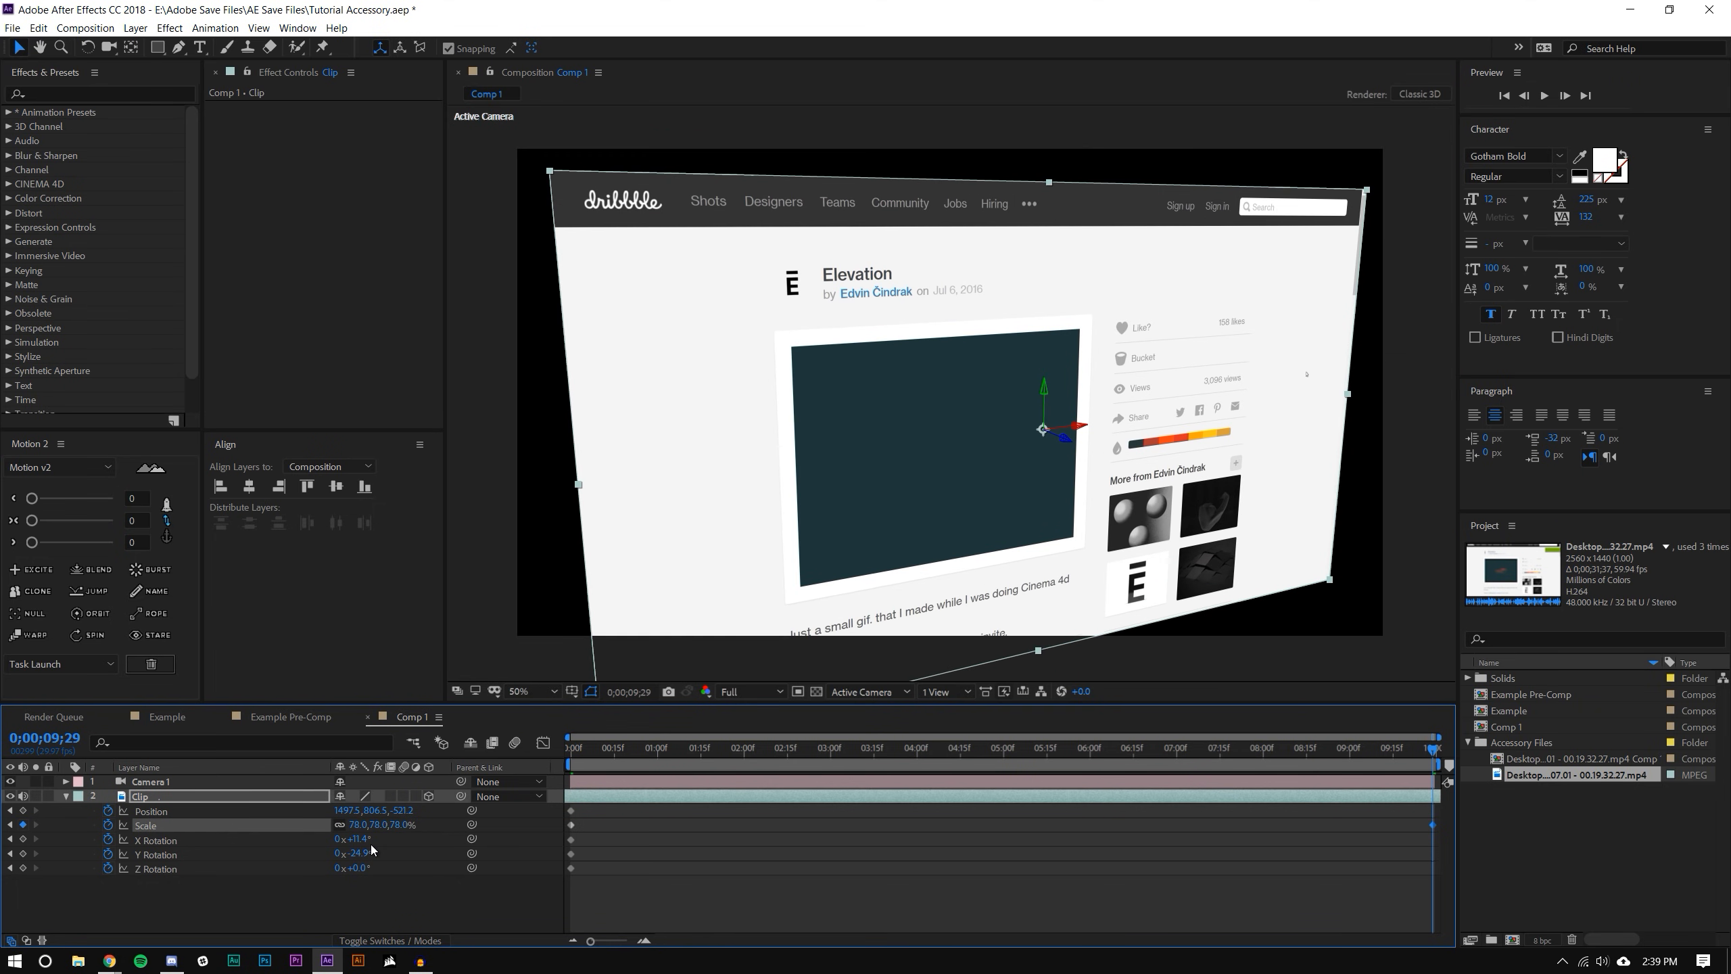
- Keyframe the Clip layer at 0;00;09;29 with an X rotation of -3° and a Y rotation of -17°
left_click(373, 839)
left_click(692, 853)
left_click(358, 838)
type("-3")
key("Return")
left_click(361, 854)
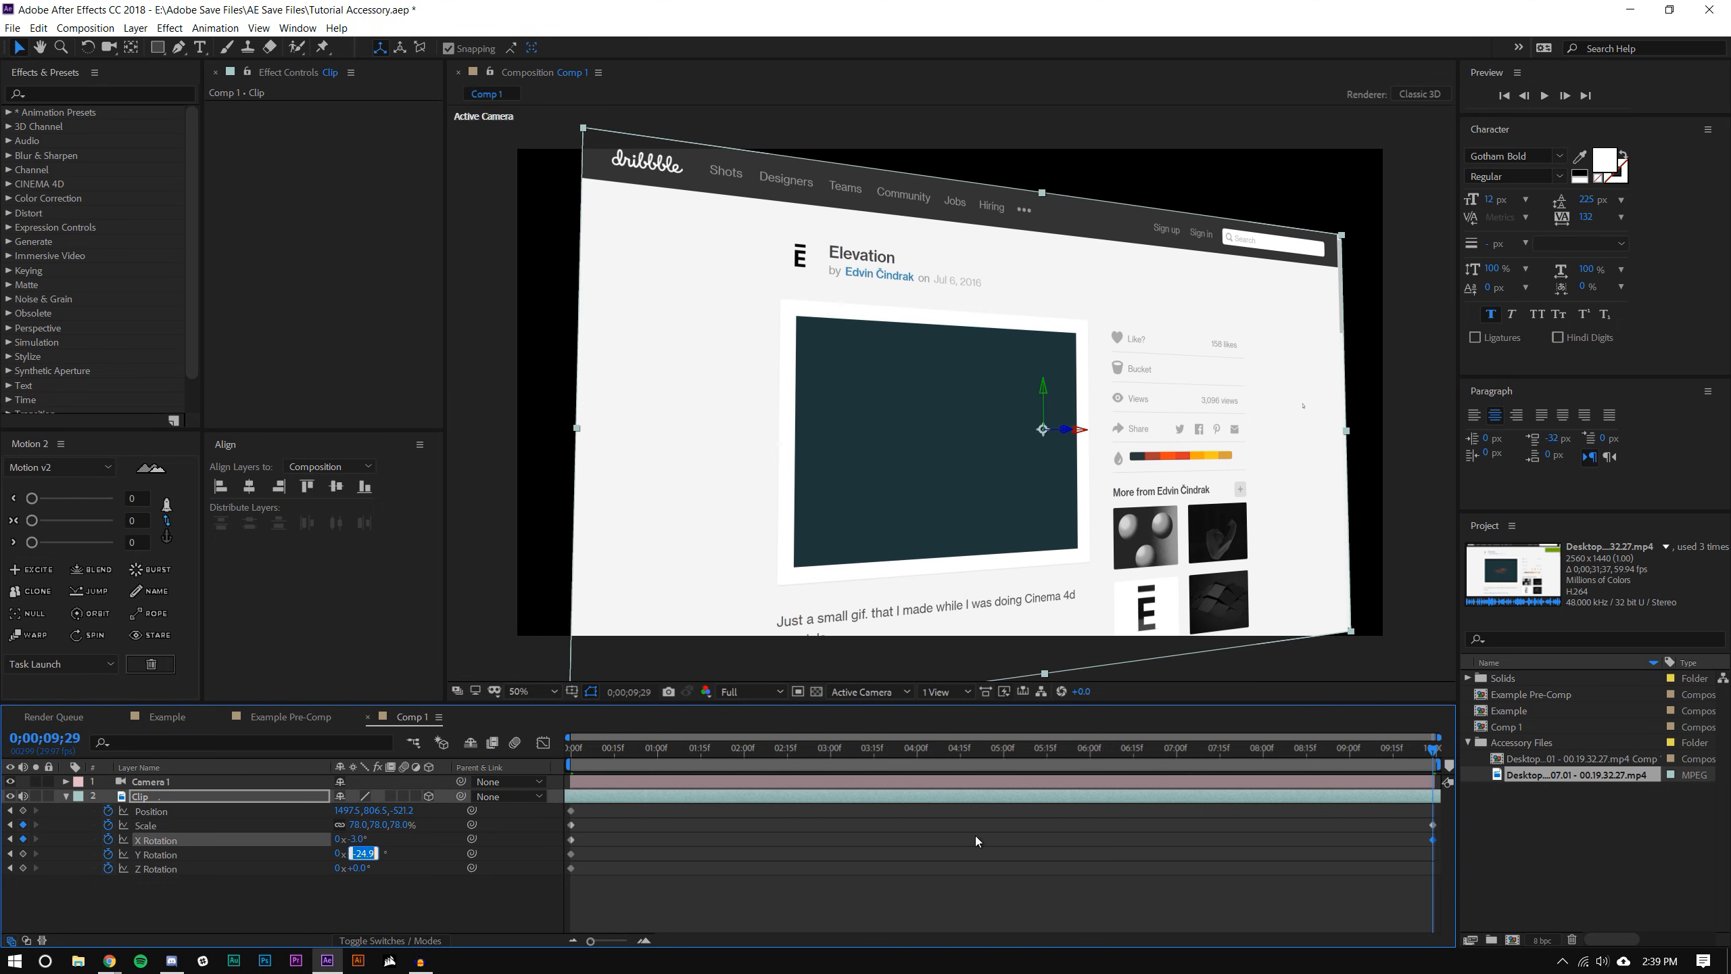
type("-17")
key("Return")
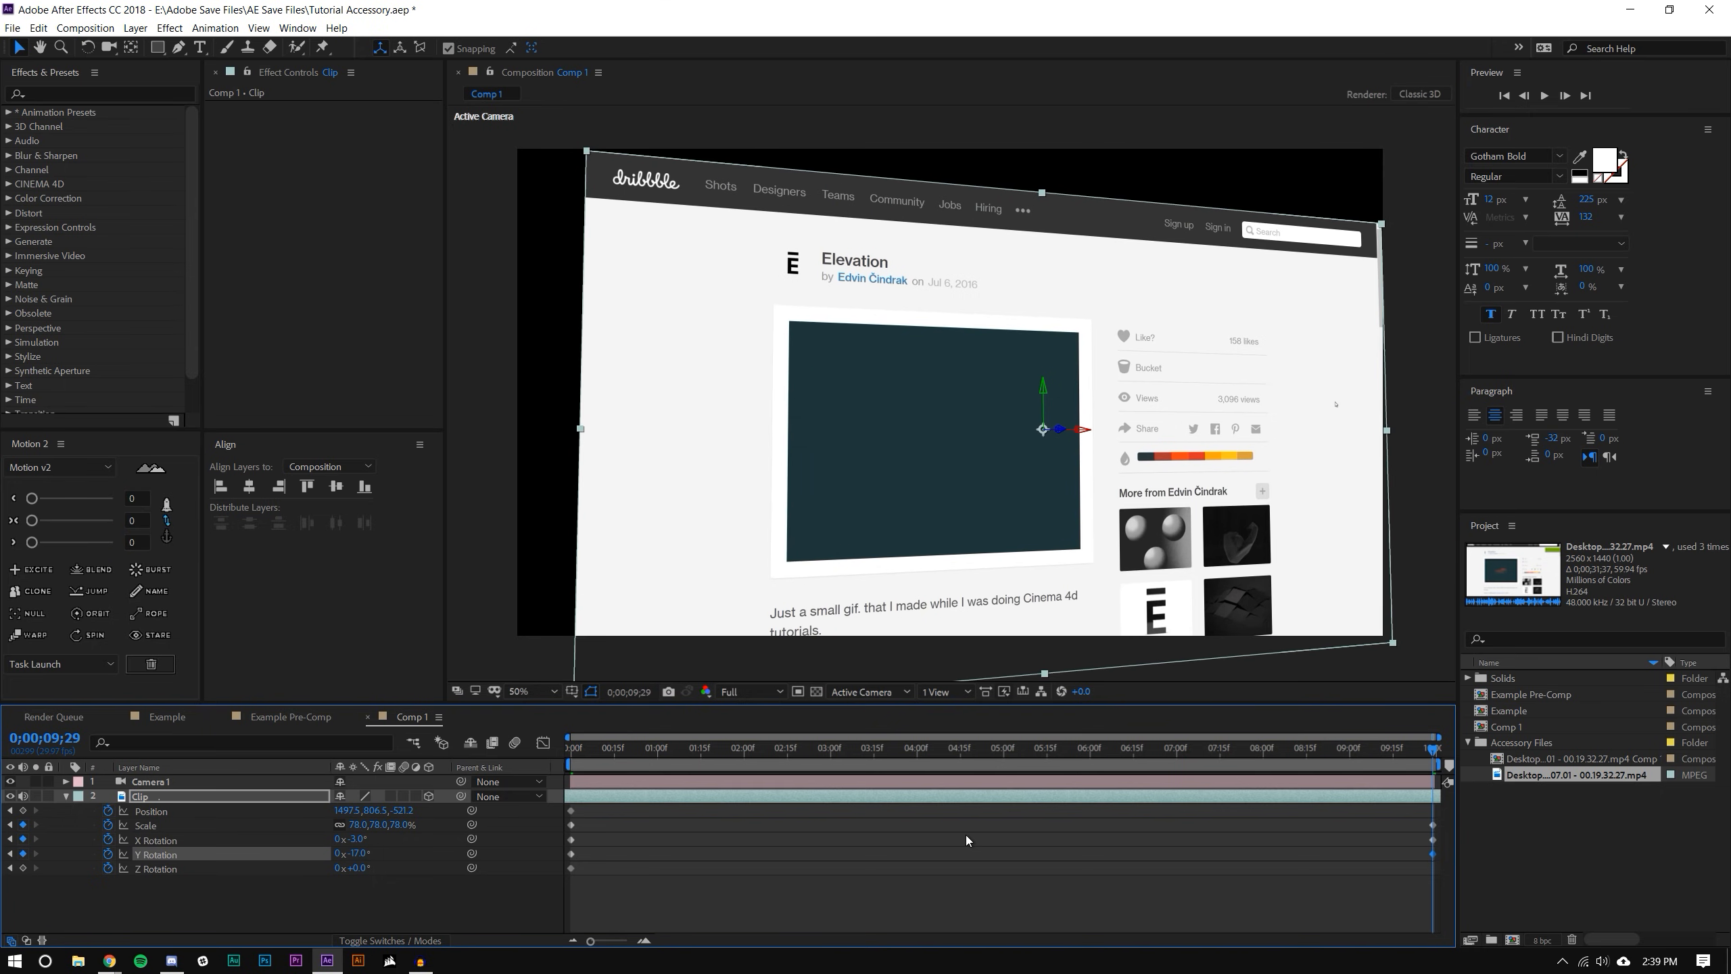
- Play the animation from the start, lower the preview resolution to Half, and return to 0;00
left_click(645, 874)
left_click_drag(598, 749, 452, 723)
key("space")
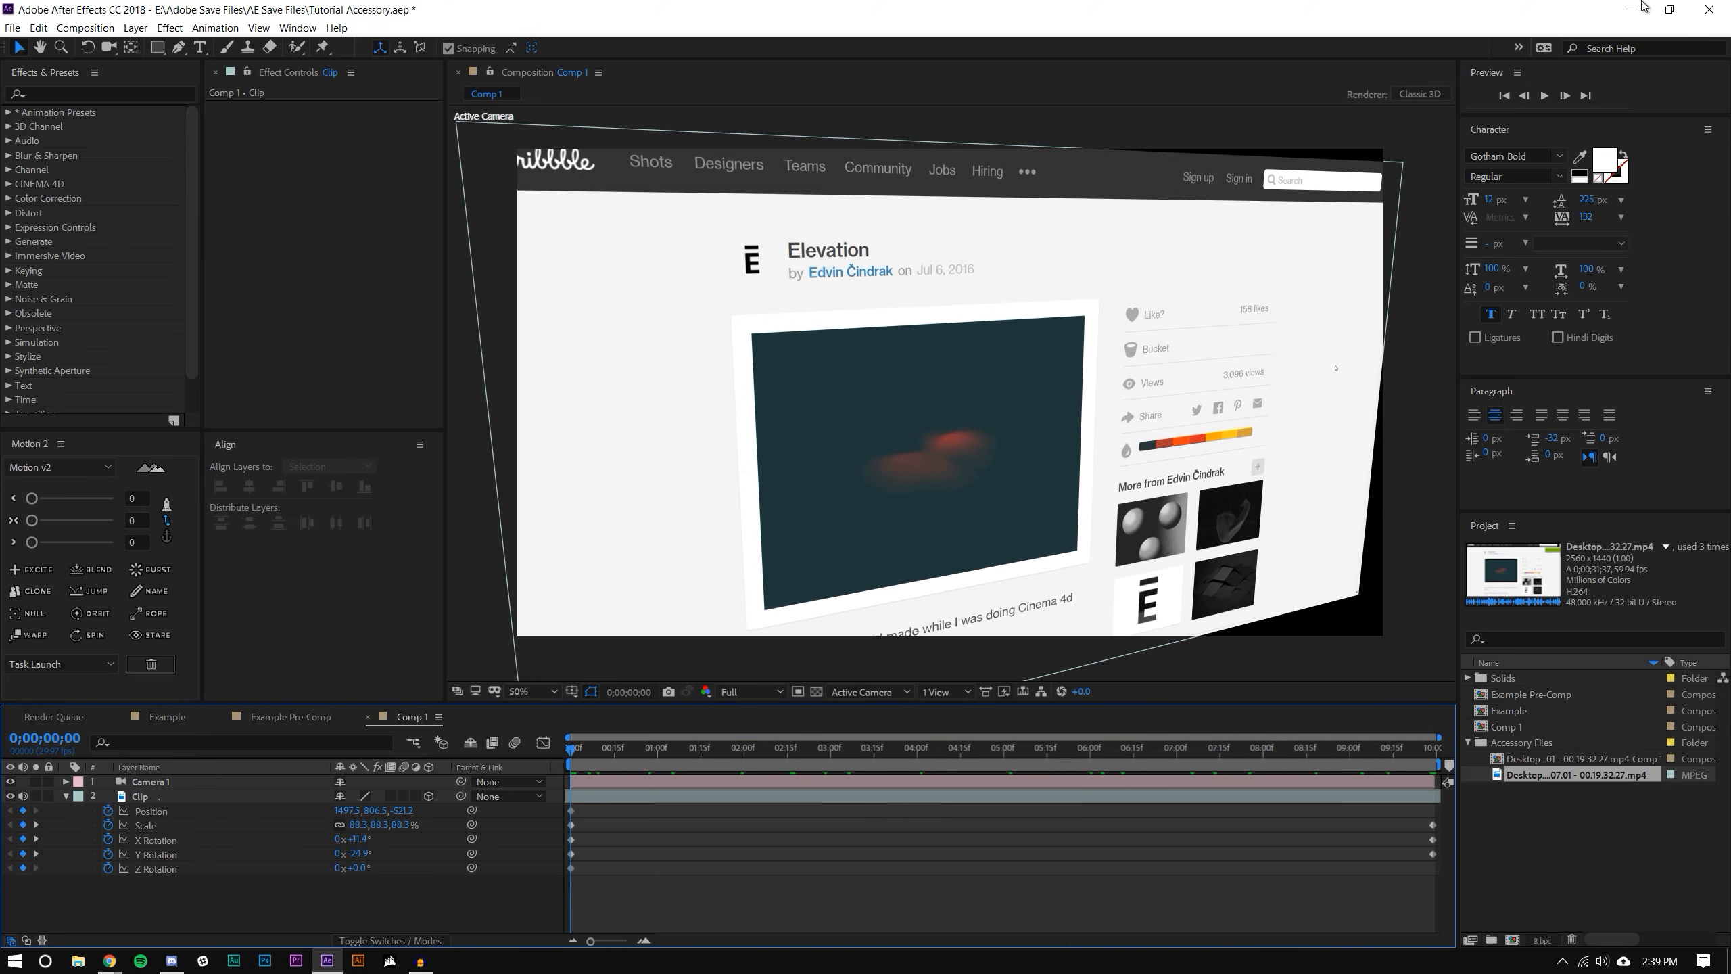
left_click(1547, 98)
left_click(1546, 96)
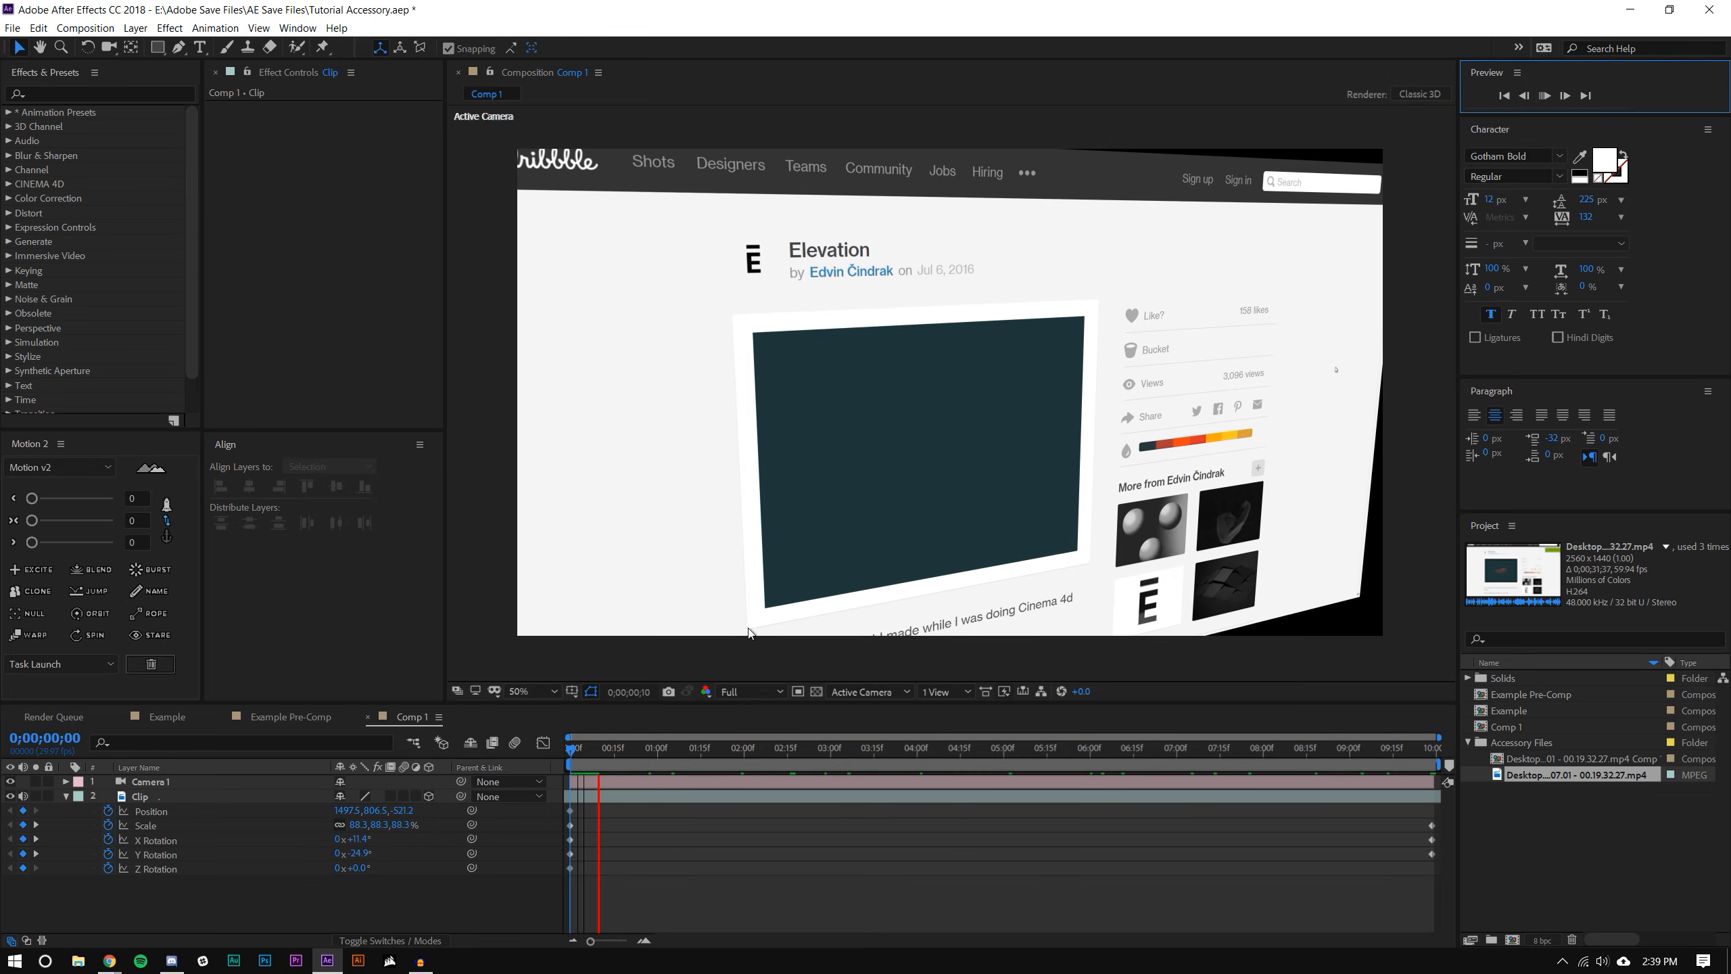
left_click(750, 691)
left_click(743, 750)
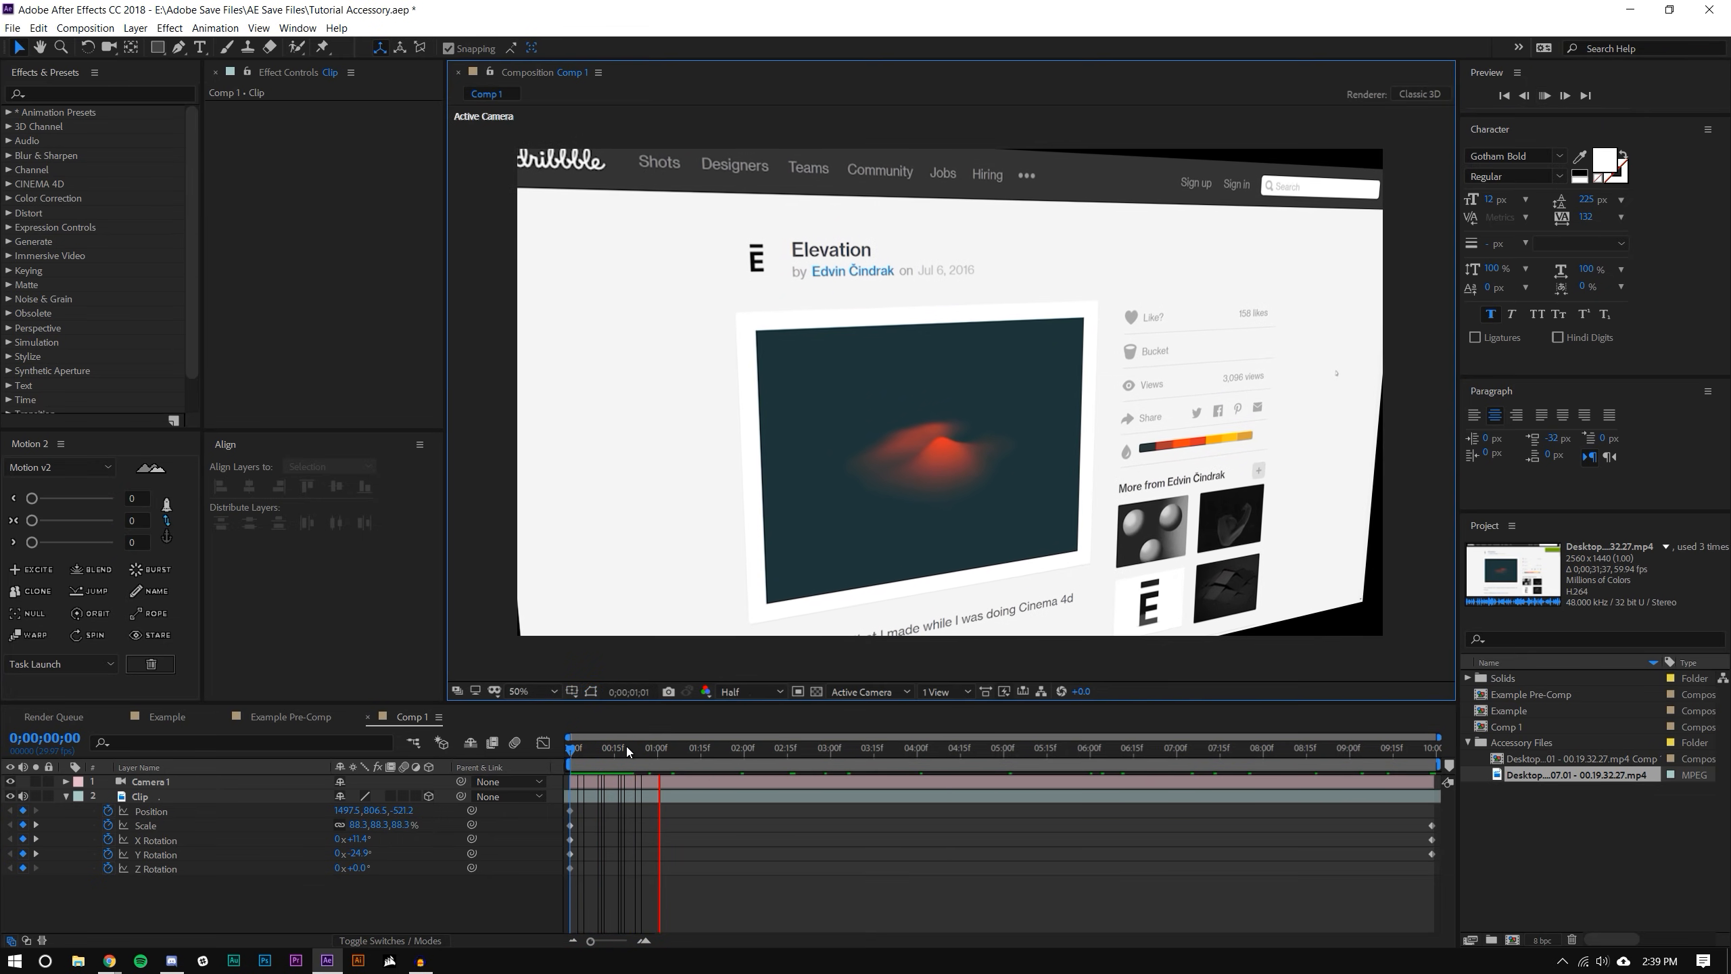
left_click_drag(644, 752, 251, 777)
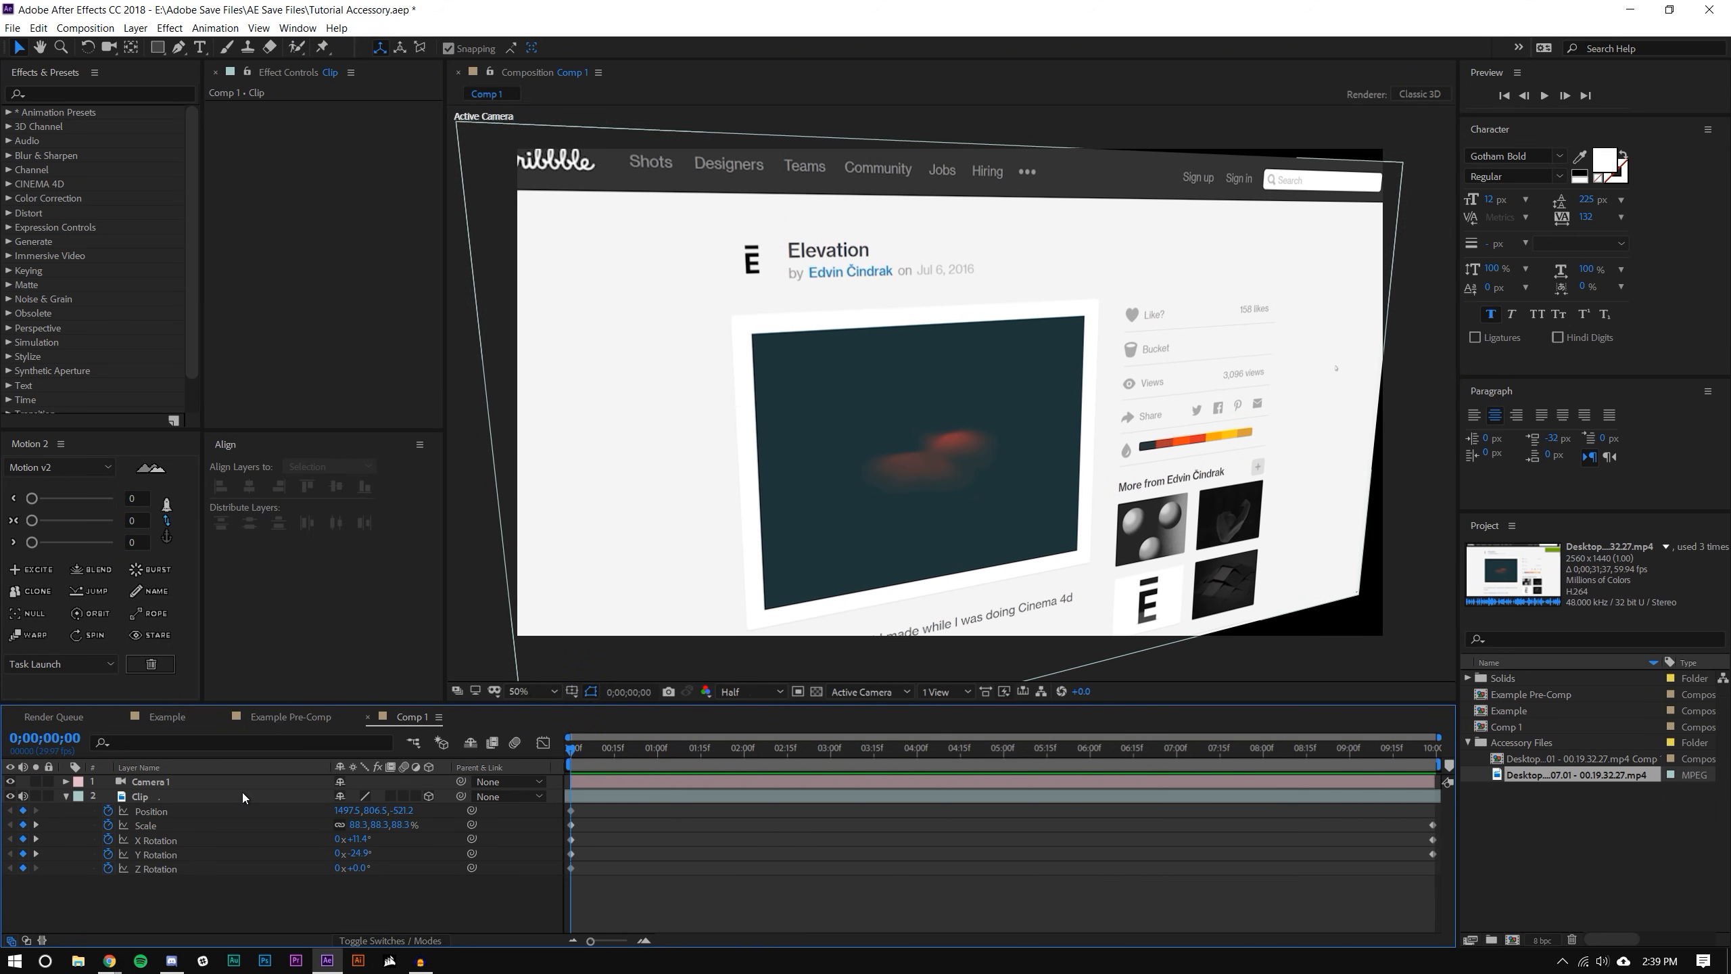
- At 0;00, move the Clip layer to about 1401.6, 707.6, -586.5 and rotate it to about 17.3° on X and -28.1° on Y
left_click(205, 795)
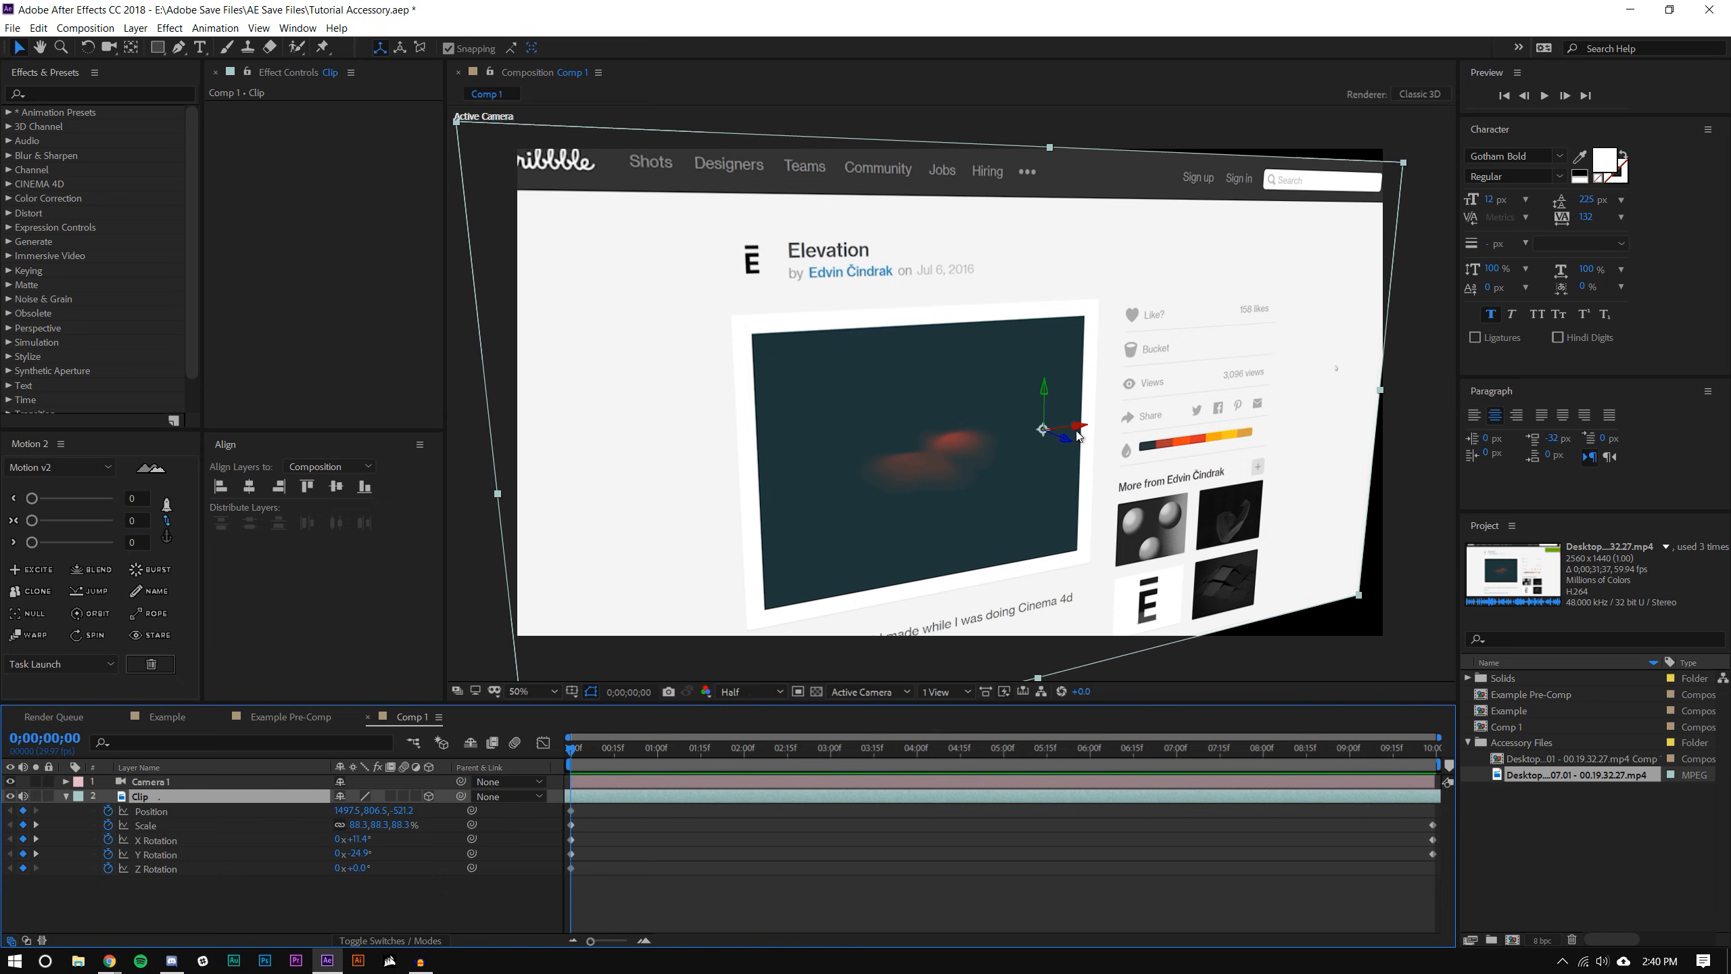
left_click_drag(1074, 430, 1000, 364)
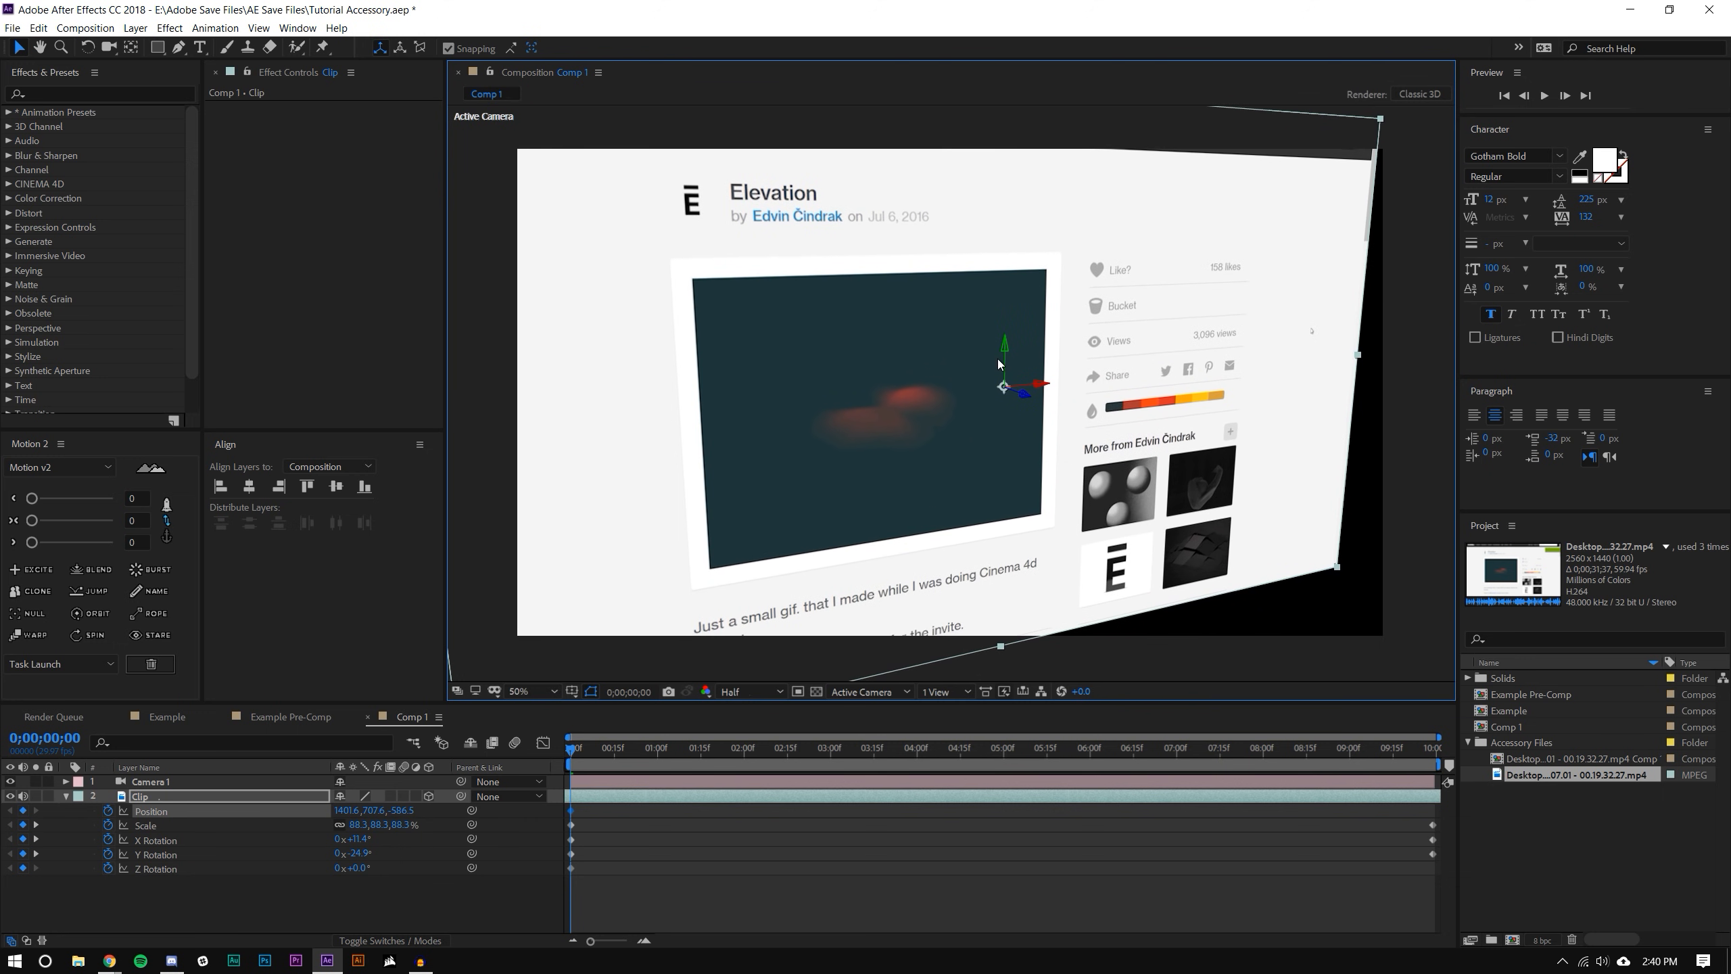
left_click_drag(358, 854, 388, 815)
left_click(724, 922)
left_click_drag(572, 748, 802, 744)
key("space")
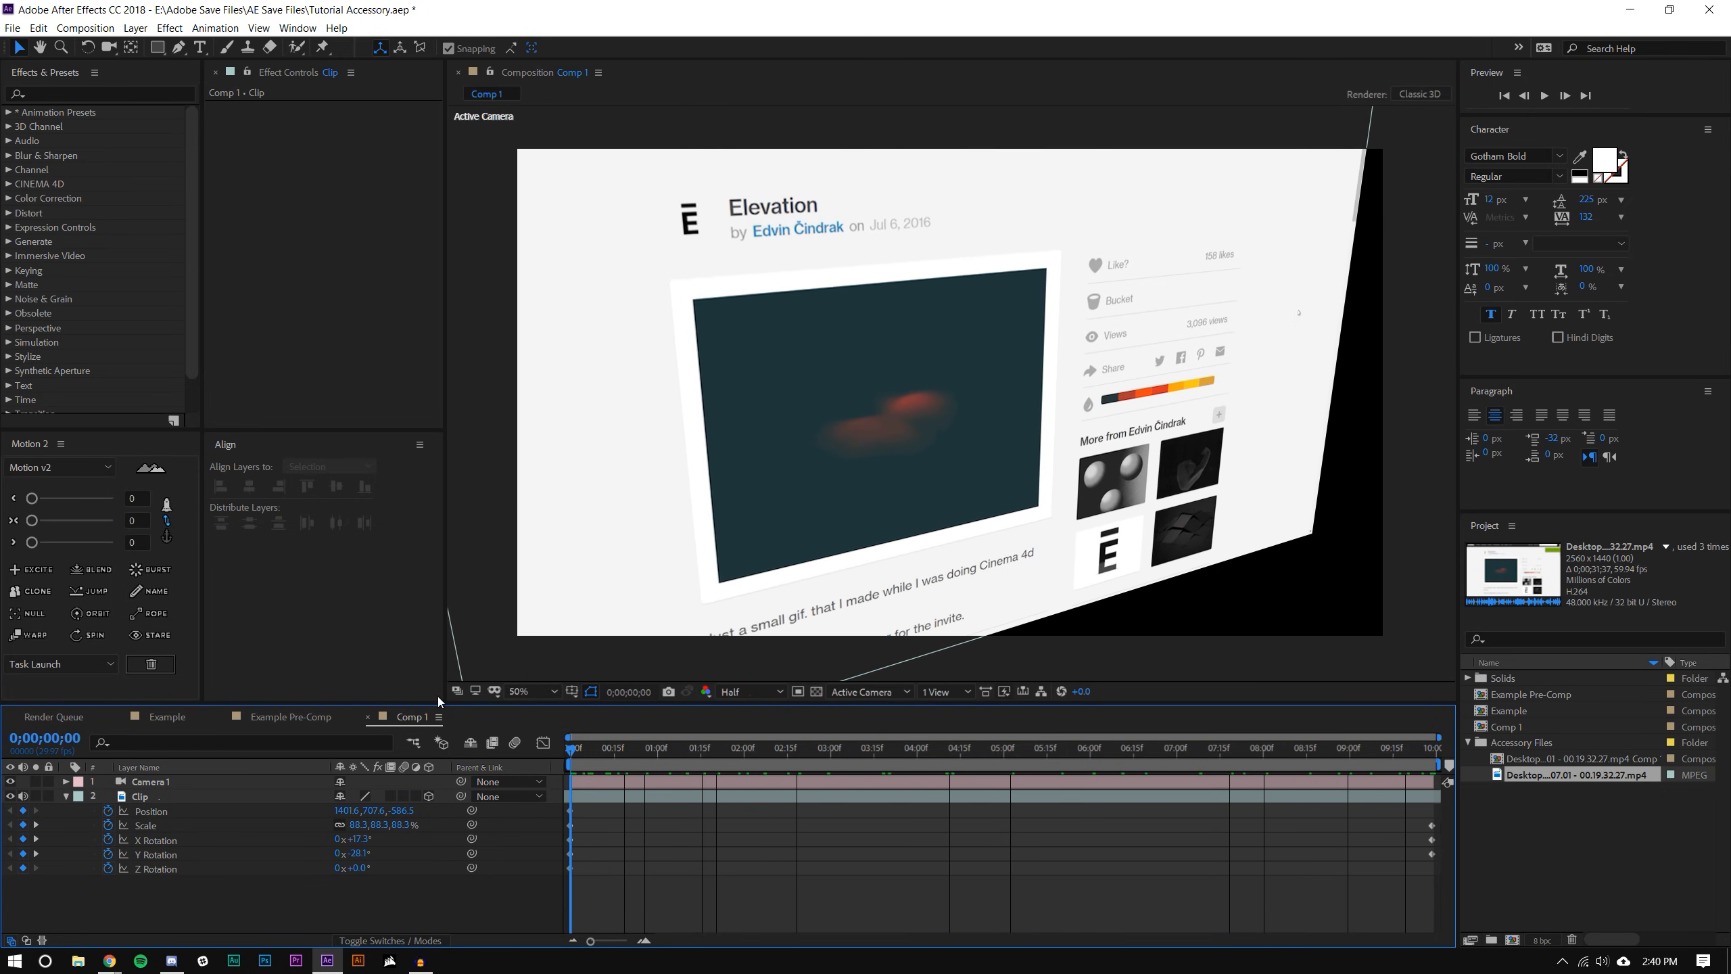
- Keyframe the Clip rotations at 2;00, transfer their values of about 13.2° X and -25.9° Y to 0;00, and delete the 2;00 keyframes
left_click(24, 839)
left_click(23, 854)
left_click(23, 869)
left_click(986, 916)
left_click_drag(760, 888, 741, 833)
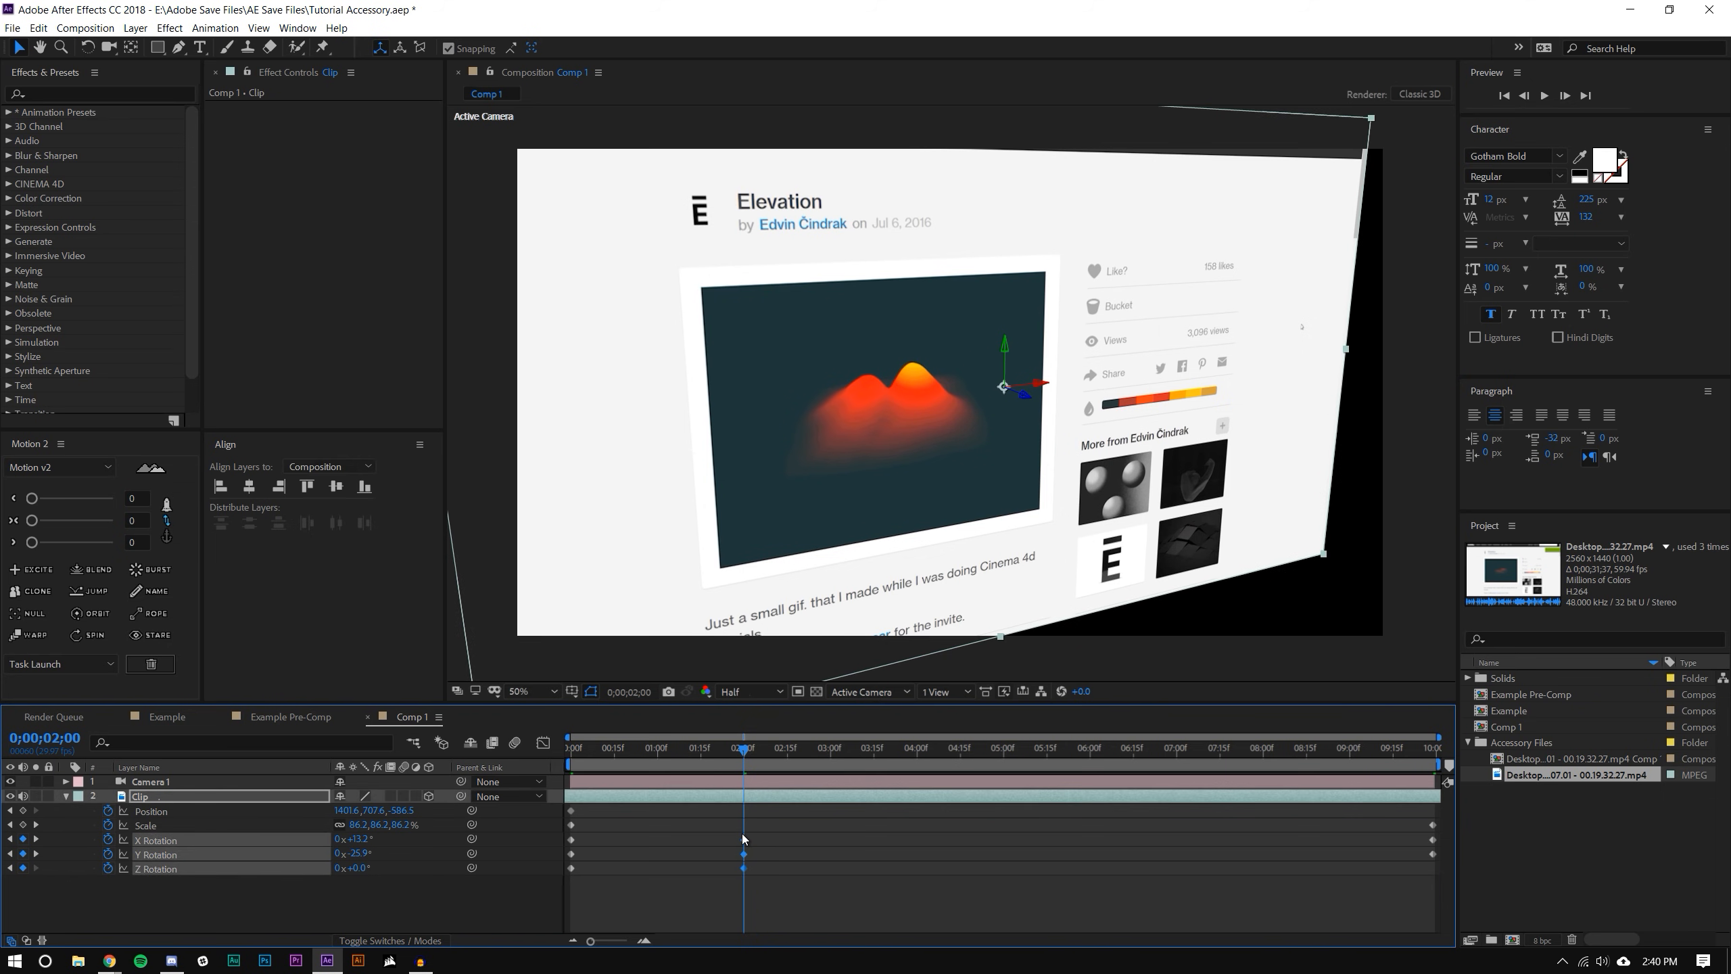
key("Delete")
left_click(580, 897)
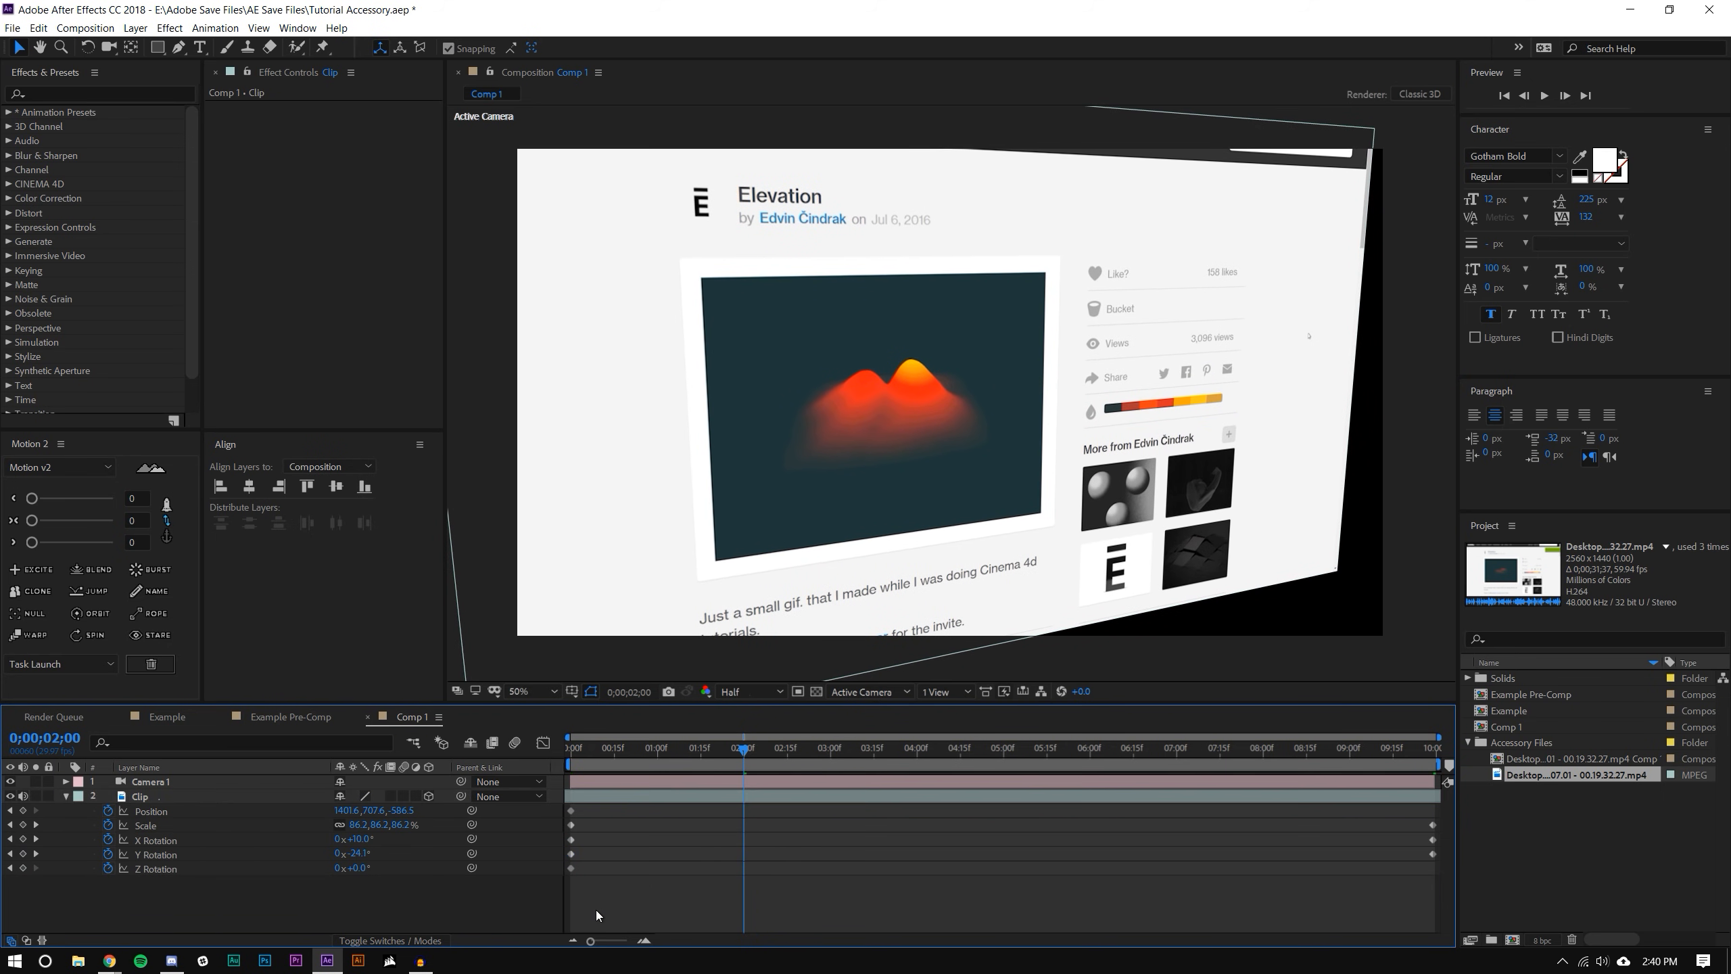
- Remove the Clip layer's Z rotation keyframe, restore it, and list all keyframed properties again
left_click(108, 870)
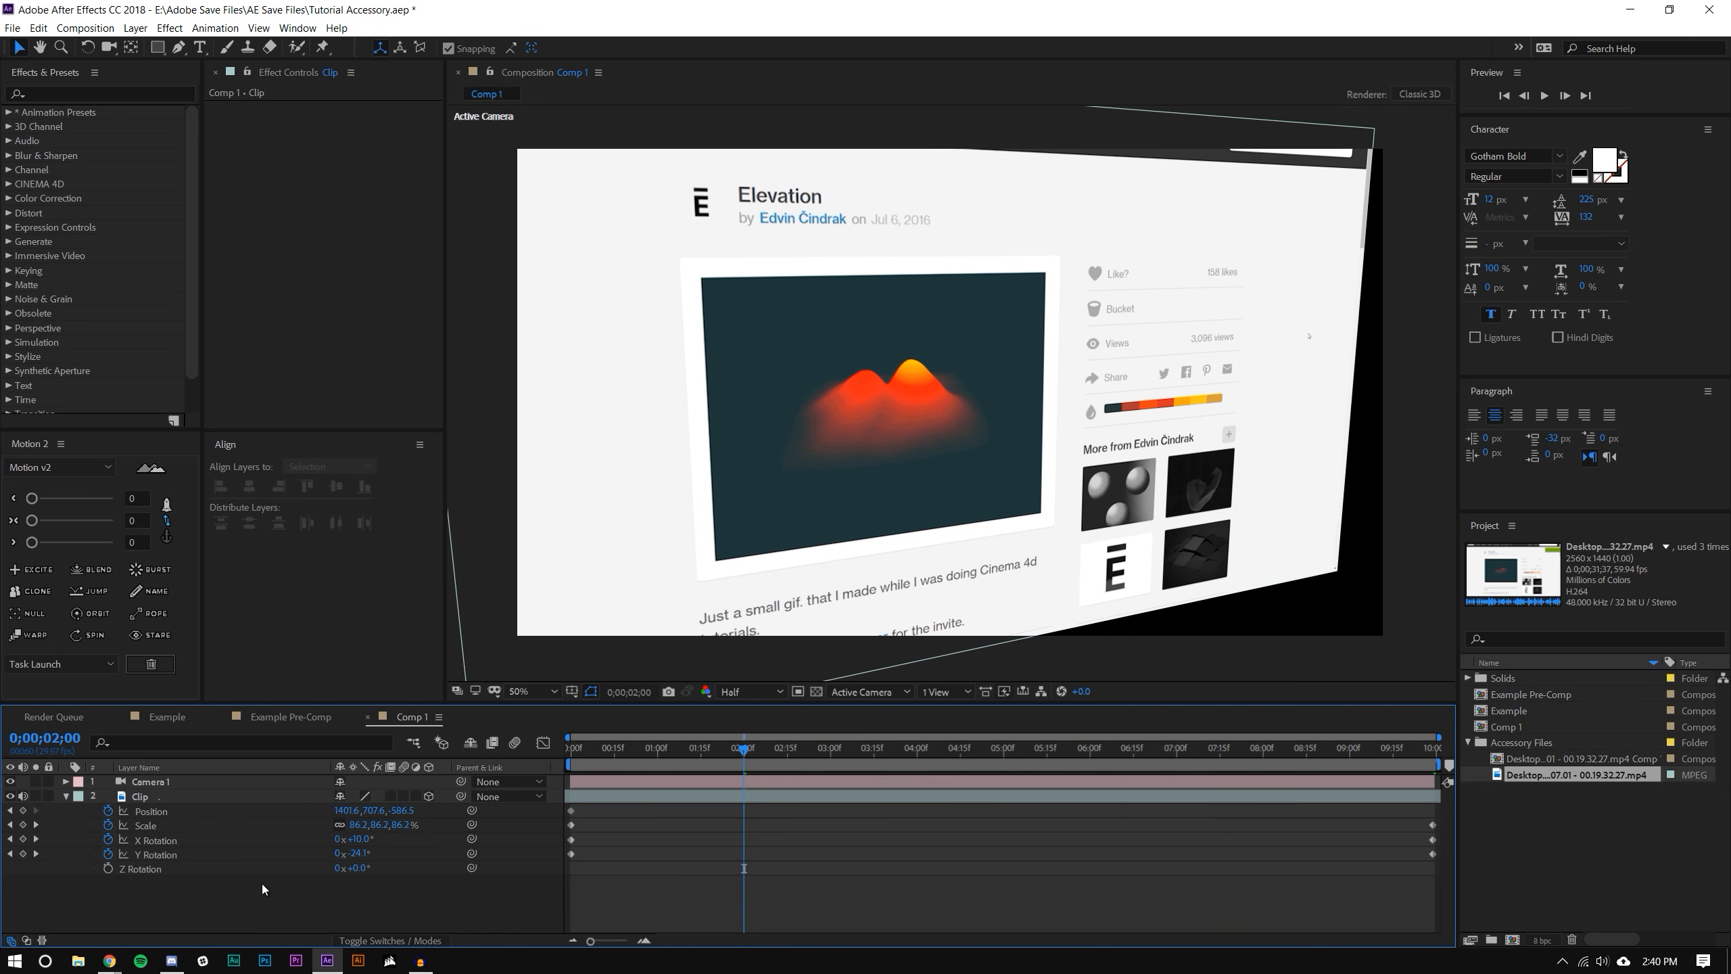
left_click(154, 792)
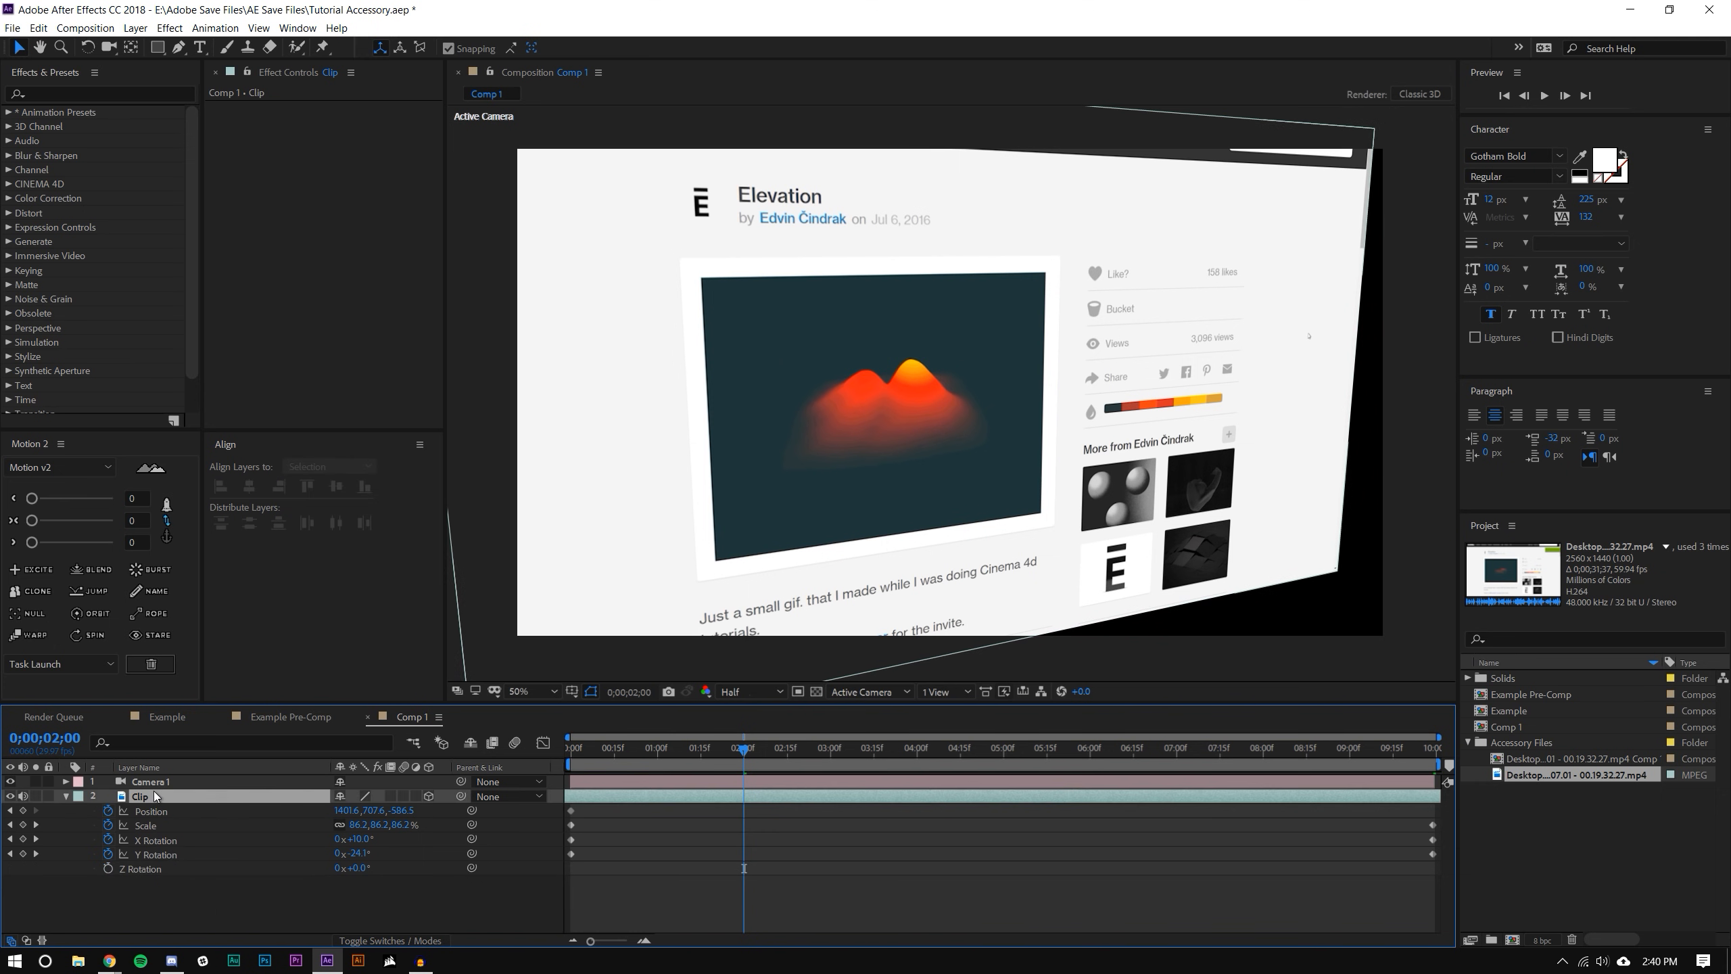
key("r")
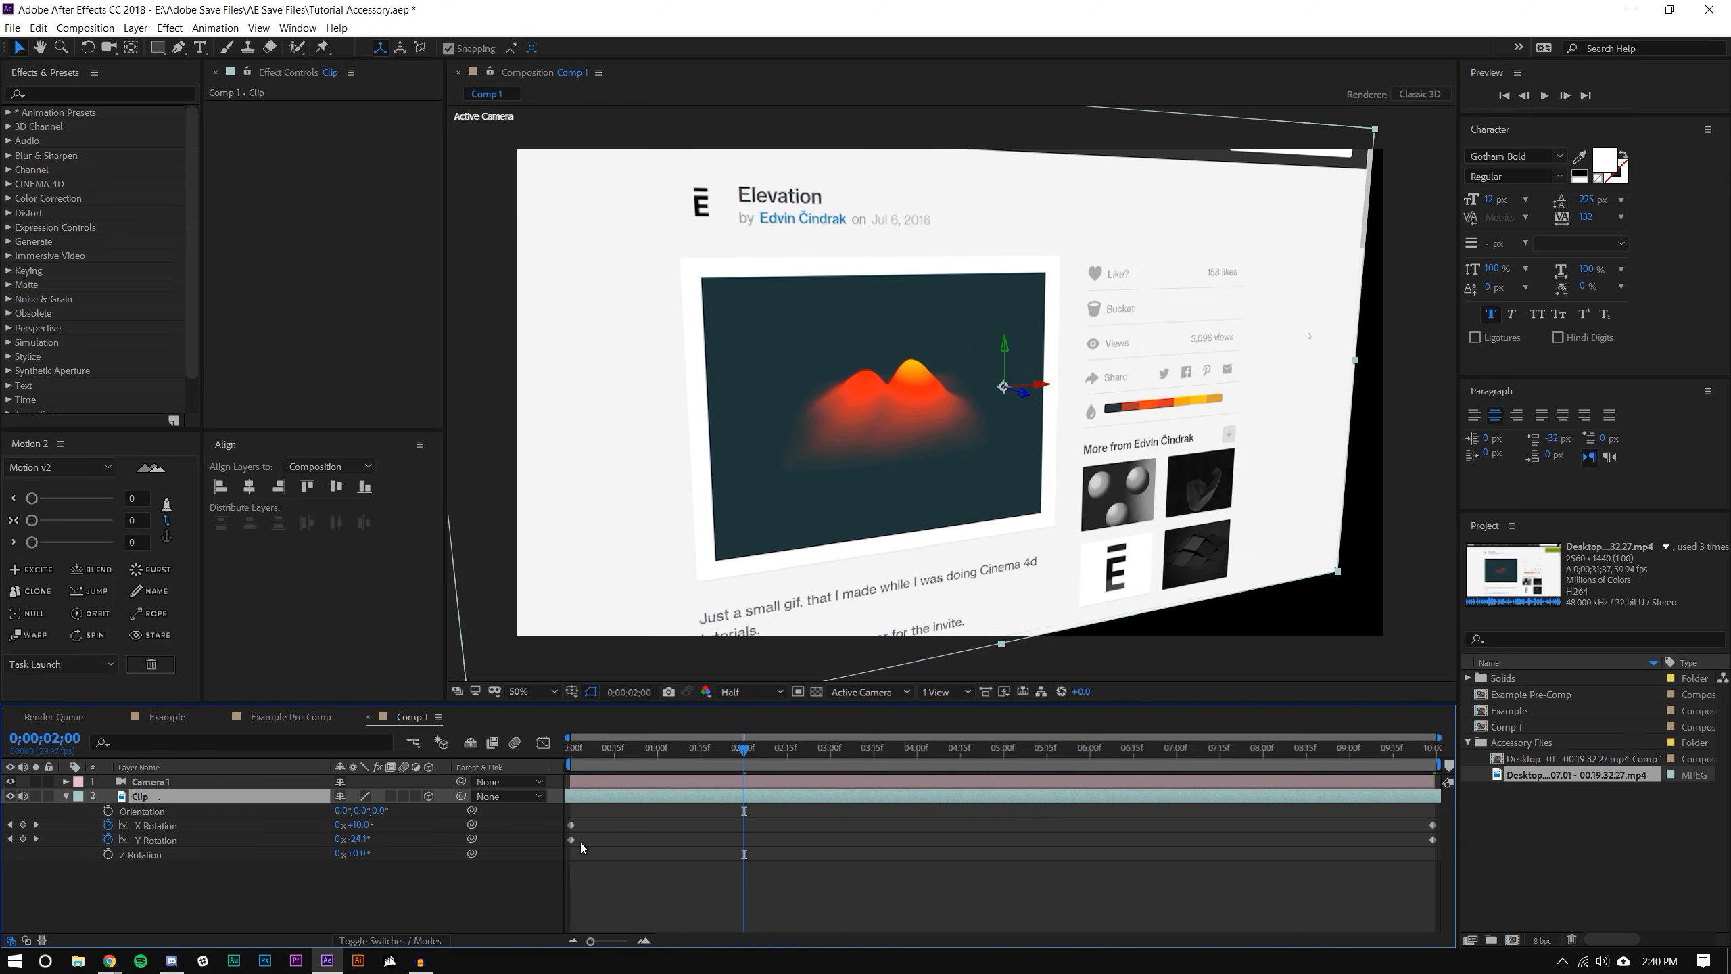
left_click(738, 882)
left_click(109, 854)
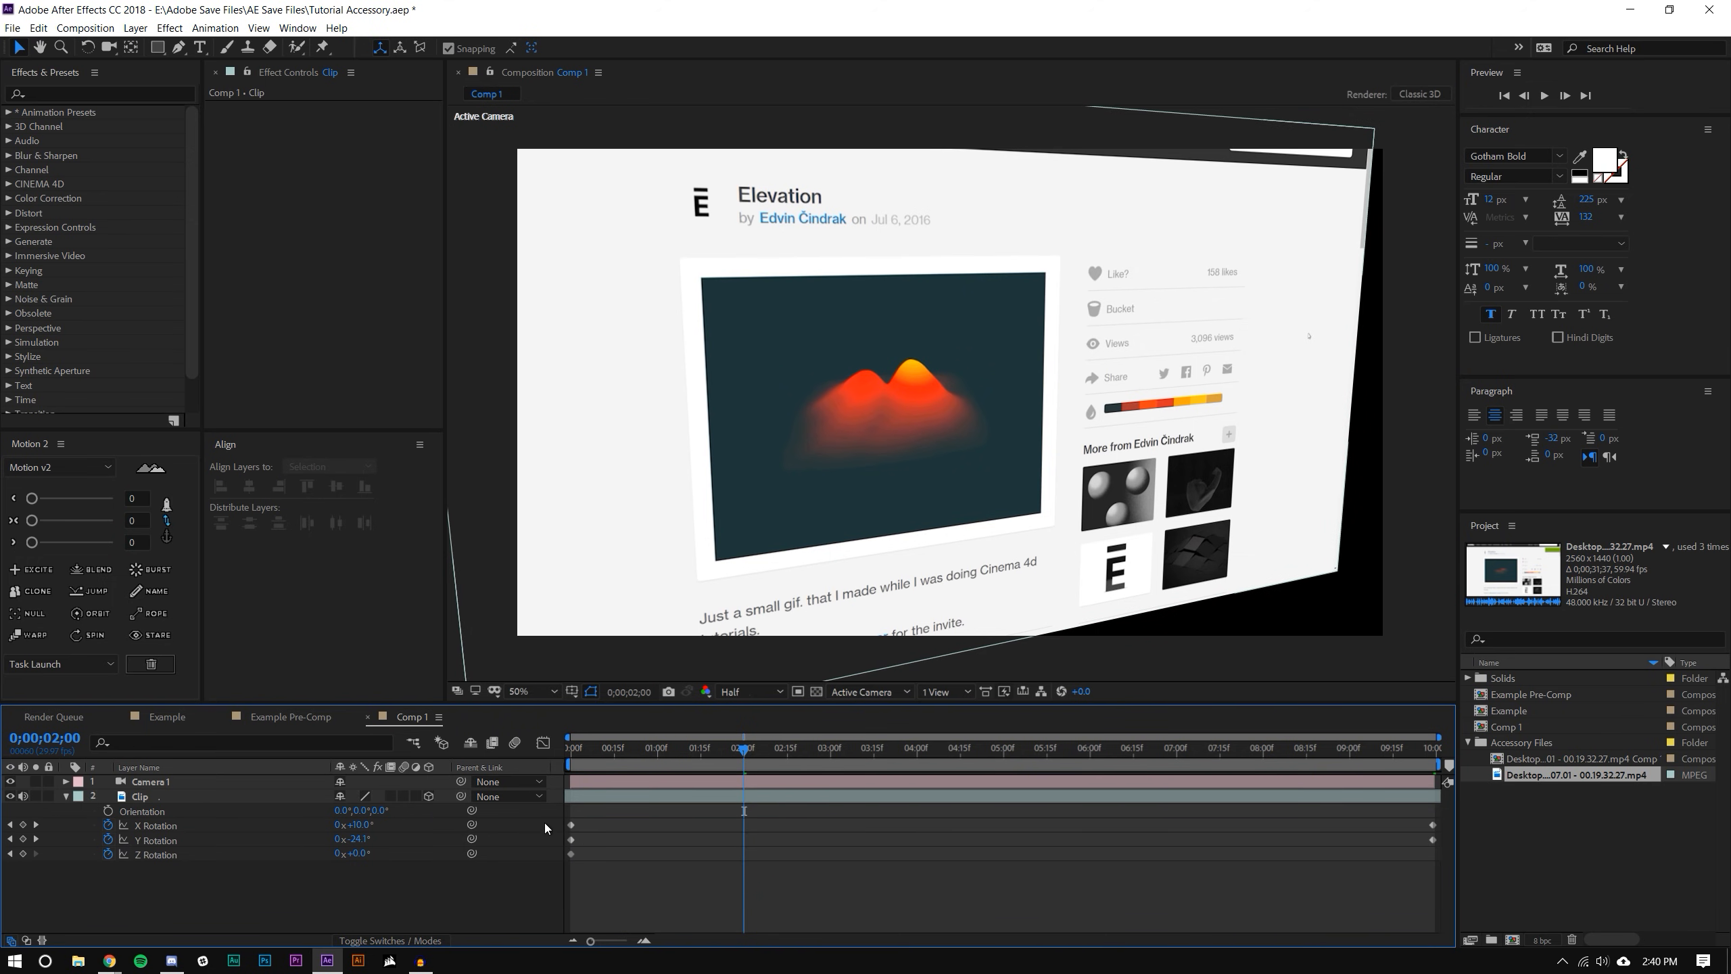
key("u")
left_click(631, 748)
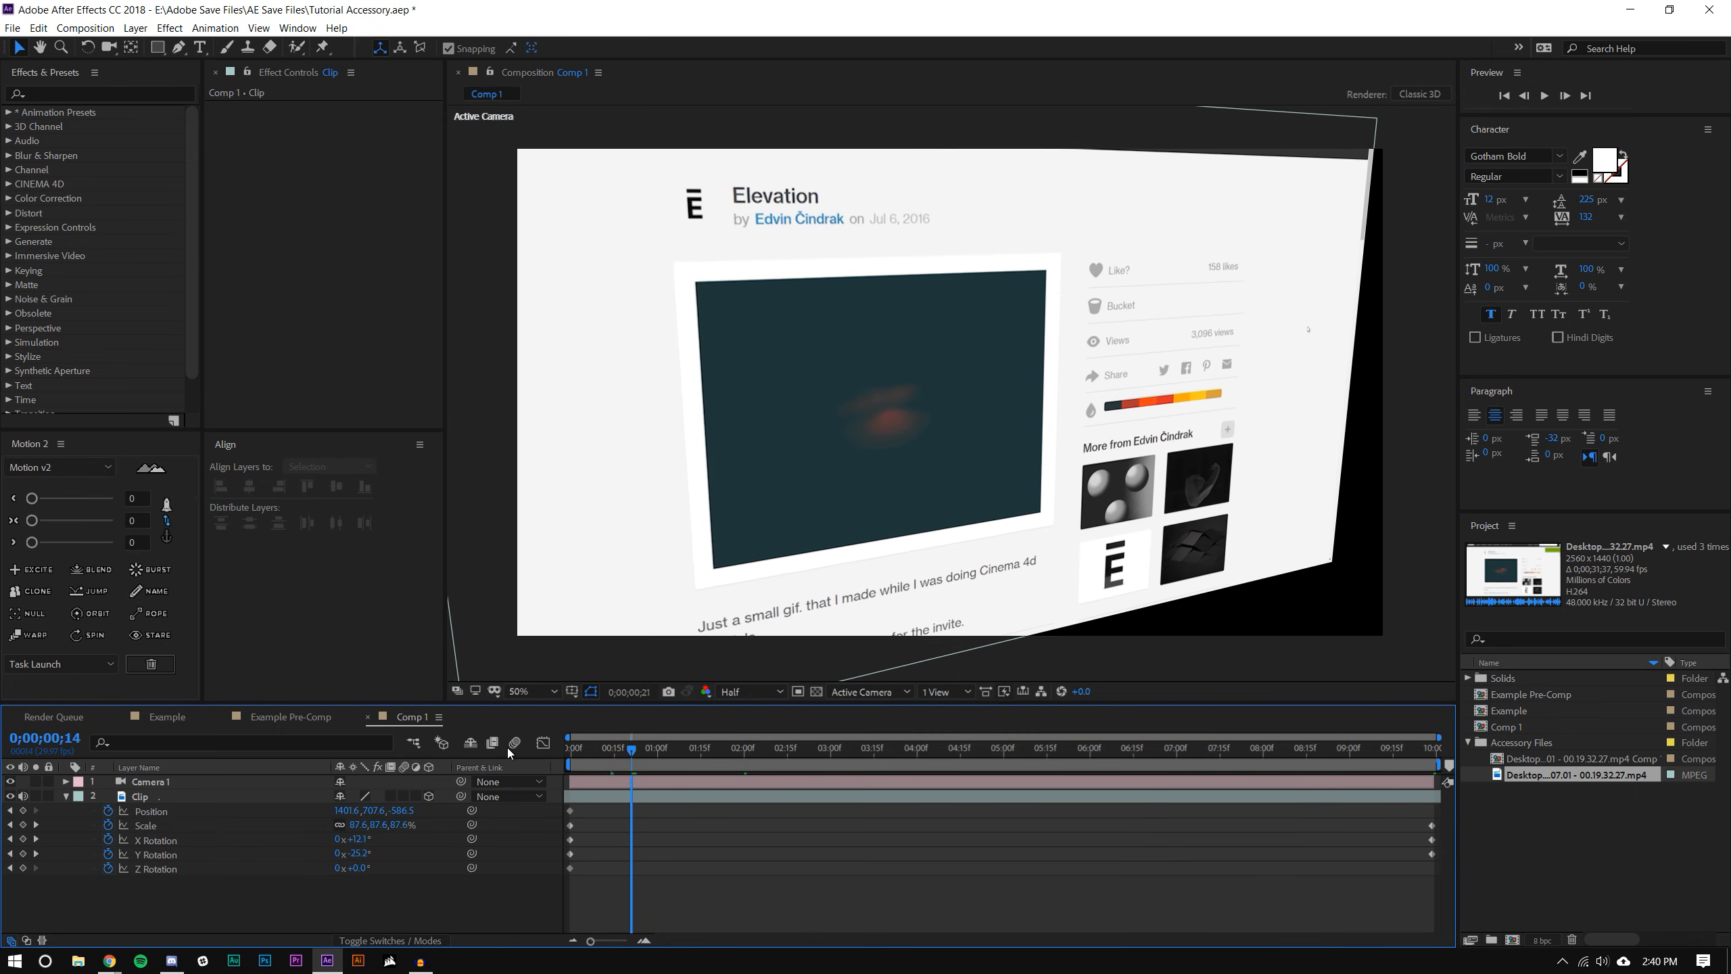
key("Home")
left_click_drag(569, 877, 1572, 818)
left_click(1029, 924)
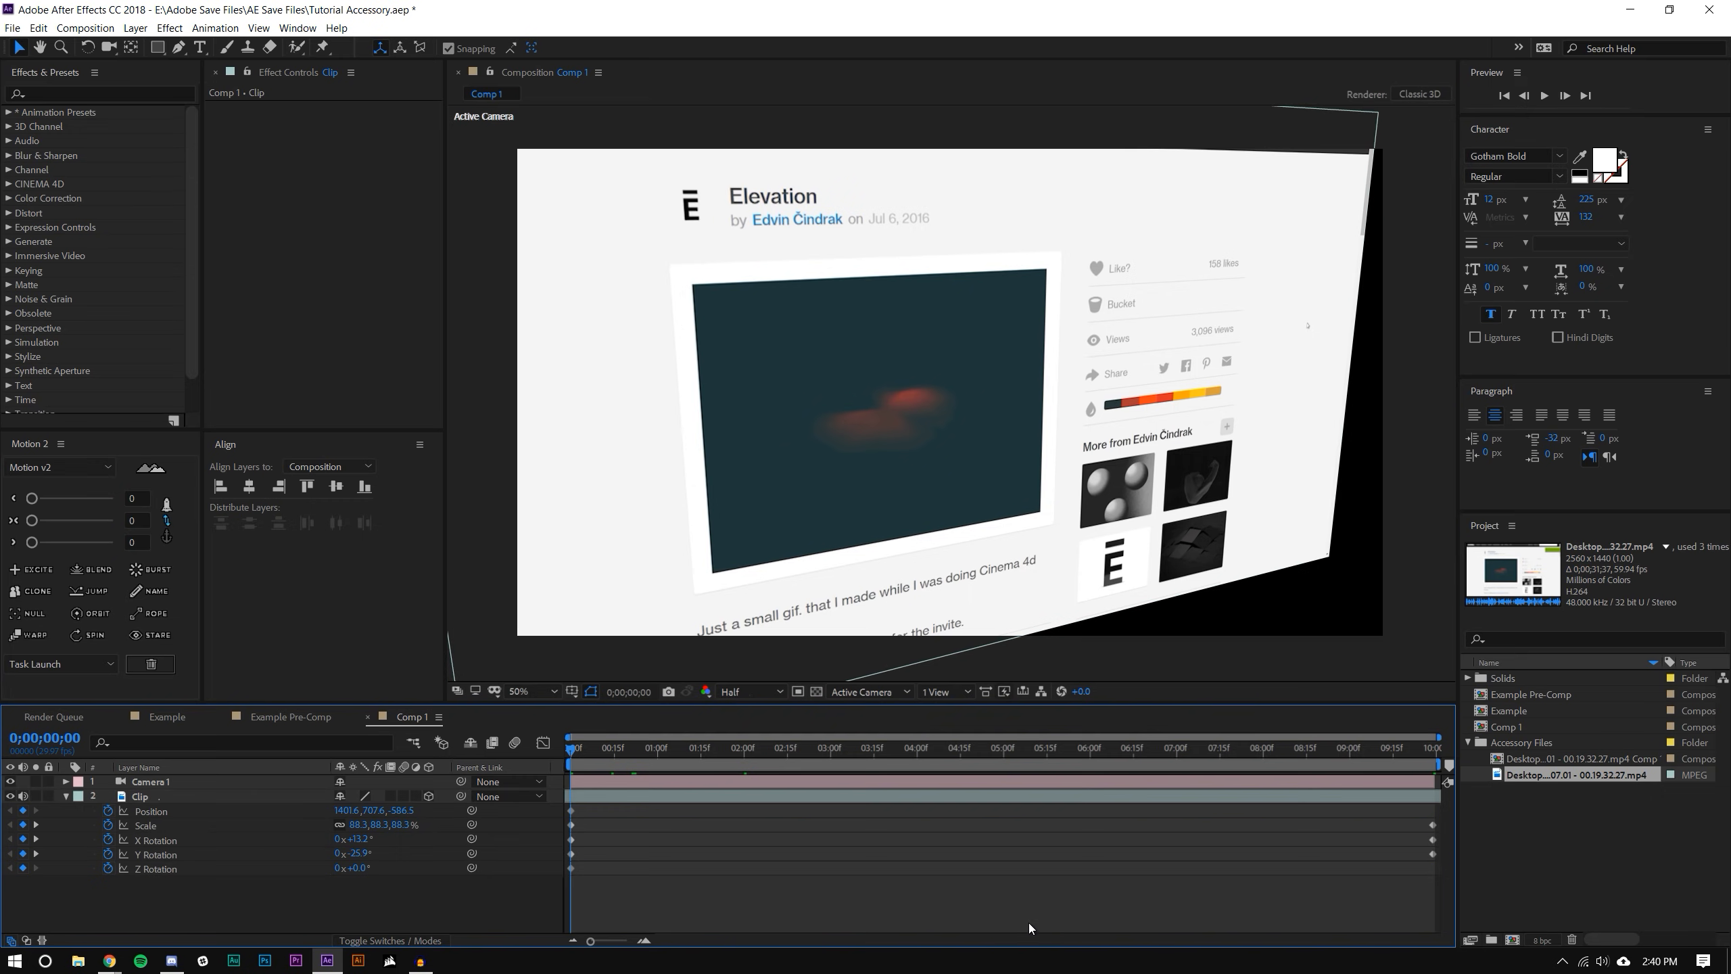
- Keyframe the Clip layer's position at 0;00;09;29 to about 1437.7, 701.5, -704.3 by moving it in the viewer
key("End")
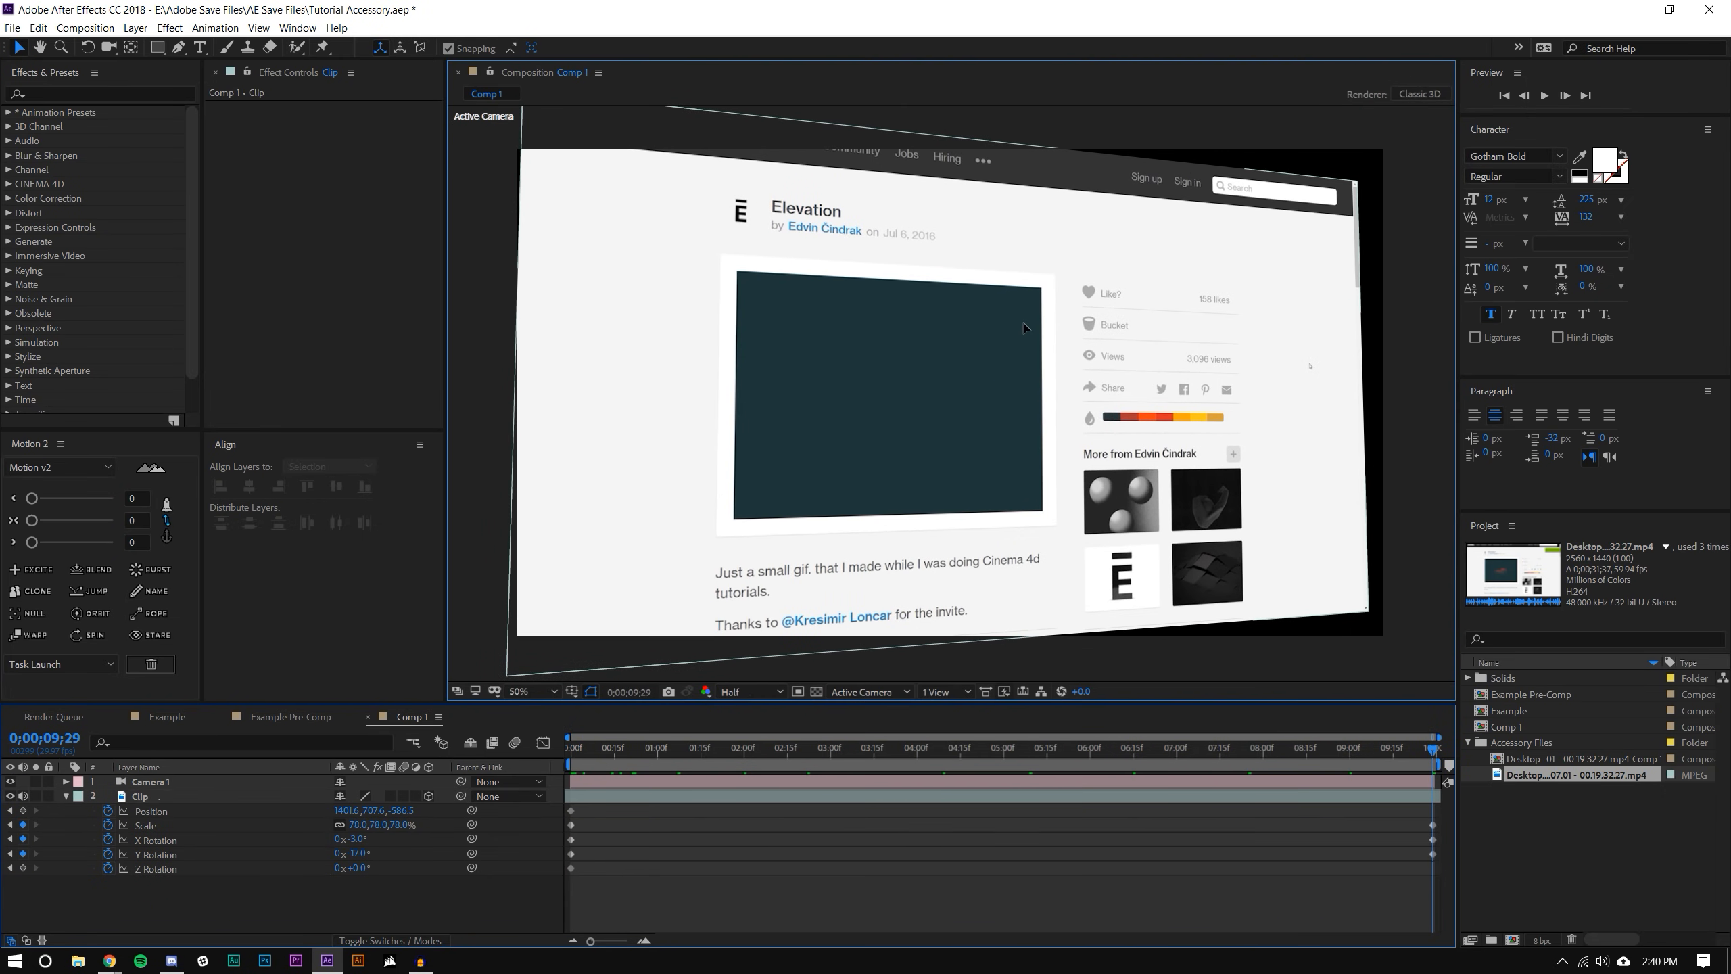
left_click(1024, 325)
left_click_drag(1018, 390, 1035, 385)
left_click(1152, 906)
left_click_drag(1433, 749, 1439, 784)
key("ctrl+z")
left_click(1366, 928)
- Delete the Clip layer's Z rotation keyframe
left_click_drag(571, 887, 1471, 804)
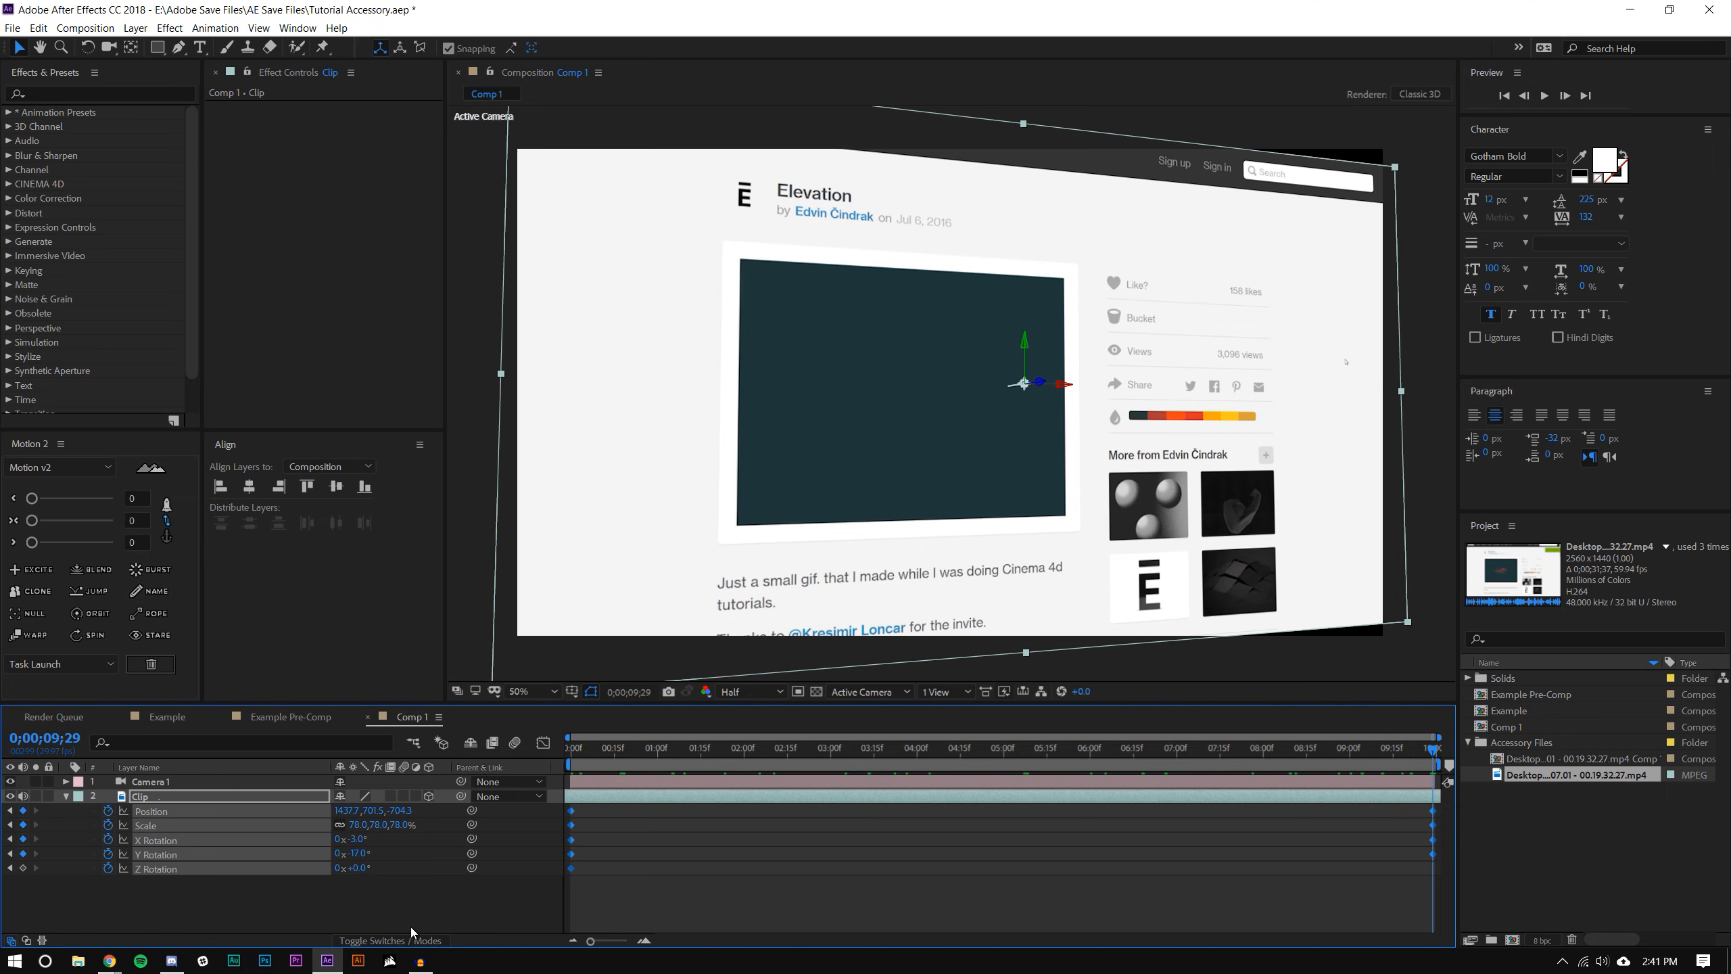
left_click(417, 873)
key("Delete")
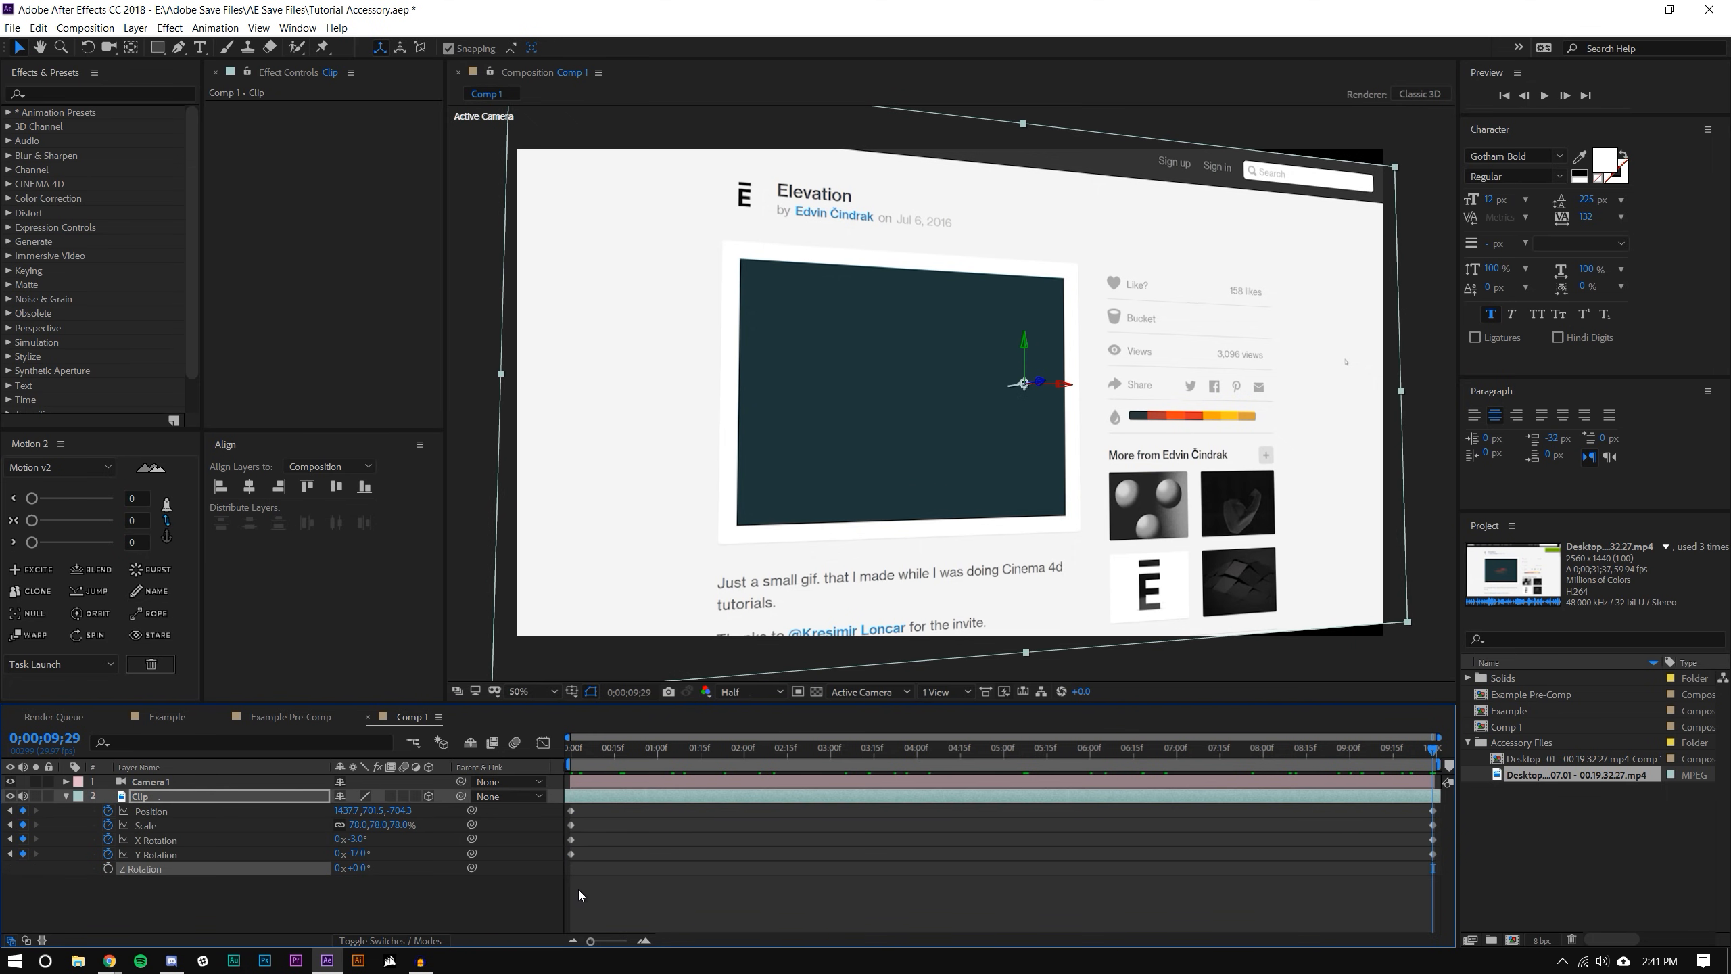
- Ease all of the Clip layer's keyframes in and out by 31 with Motion 2 and check the position's speed graph
left_click_drag(577, 894, 1494, 778)
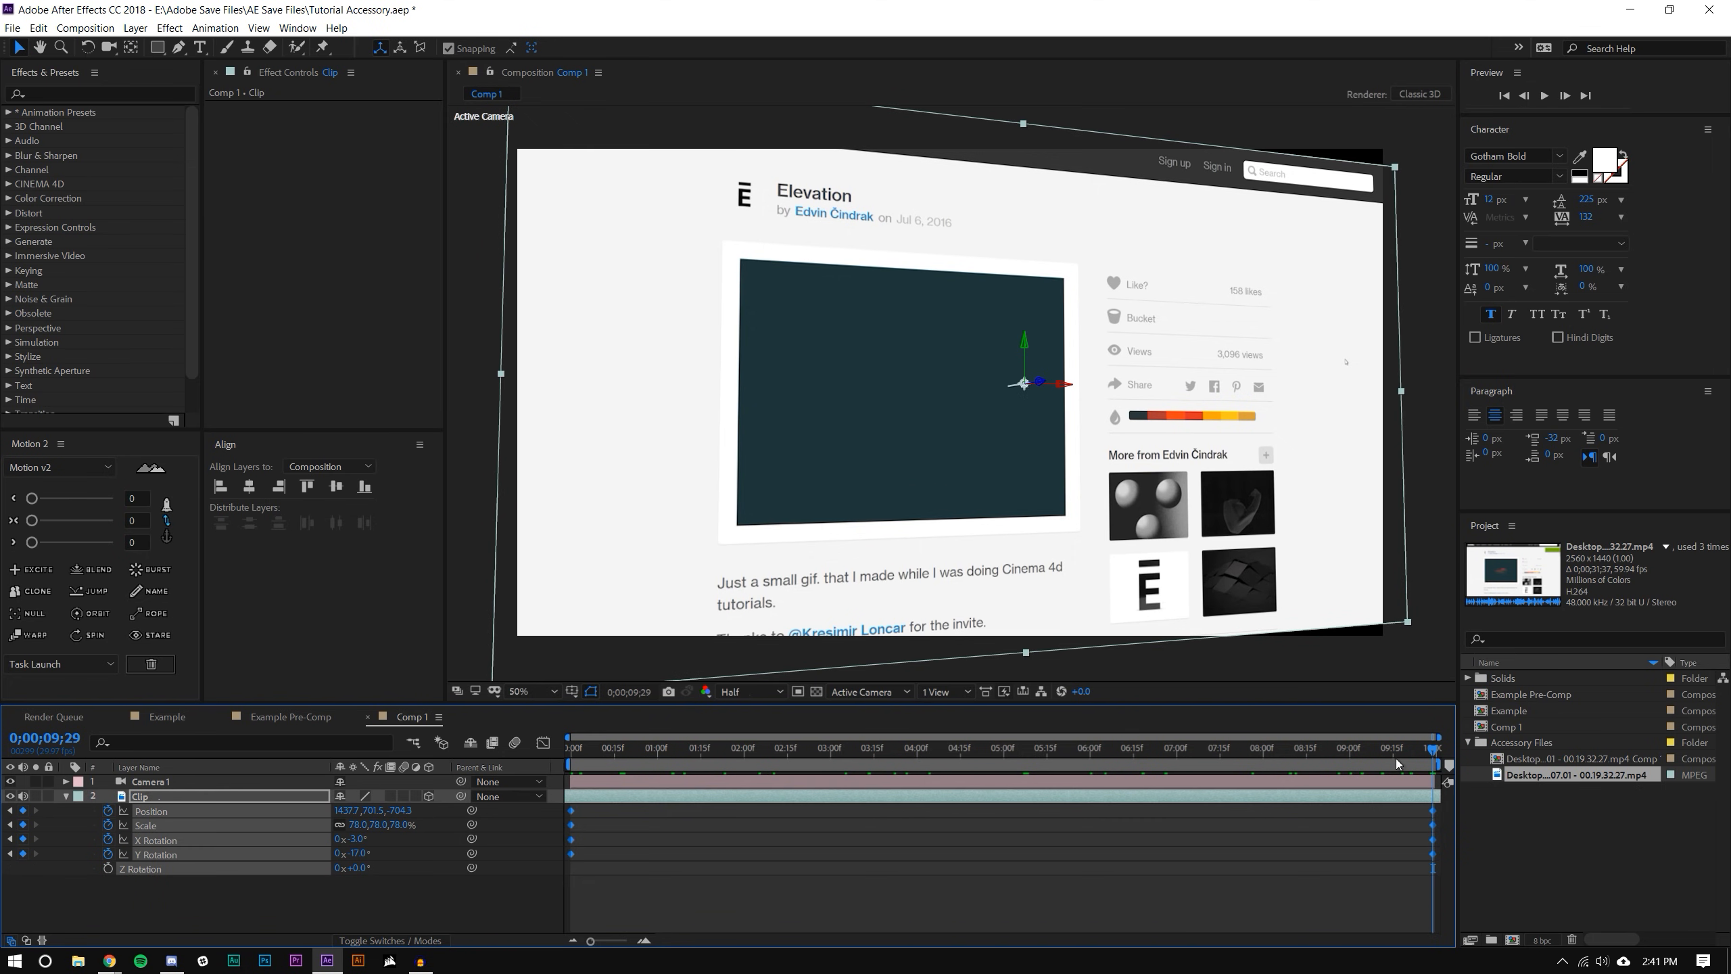
left_click_drag(48, 525, 60, 523)
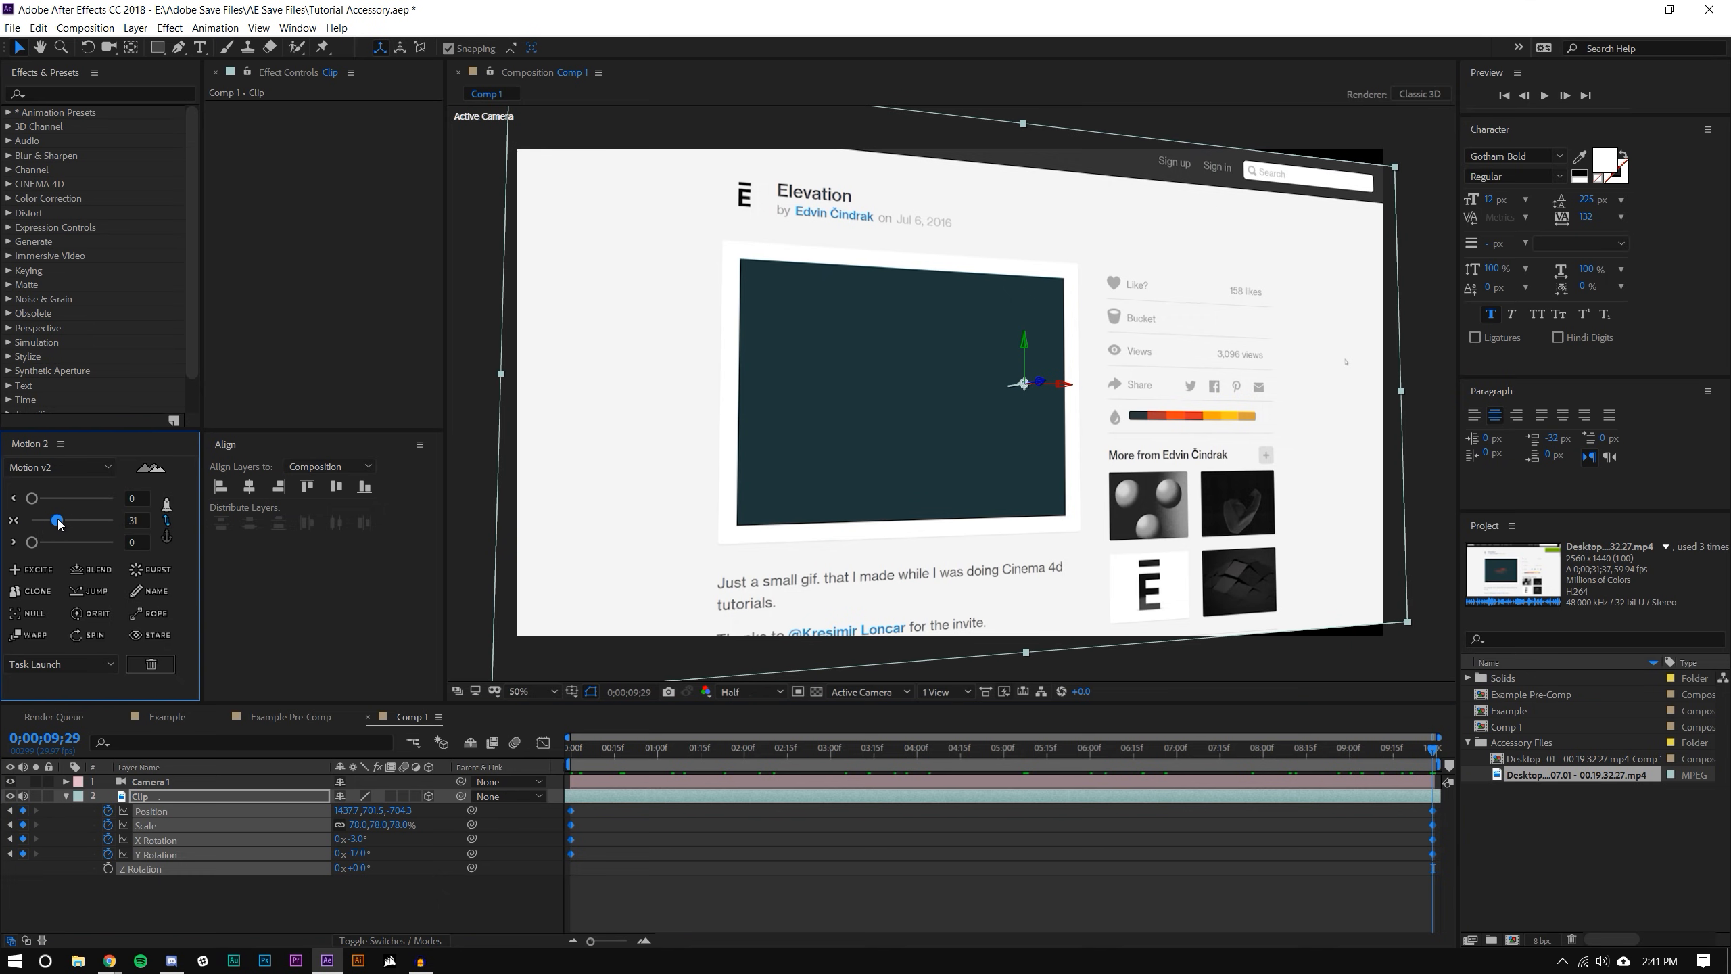
left_click(543, 742)
left_click(288, 886)
left_click(159, 811)
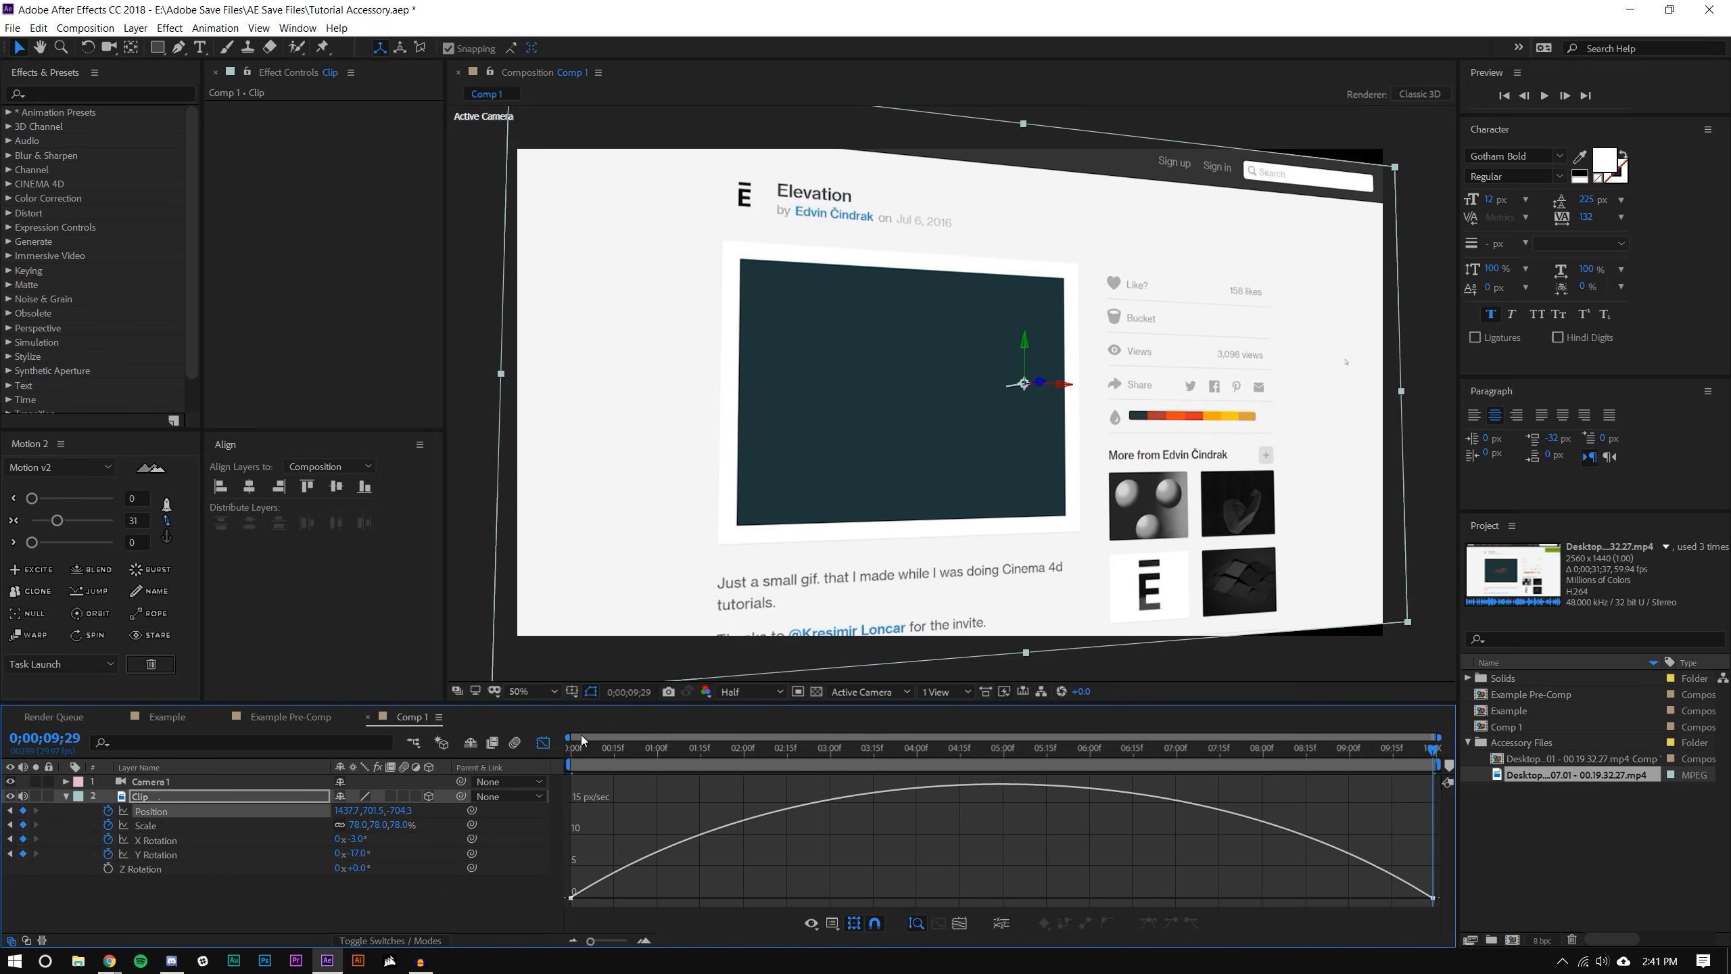
left_click(542, 741)
left_click(249, 755)
- Expand Camera 1's Camera Options, enlarge the timeline area to list them all, and go to 0;00;00;00
left_click(206, 784)
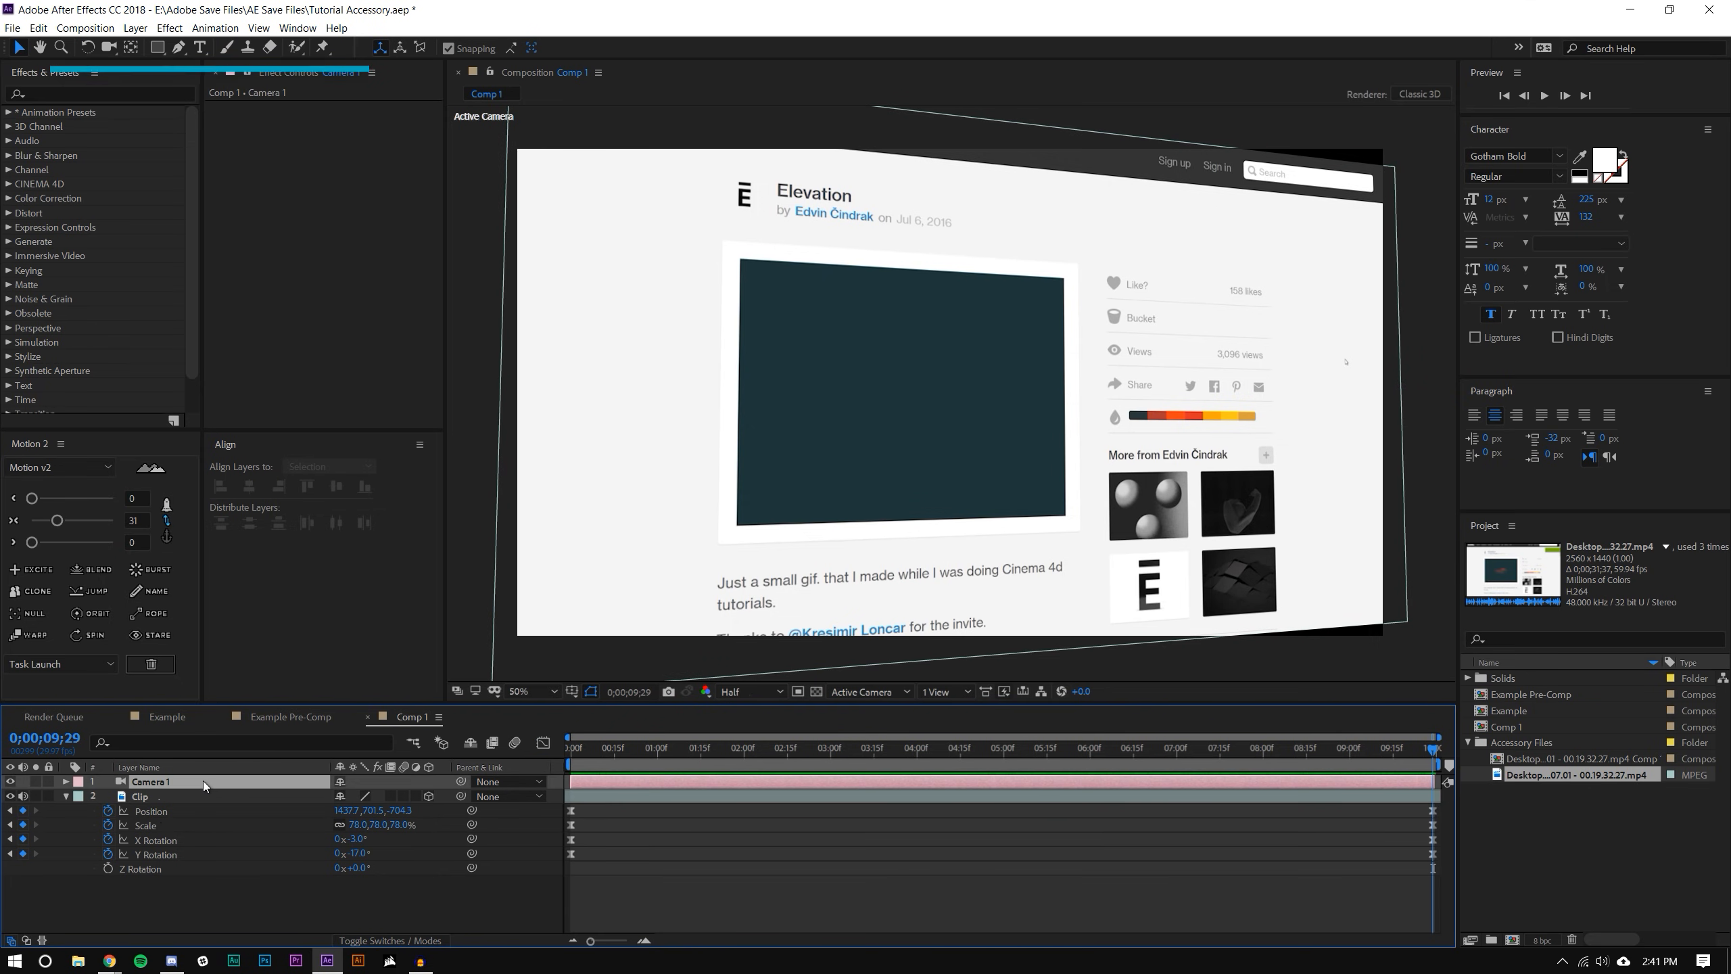
left_click(67, 783)
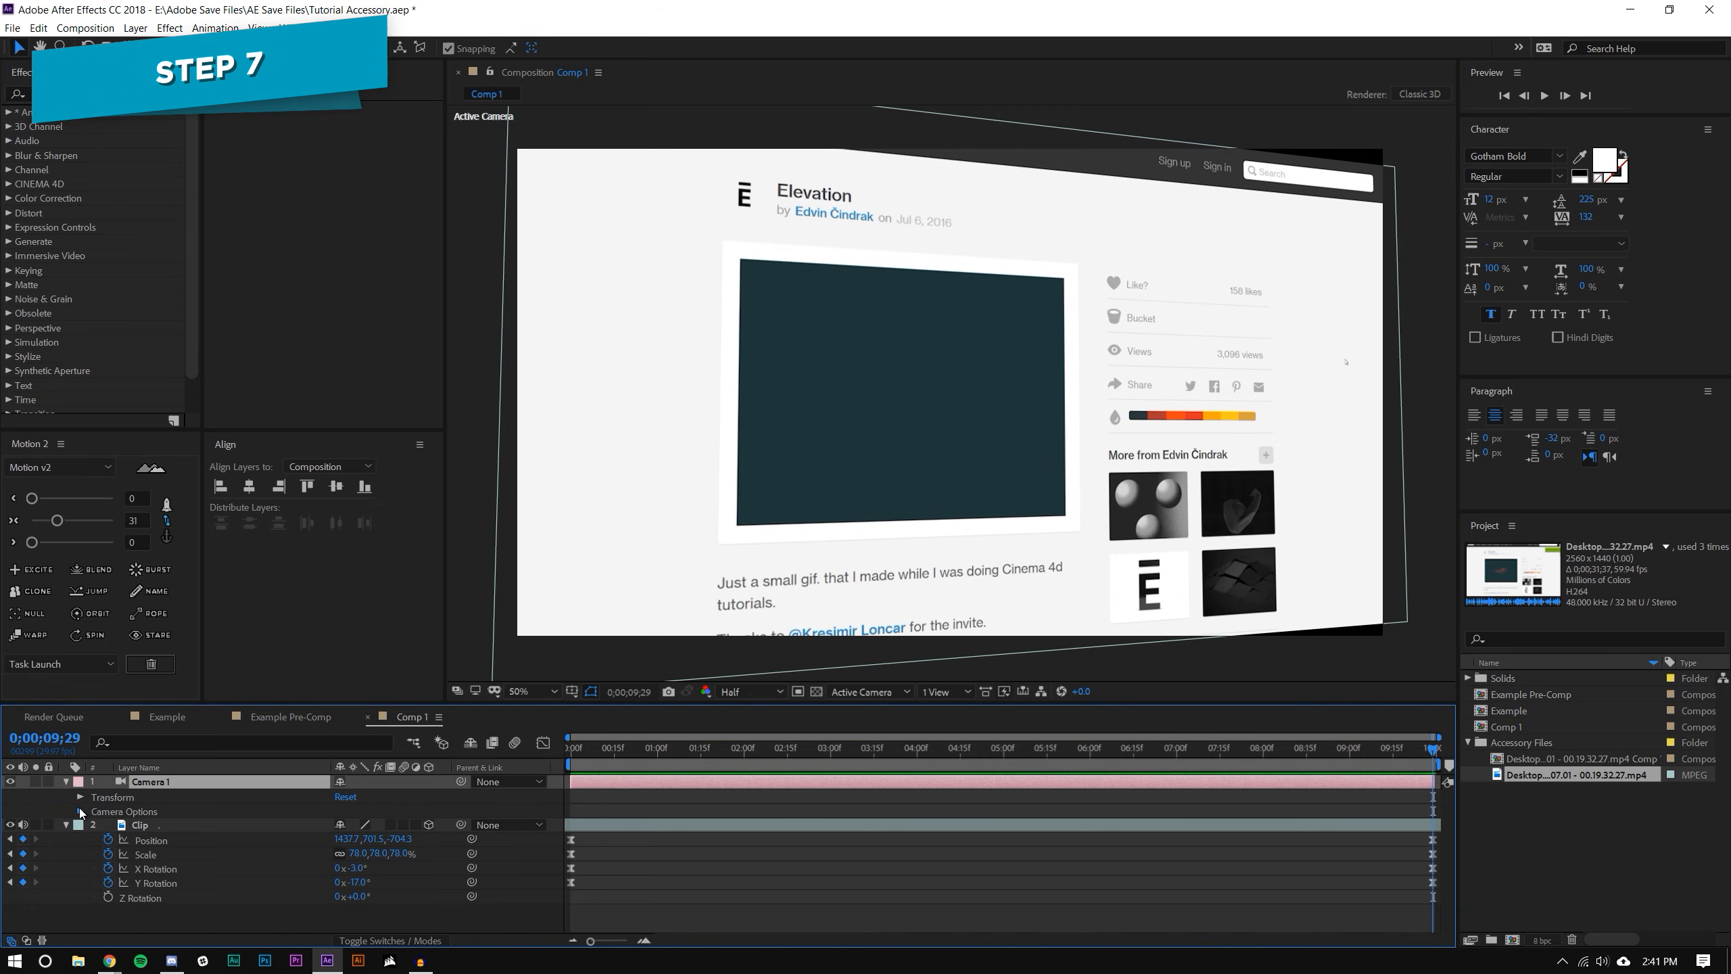
left_click(80, 811)
left_click_drag(377, 703, 379, 620)
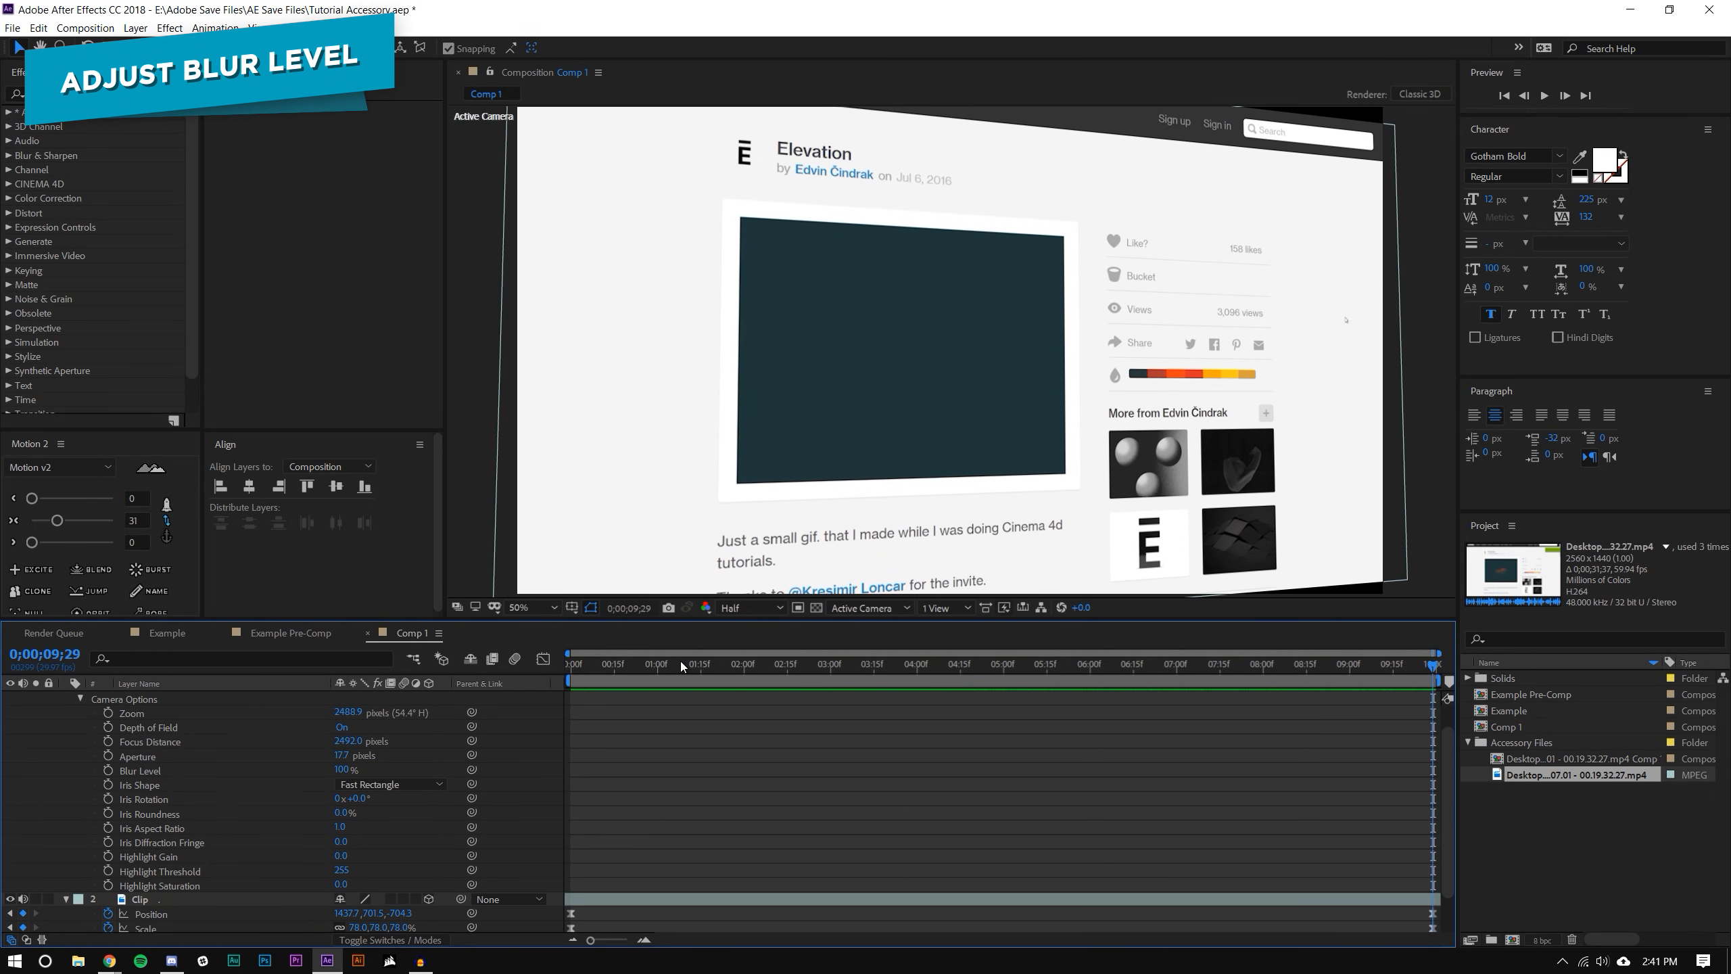
left_click_drag(681, 659, 441, 652)
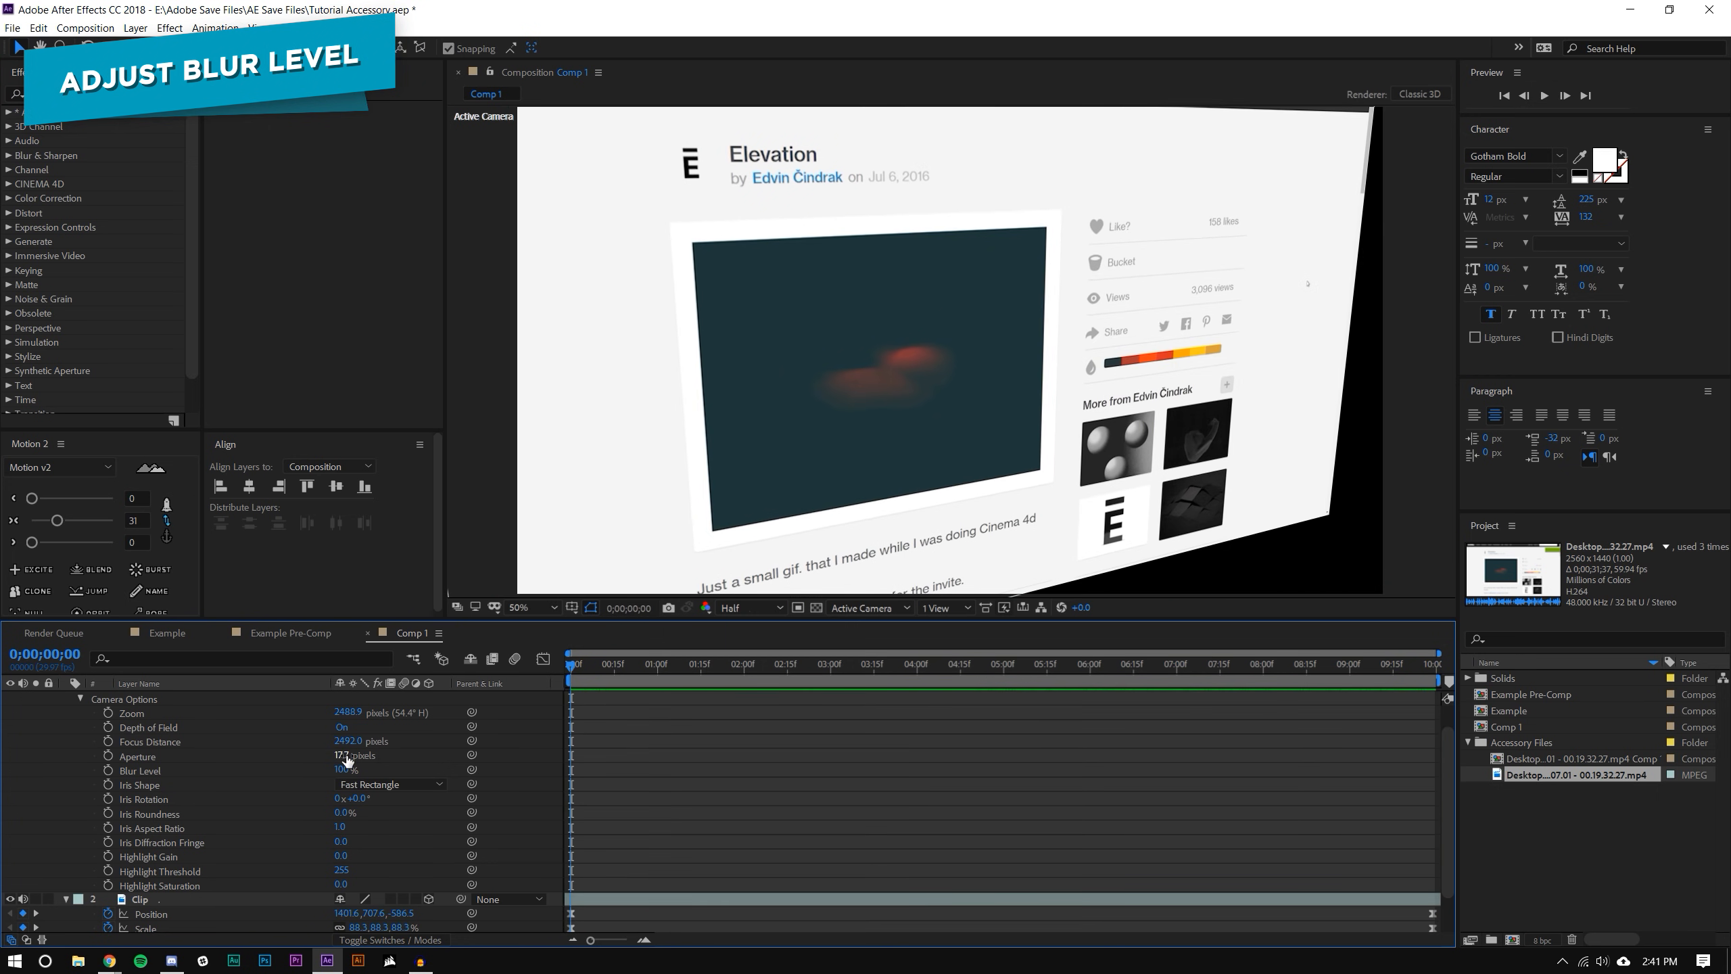
- Experiment with Camera 1's depth-of-field blur, bringing the aperture to about 156 pixels and the blur level to about 152%
left_click_drag(347, 757, 666, 772)
left_click_drag(344, 755, 129, 785)
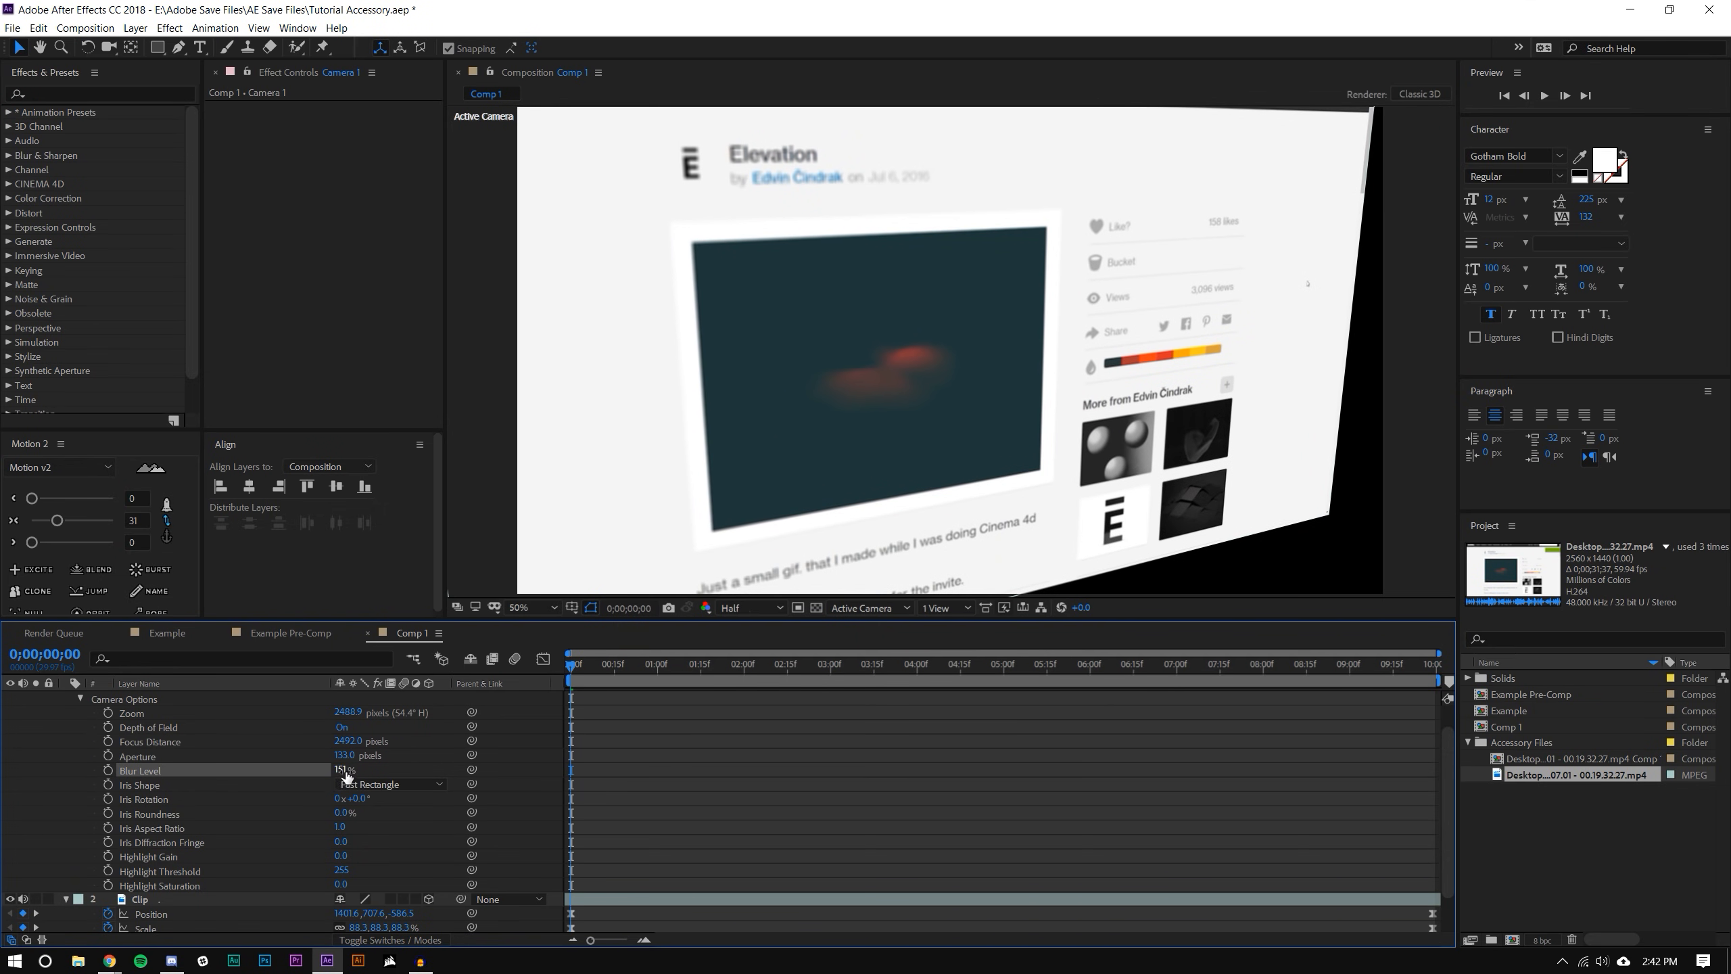
key("Return")
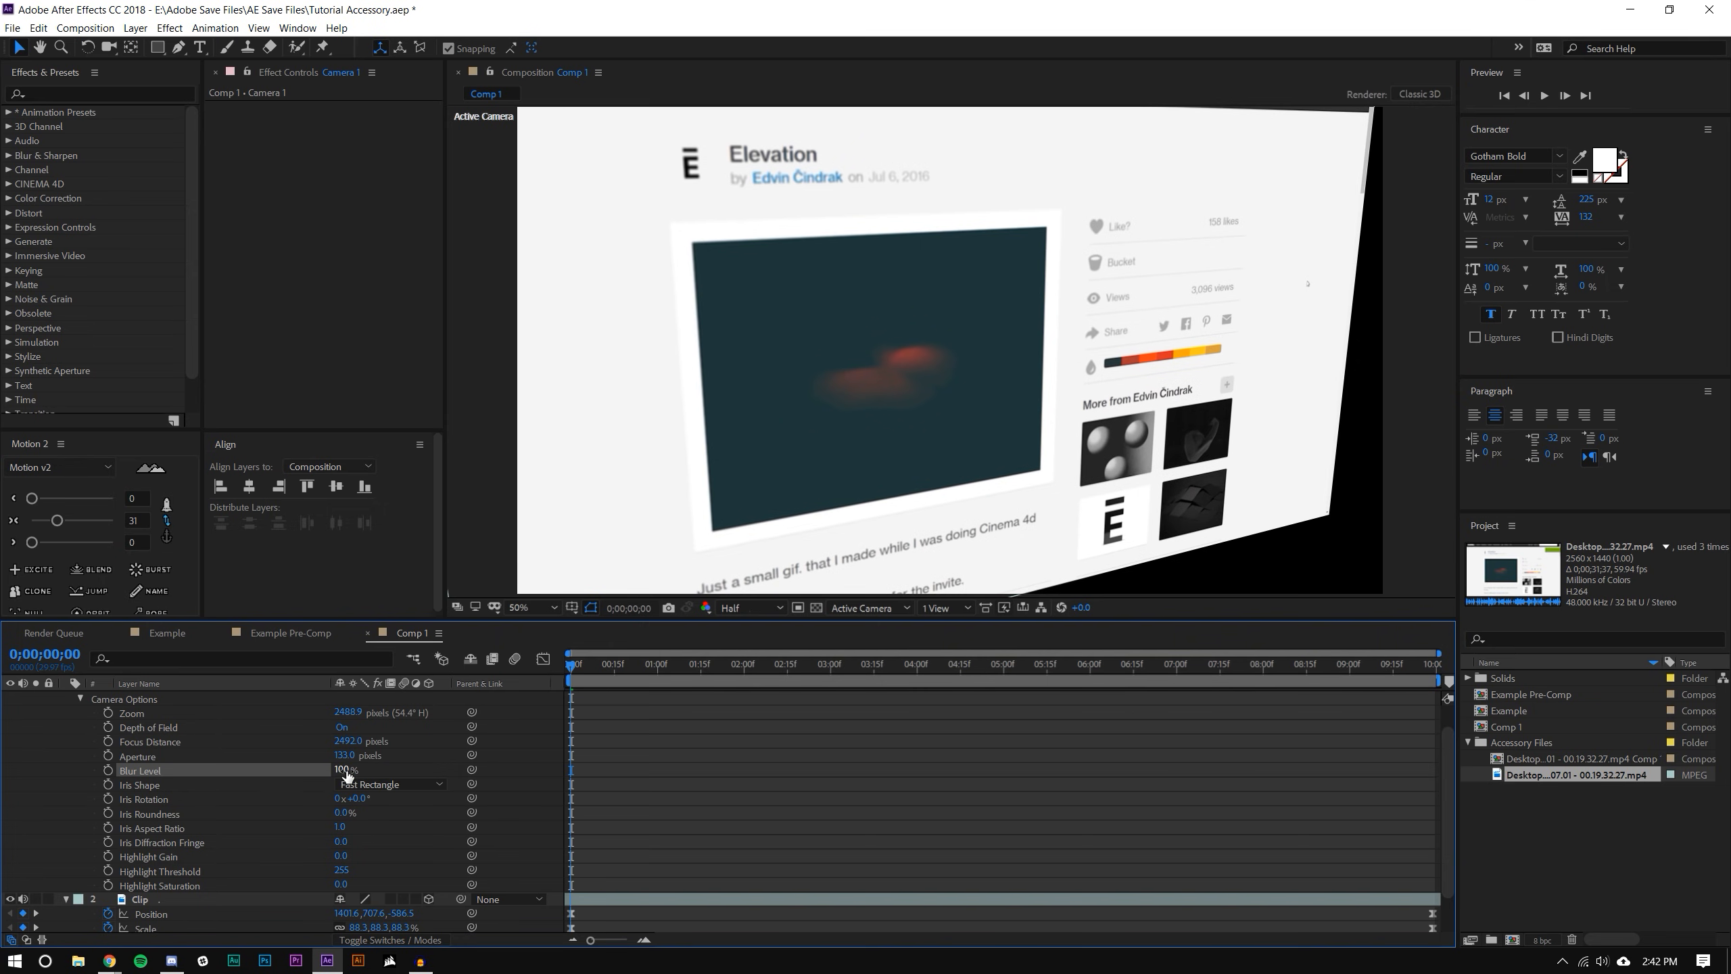
left_click_drag(345, 756, 916, 791)
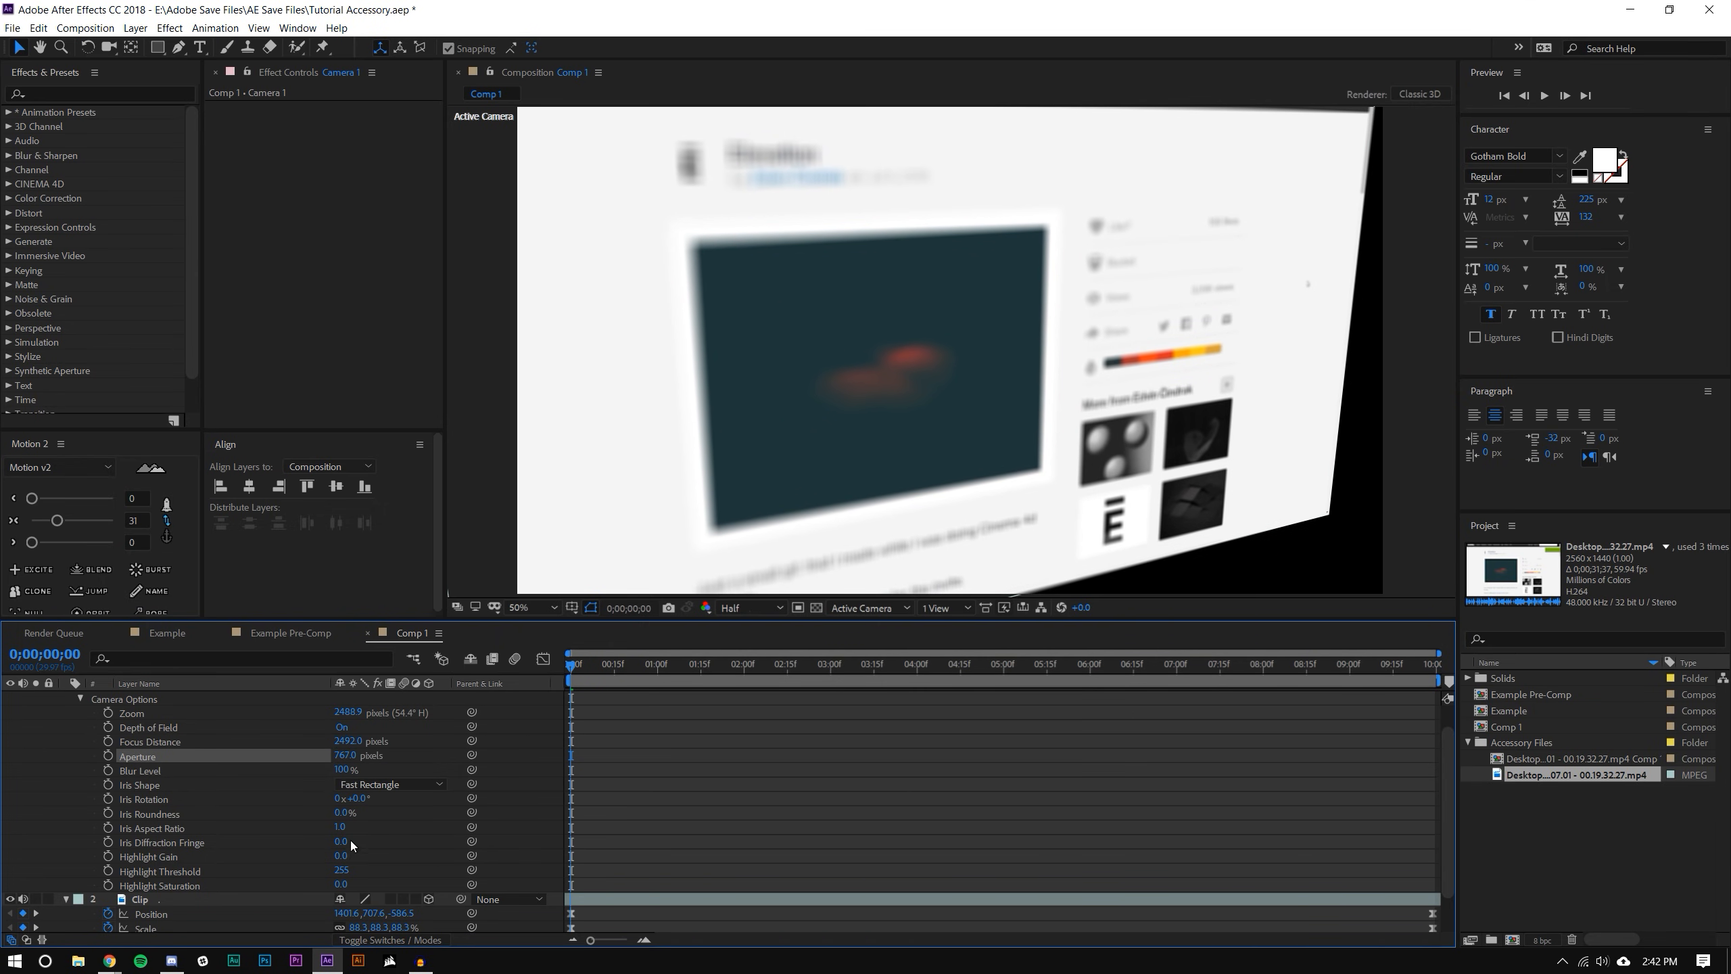
left_click_drag(346, 755, 61, 820)
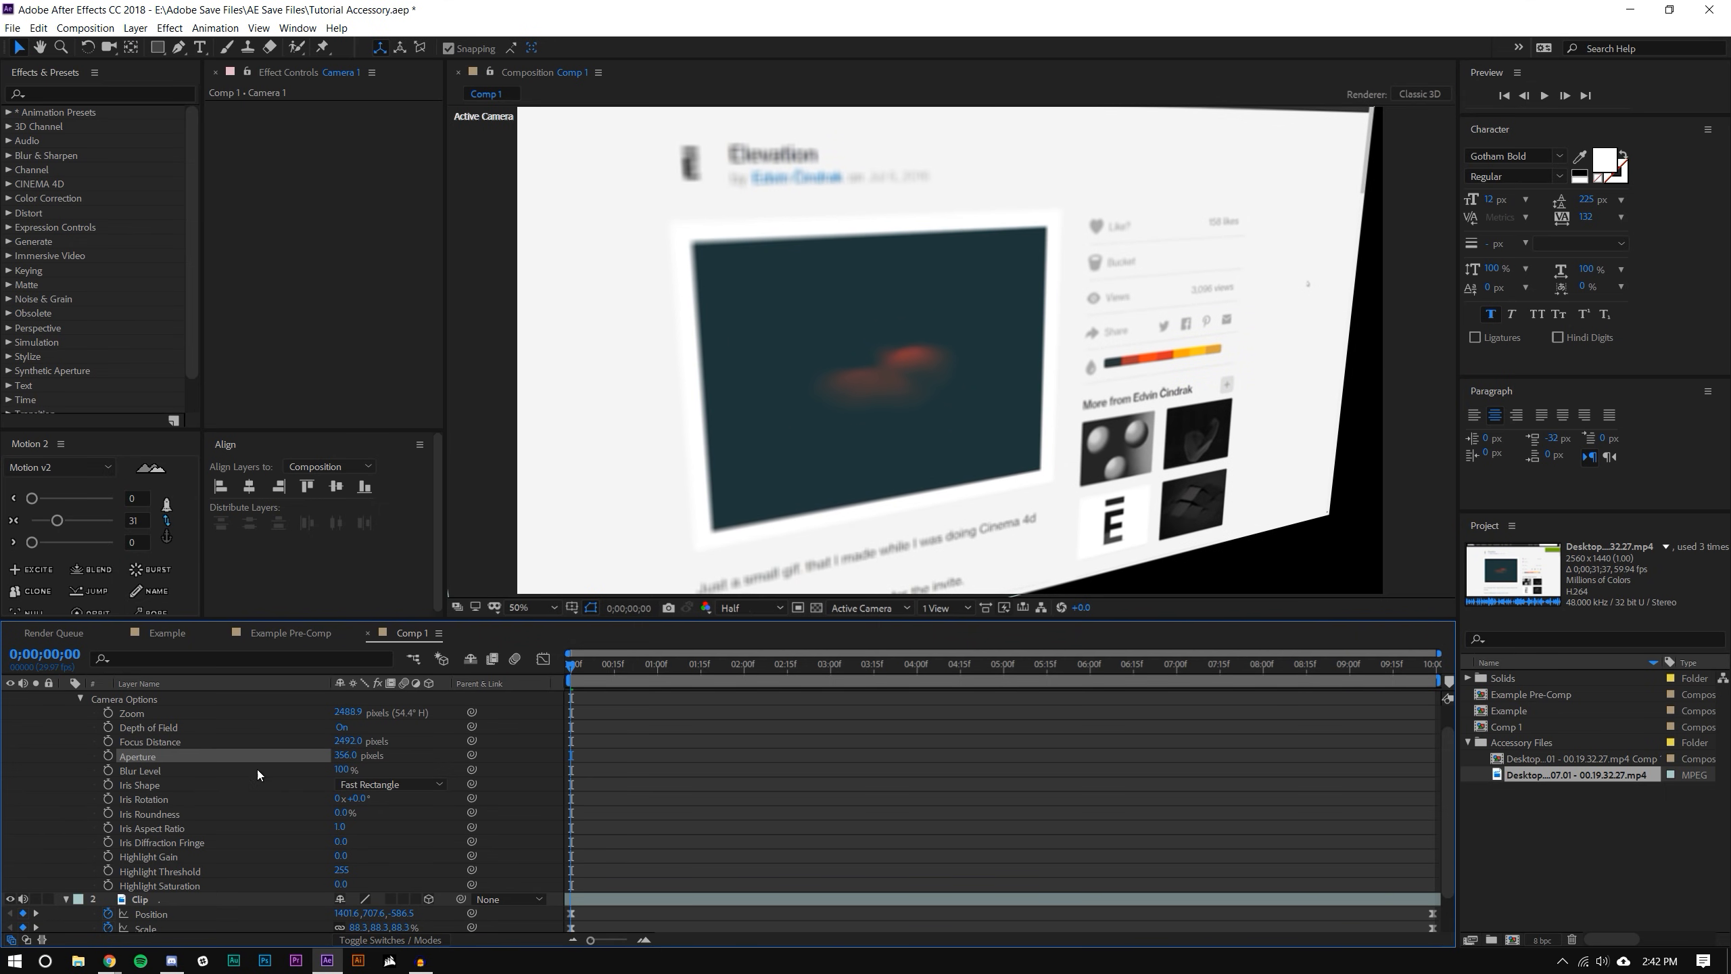
left_click_drag(348, 770, 213, 760)
left_click(933, 847)
- Keyframe Camera 1's focus distance at 0;00;00;00 to about 1559 pixels, focusing on the near side of the page
left_click(107, 741)
left_click_drag(291, 753, 3, 877)
left_click_drag(349, 741, 9, 947)
left_click_drag(337, 750, 544, 687)
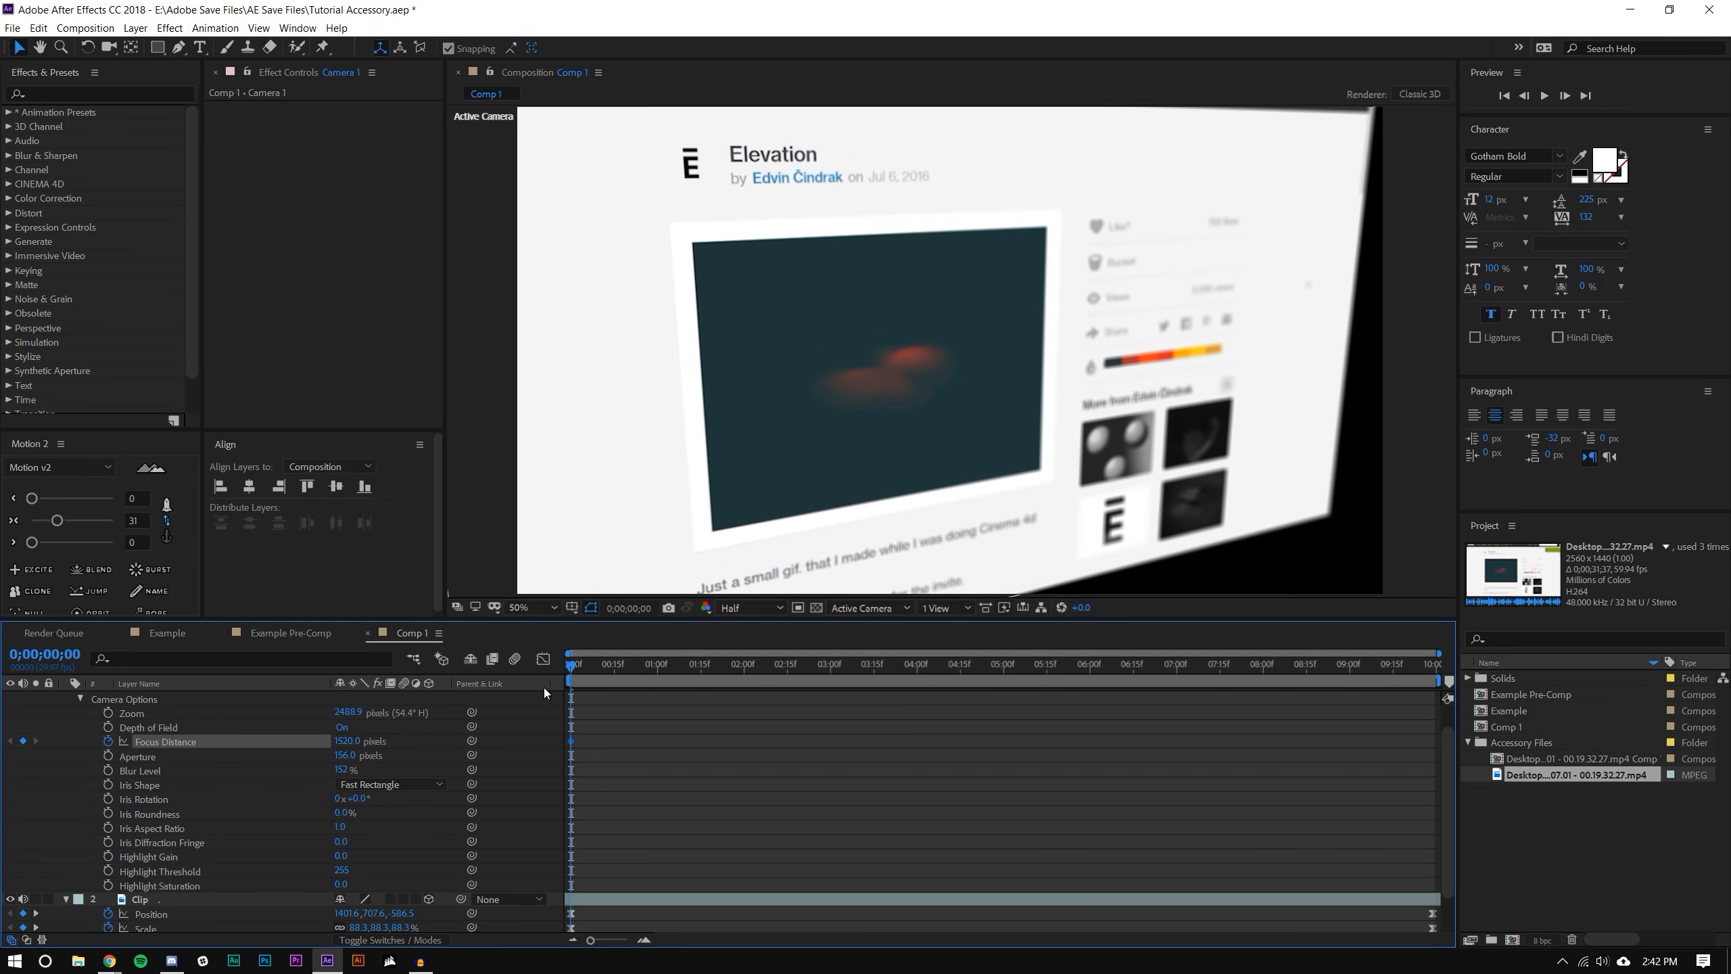
left_click_drag(355, 749, 350, 711)
- Keyframe Camera 1's focus distance at 0;00;09;29 to about 1839 pixels
left_click_drag(570, 665, 1566, 625)
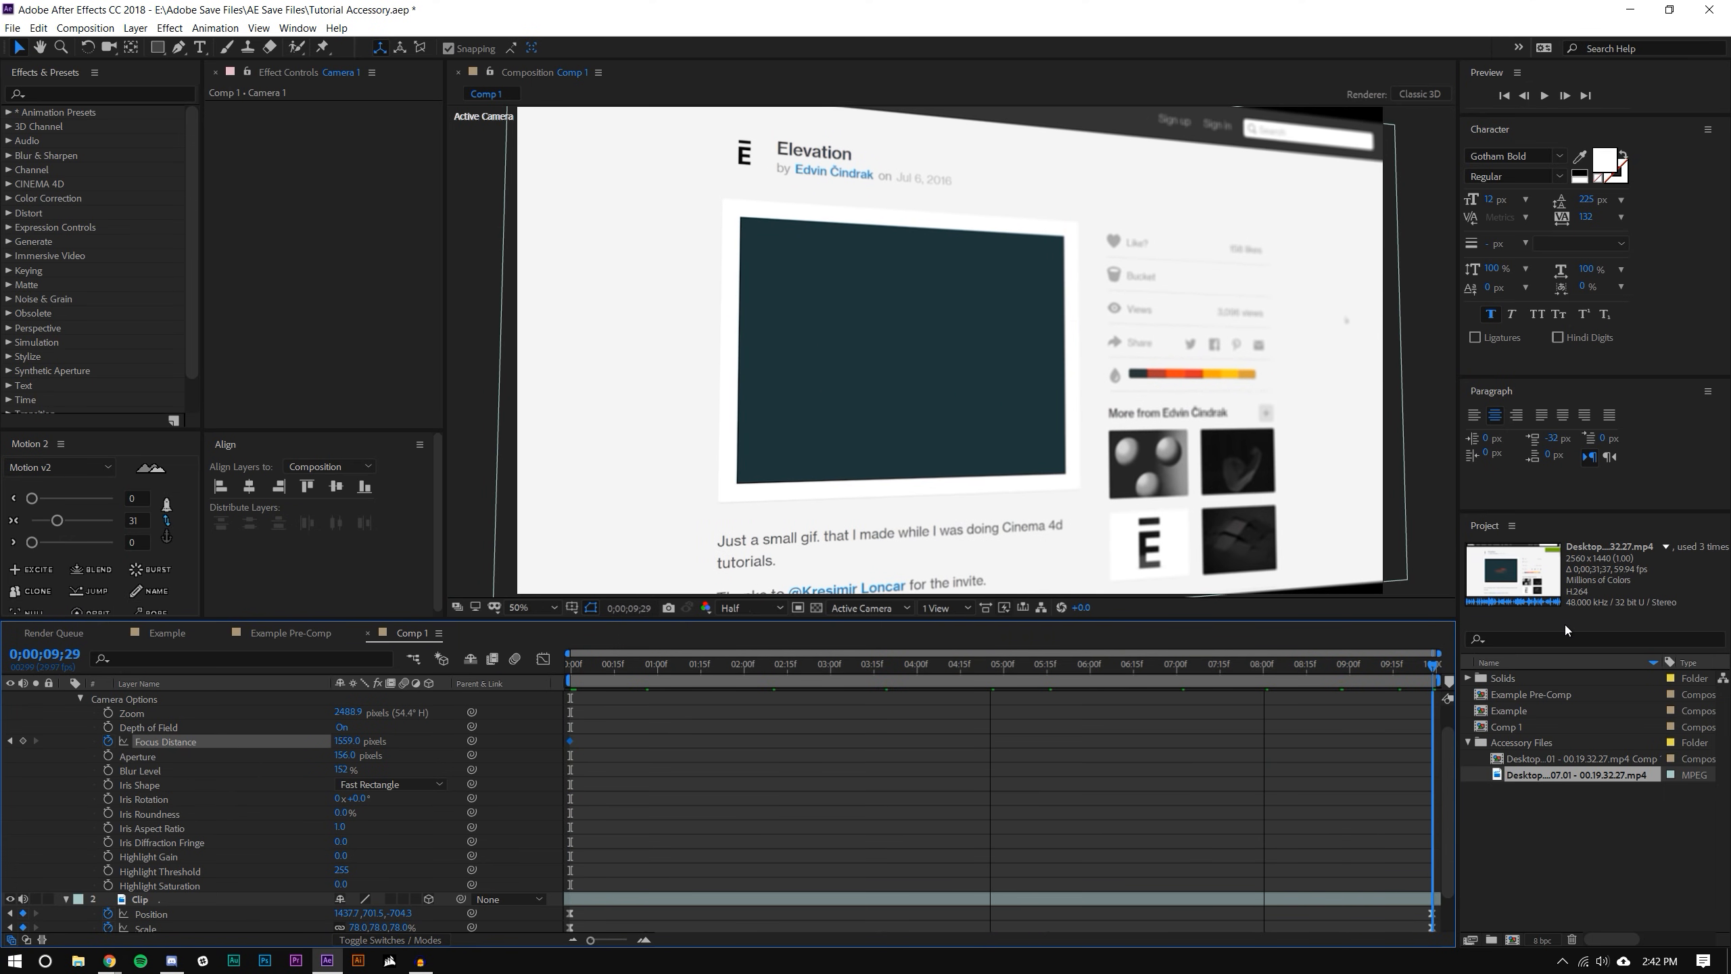
left_click_drag(356, 749, 791, 711)
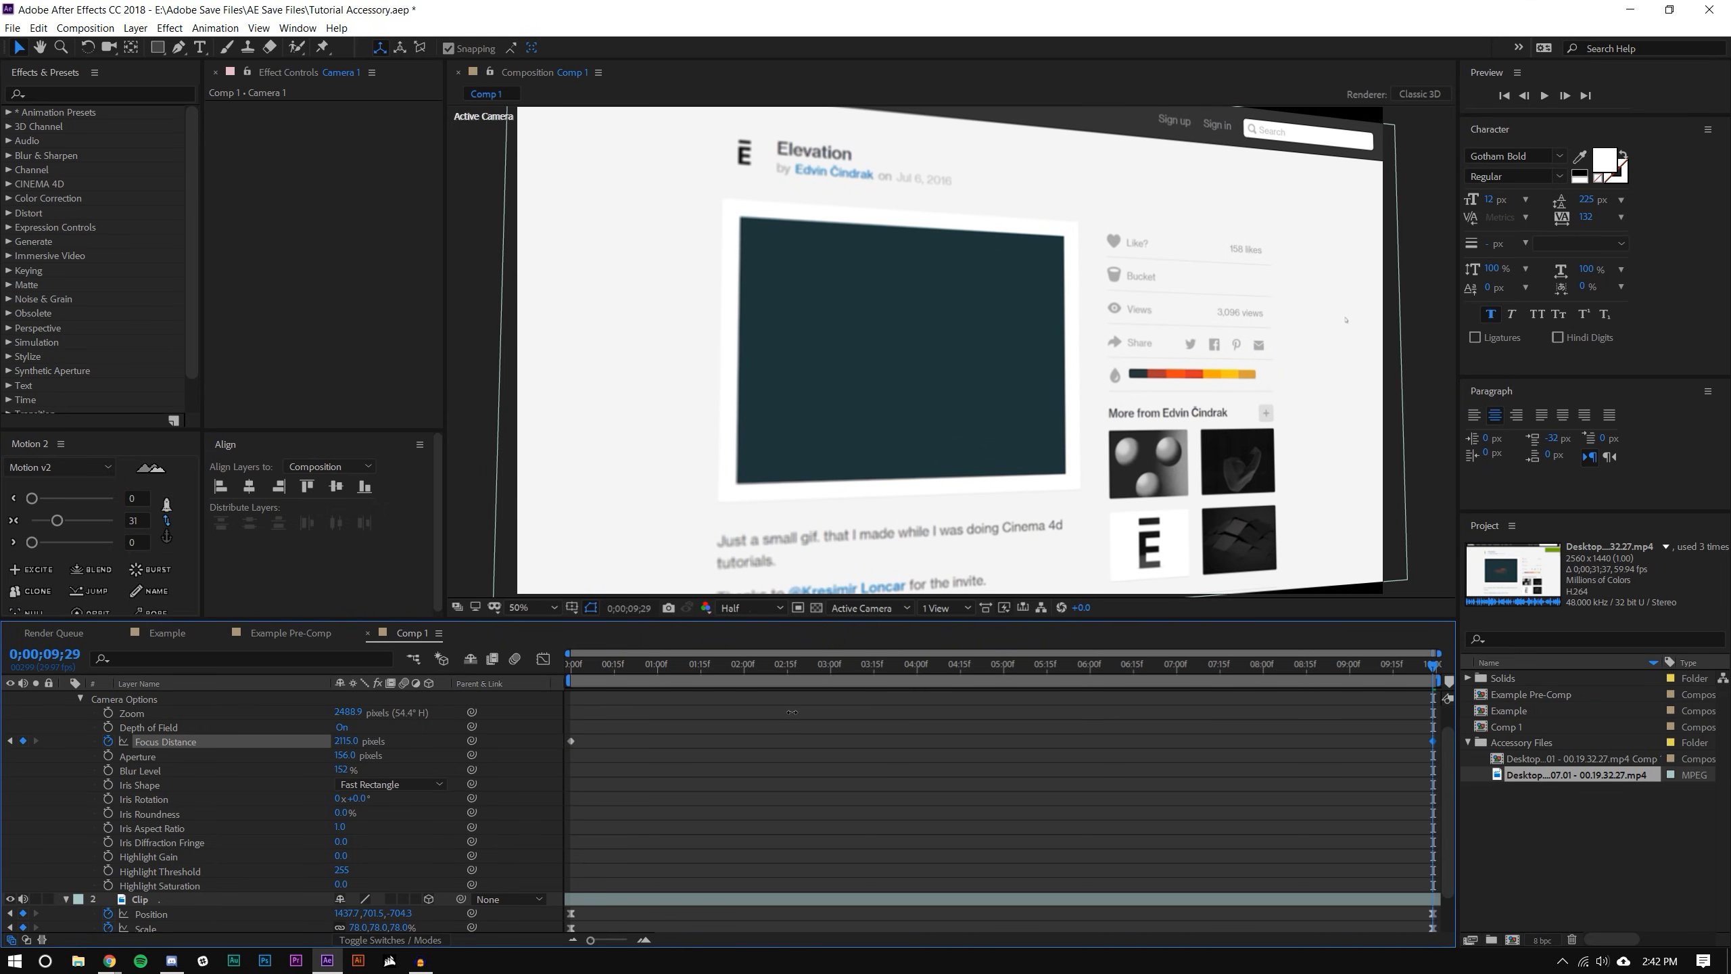
left_click_drag(1025, 717, 709, 712)
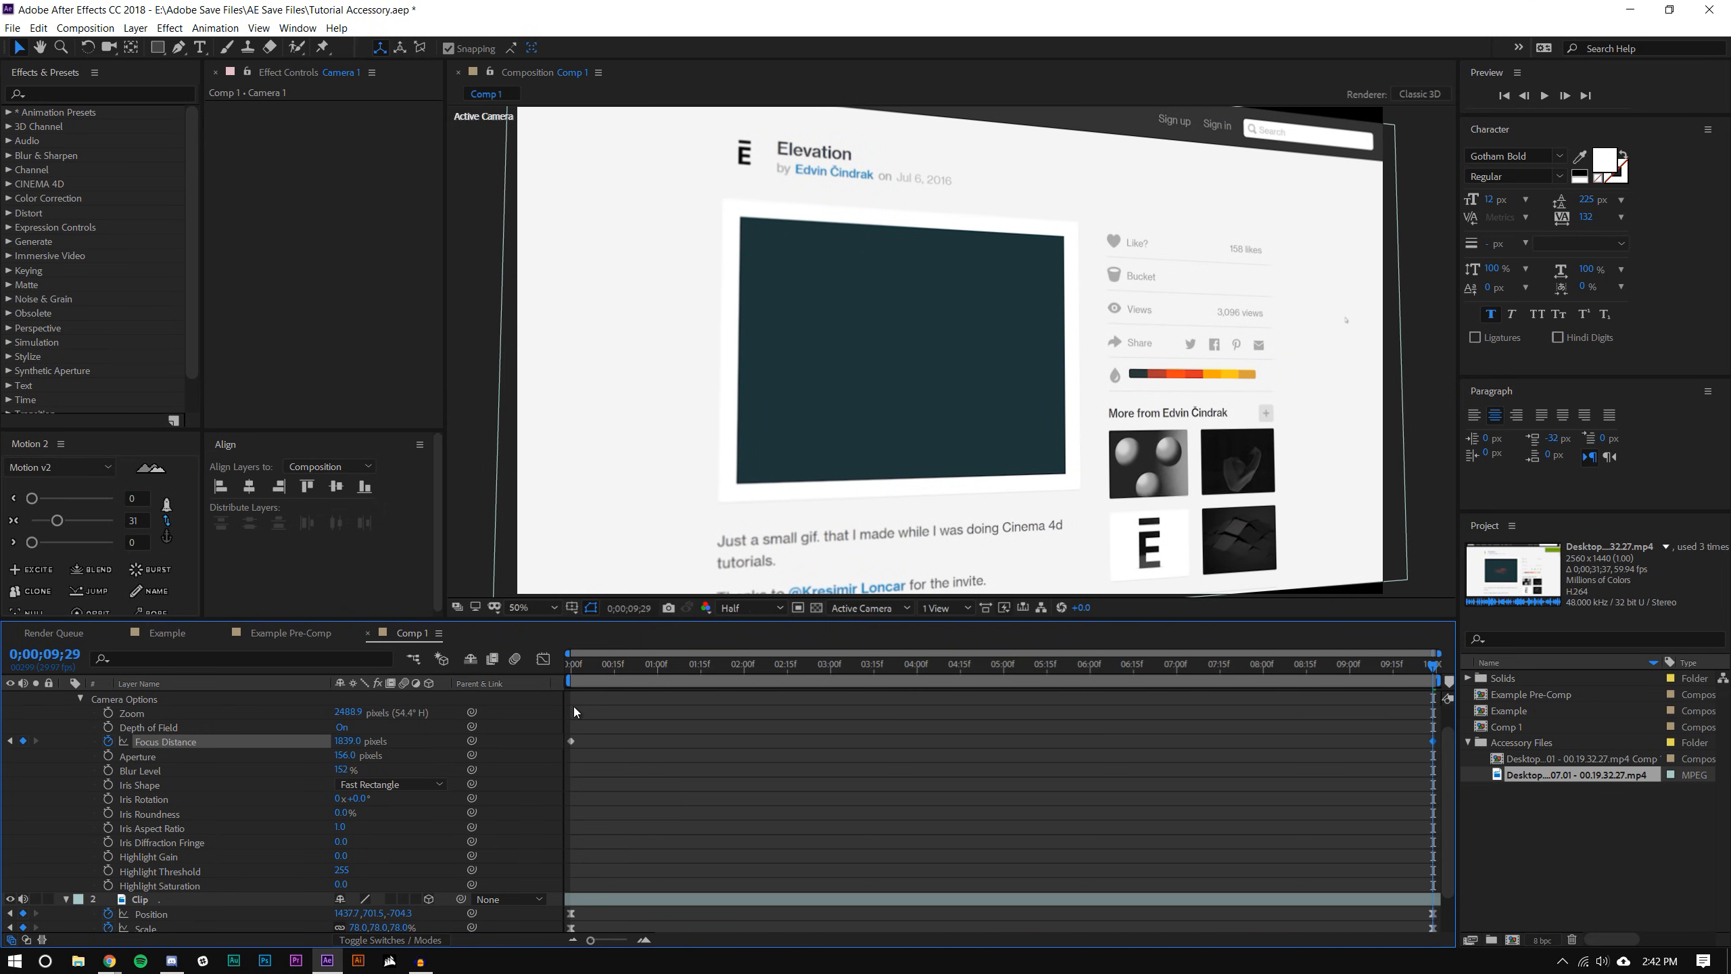
left_click(1107, 877)
- At the first frame, set Camera 1's aperture to about 174 pixels, blur level to about 179% and iris shape to Decagon
key("Home")
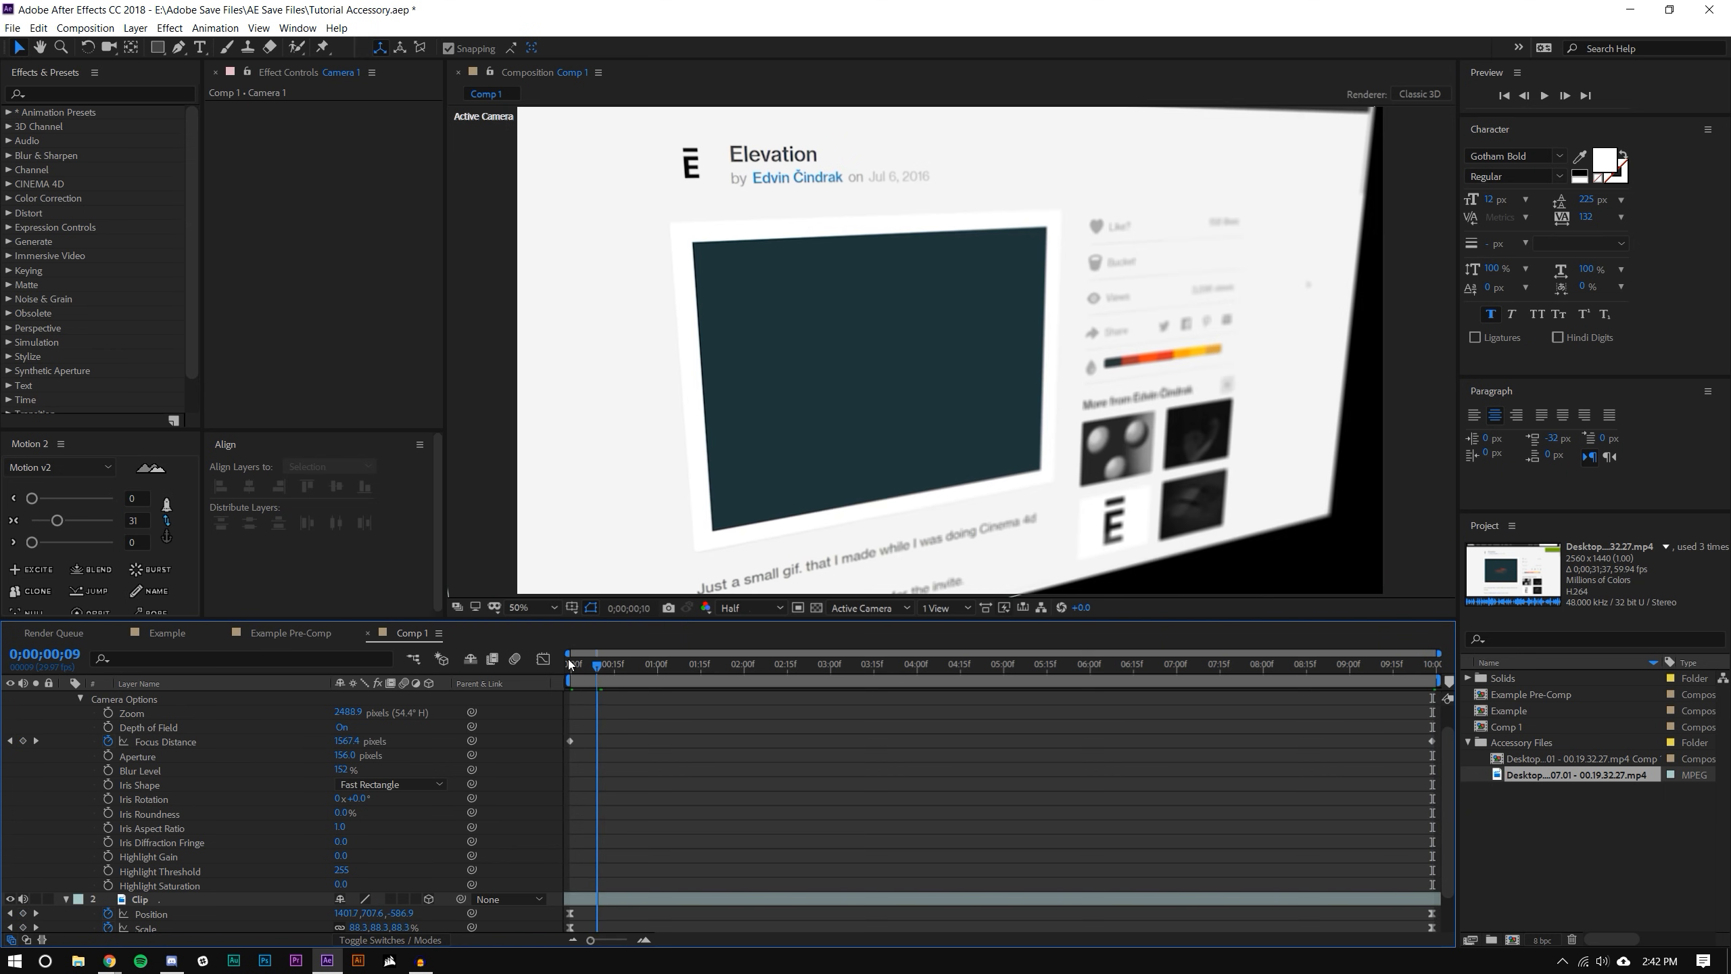
left_click_drag(343, 760, 349, 761)
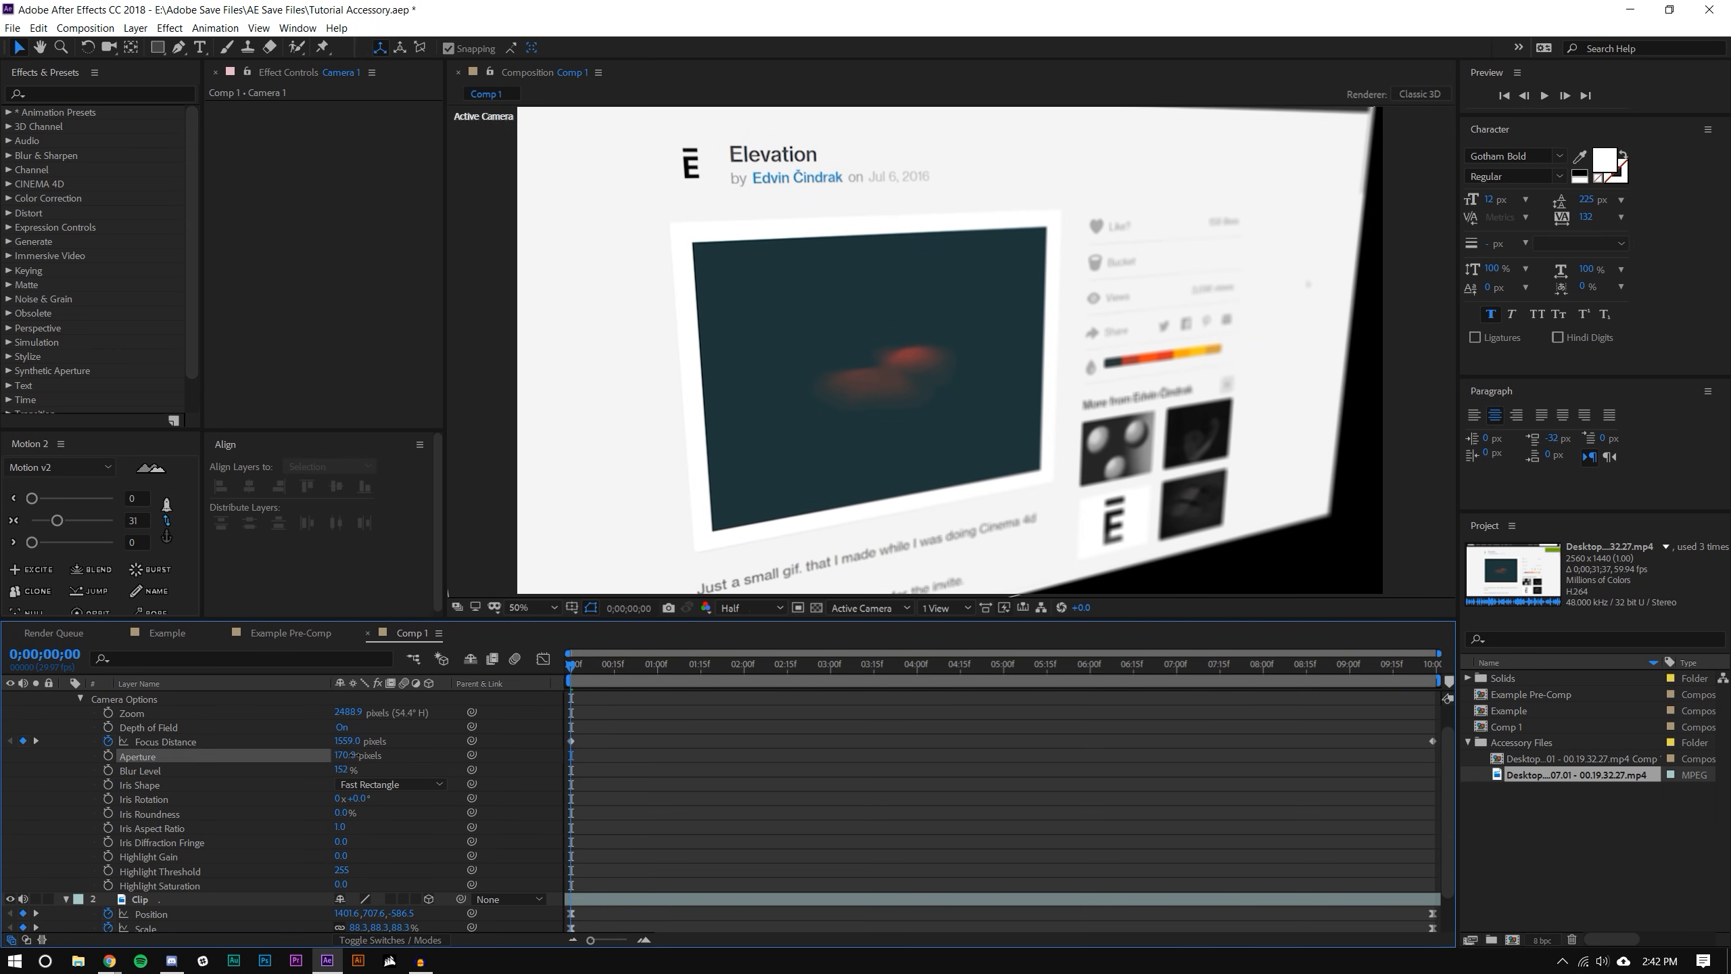
left_click(348, 772)
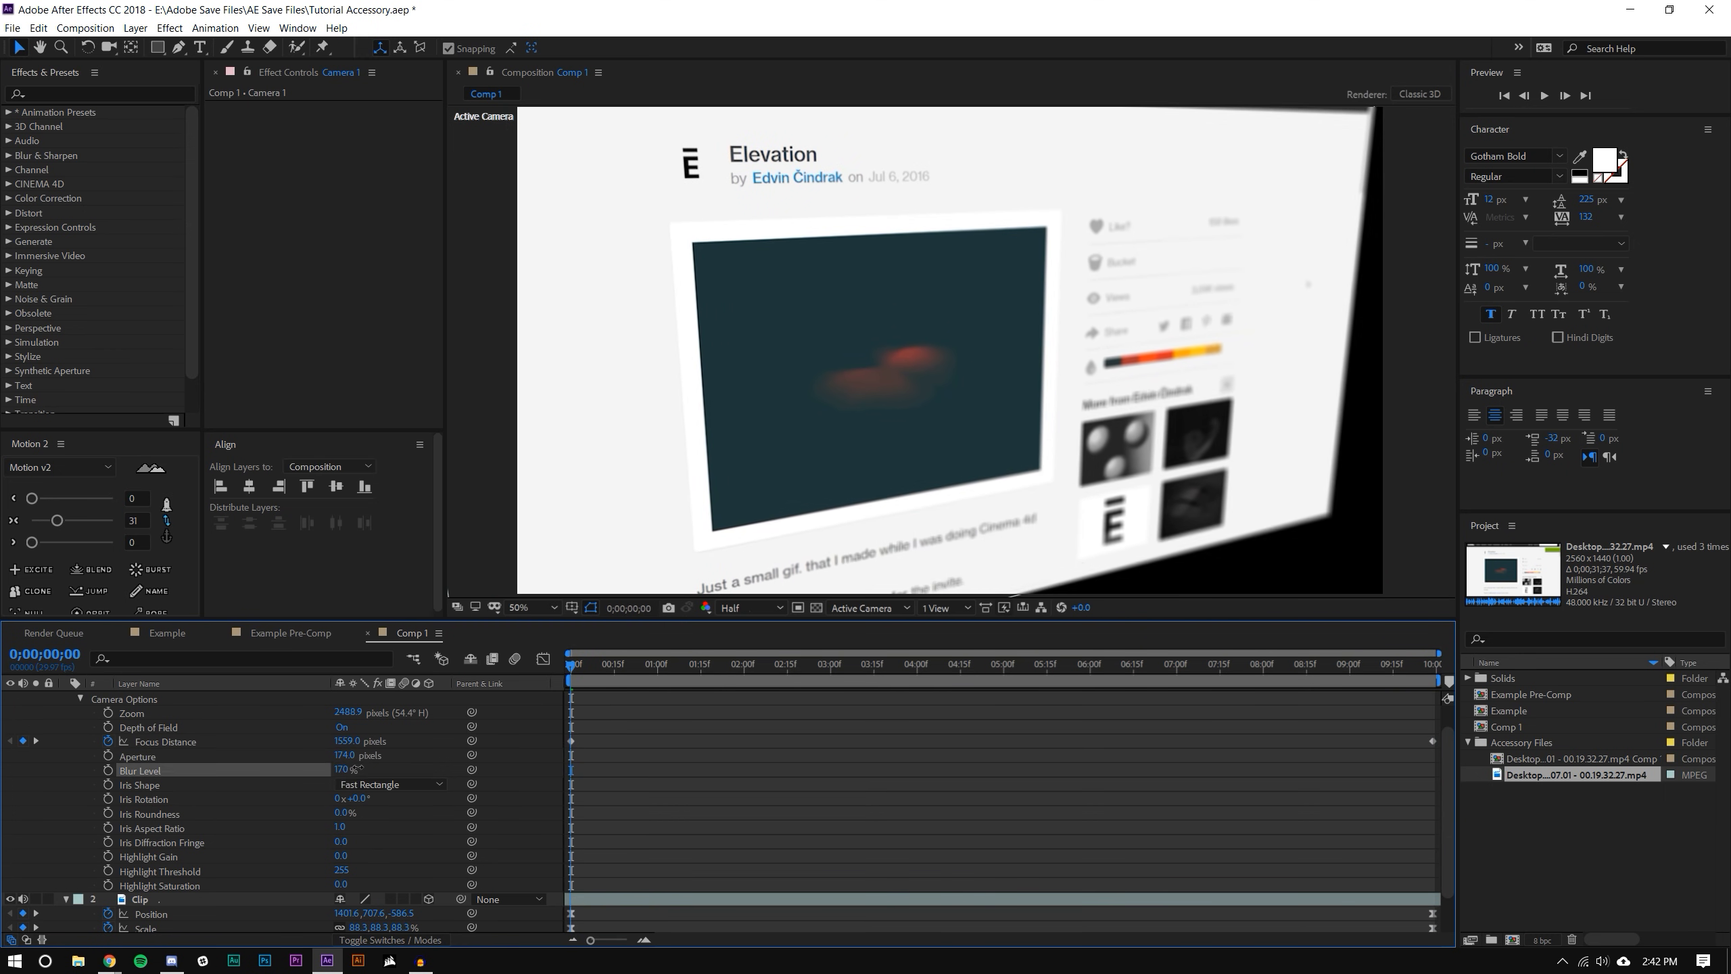
left_click(381, 786)
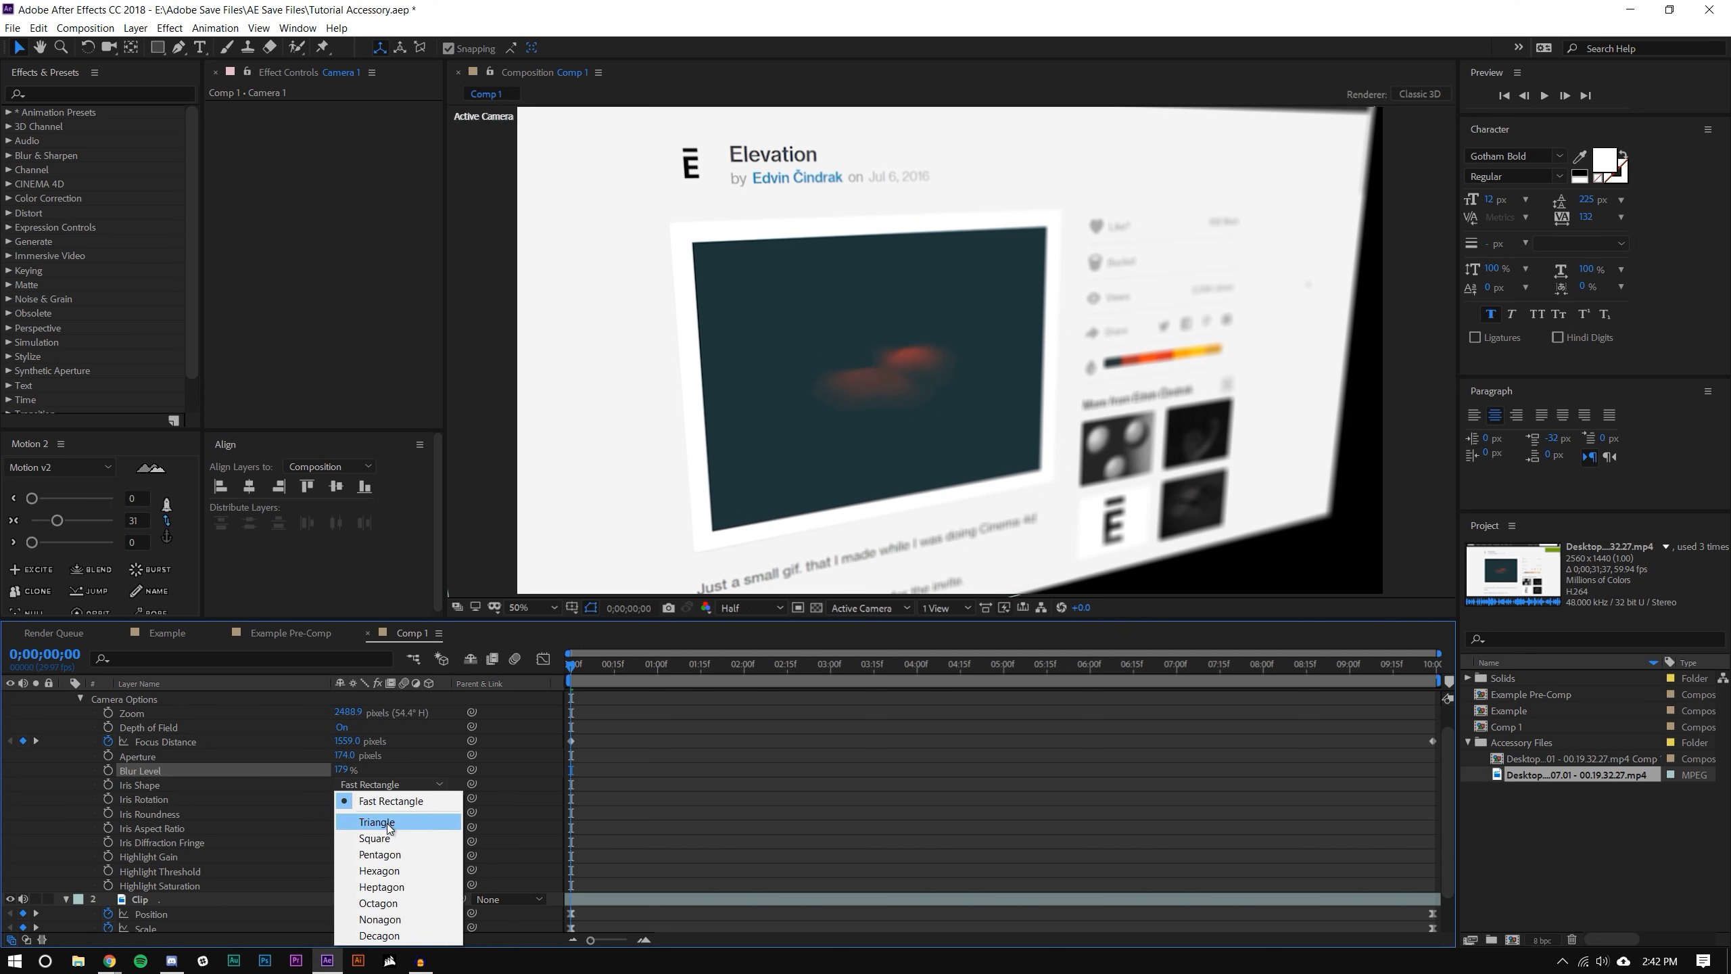
left_click(395, 940)
- Scrub through the shot to 0;00;01;23, try a different aperture and undo it, and raise Camera 1's blur level to 250%
left_click(589, 674)
left_click_drag(605, 675, 1173, 677)
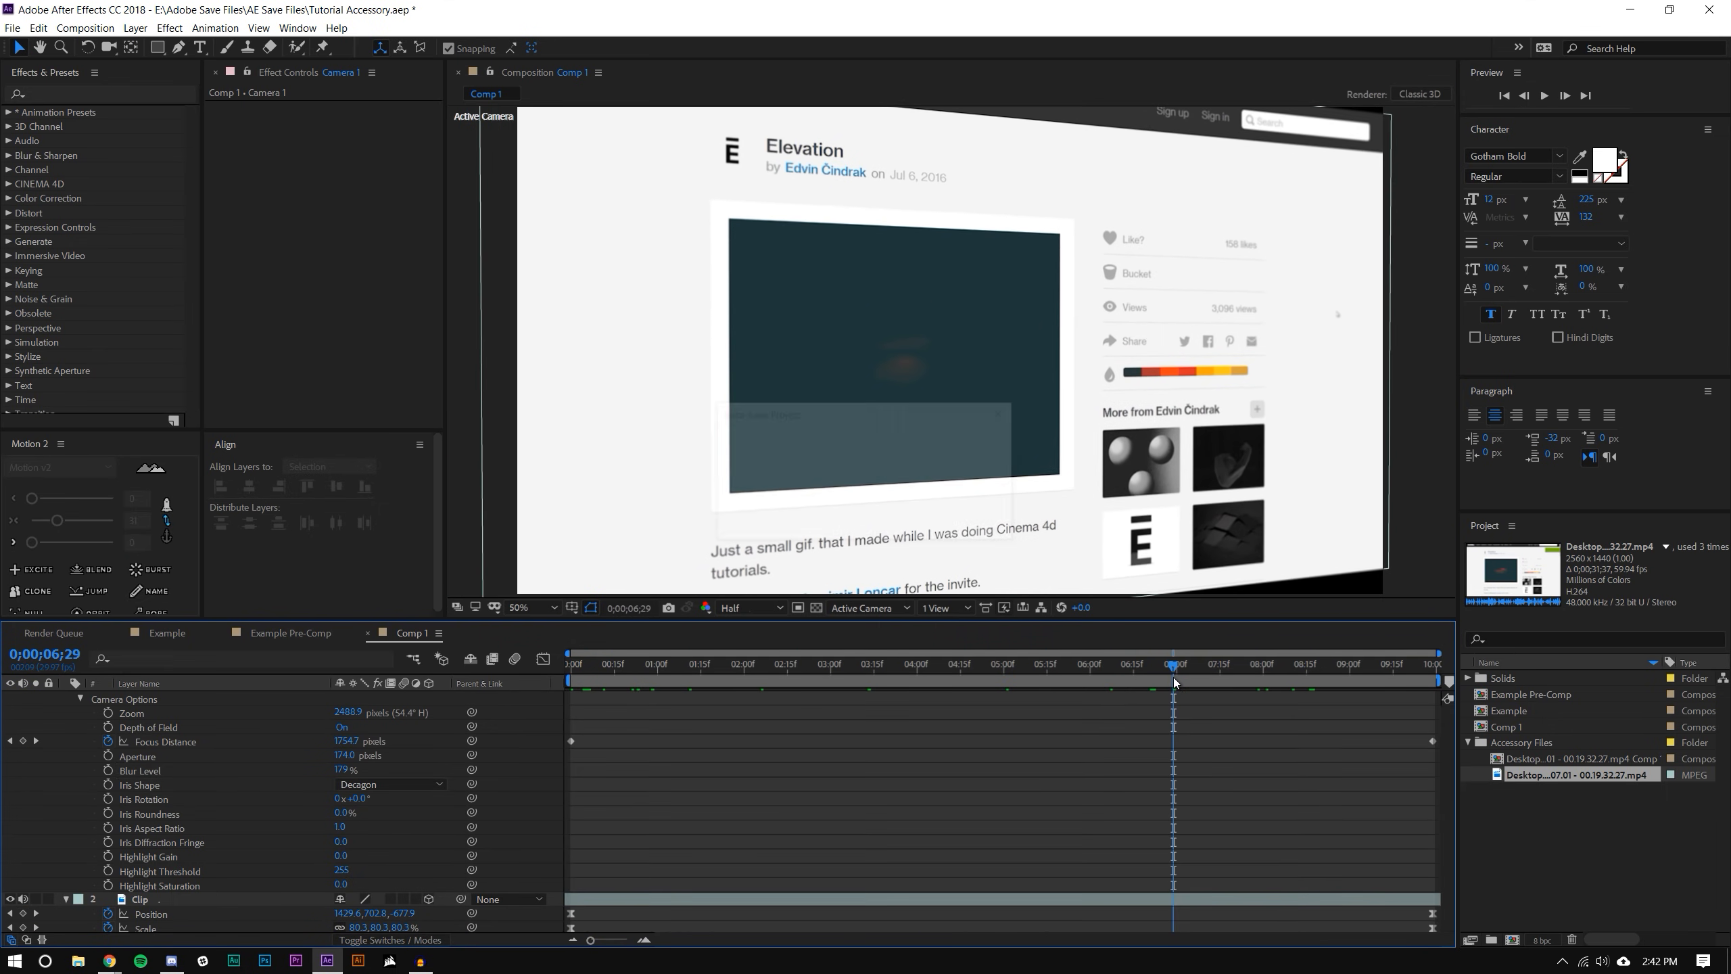
left_click(725, 664)
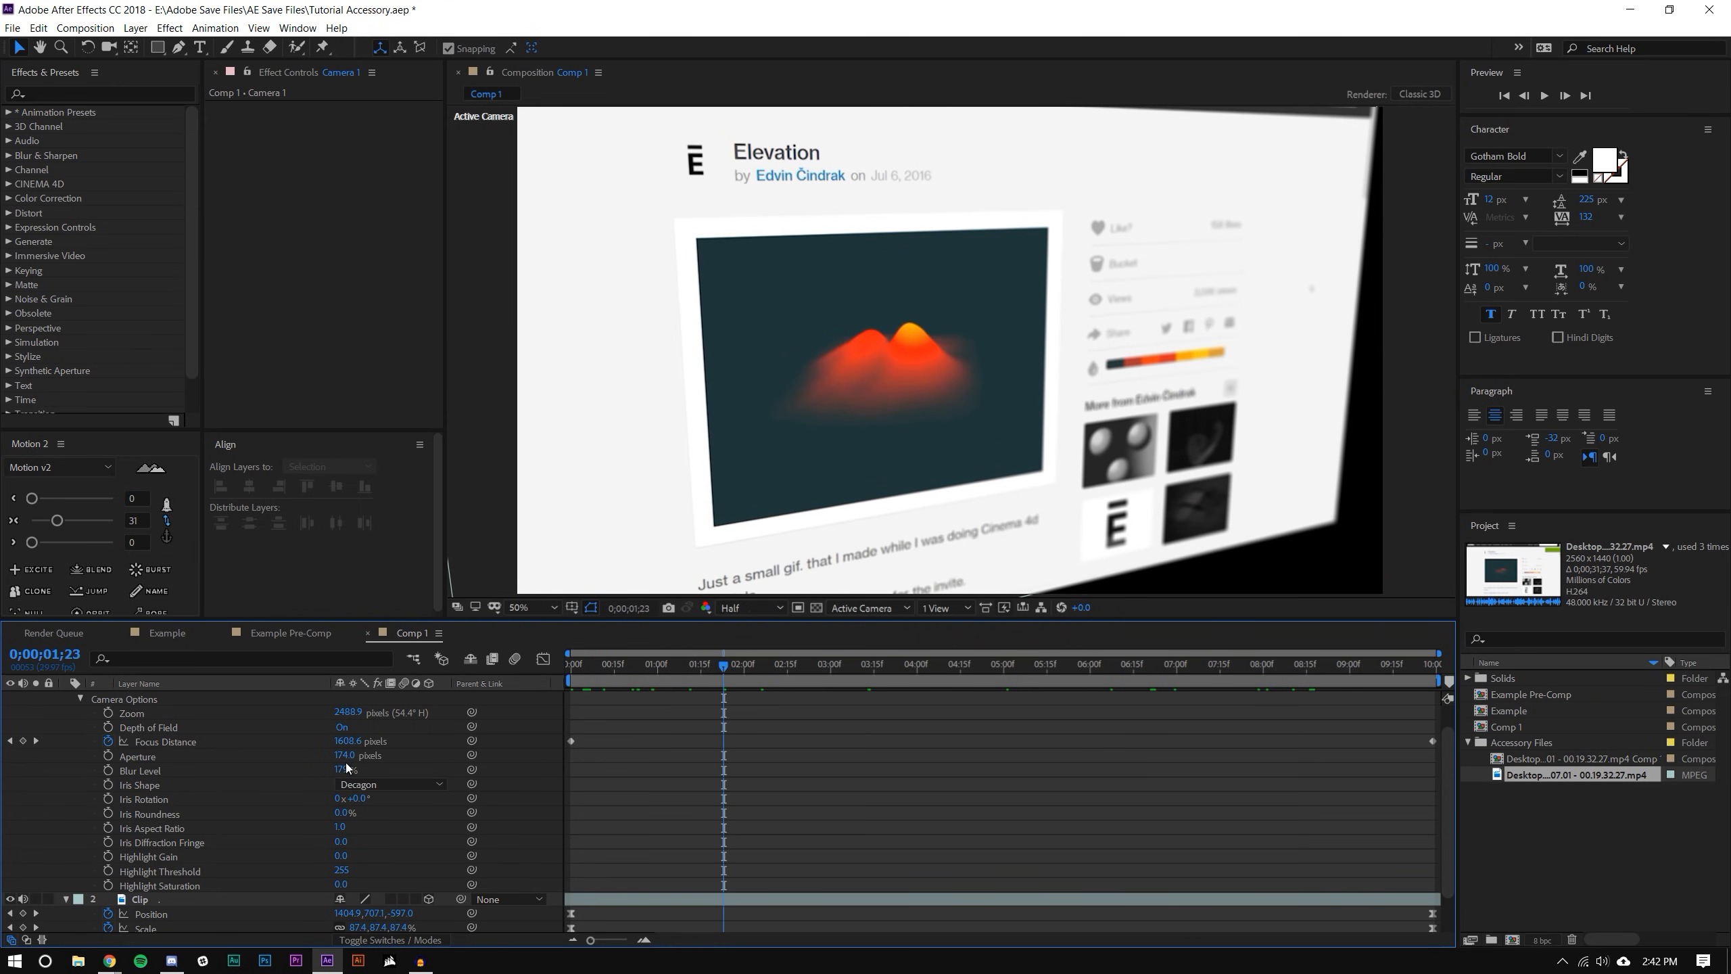
left_click_drag(347, 763, 484, 752)
key("ctrl+z")
left_click_drag(343, 770, 377, 773)
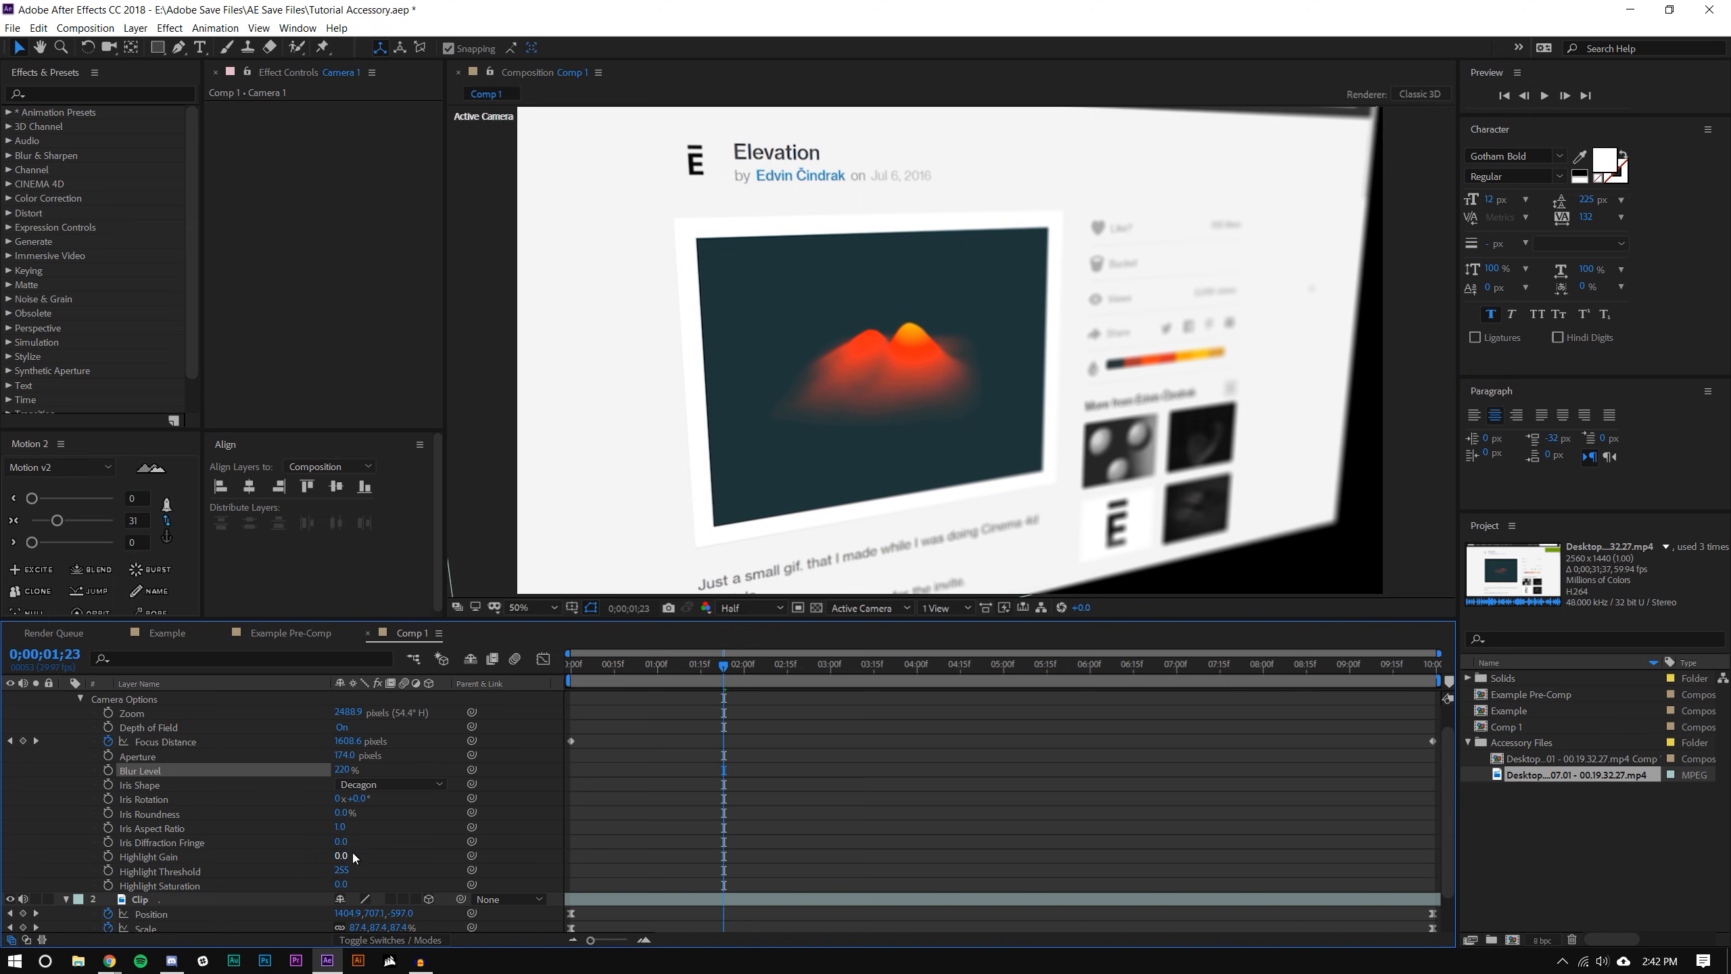
left_click_drag(359, 768, 365, 765)
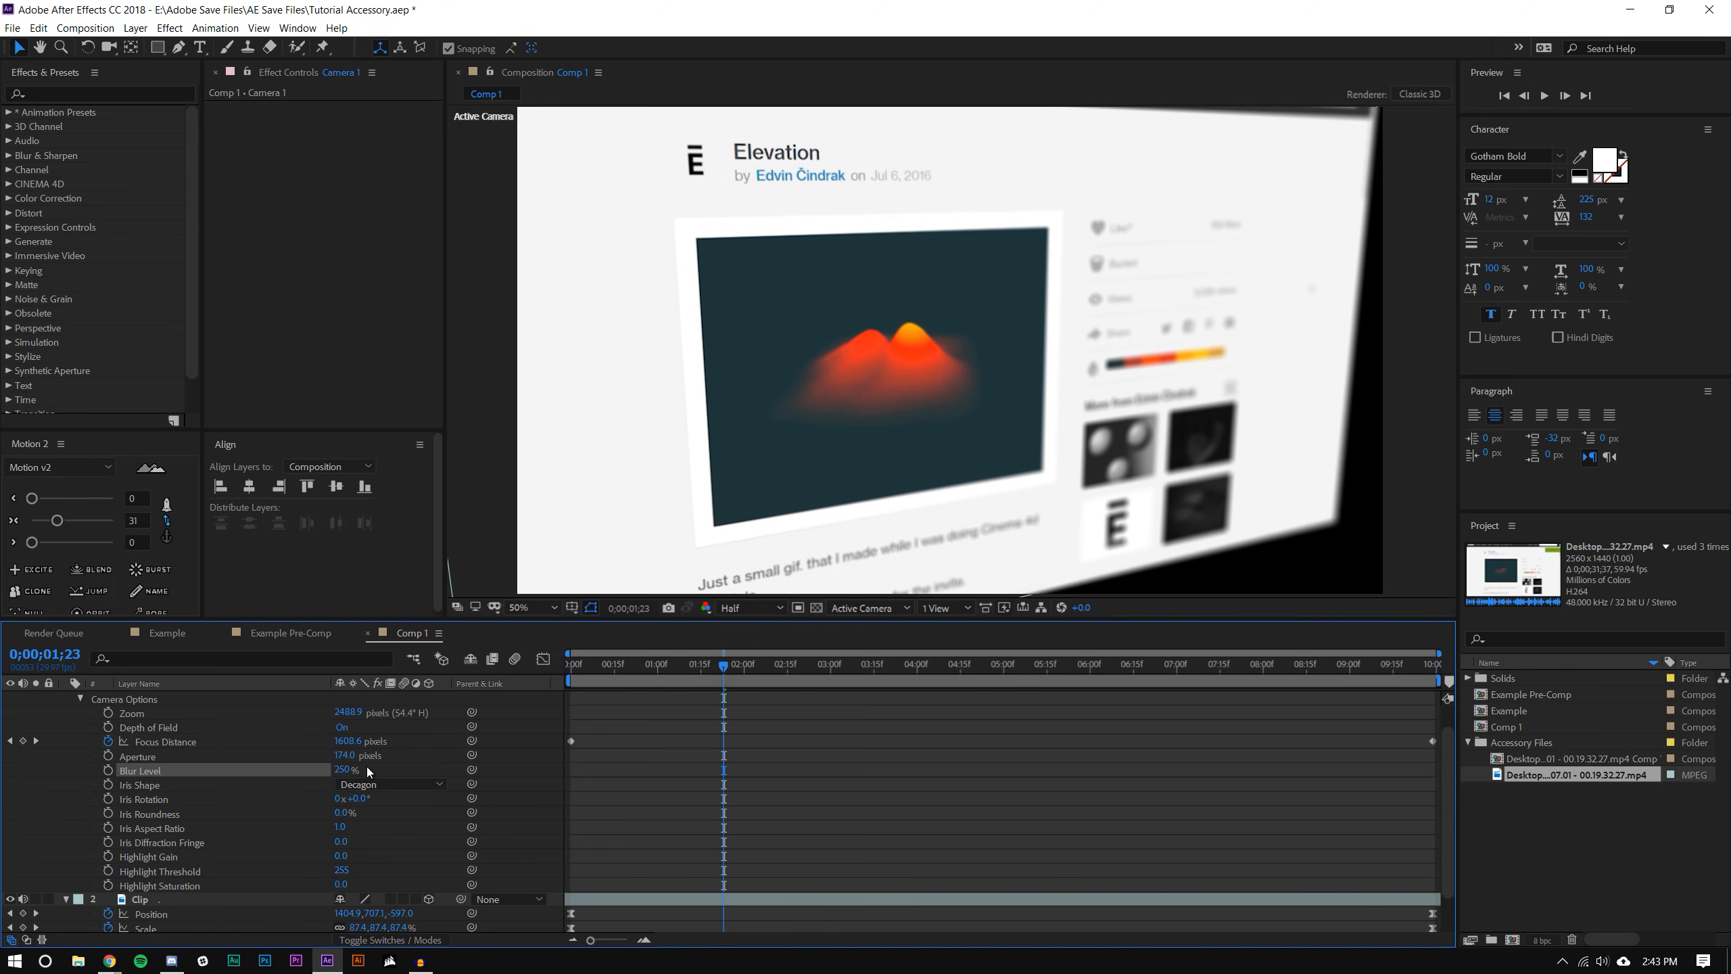
left_click(748, 785)
- Play back the animated camera shot from the first frame
left_click(587, 663)
key("Home")
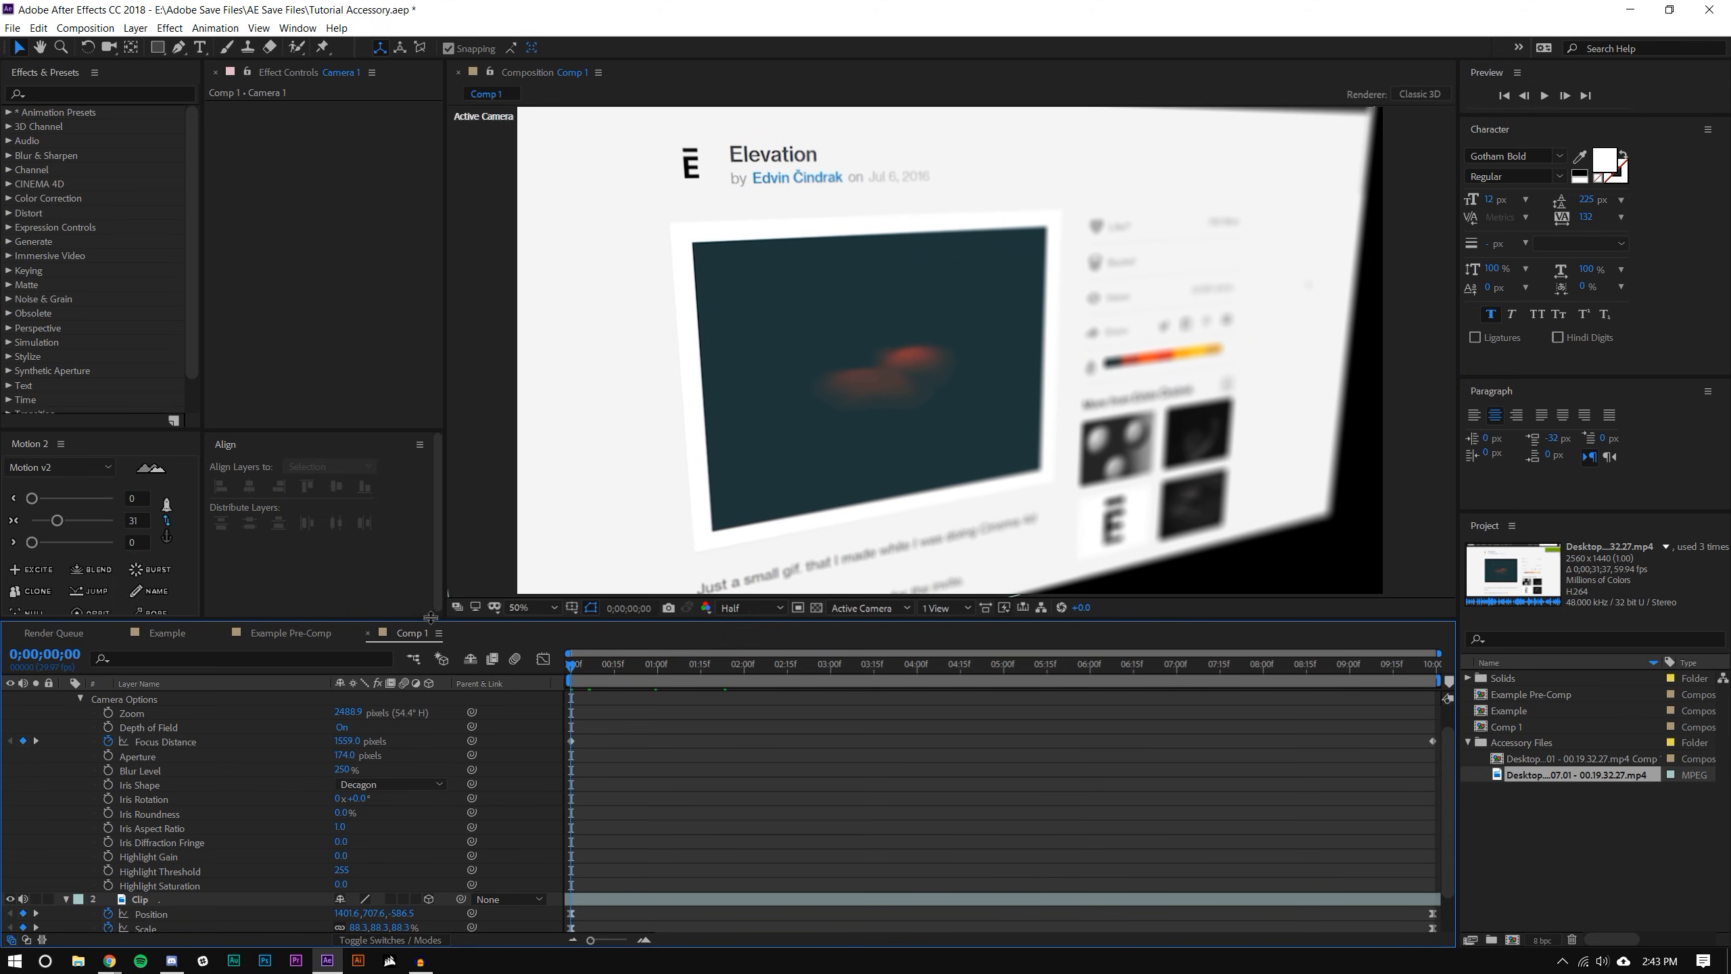
left_click(1545, 94)
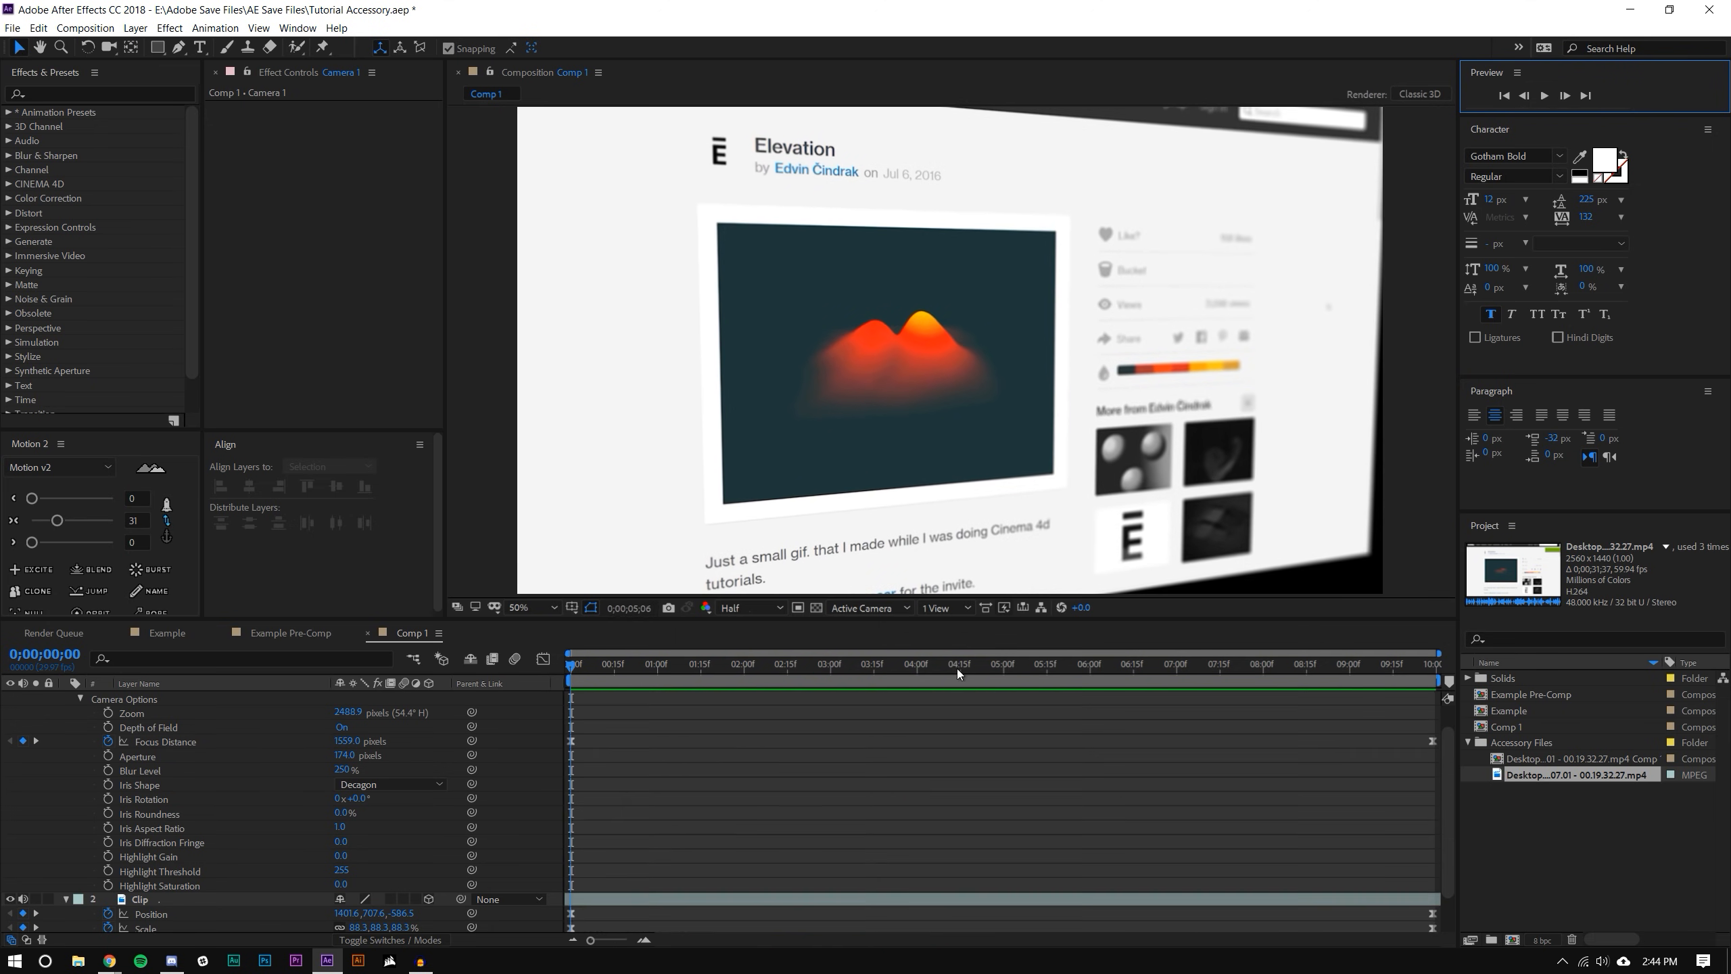
- Try different X and Y rotations for the Clip layer at 0;00;09;29 and undo them
left_click_drag(933, 668, 1651, 636)
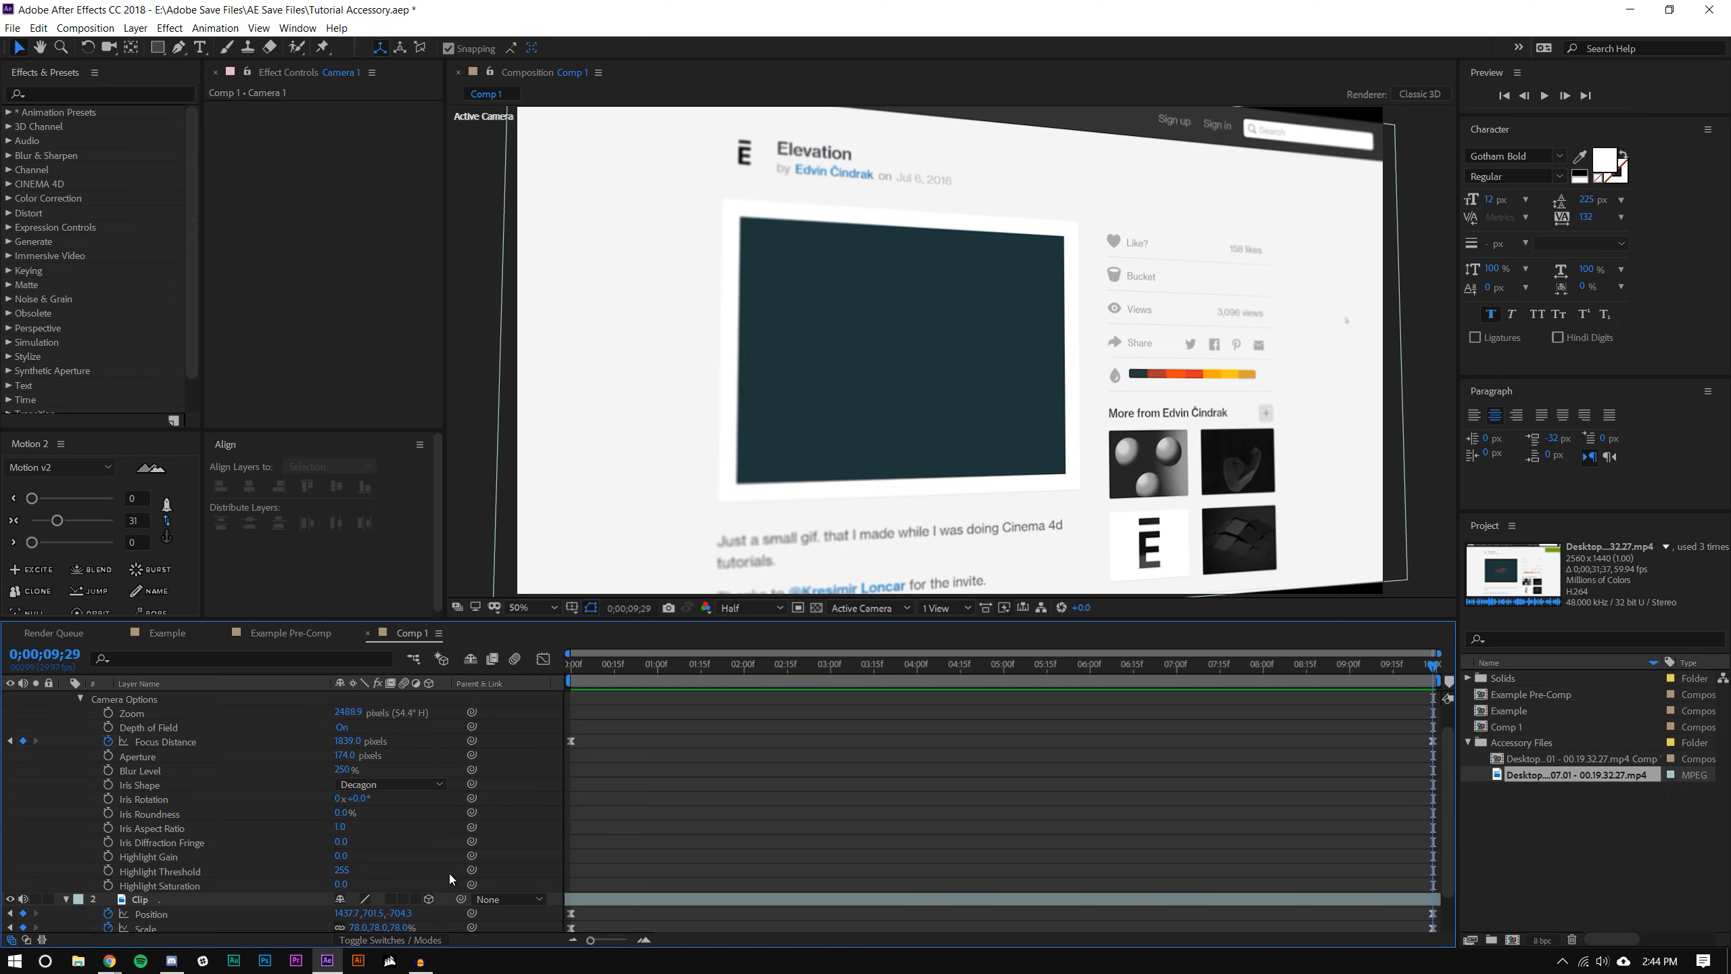
scroll(450, 878, "down", 1)
left_click(364, 916)
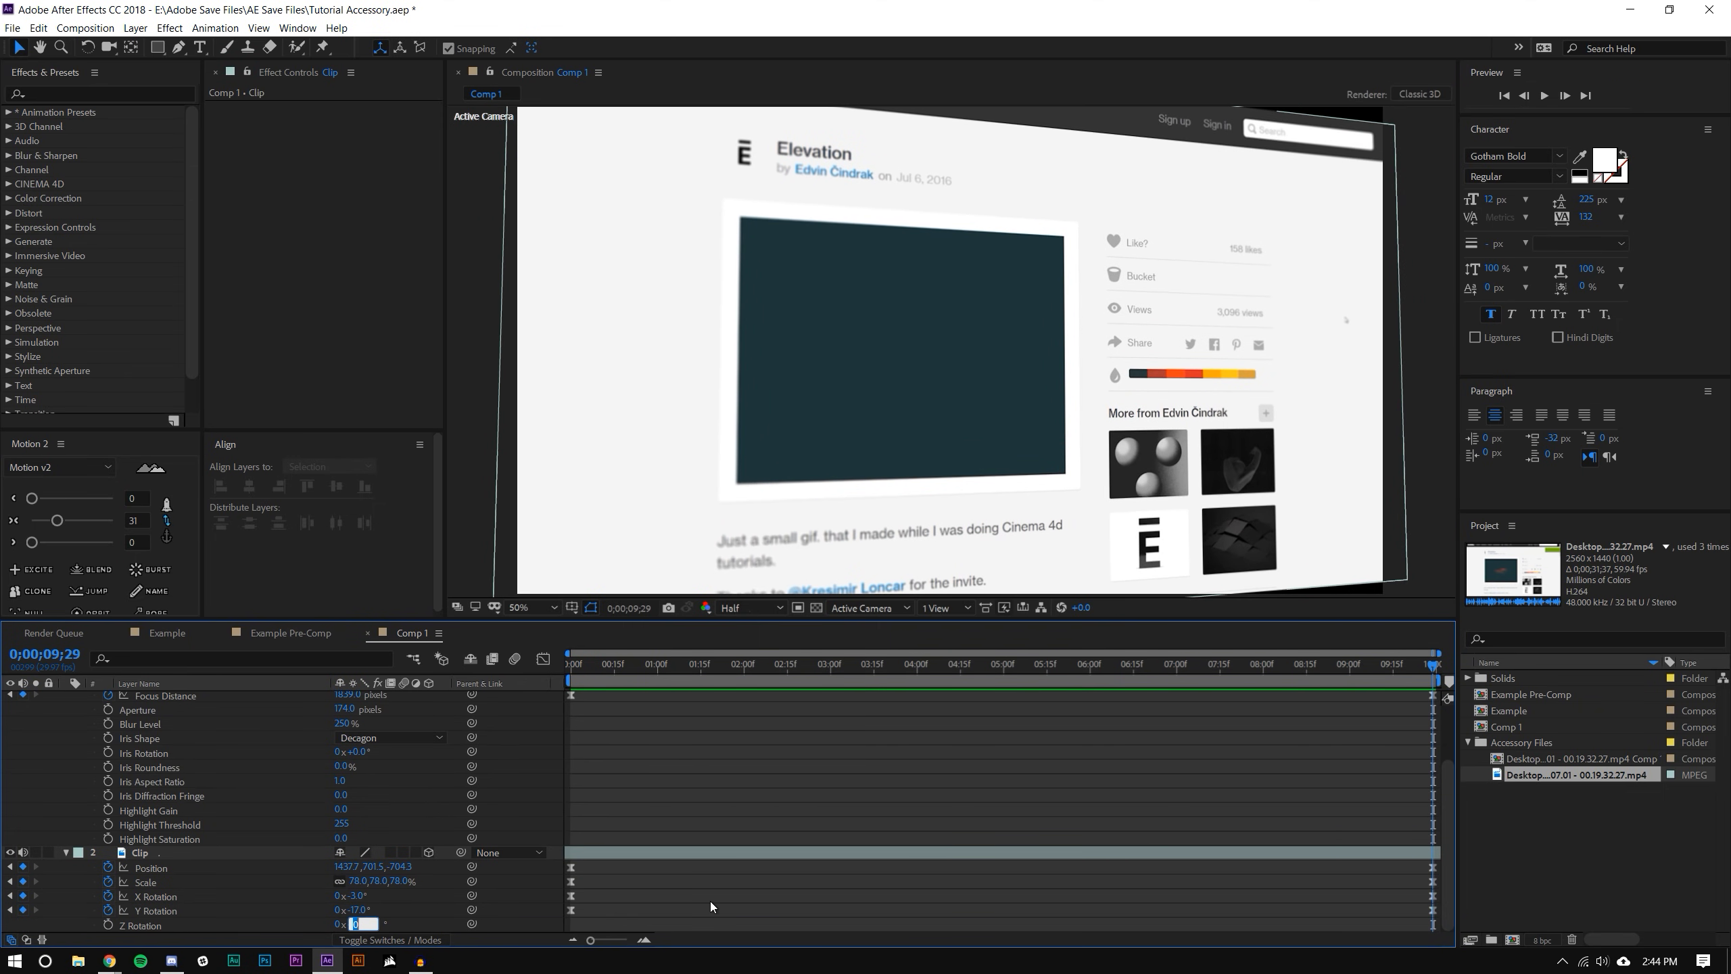
left_click_drag(355, 896, 233, 918)
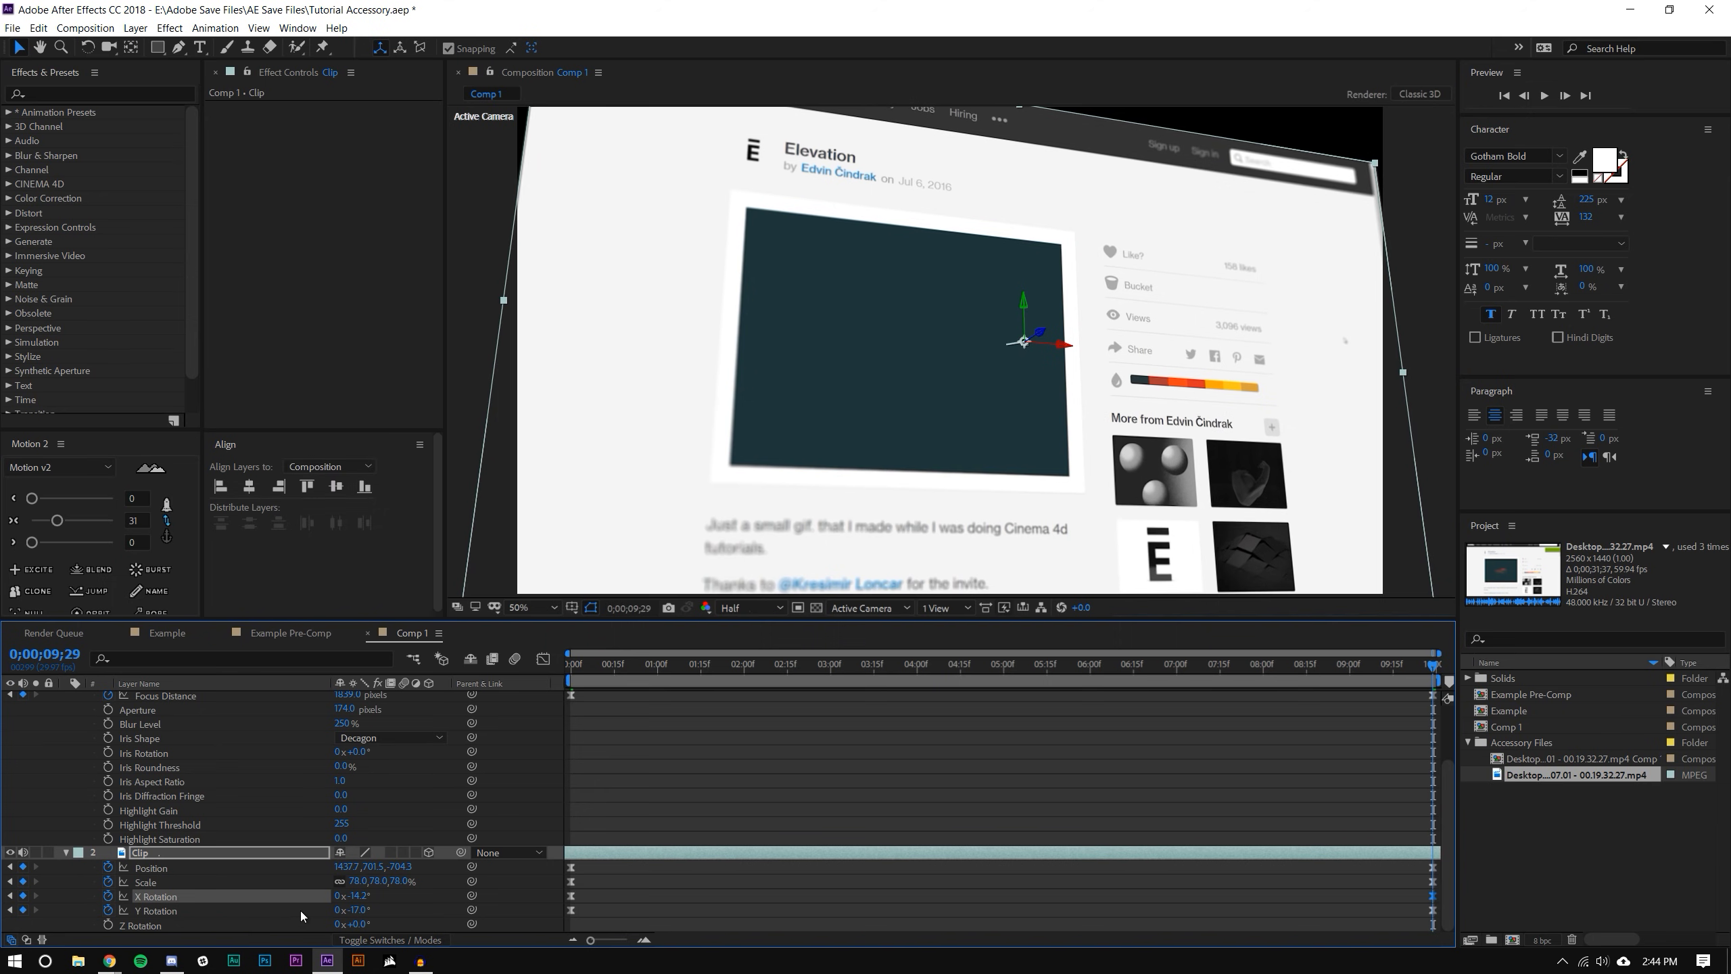
left_click_drag(359, 917, 404, 917)
key("ctrl+z")
left_click(1246, 789)
scroll(1205, 374, "down", 2)
key("ctrl+z")
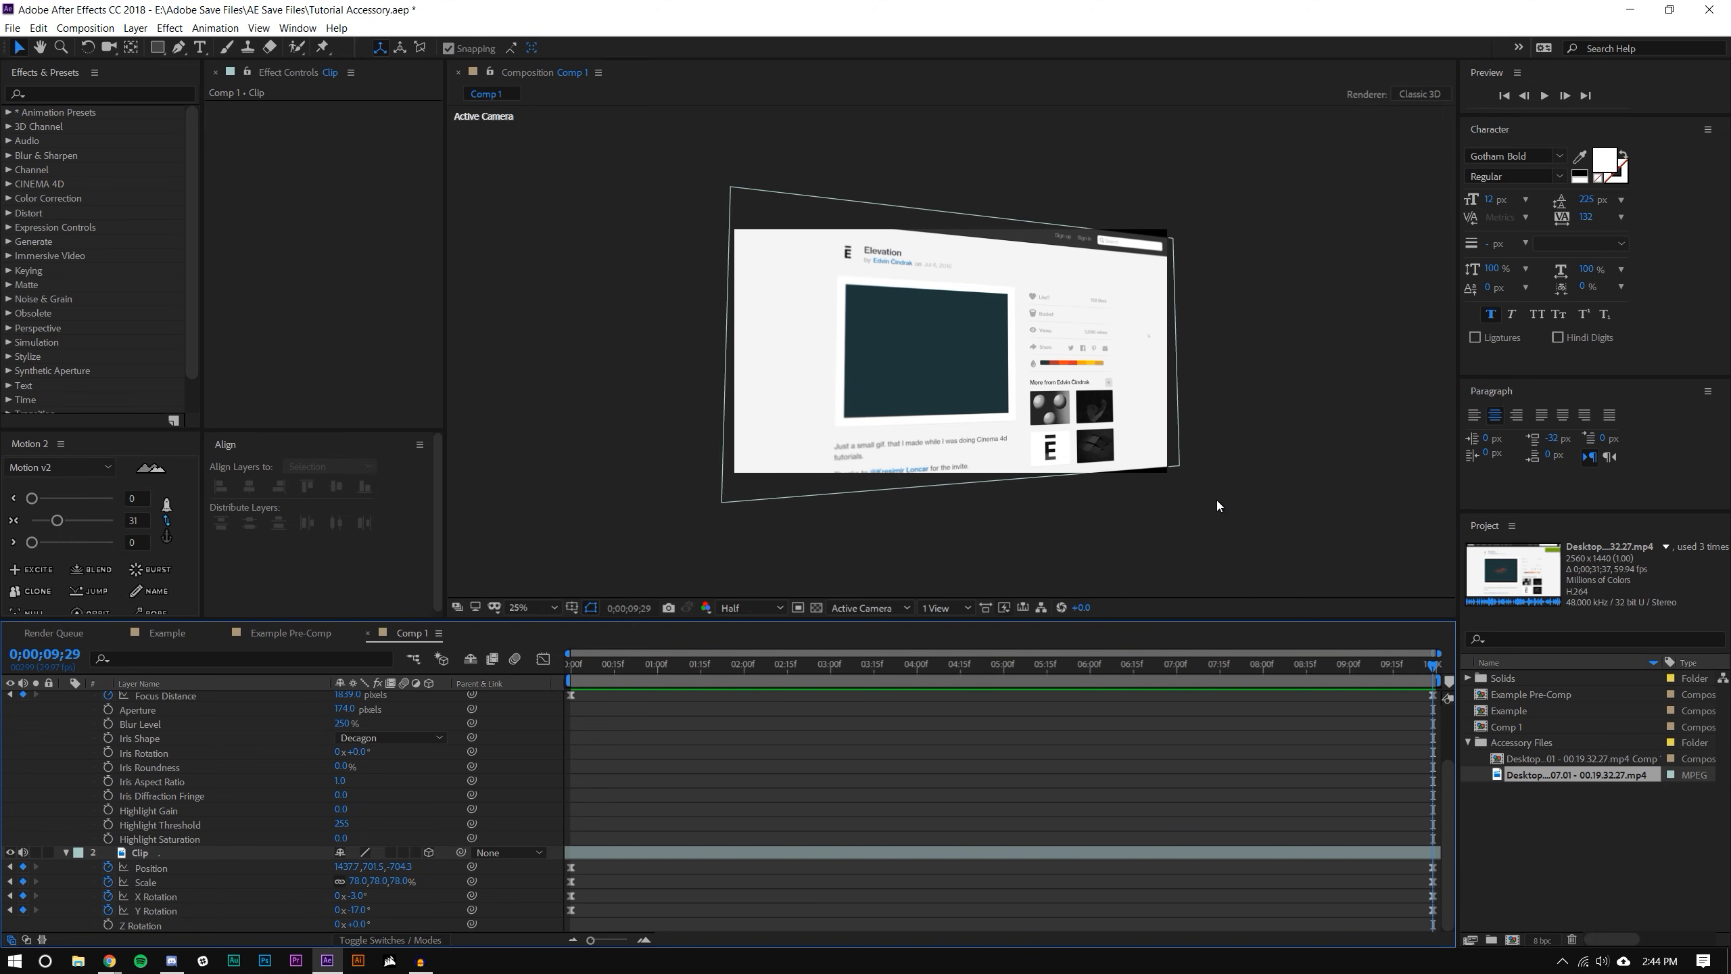
- Compare the Clip layer's outline with the composition frame at the first and last frames
key("Home")
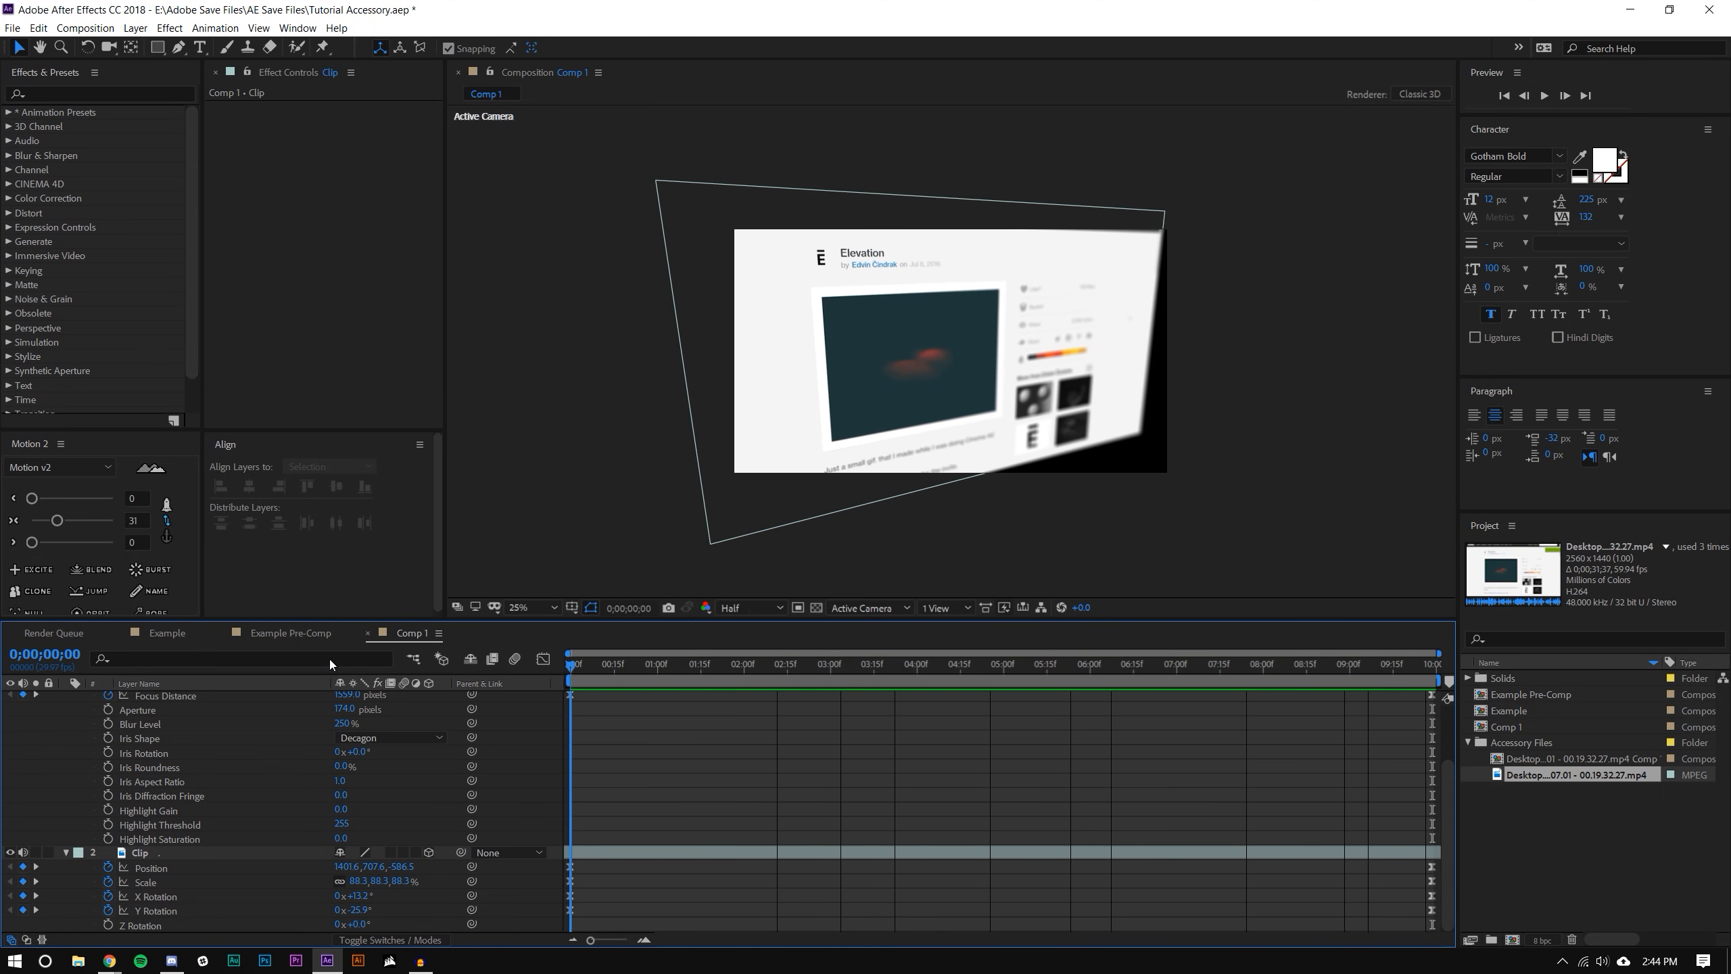
scroll(1077, 286, "up", 2)
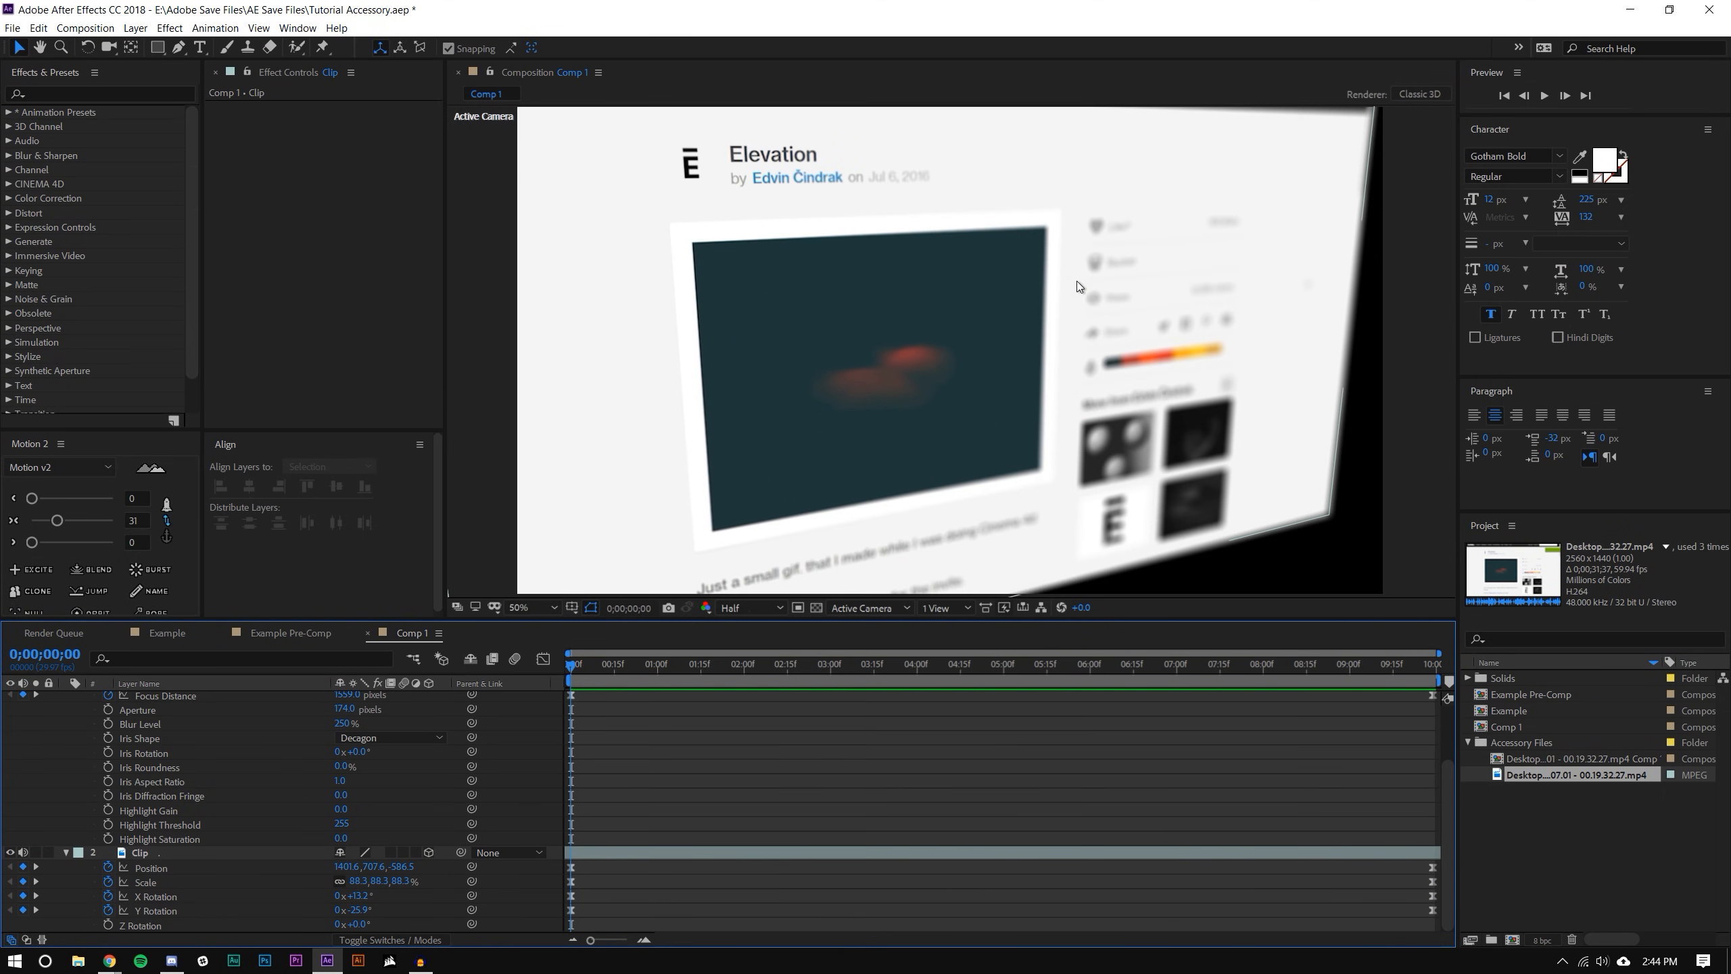
scroll(1122, 351, "down", 2)
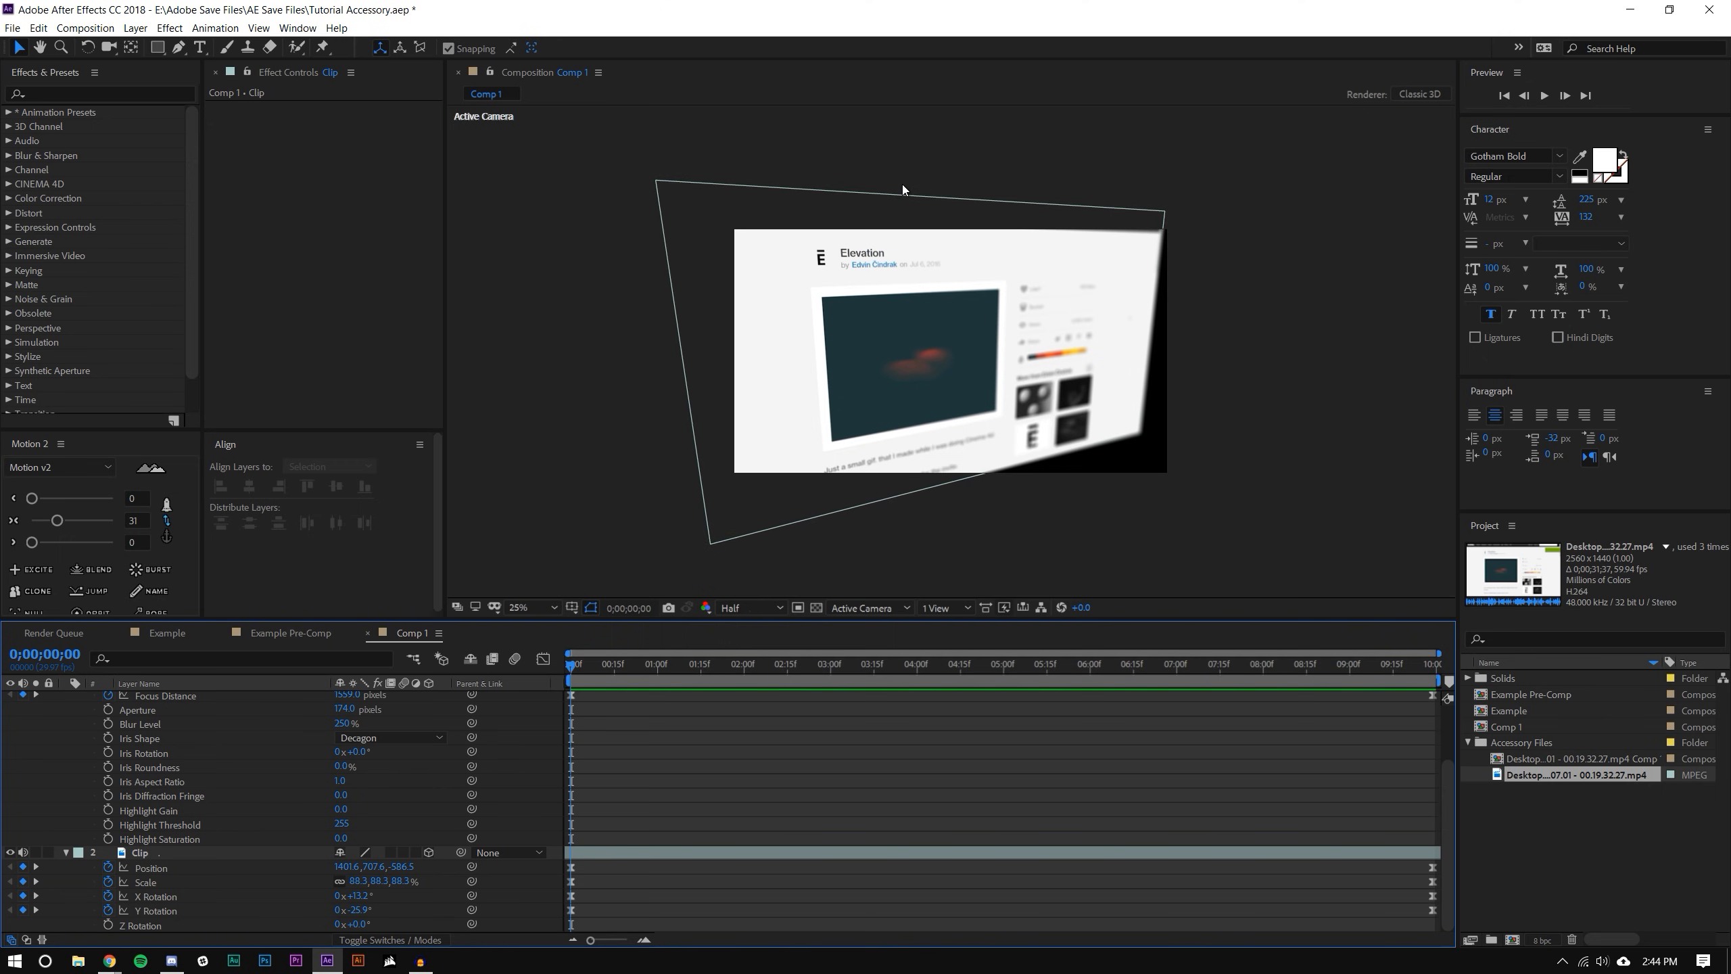
left_click_drag(570, 670, 1435, 672)
scroll(1042, 427, "up", 2)
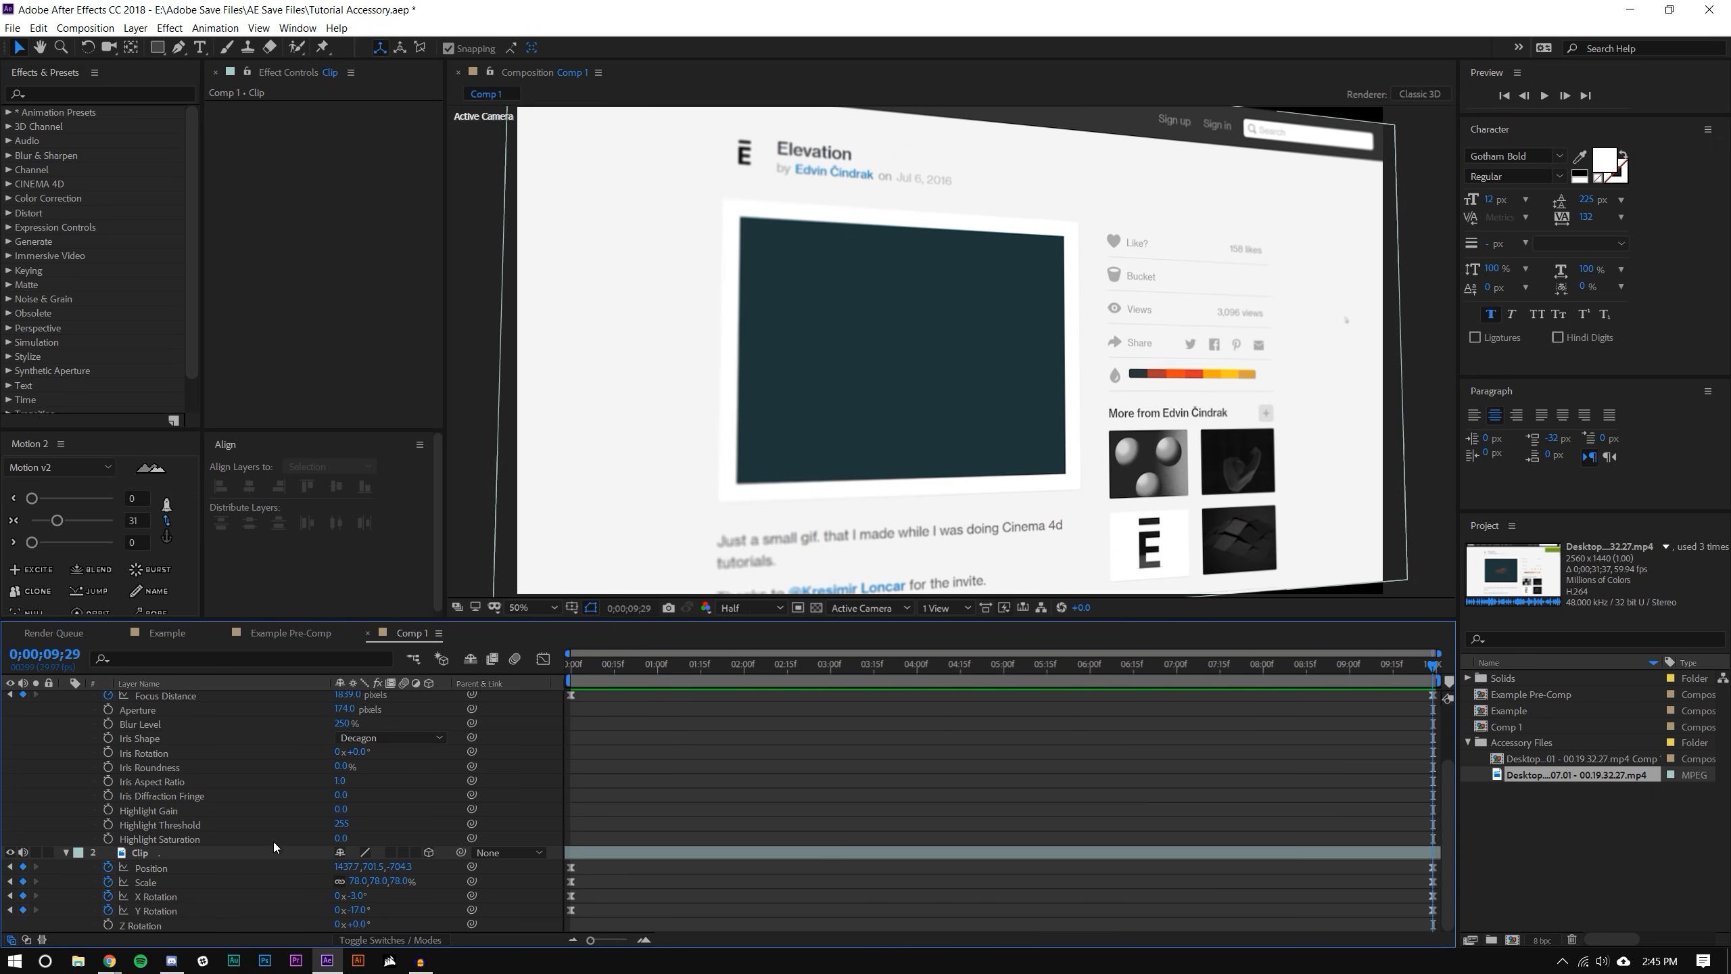
- Raise Camera 1's blur level to about 473% and check the blur at the first frame
scroll(367, 853, "up", 2)
left_click_drag(340, 781, 456, 779)
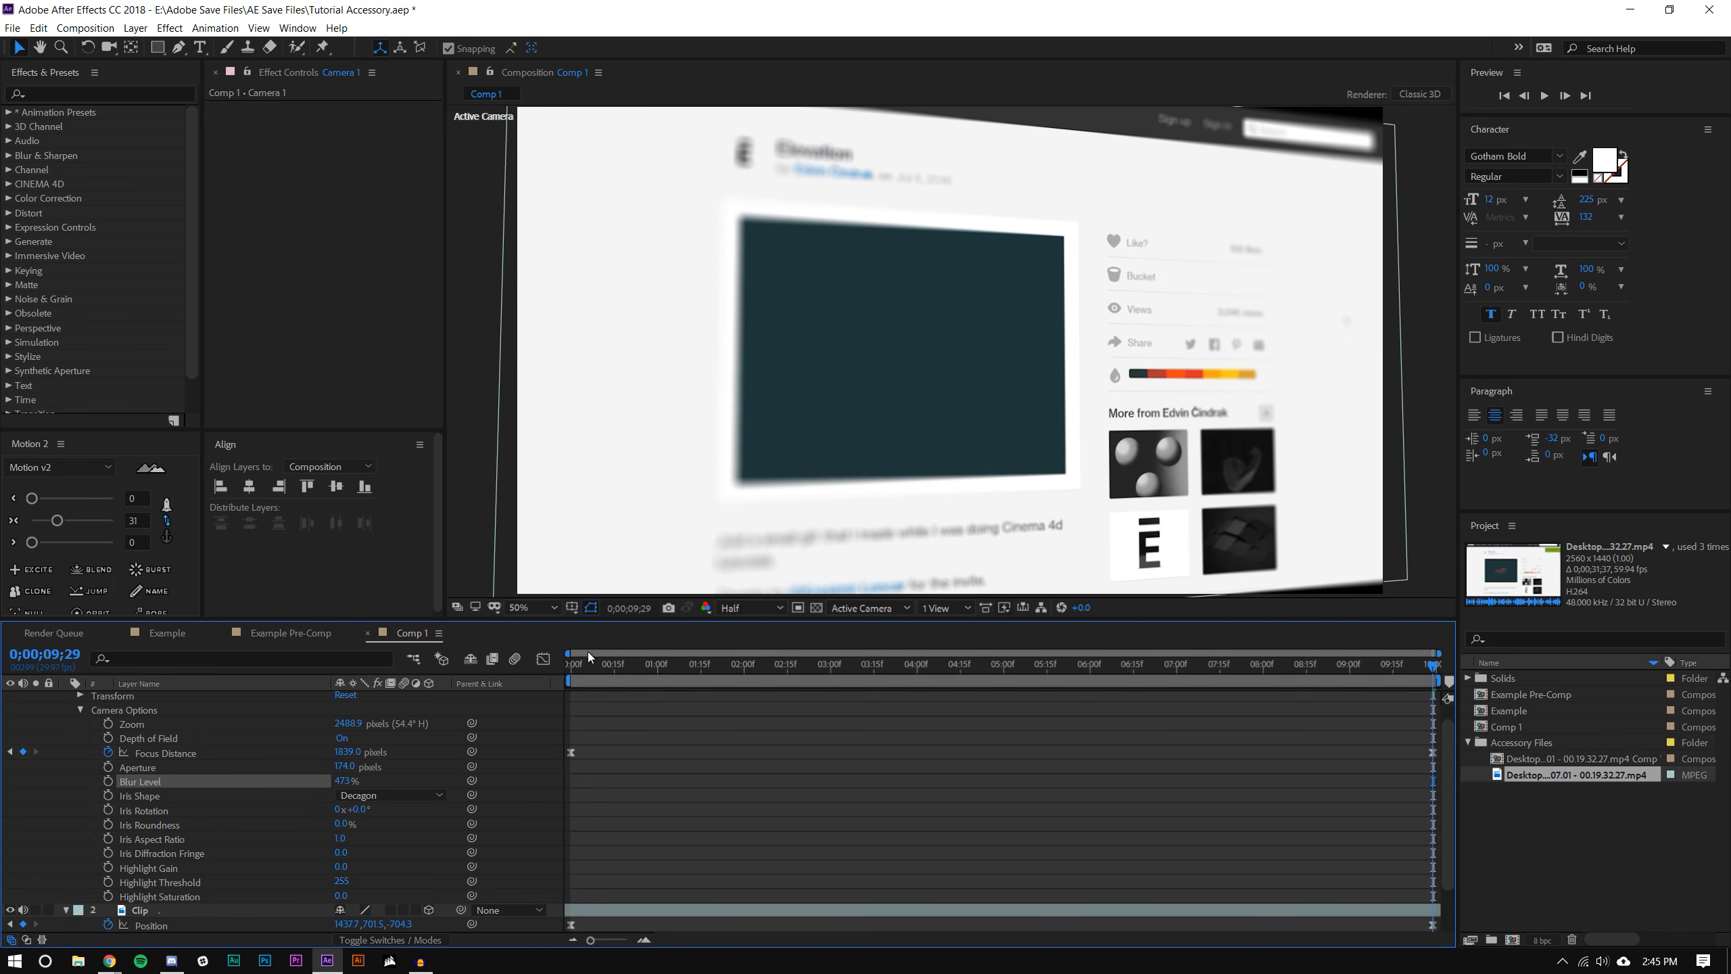
key("Home")
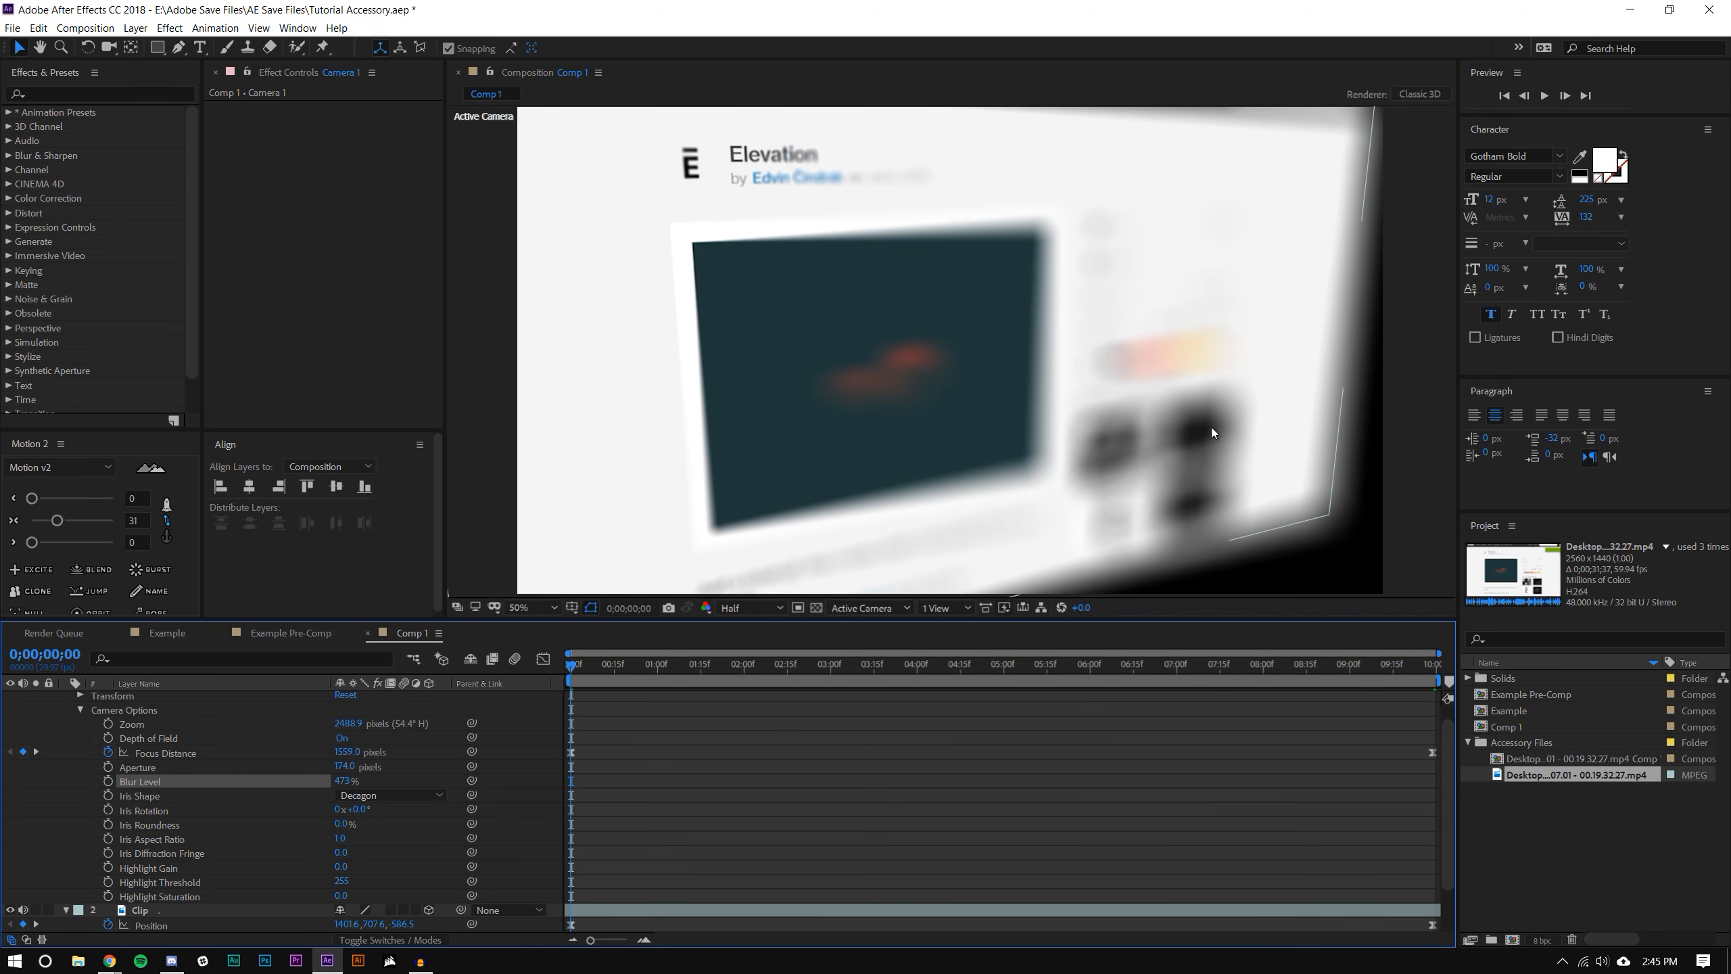
- Undo the blur increase, then keyframe Camera 1's Blur Level at 250% on the first frame and about 382% at 0;00;09;29
key("ctrl+z")
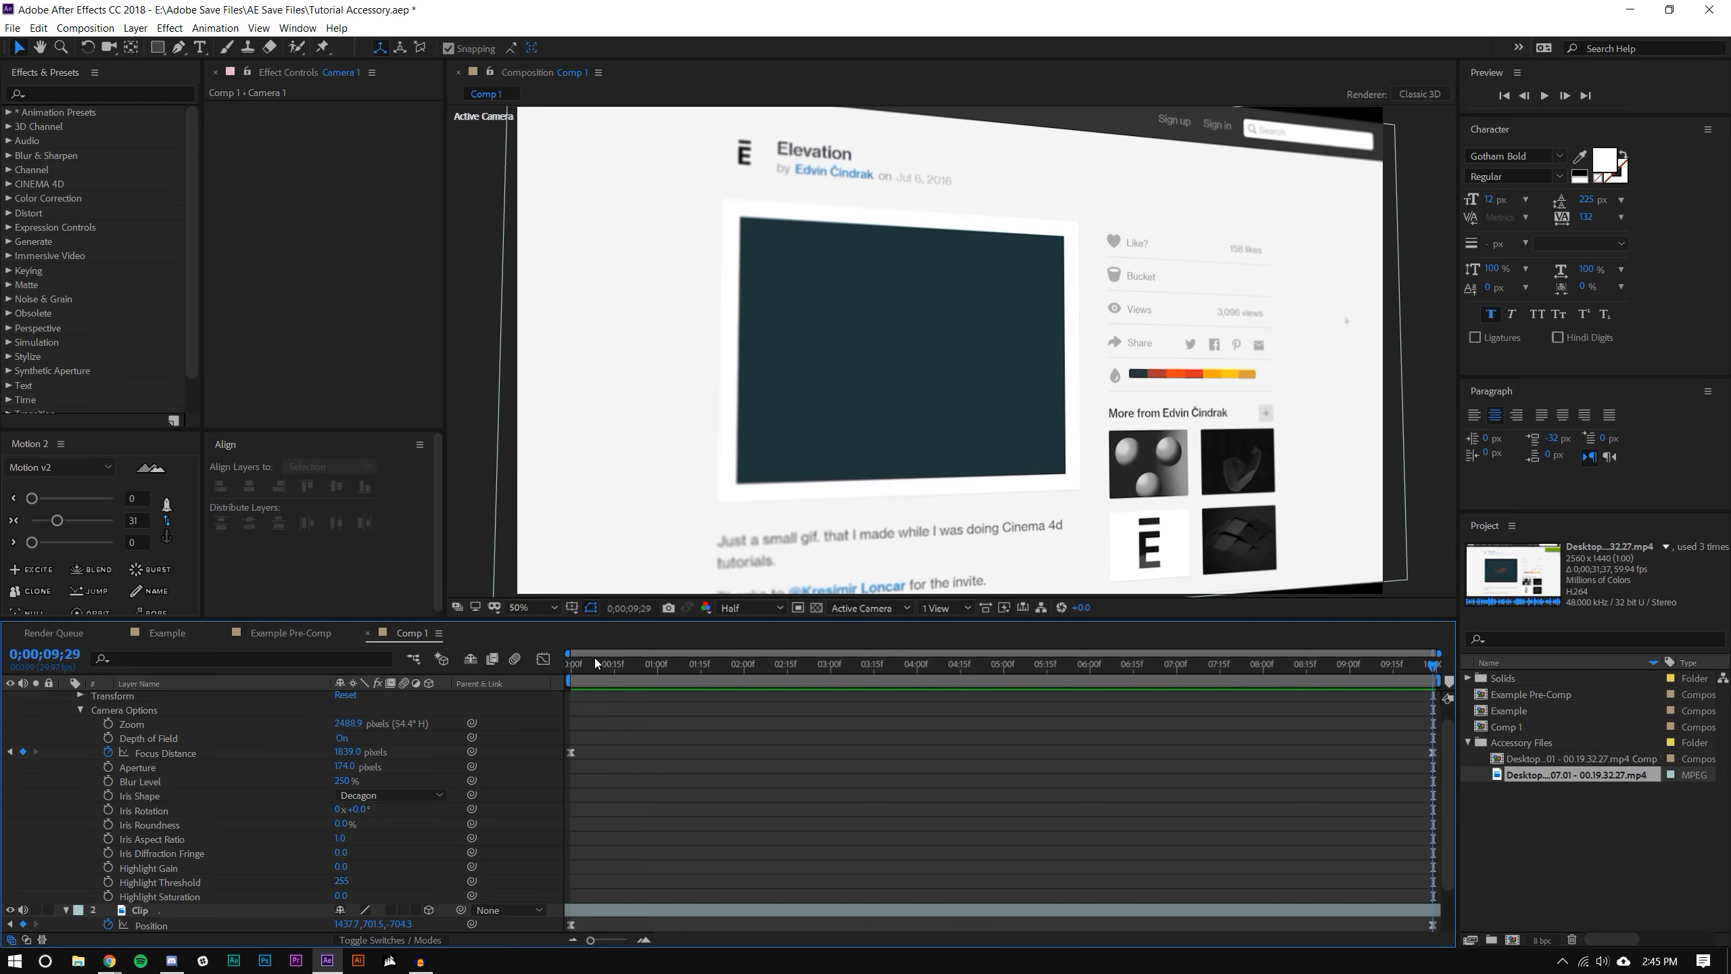
key("Home")
left_click(108, 779)
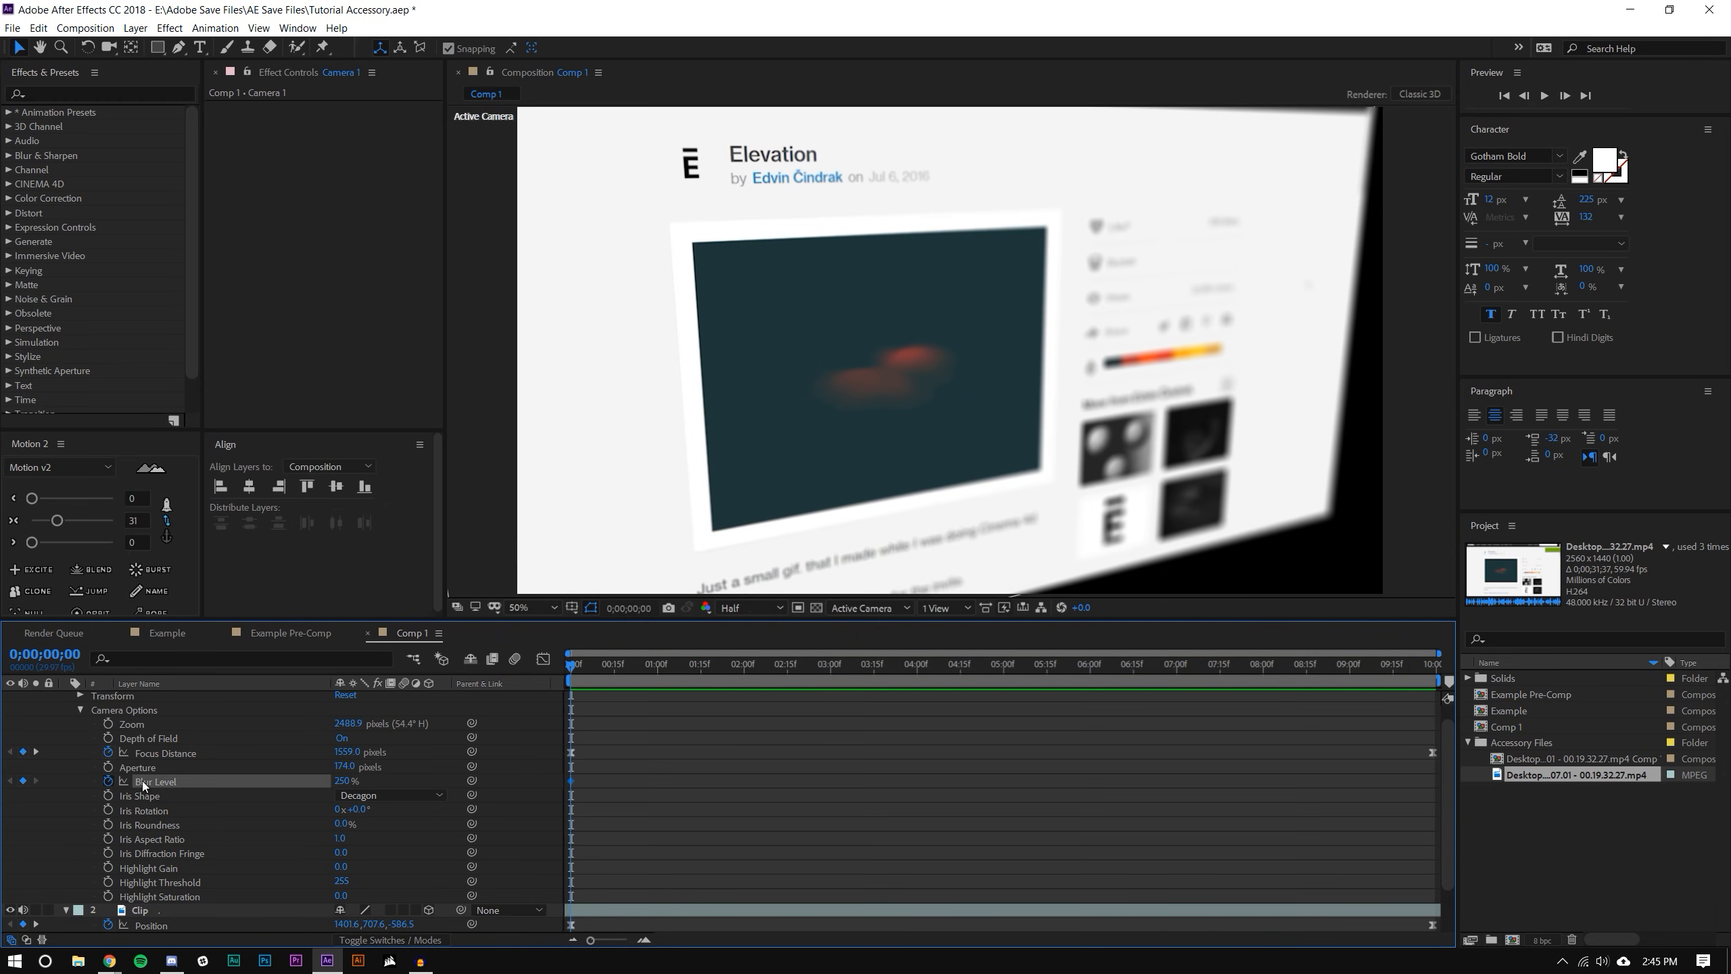
left_click_drag(666, 670, 1445, 703)
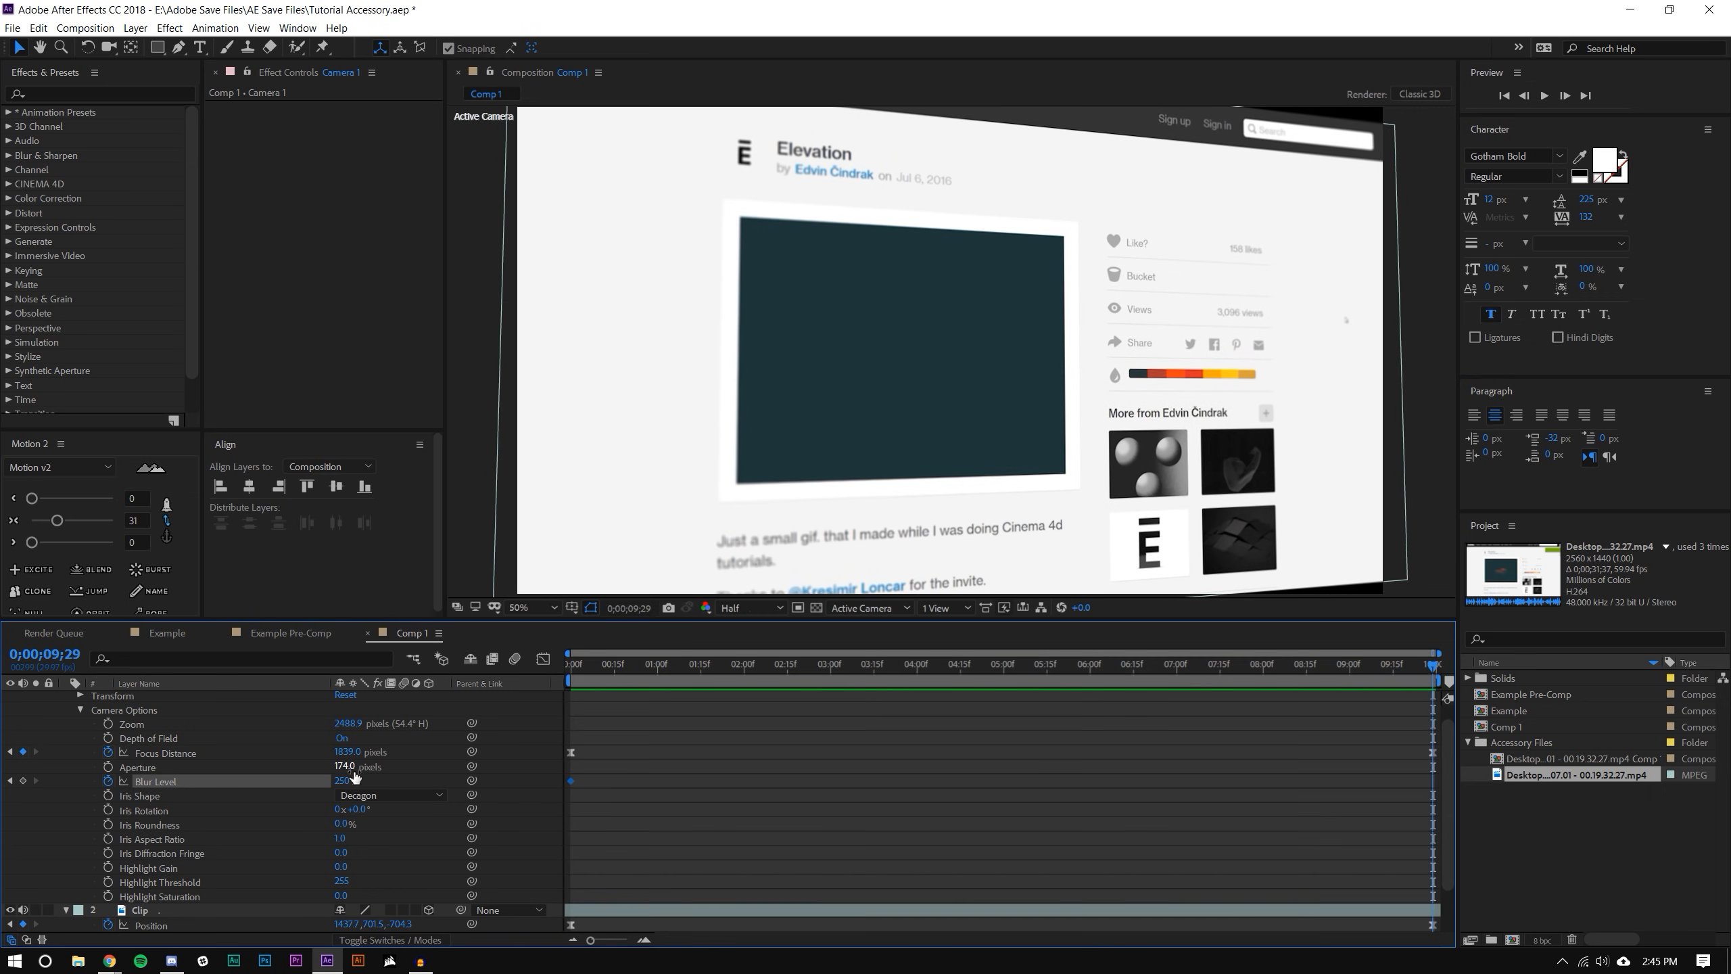
left_click_drag(349, 782, 388, 776)
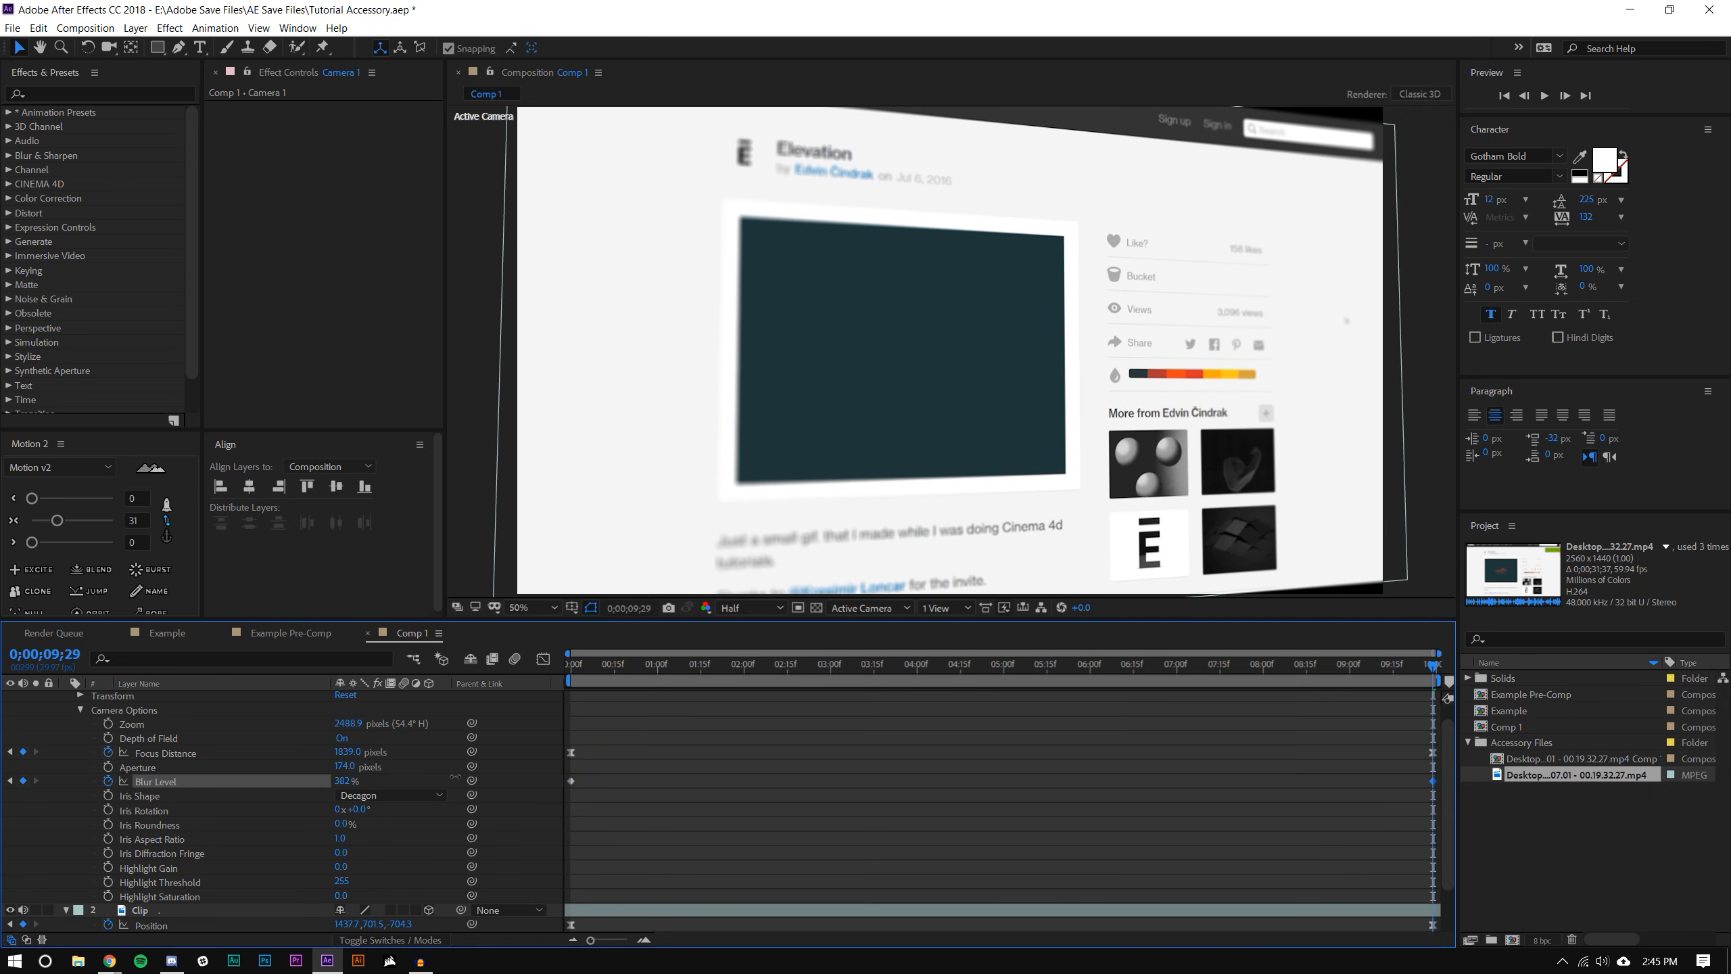
- Ease both Blur Level keyframes with the Motion v2 ease value at 31
left_click(1436, 770)
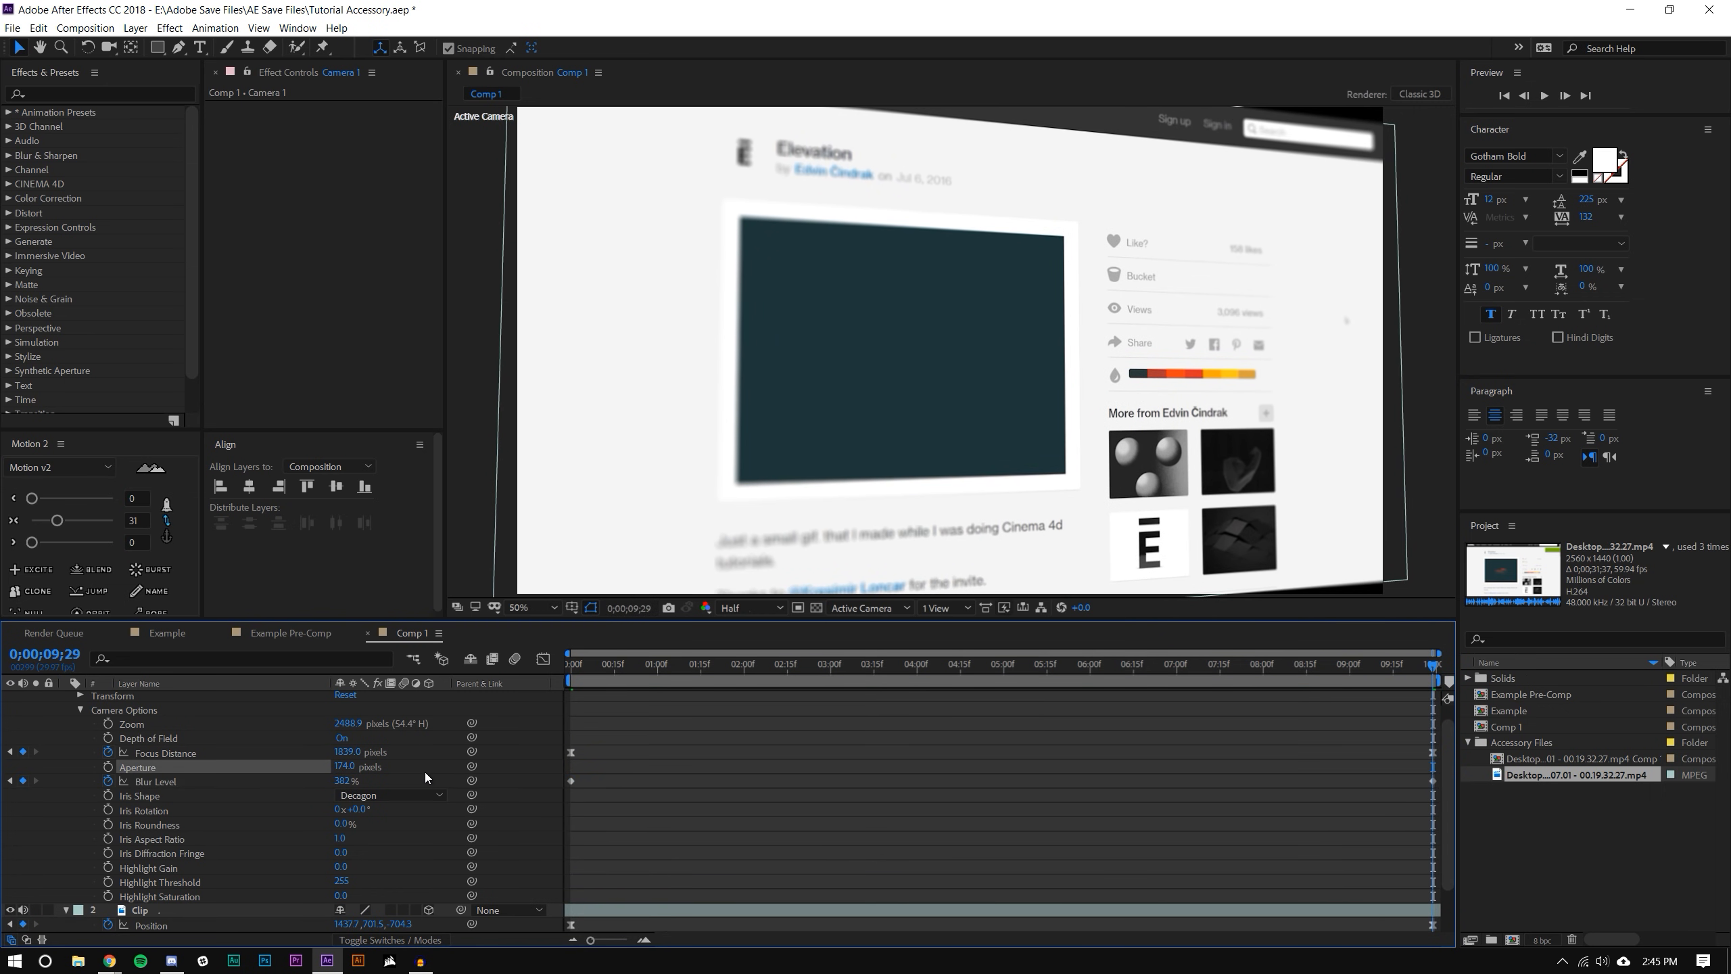
left_click_drag(570, 765, 1438, 831)
left_click(56, 522)
left_click(703, 761)
- Lower the preview resolution to Third and play back the camera shot from the first frame
left_click_drag(599, 670, 567, 671)
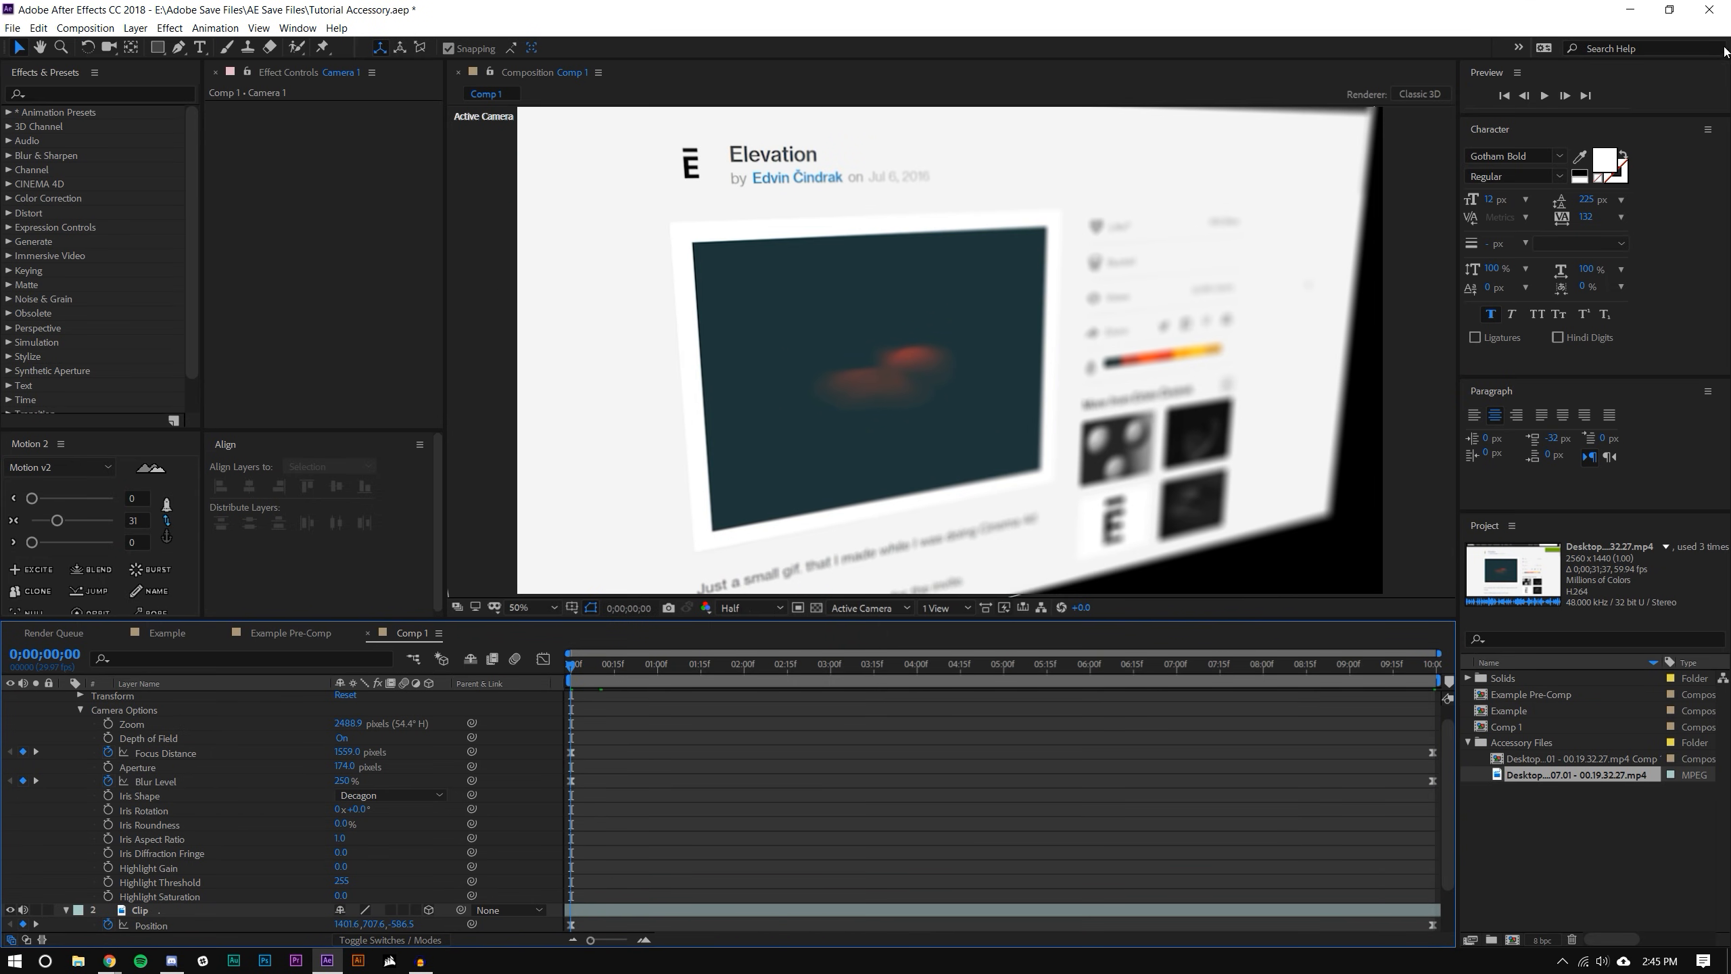
left_click(748, 594)
left_click(746, 607)
left_click(744, 673)
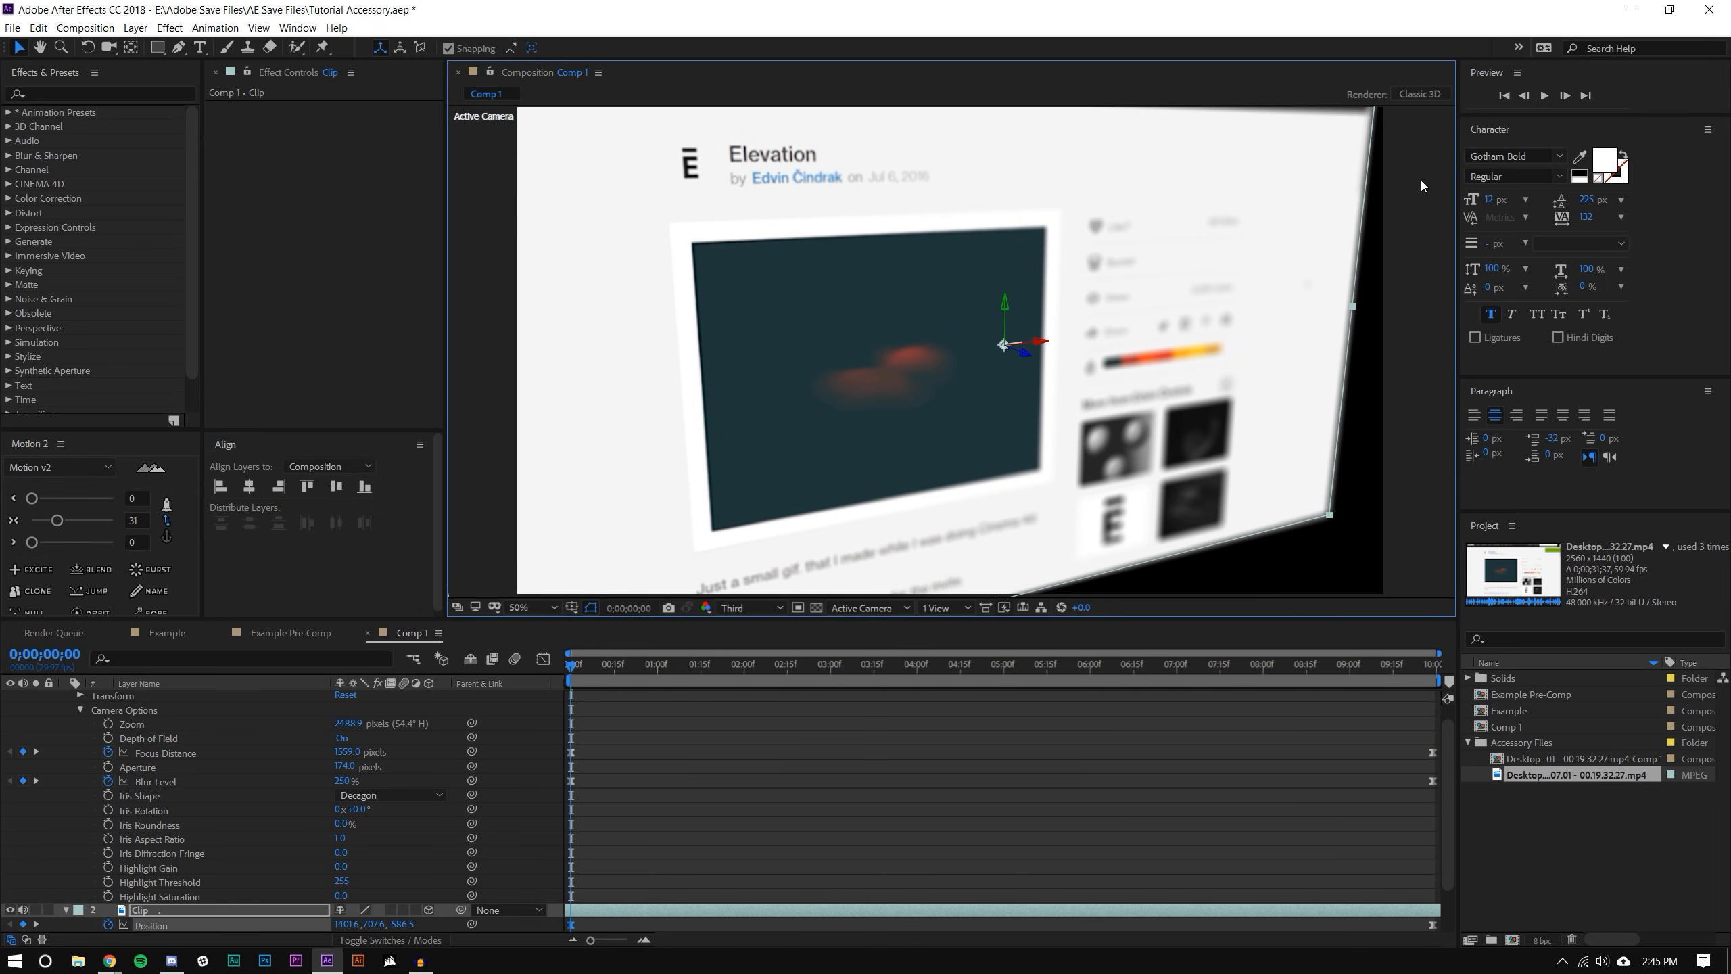
left_click(1551, 99)
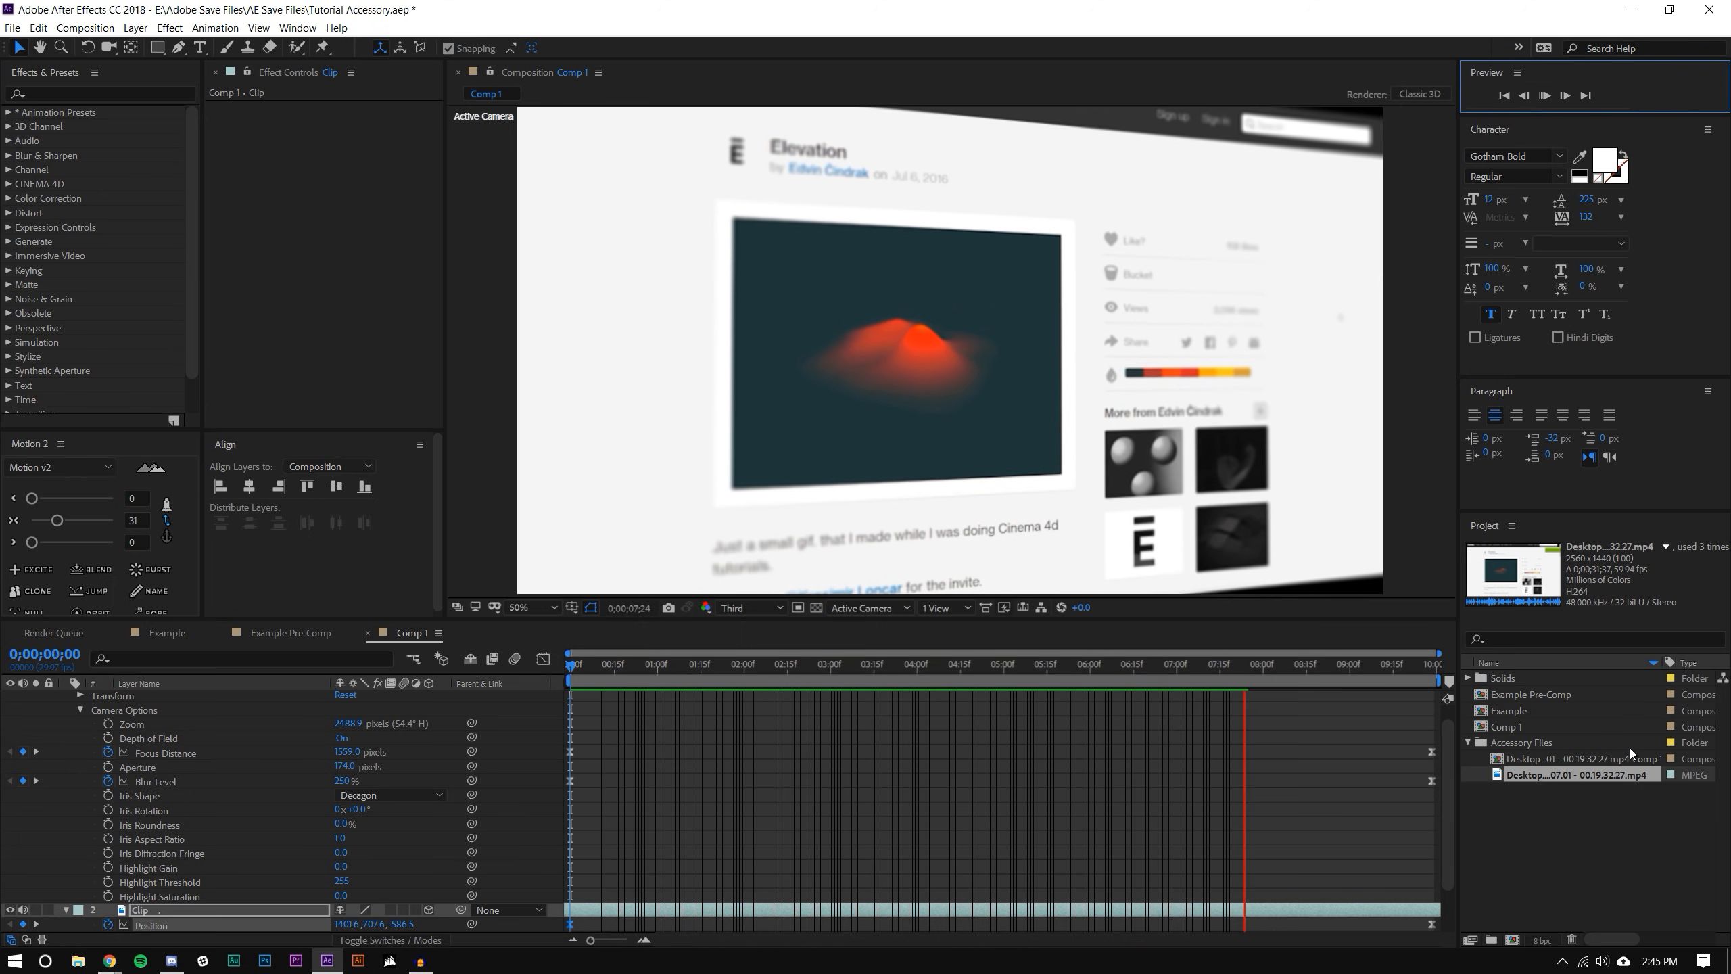
left_click_drag(1252, 667, 1479, 654)
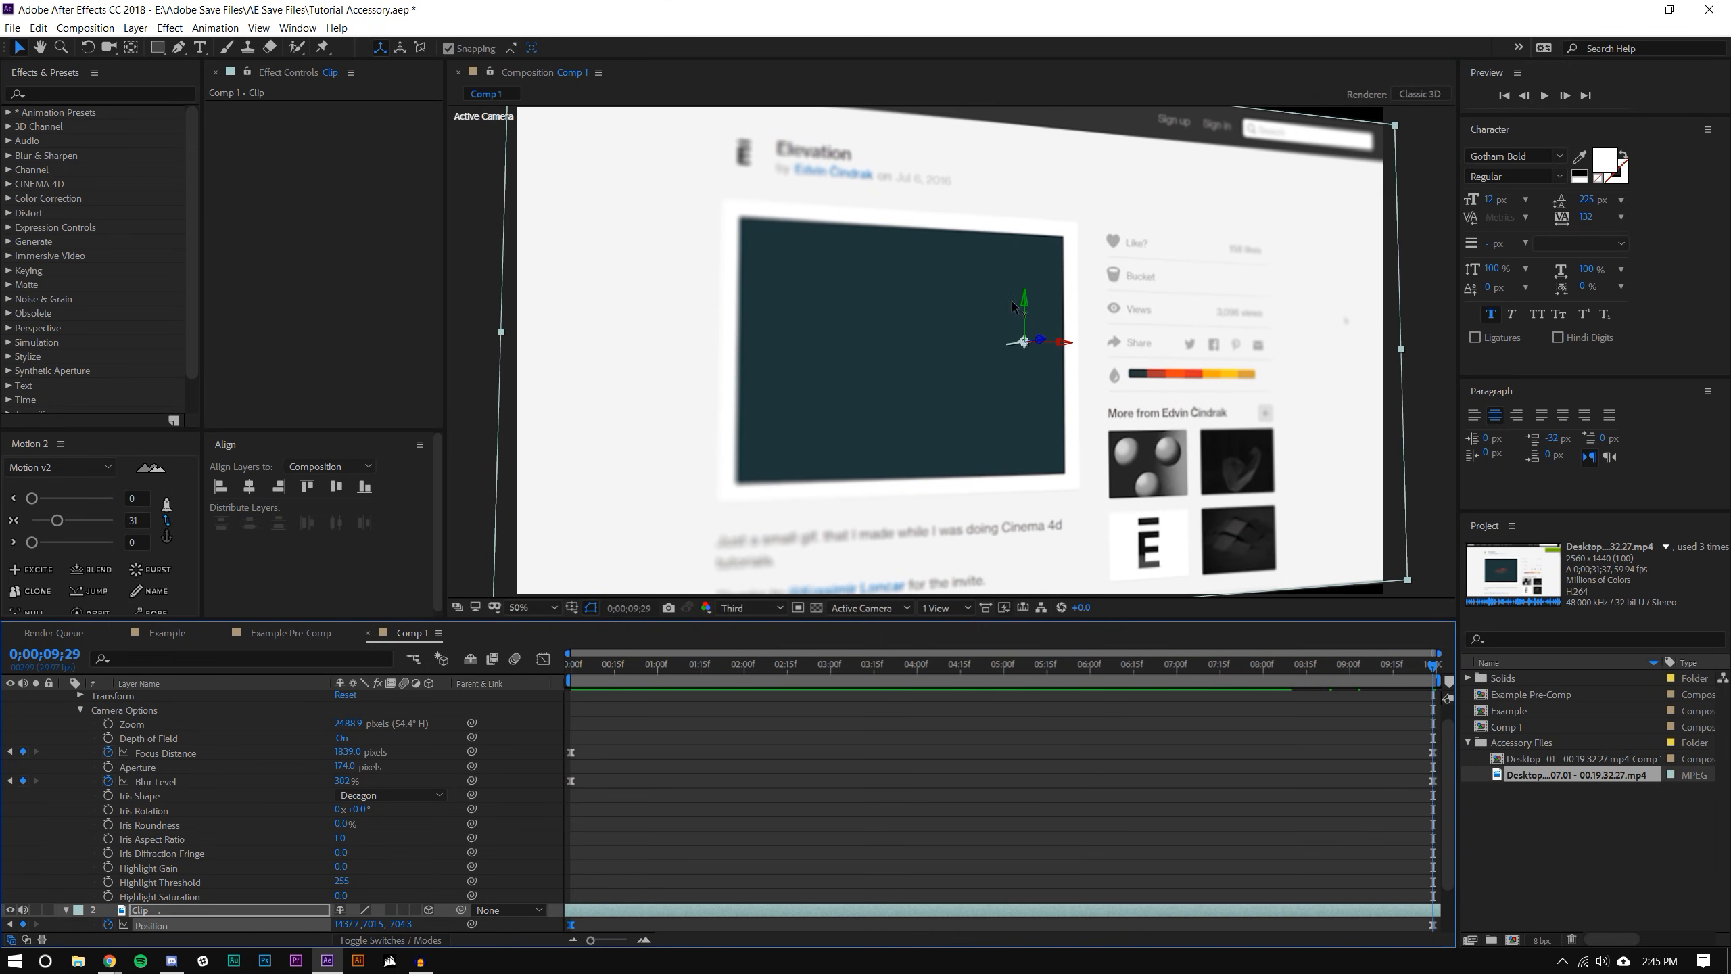
- Create a 2560 x 1440 white solid and place it beneath the Clip layer as a background
scroll(989, 293, "down", 2)
left_click(997, 586)
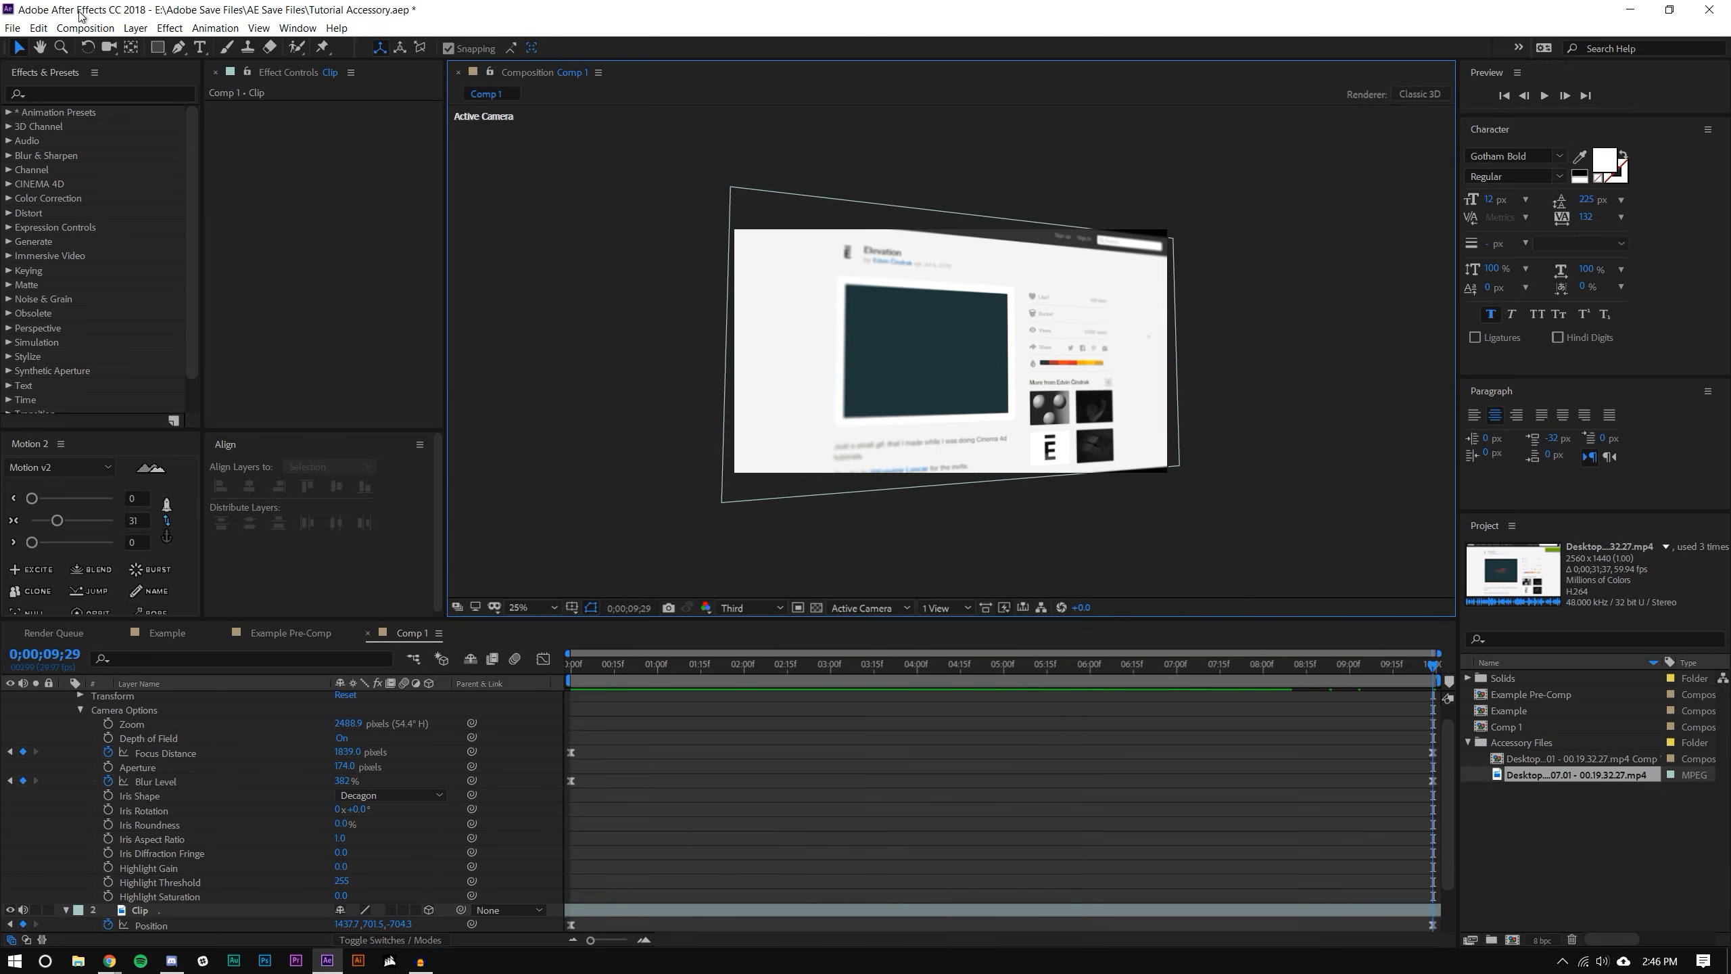
left_click(136, 28)
mouse_move(204, 47)
left_click(450, 63)
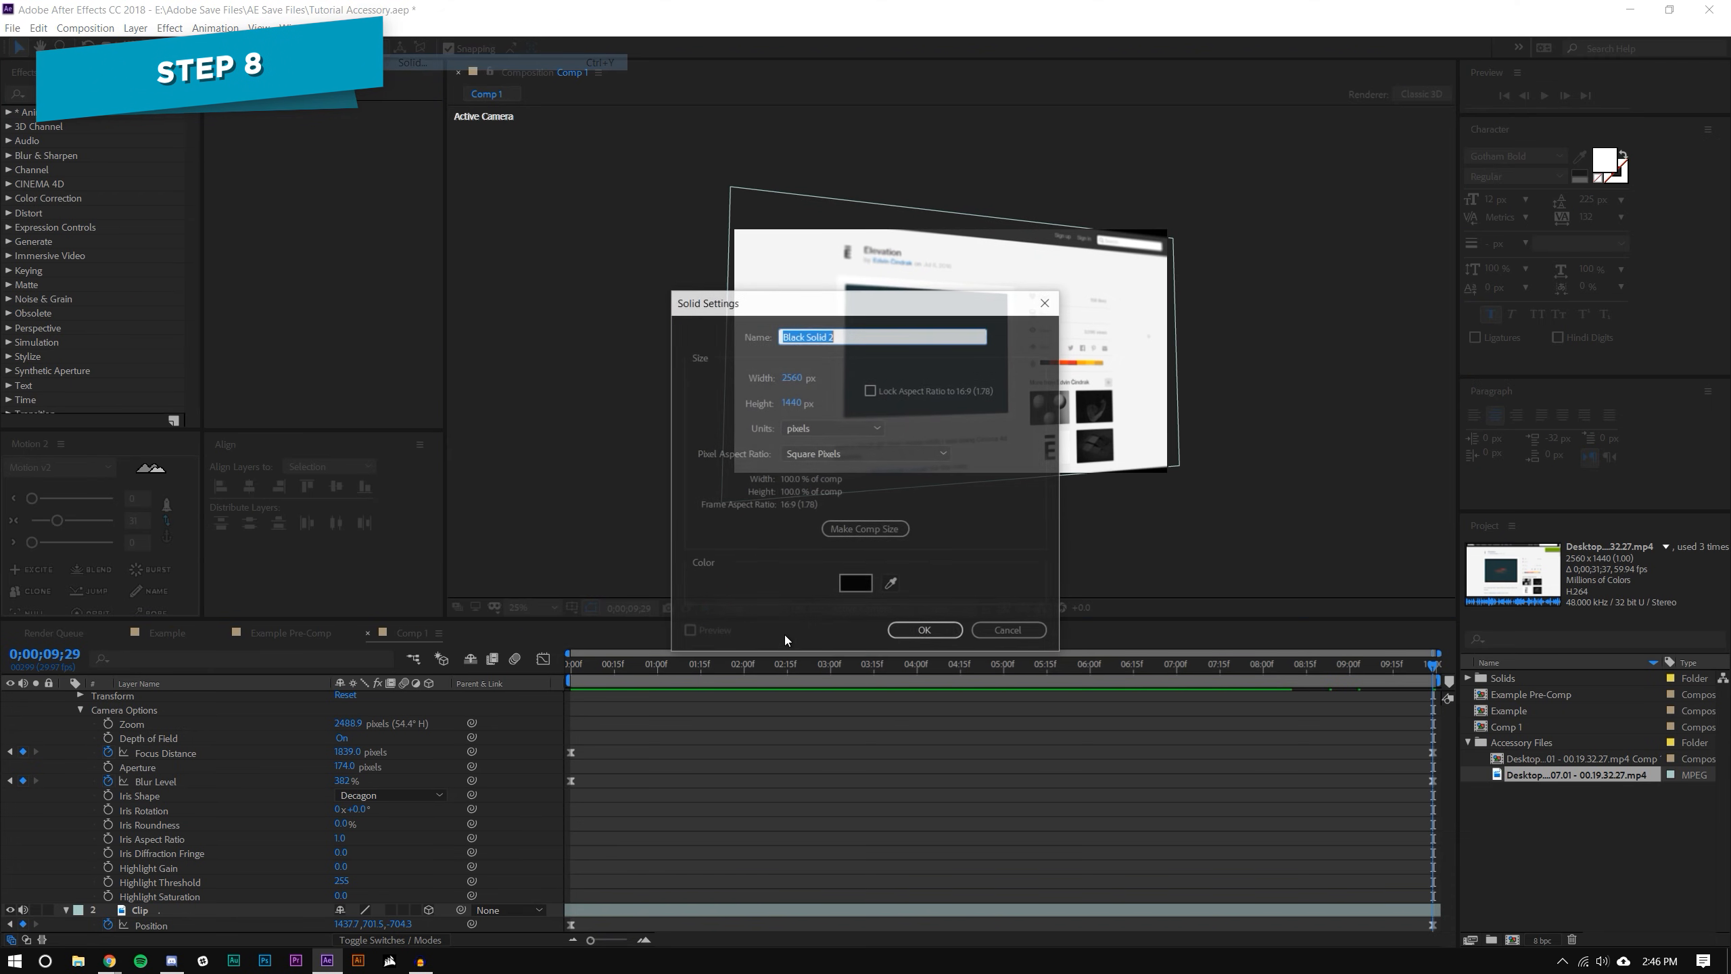
left_click(864, 586)
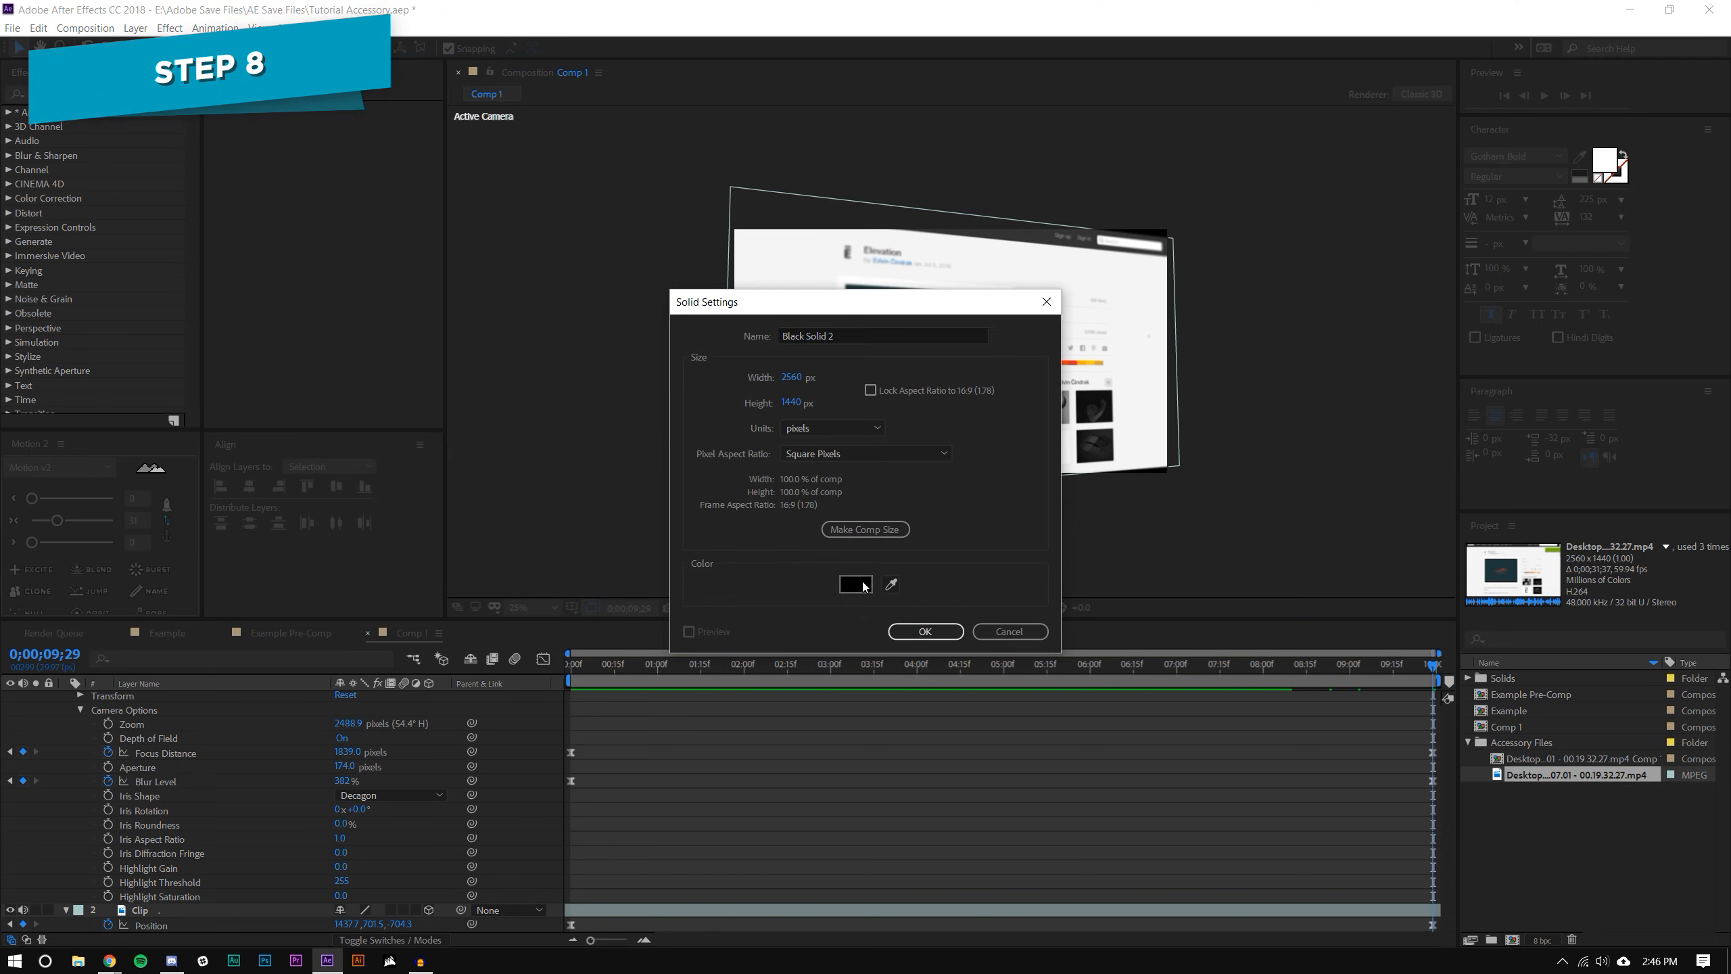
type("ffffff")
key("Return")
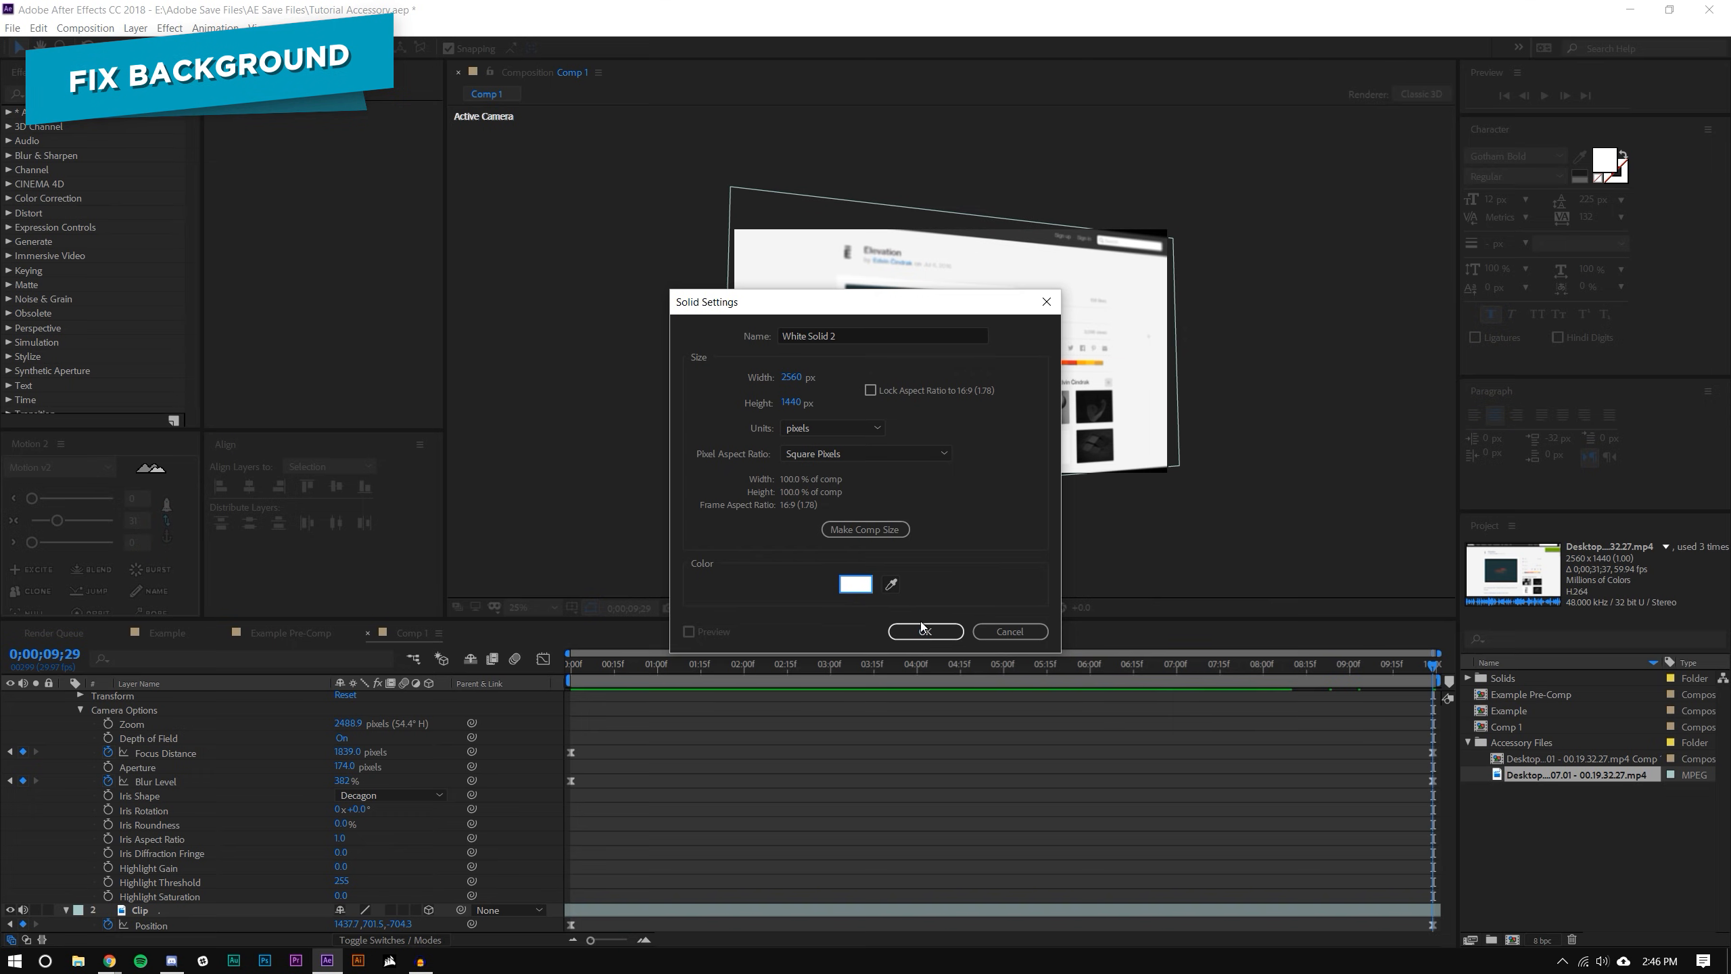
left_click(925, 631)
left_click_drag(187, 702, 188, 924)
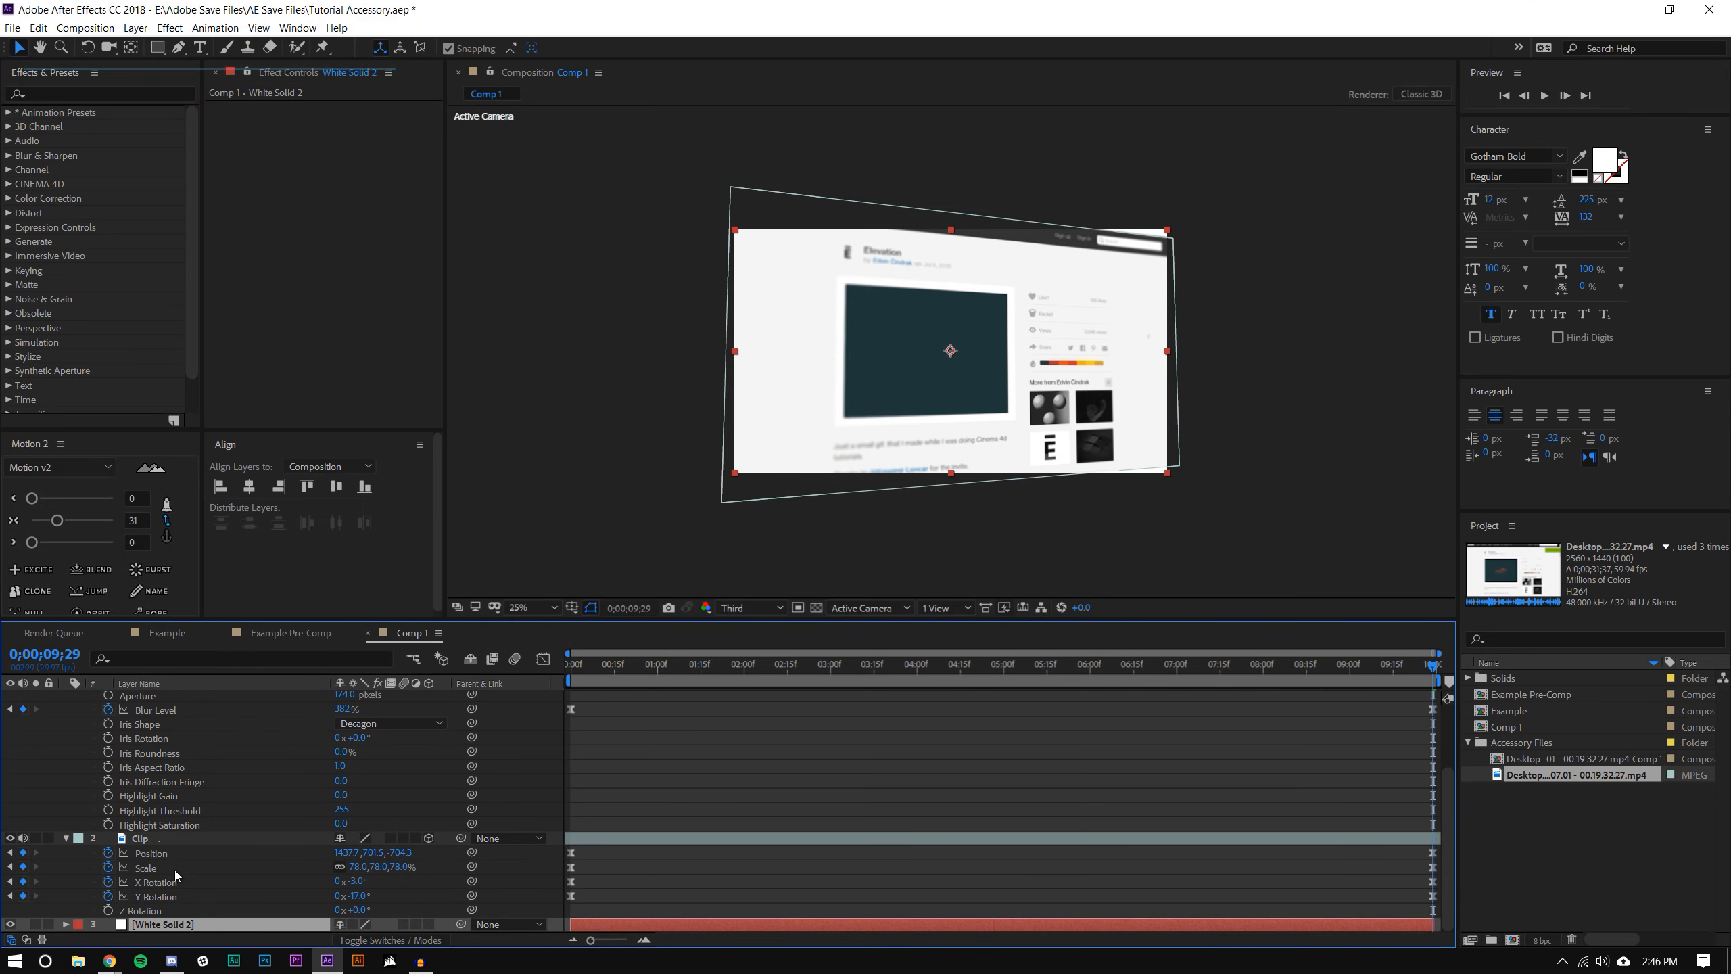
- Check the white background behind the clip at 0;00;01;19 and delete the white solid
left_click(67, 839)
scroll(195, 817, "up", 2)
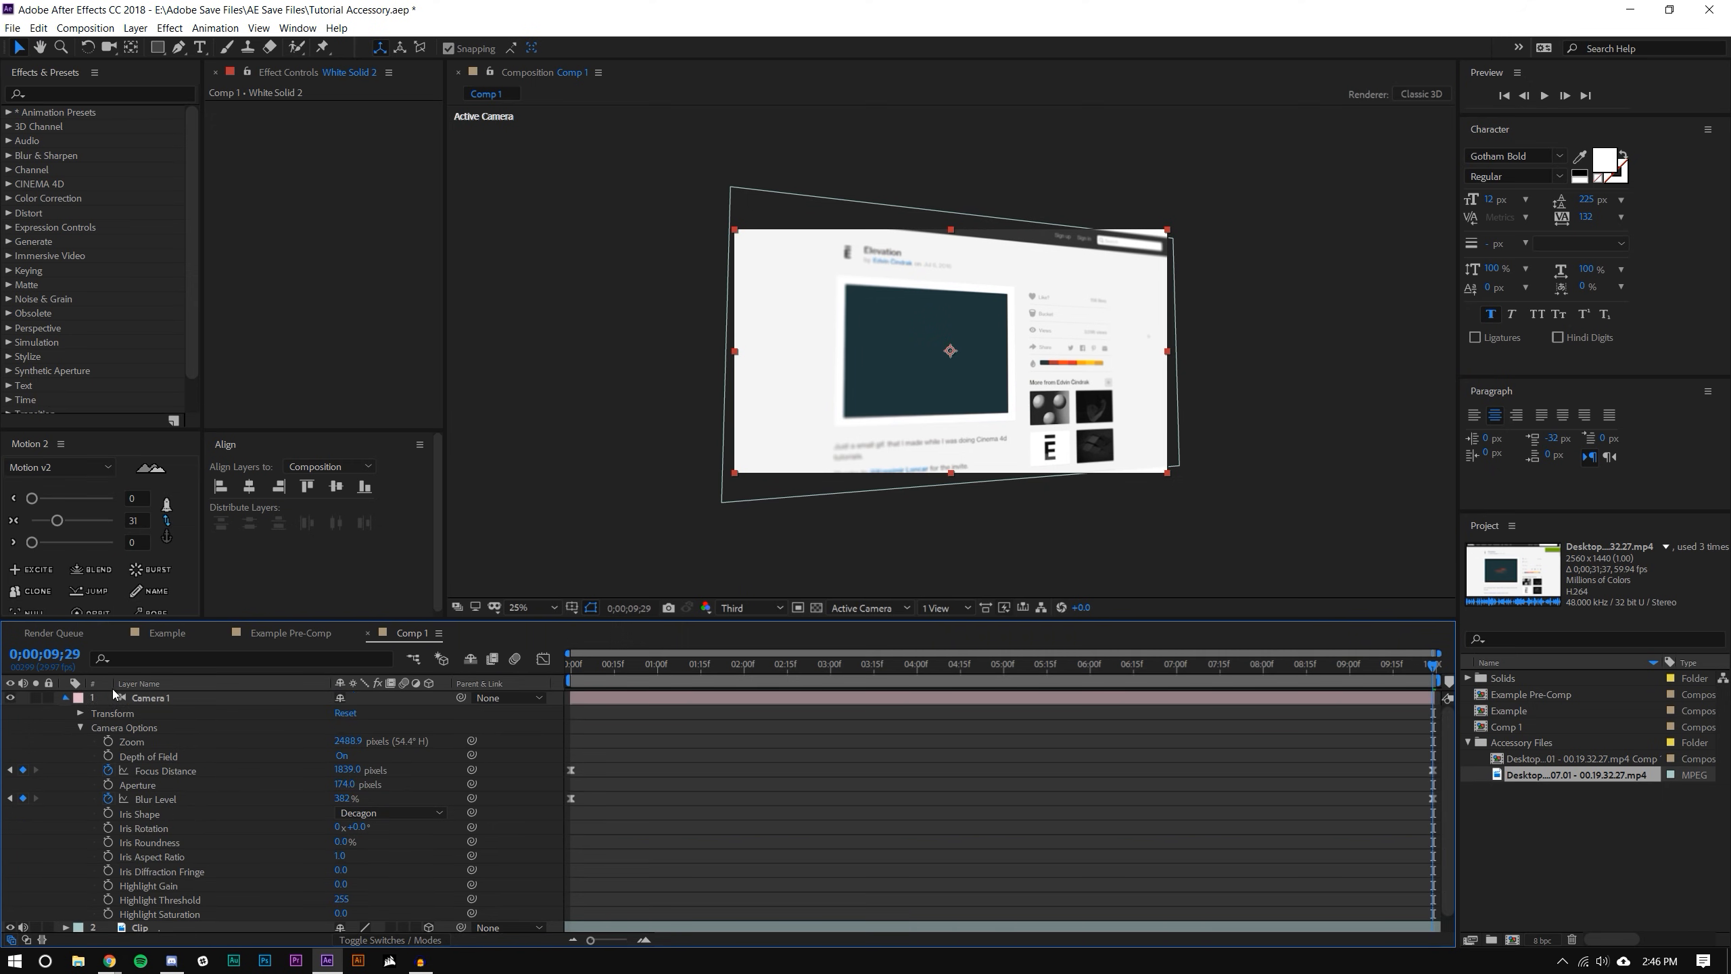
left_click(65, 697)
left_click(1420, 534)
left_click_drag(596, 676, 712, 665)
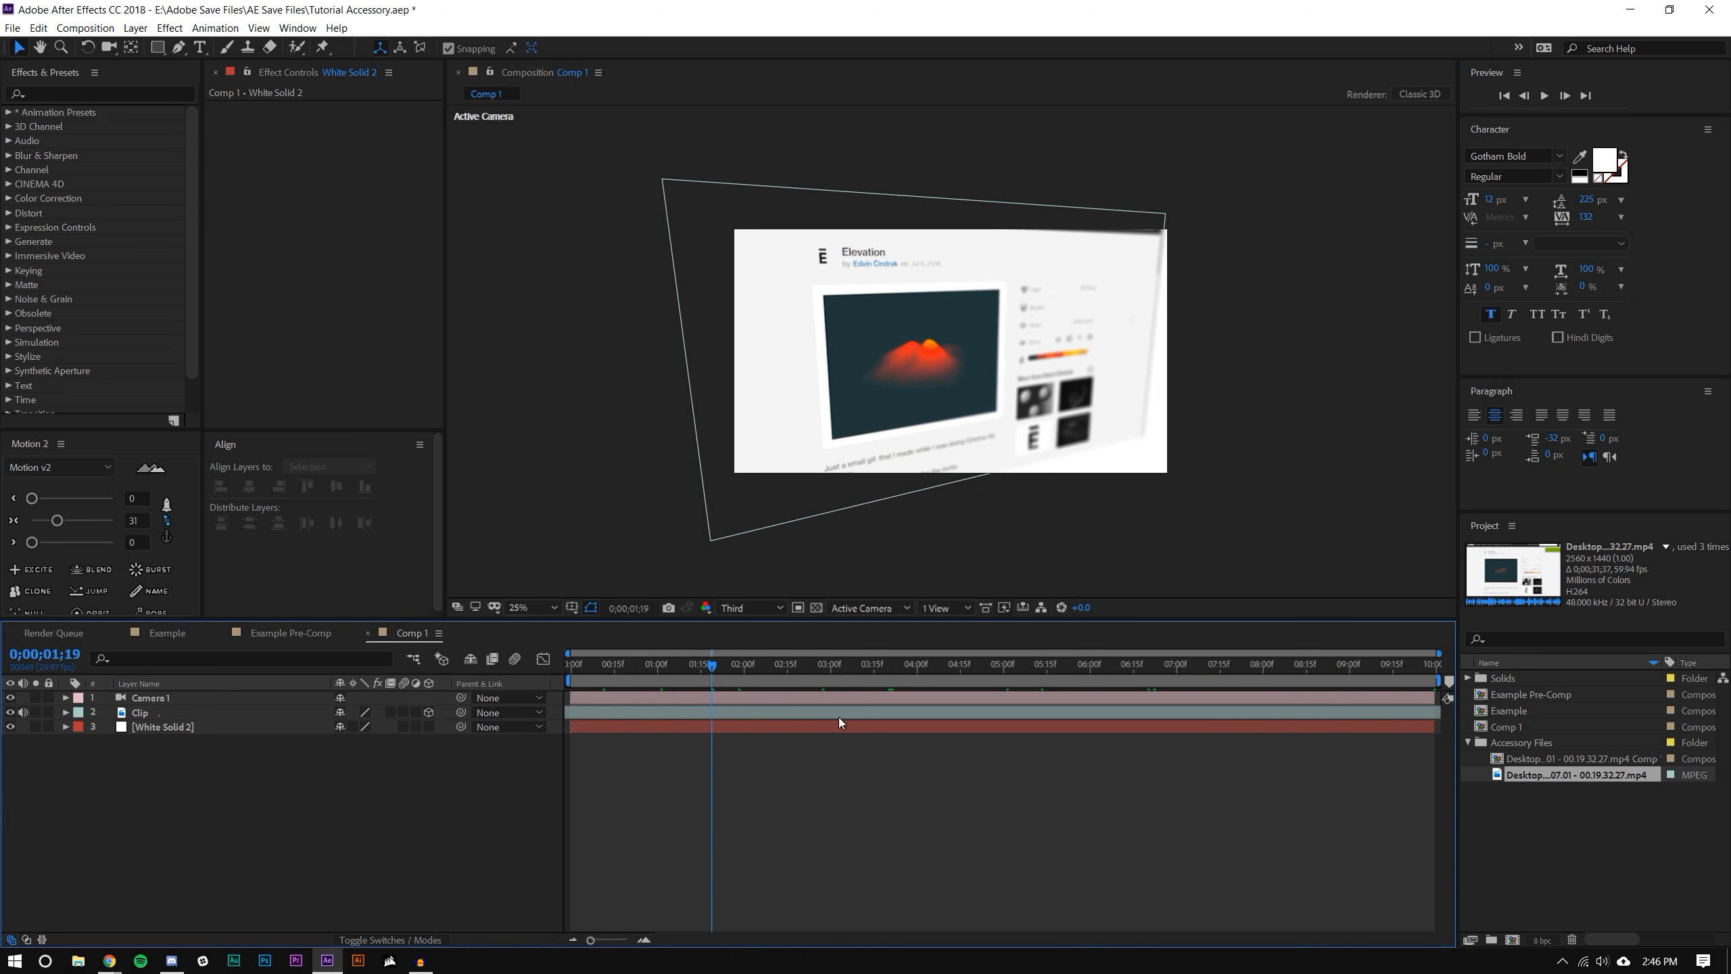
left_click(149, 724)
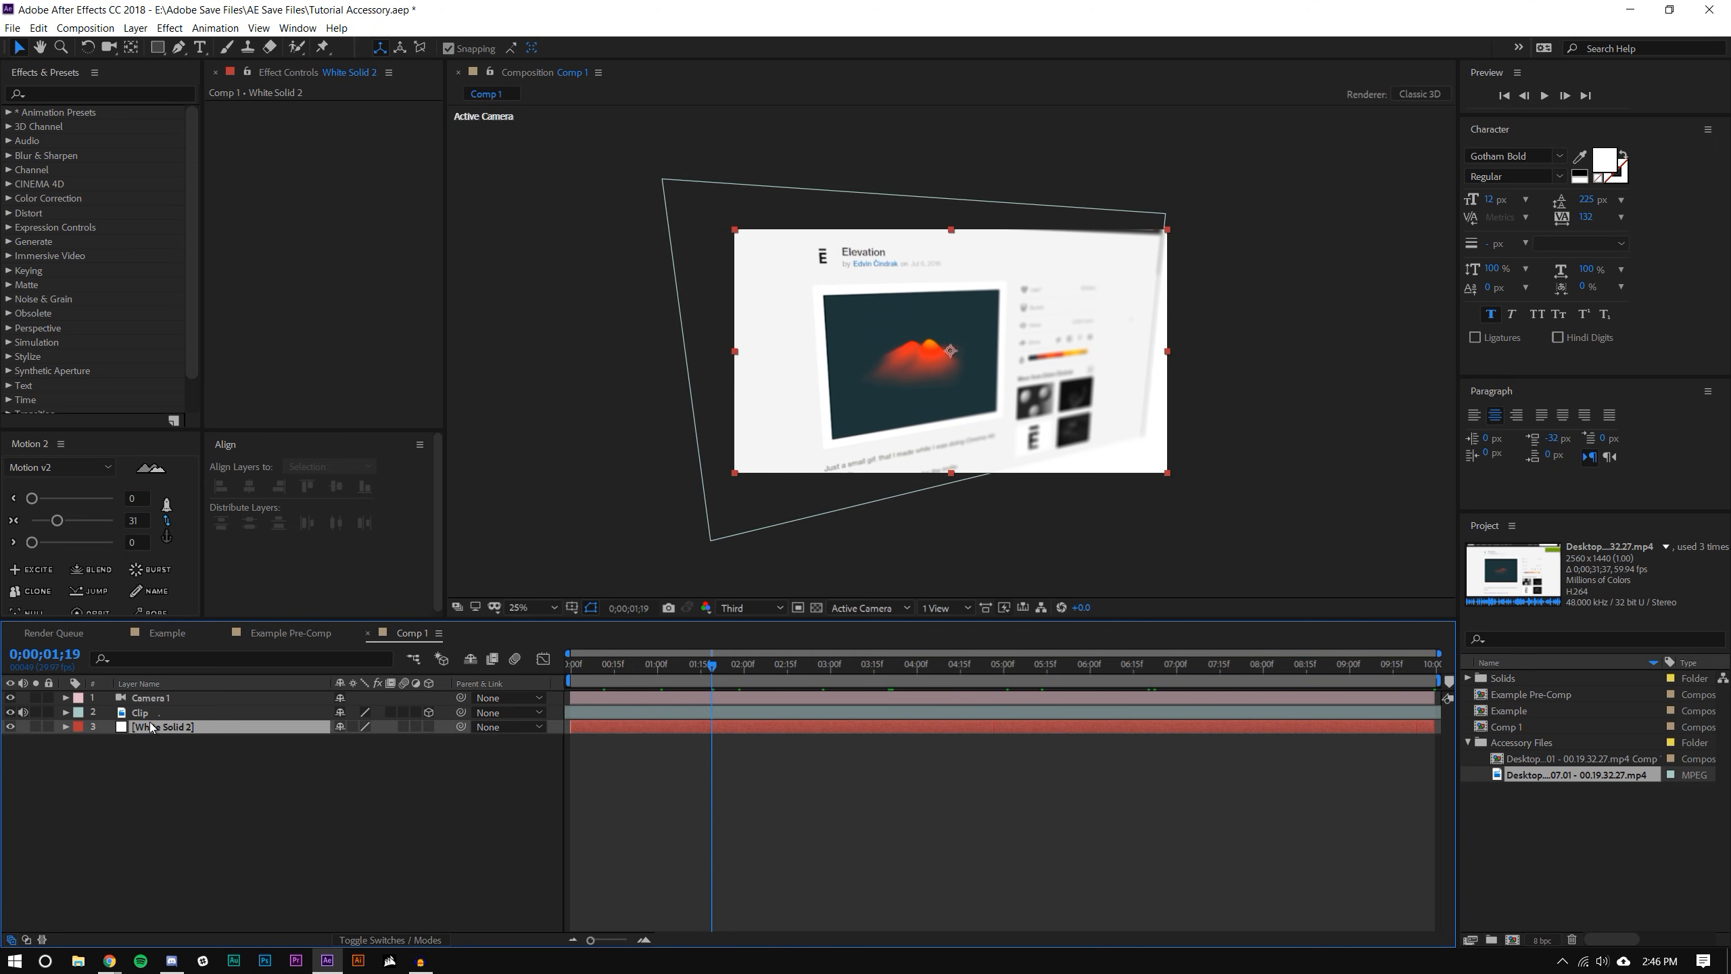
key("Delete")
- Pre-compose the Clip layer as Clip Comp 1, leaving all attributes in Comp 1
left_click(173, 714)
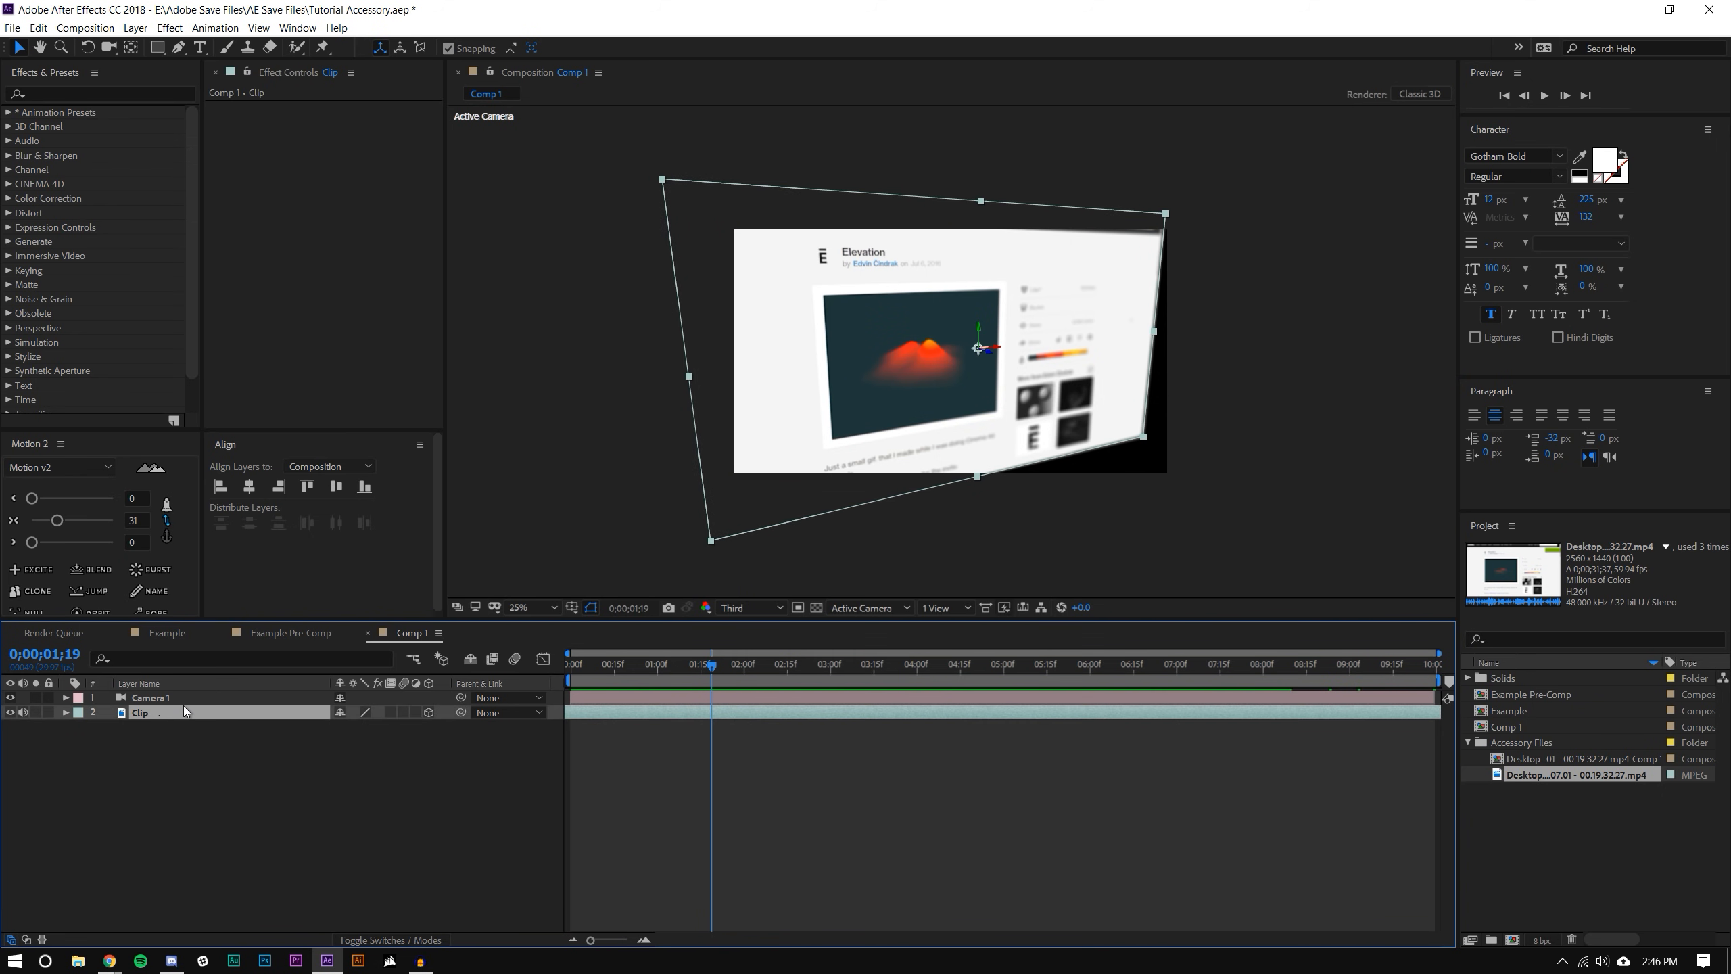
key("ctrl+shift+c")
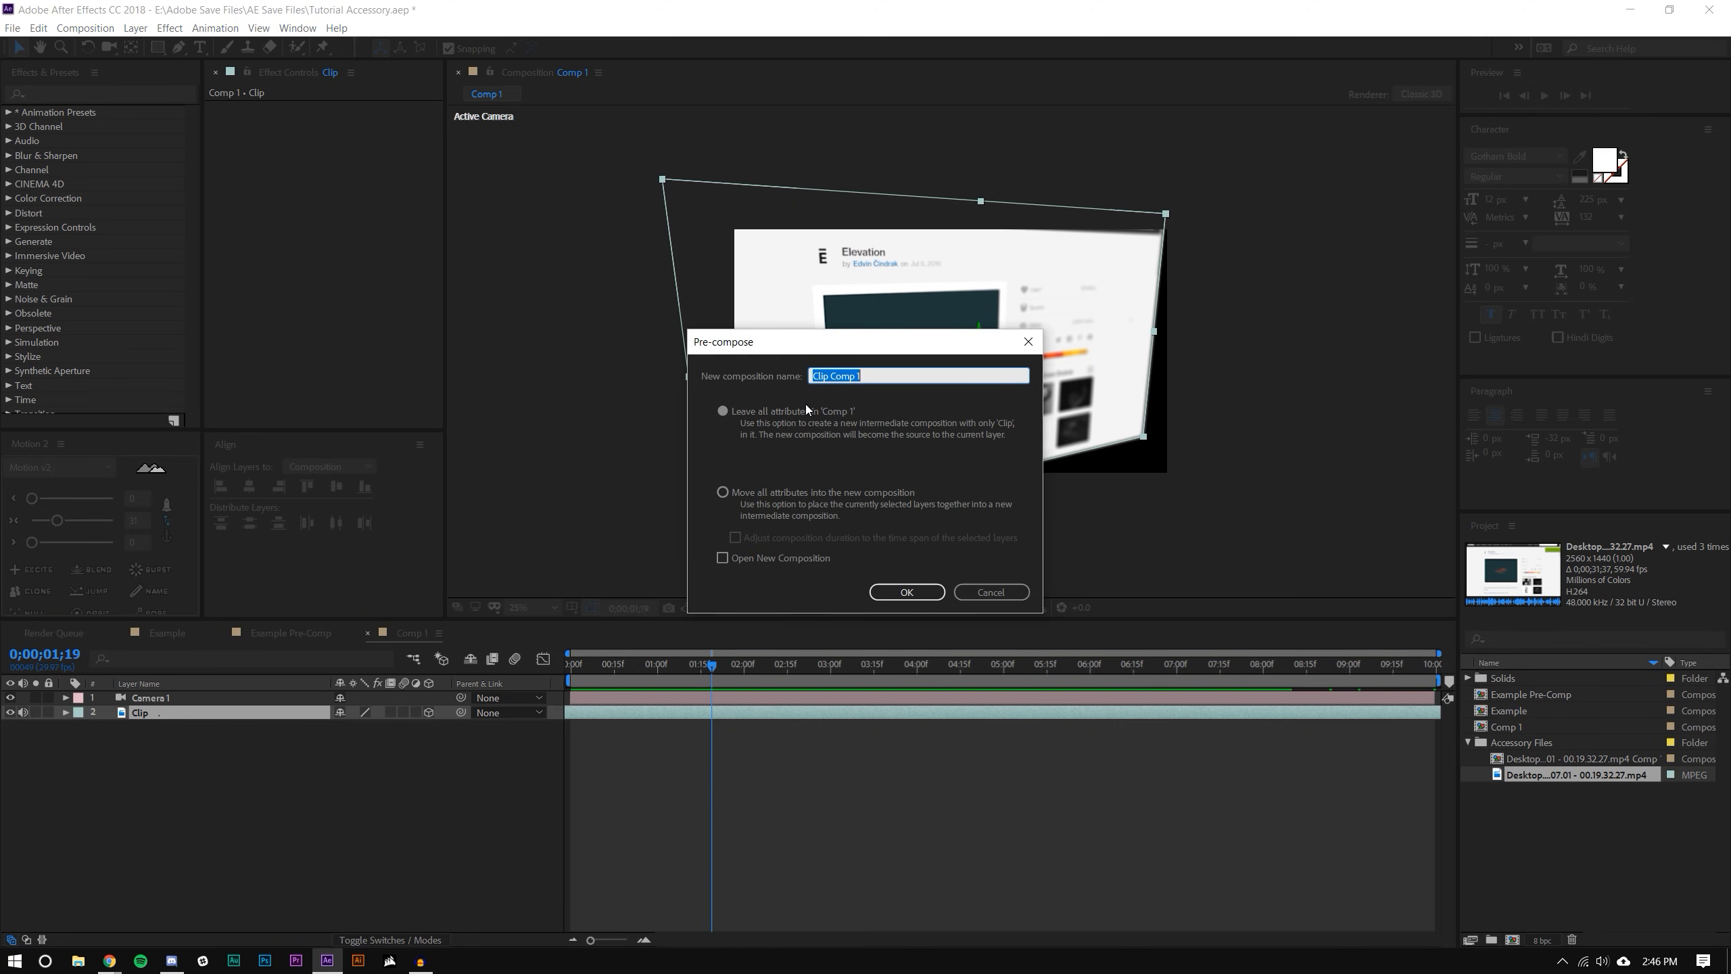
left_click(918, 593)
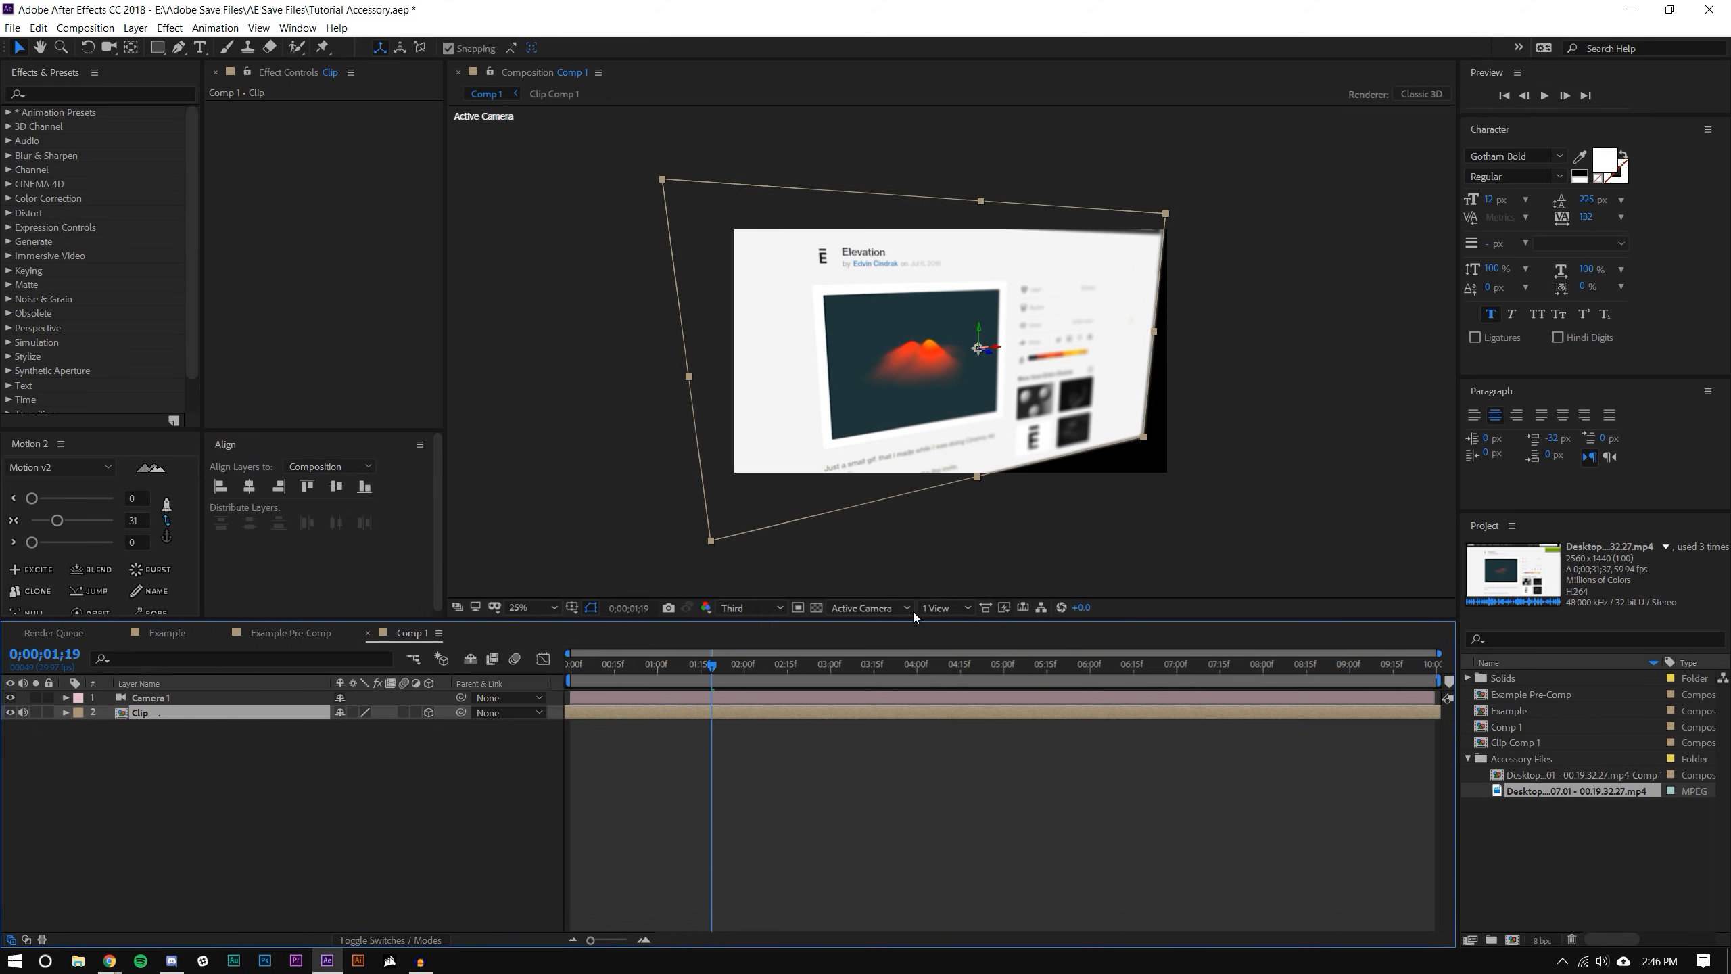
left_click(309, 804)
- Open Clip Comp 1 and compare its frame with the clip's edges in Comp 1
double_click(148, 712)
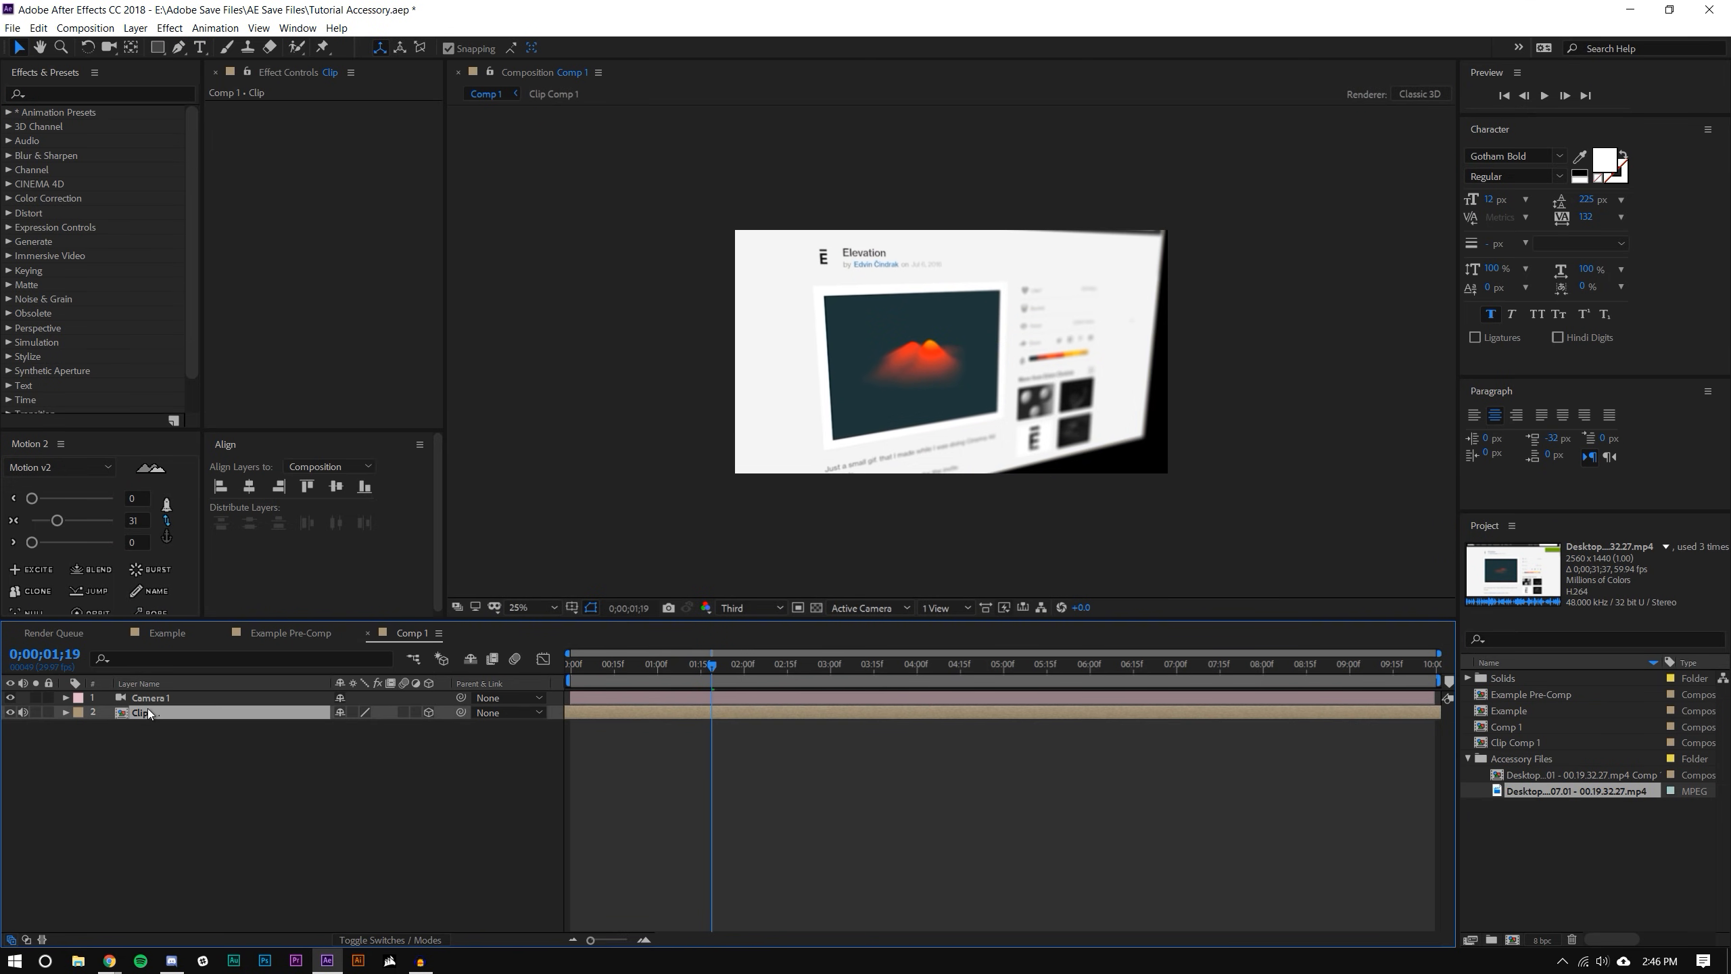
key("period")
key("period")
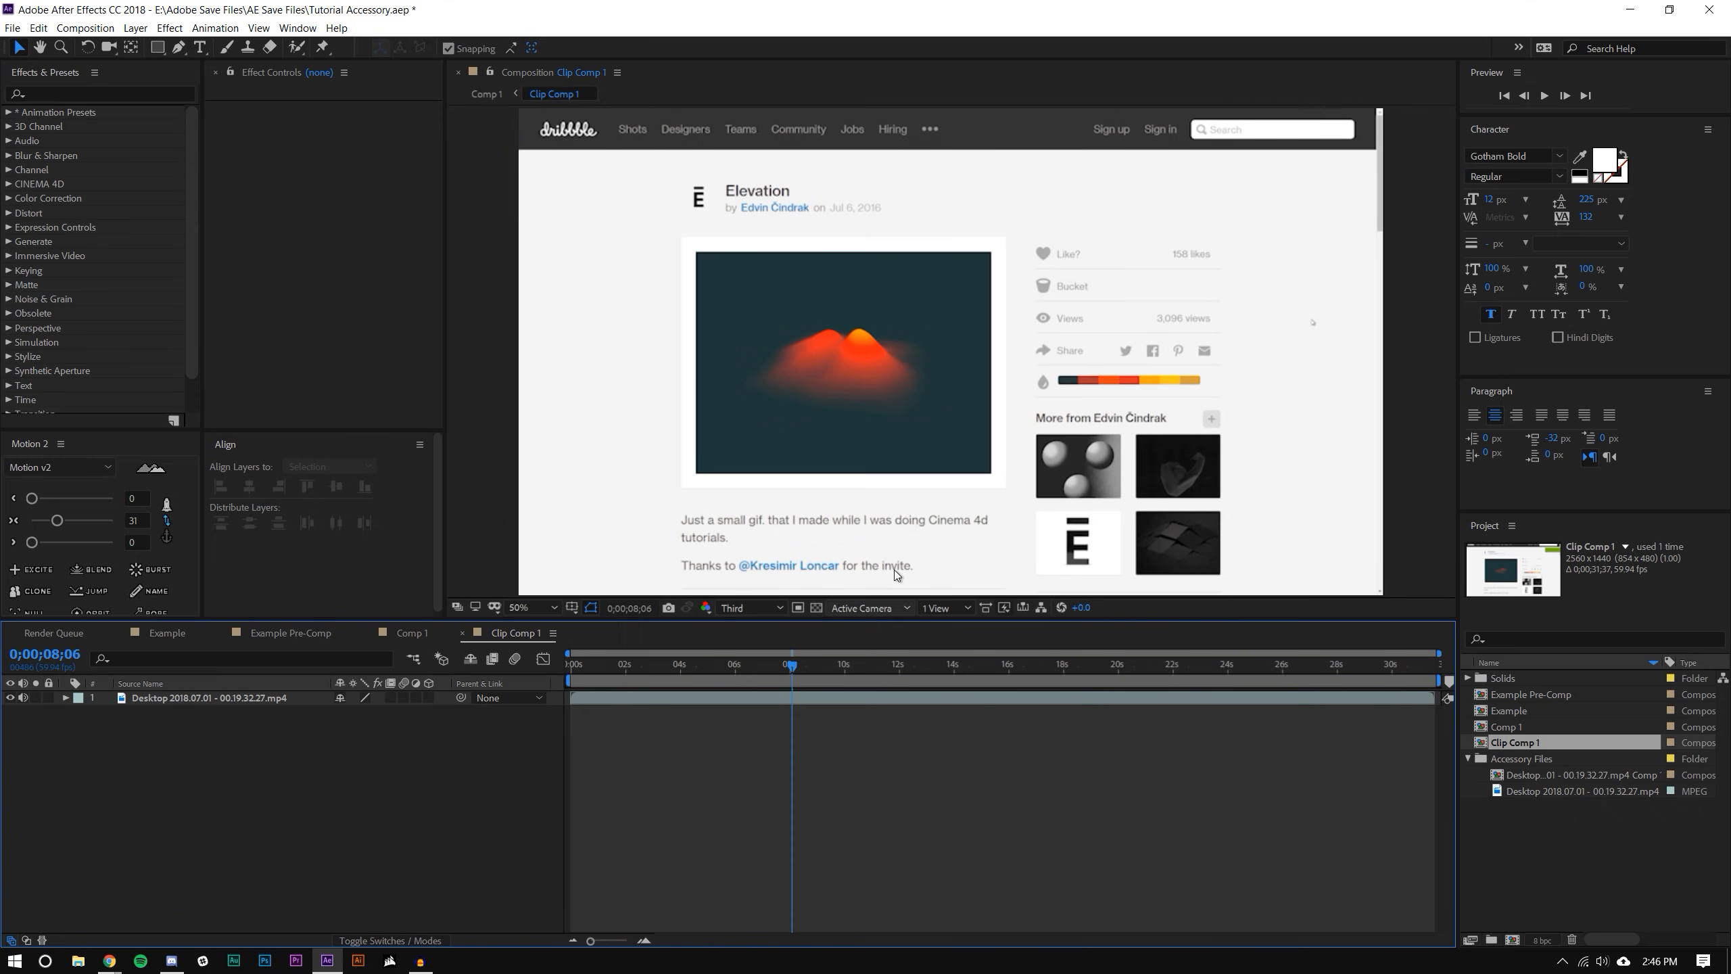
key("comma")
key("comma")
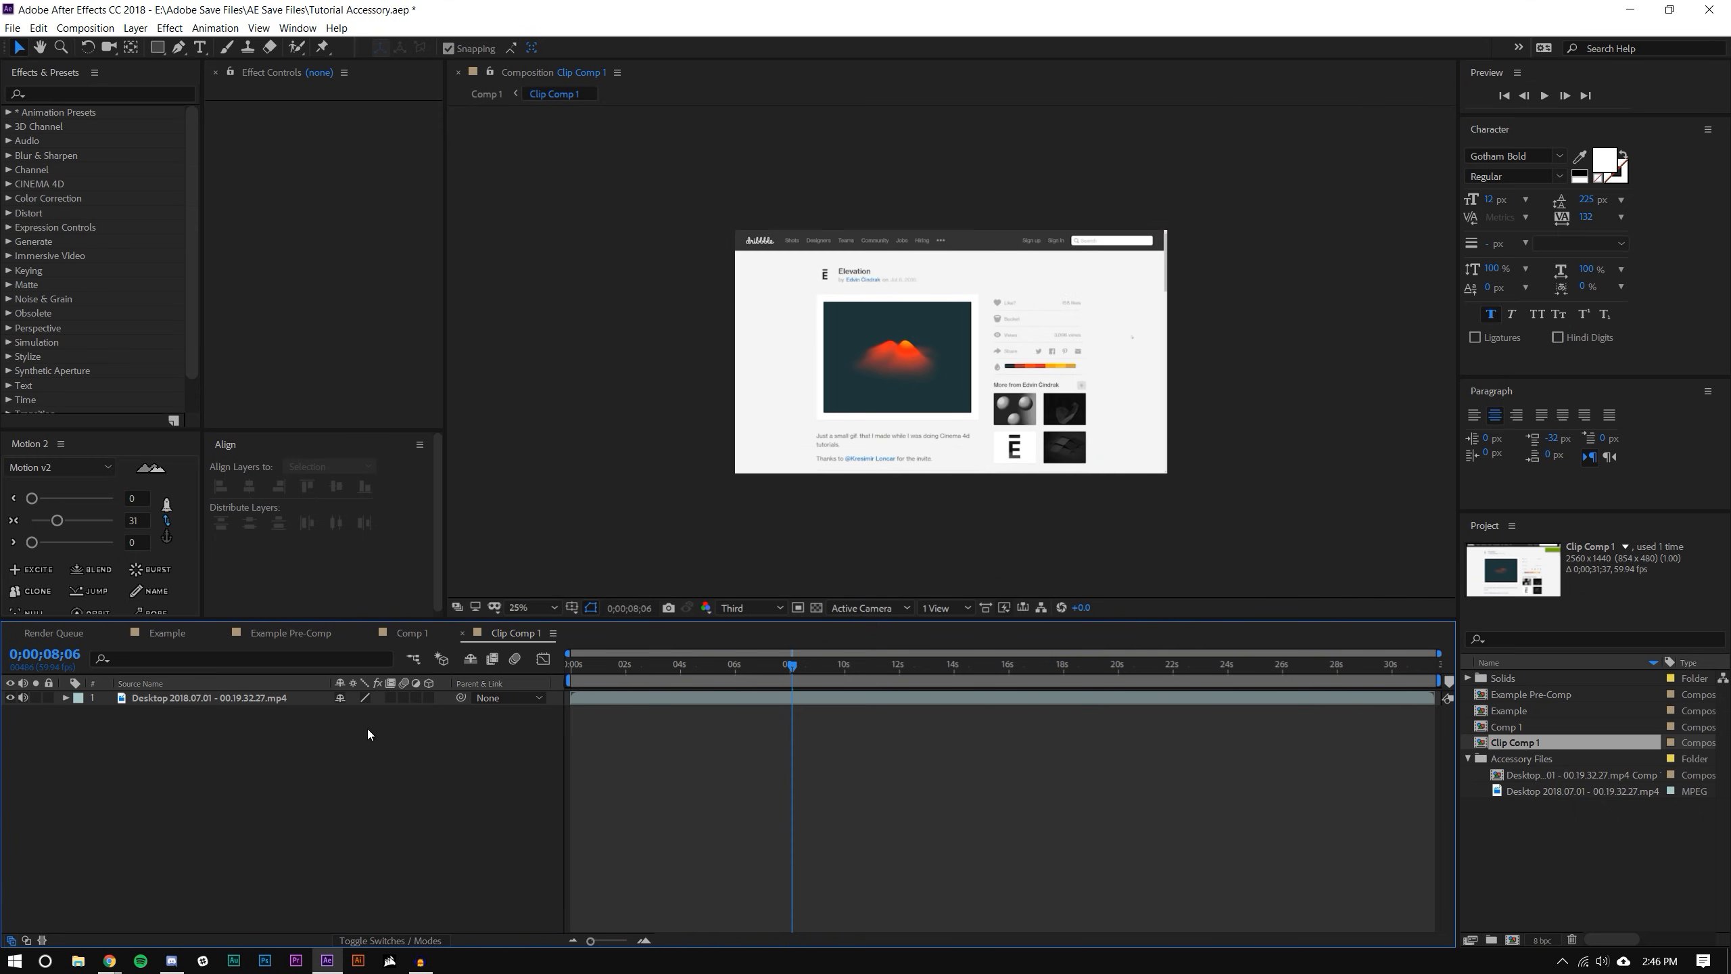
left_click(433, 633)
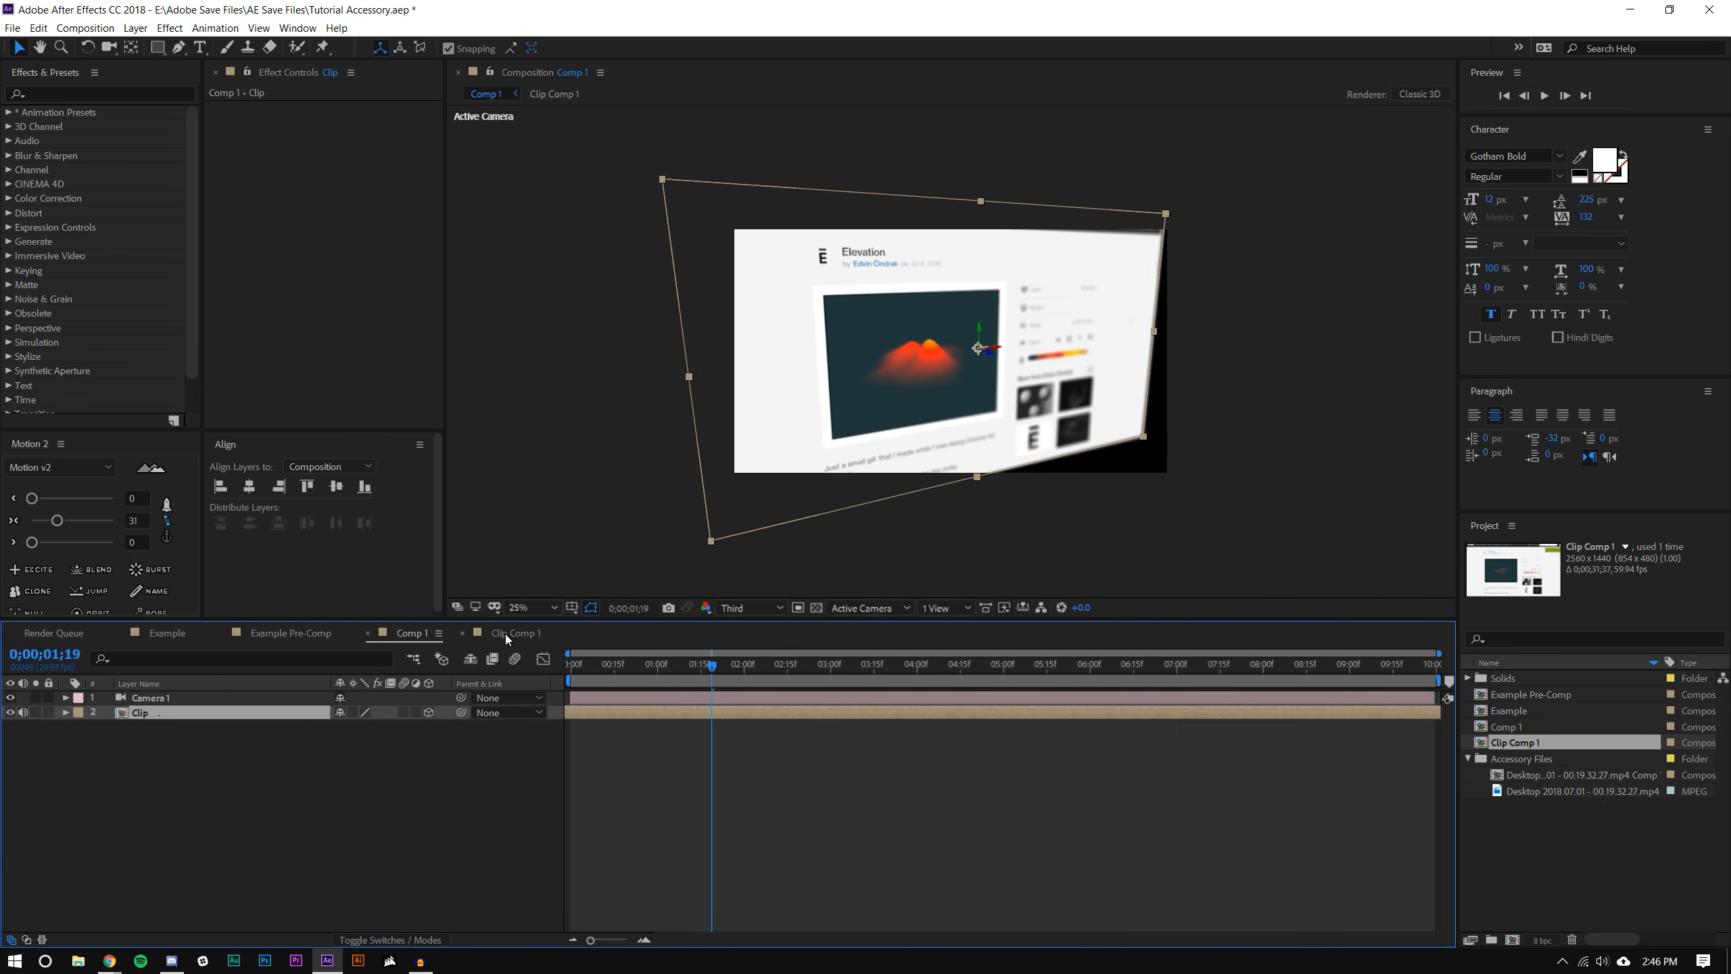
left_click(506, 633)
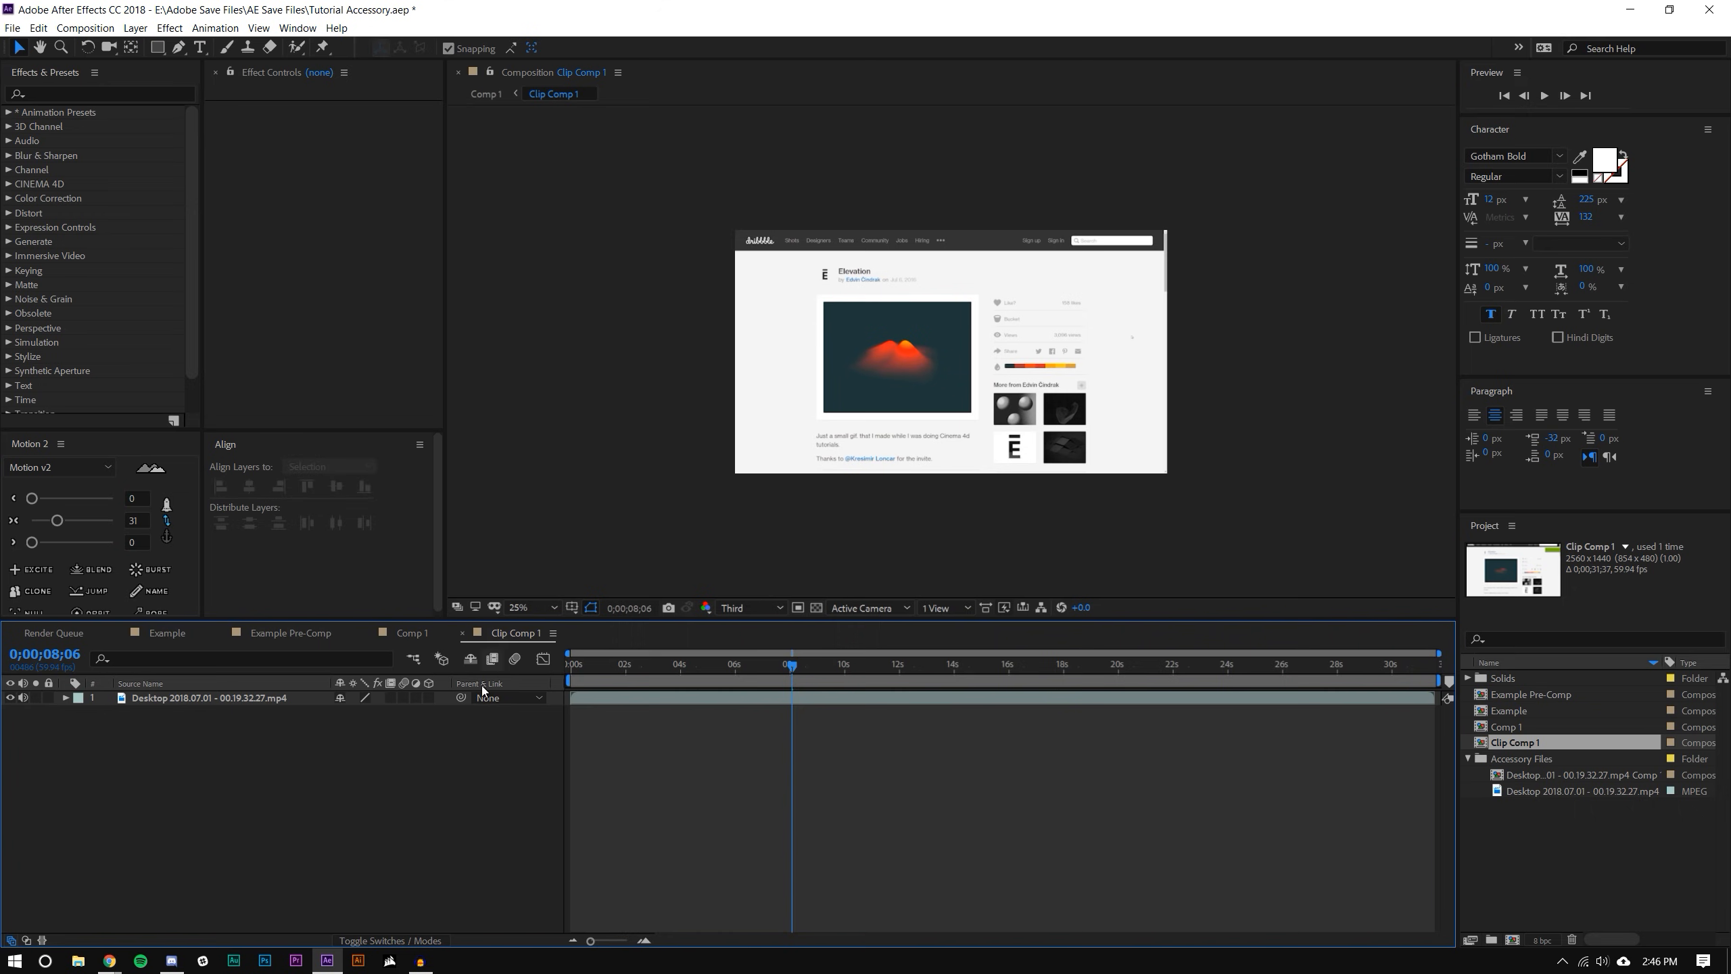
- Enlarge Clip Comp 1 to about 3687 x 2074 px with the aspect ratio locked
left_click(86, 27)
left_click(100, 71)
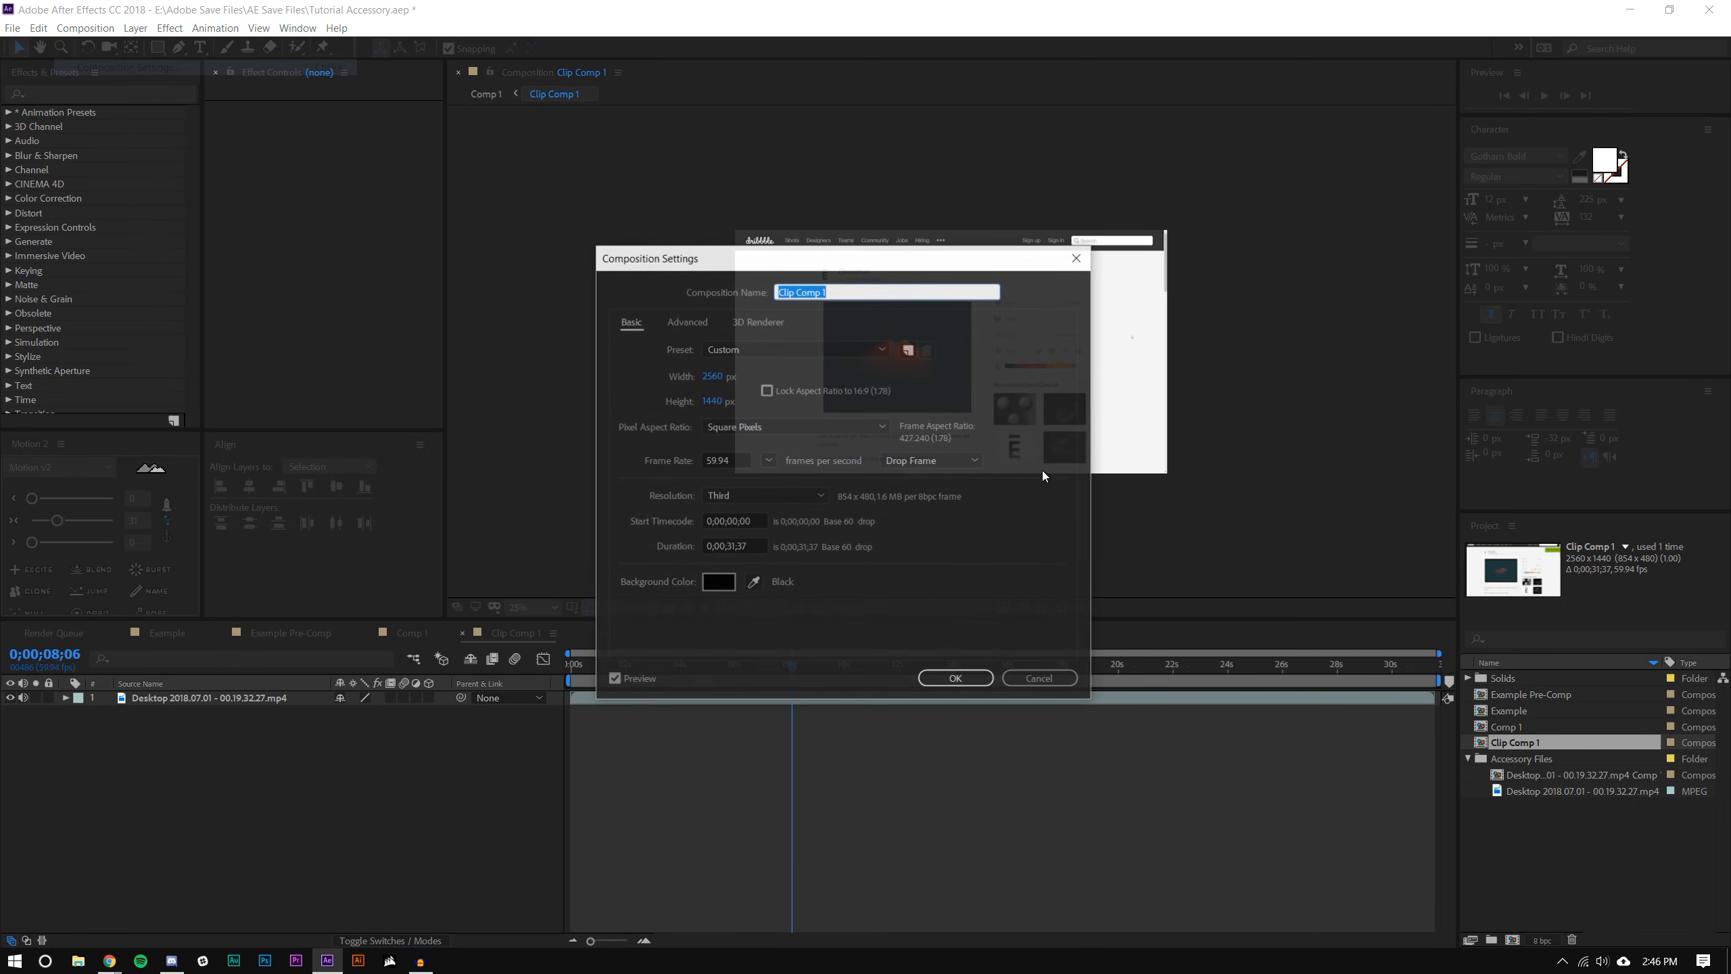
left_click(767, 391)
left_click_drag(711, 401, 914, 402)
left_click(956, 679)
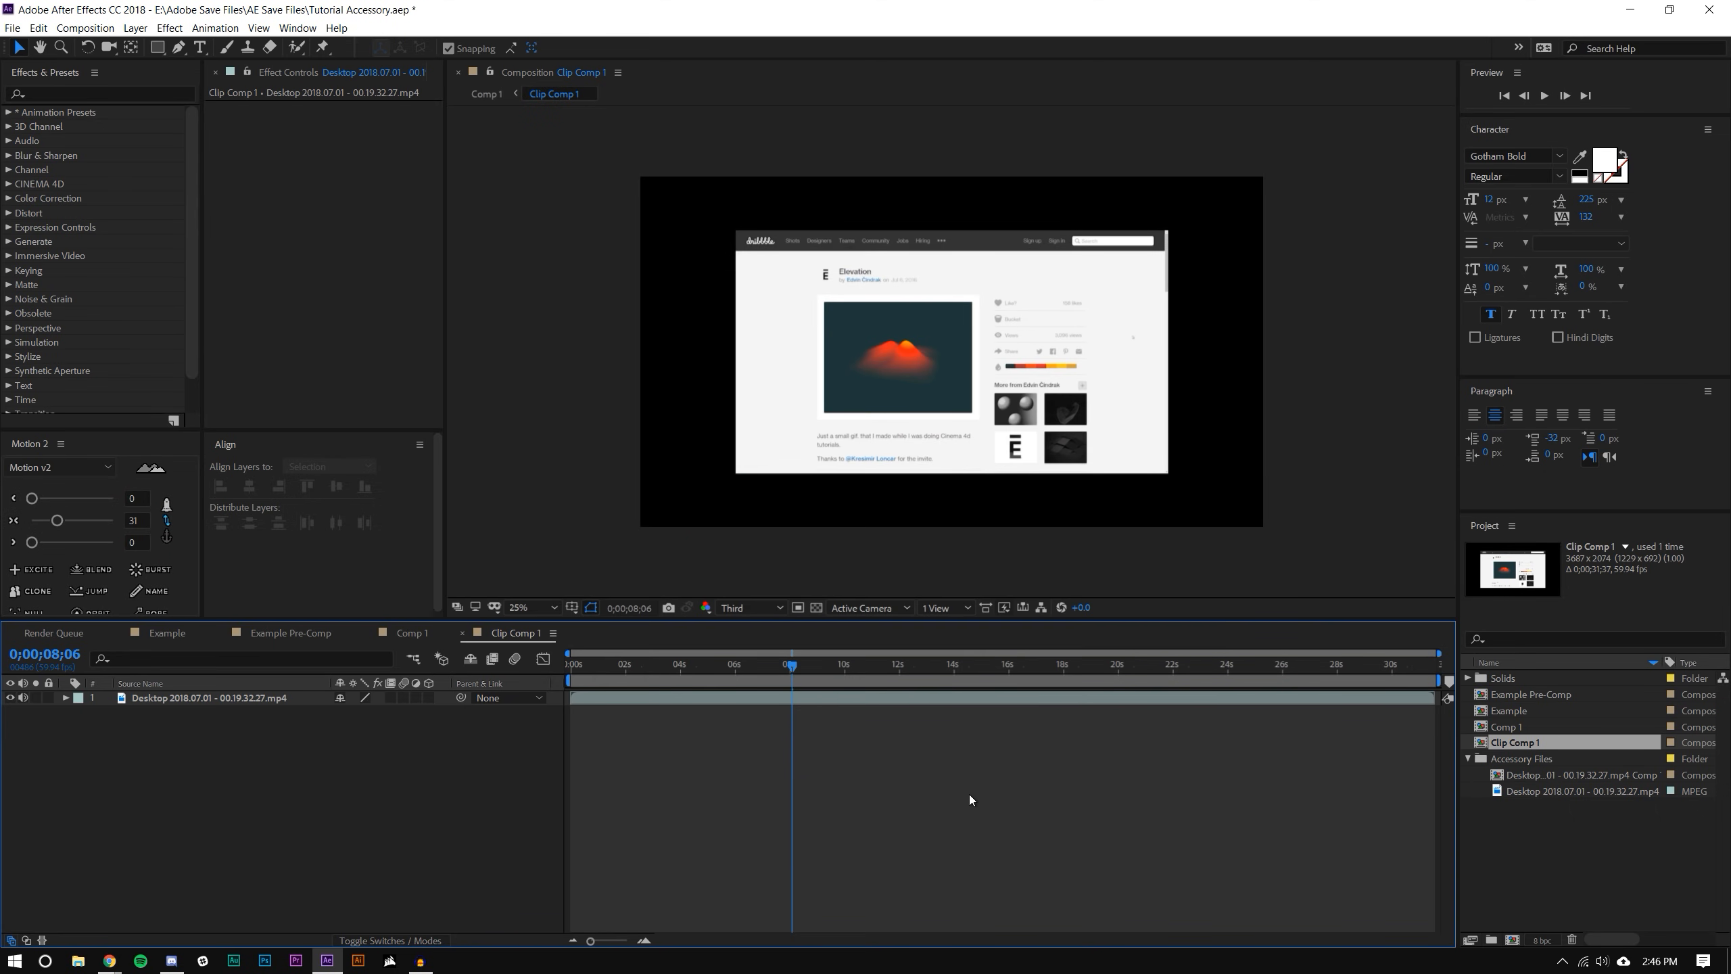
- Set the preview resolution to Full and draw a rectangle across the frame's upper area, down to the website header's lower edge
left_click(746, 606)
left_click(733, 641)
left_click(157, 48)
mouse_move(590, 156)
left_mouse_down()
mouse_move(1475, 225)
mouse_move(1424, 251)
left_mouse_up()
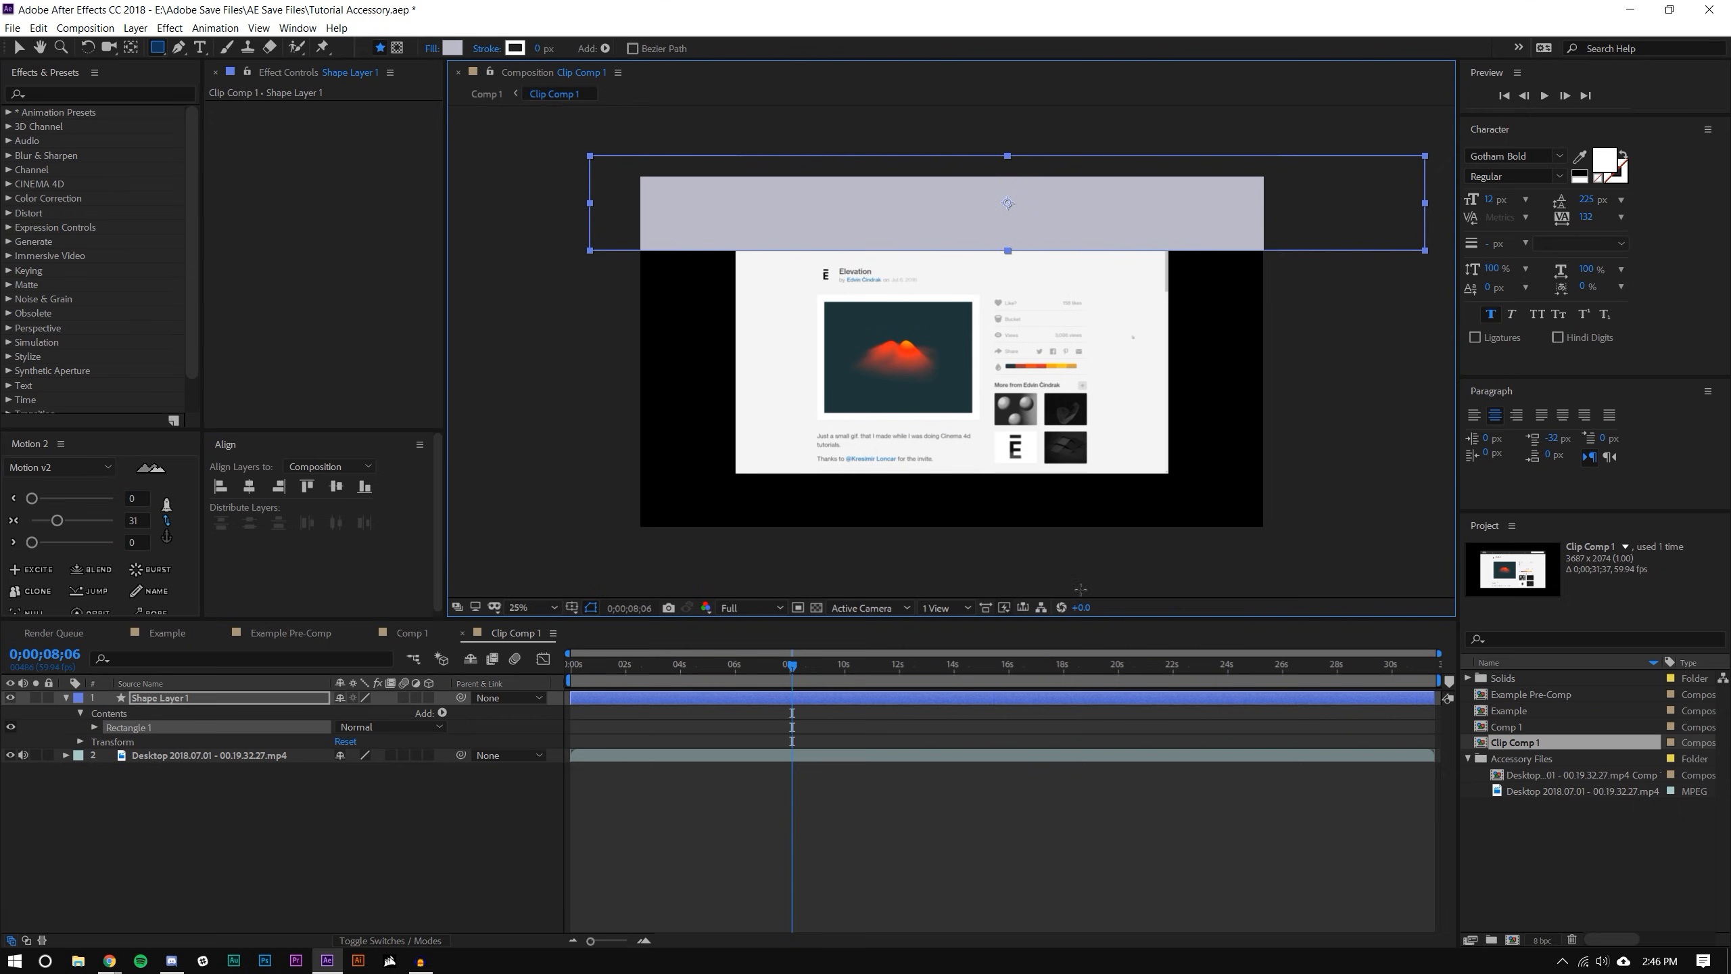
- Draw a second rectangle as a separate shape layer covering the whole frame below the website header
left_click(237, 859)
mouse_move(550, 561)
left_mouse_down()
mouse_move(1515, 298)
mouse_move(1530, 247)
left_mouse_up()
left_click(19, 47)
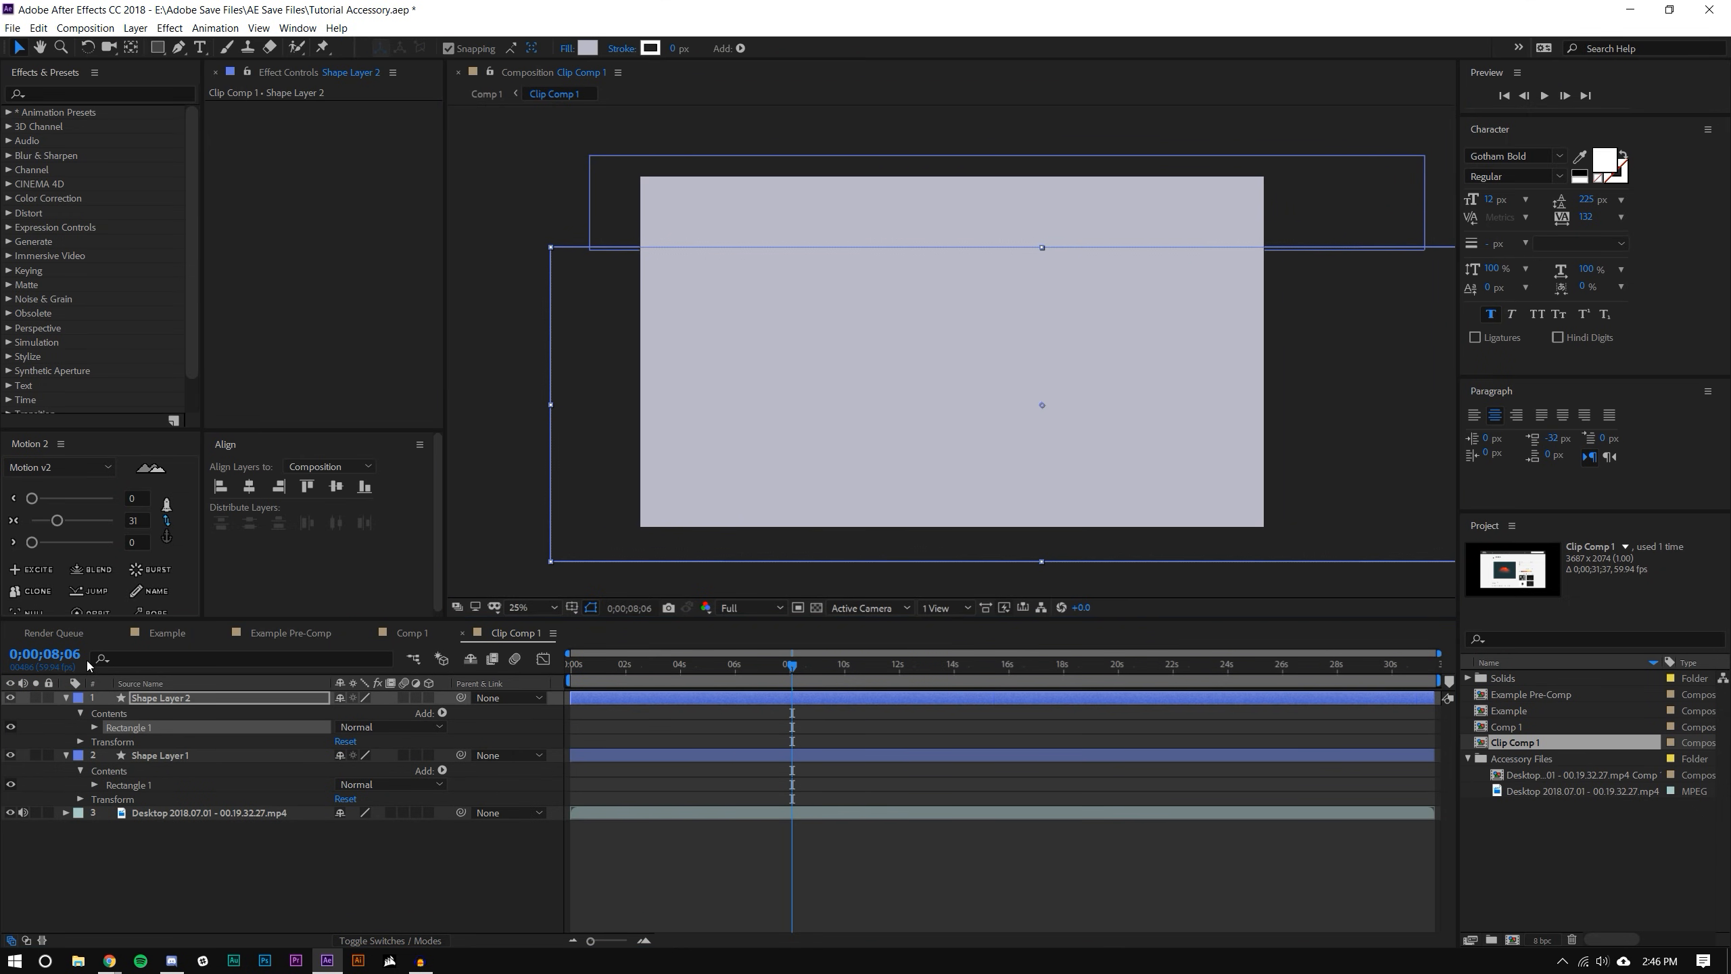
- Move both shape layers beneath the screen recording layer
left_click(312, 855)
left_click(189, 698)
left_click(176, 759, "shift")
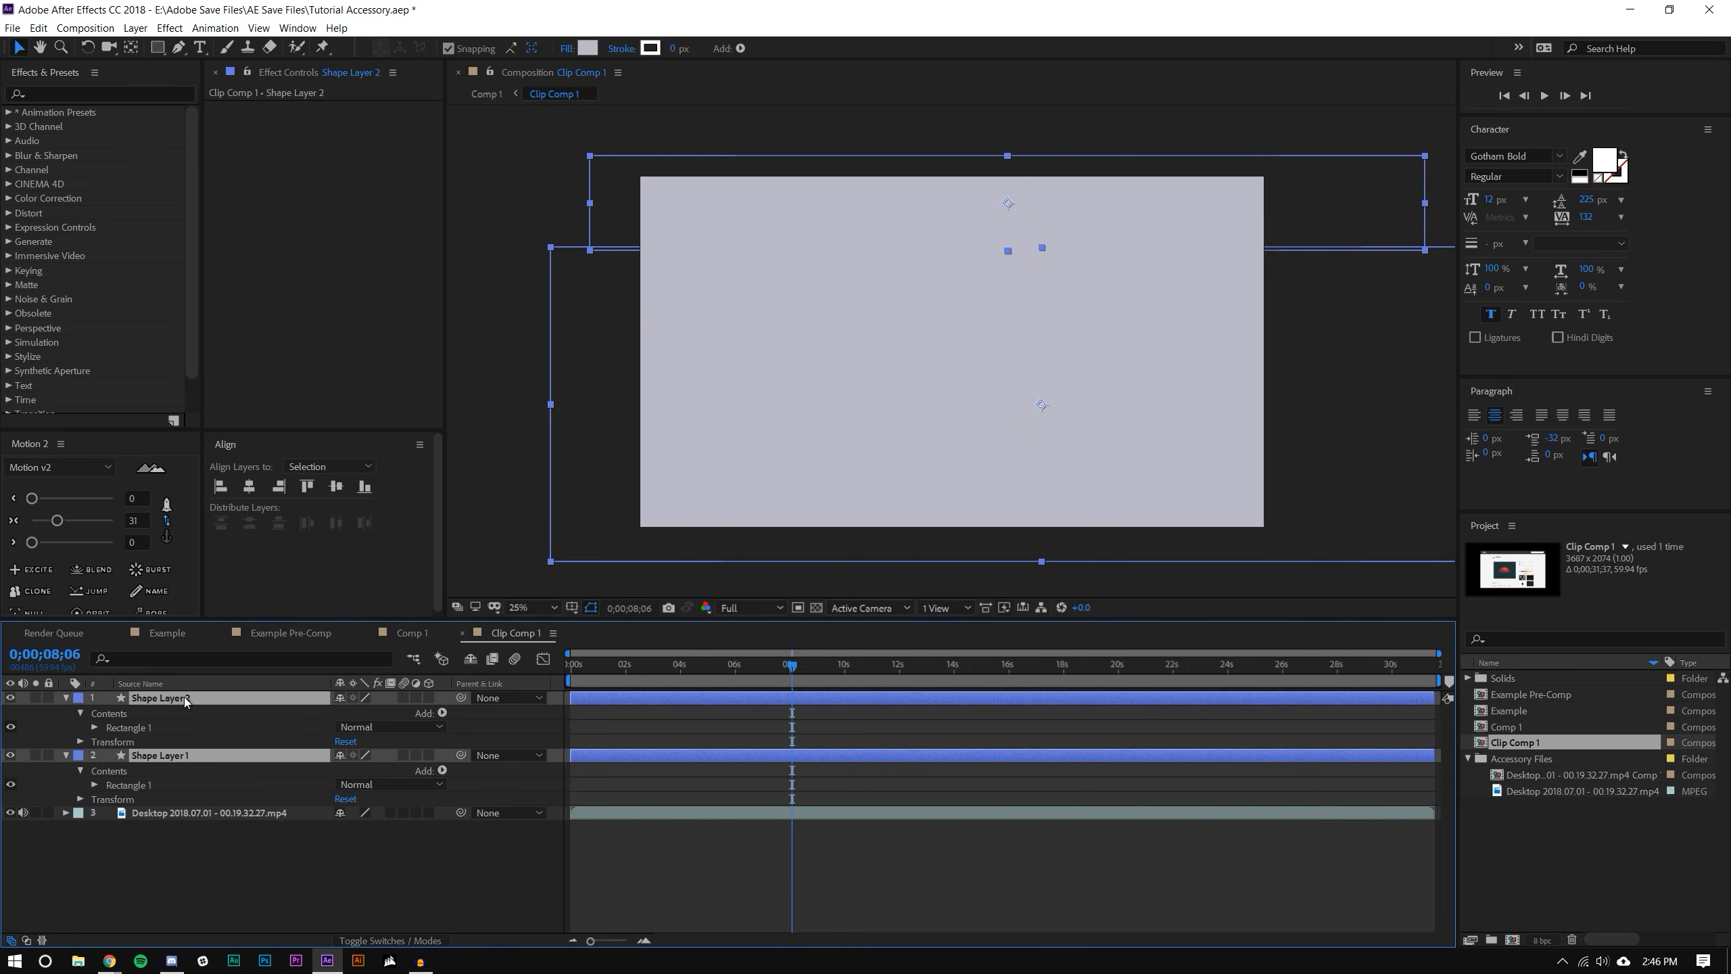
left_click_drag(184, 697, 229, 845)
left_click(235, 861)
- Match Shape Layer 1's fill to the website header's dark grey and move the layer above Shape Layer 2
scroll(1117, 171, "up", 2)
left_click_drag(973, 297, 586, 529)
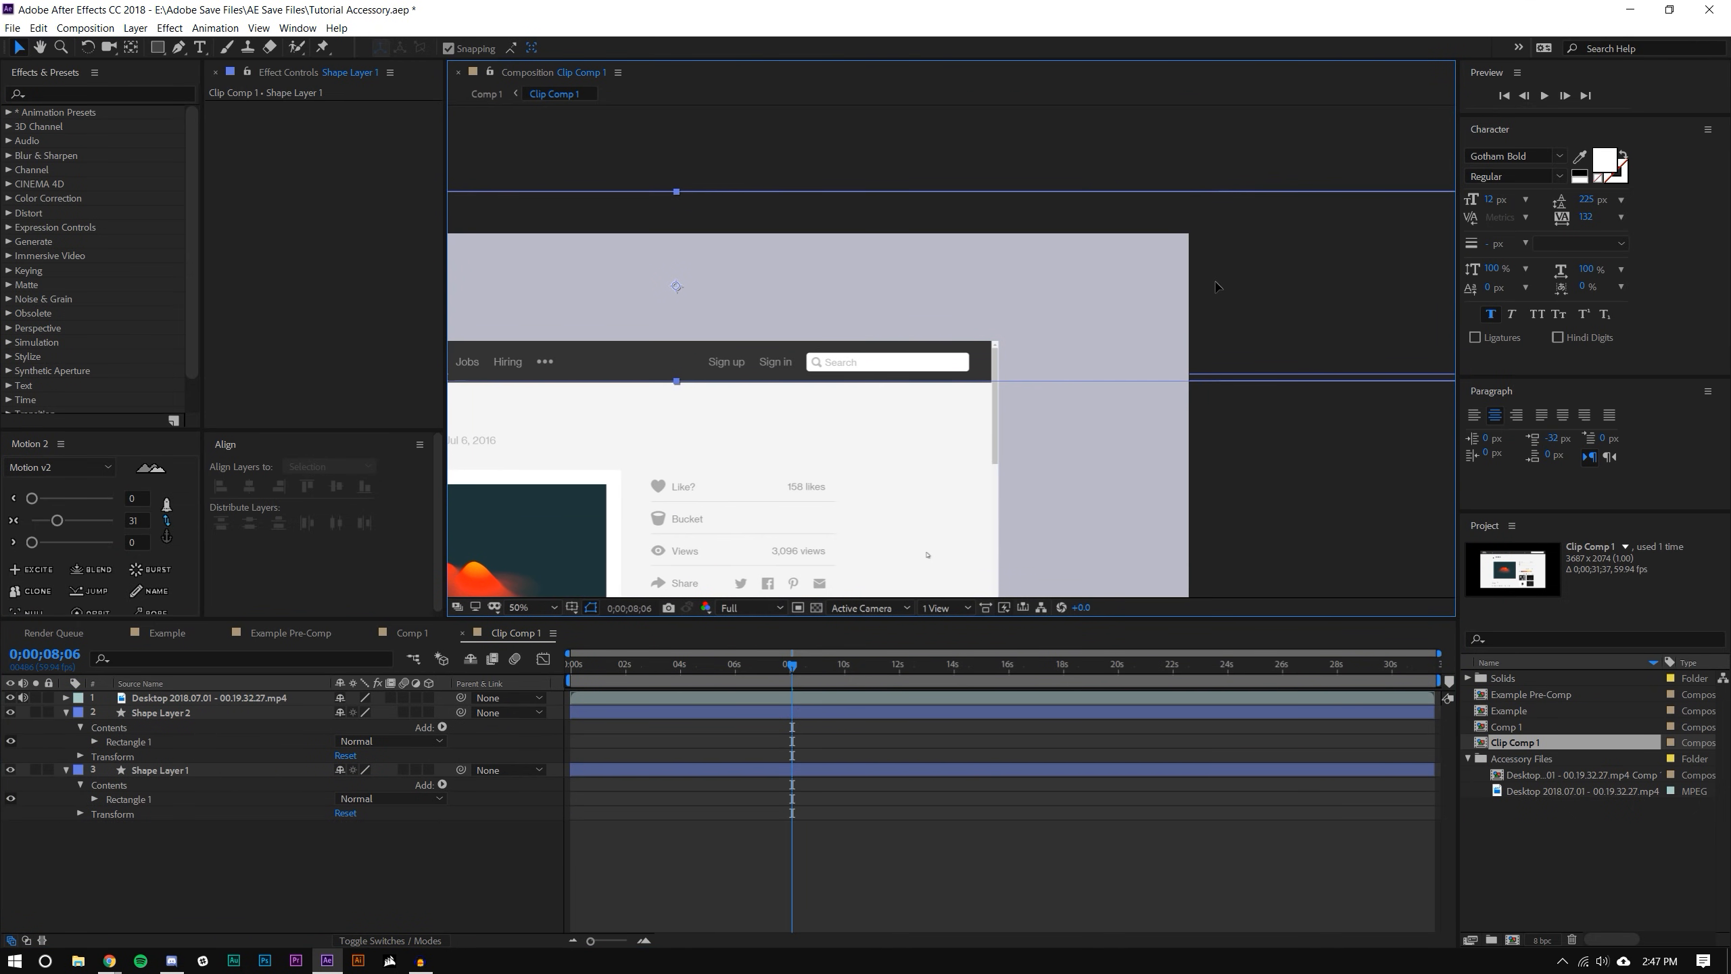
left_click(1195, 322)
scroll(1196, 322, "up", 1)
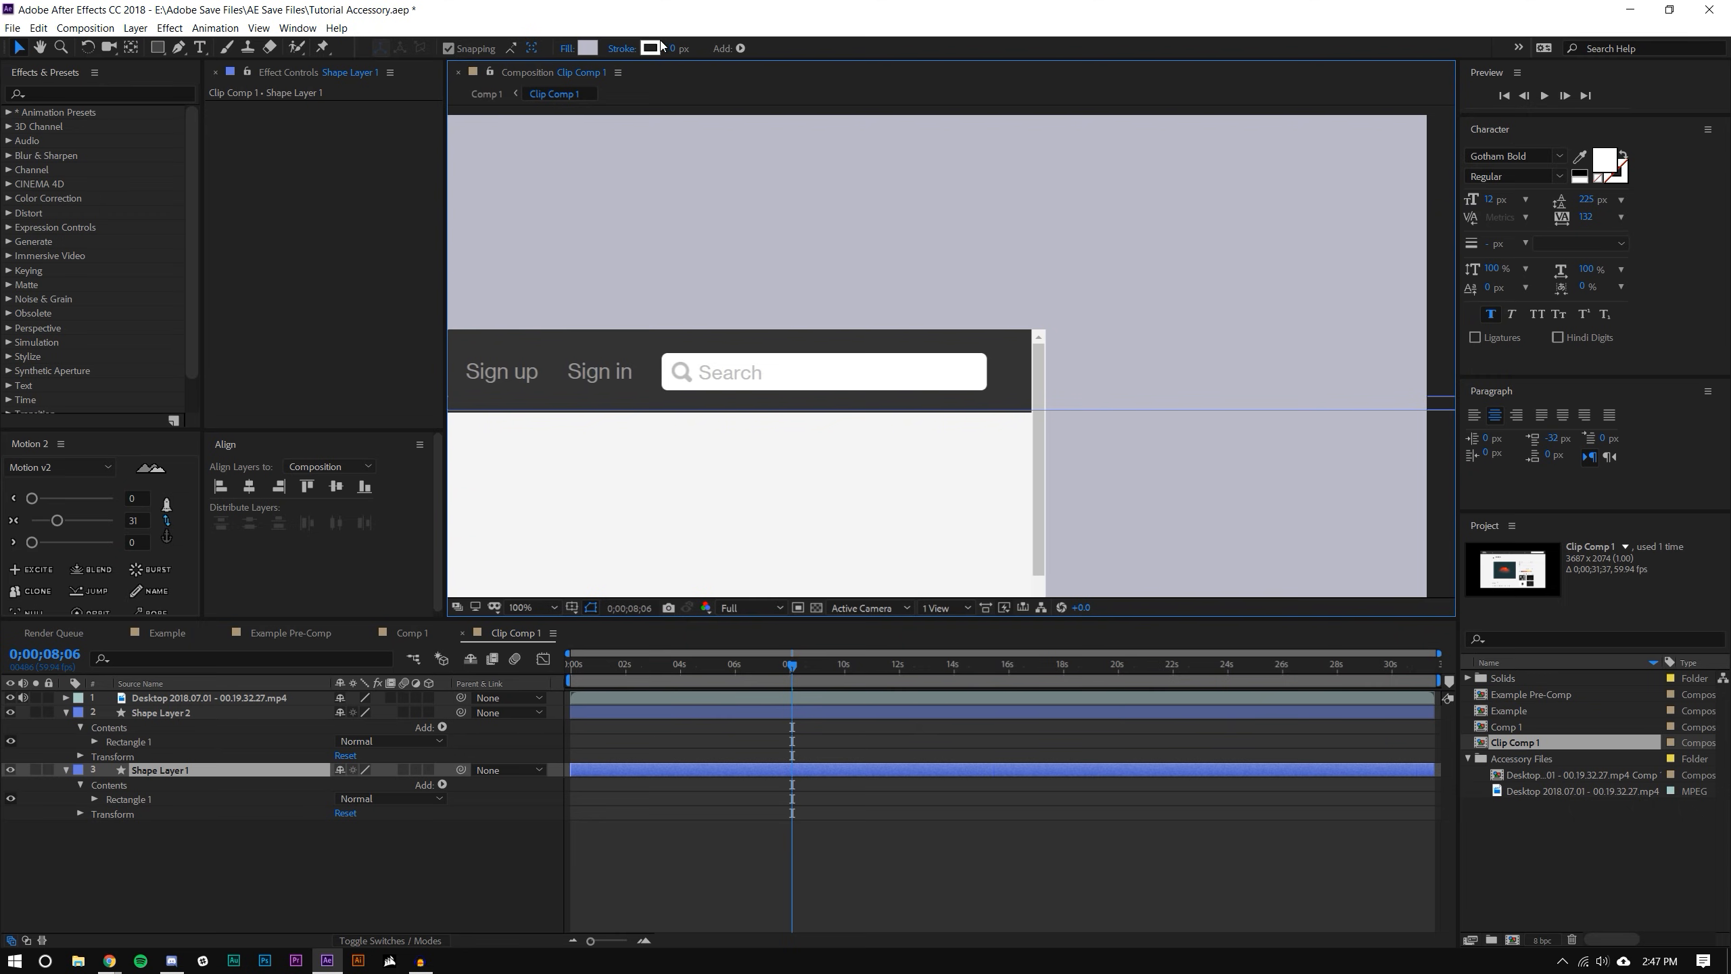
left_click(587, 48)
type("333333")
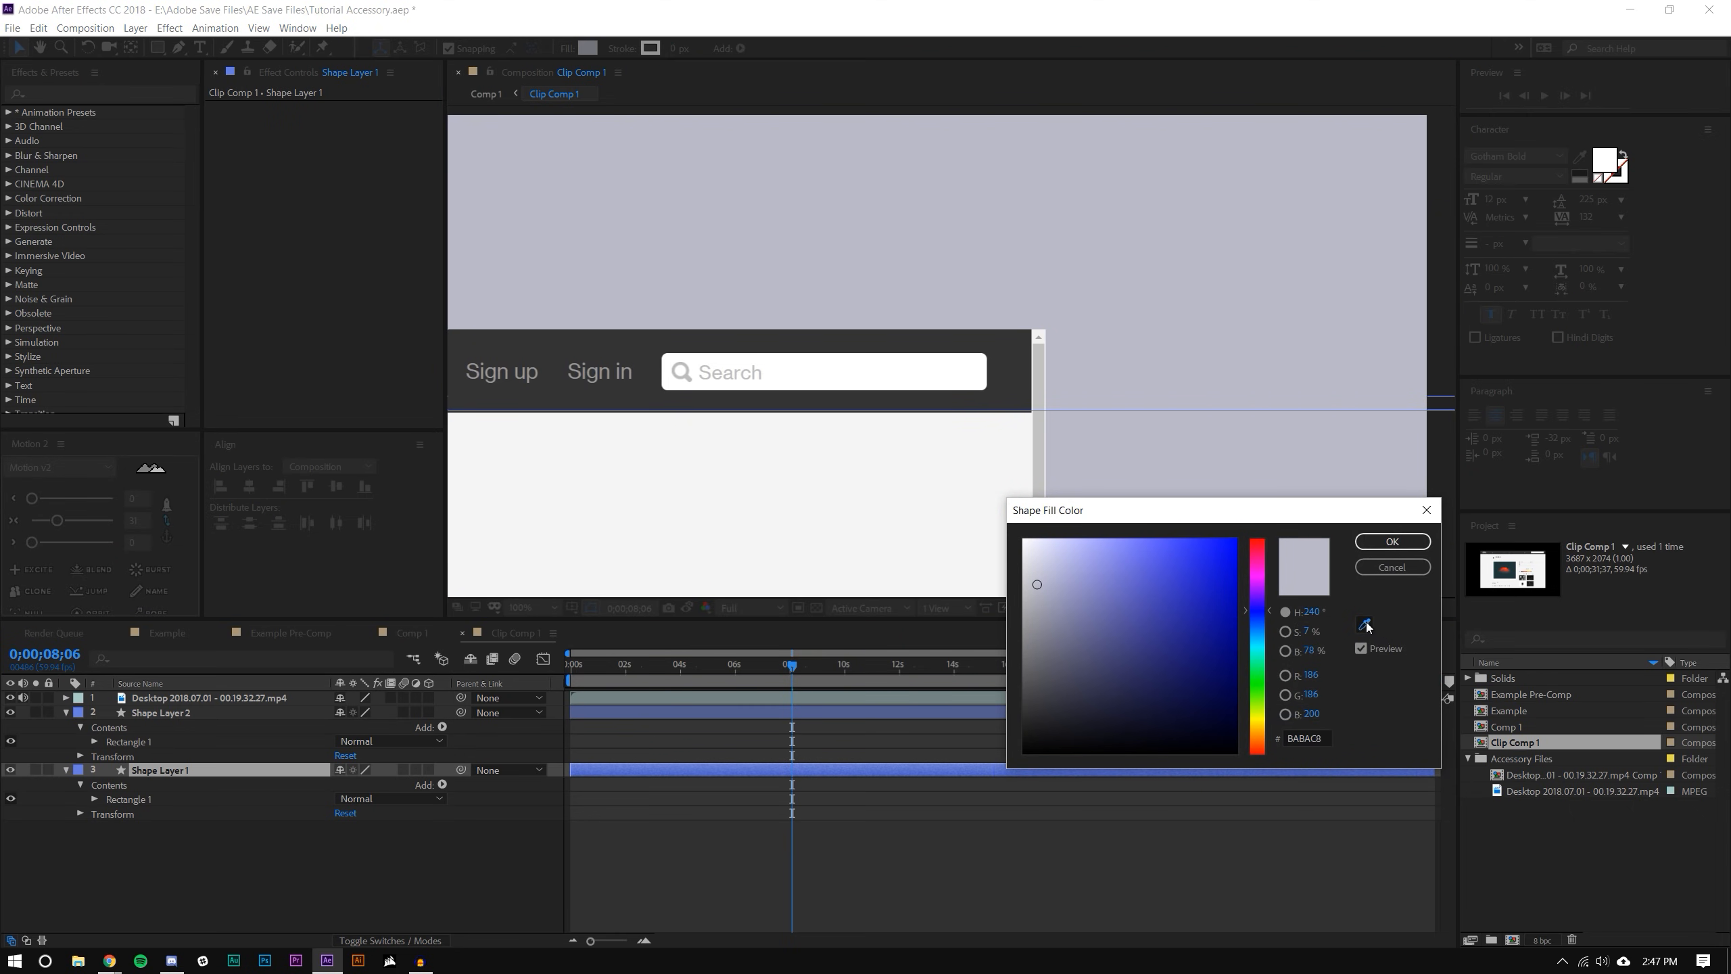
left_click(1397, 551)
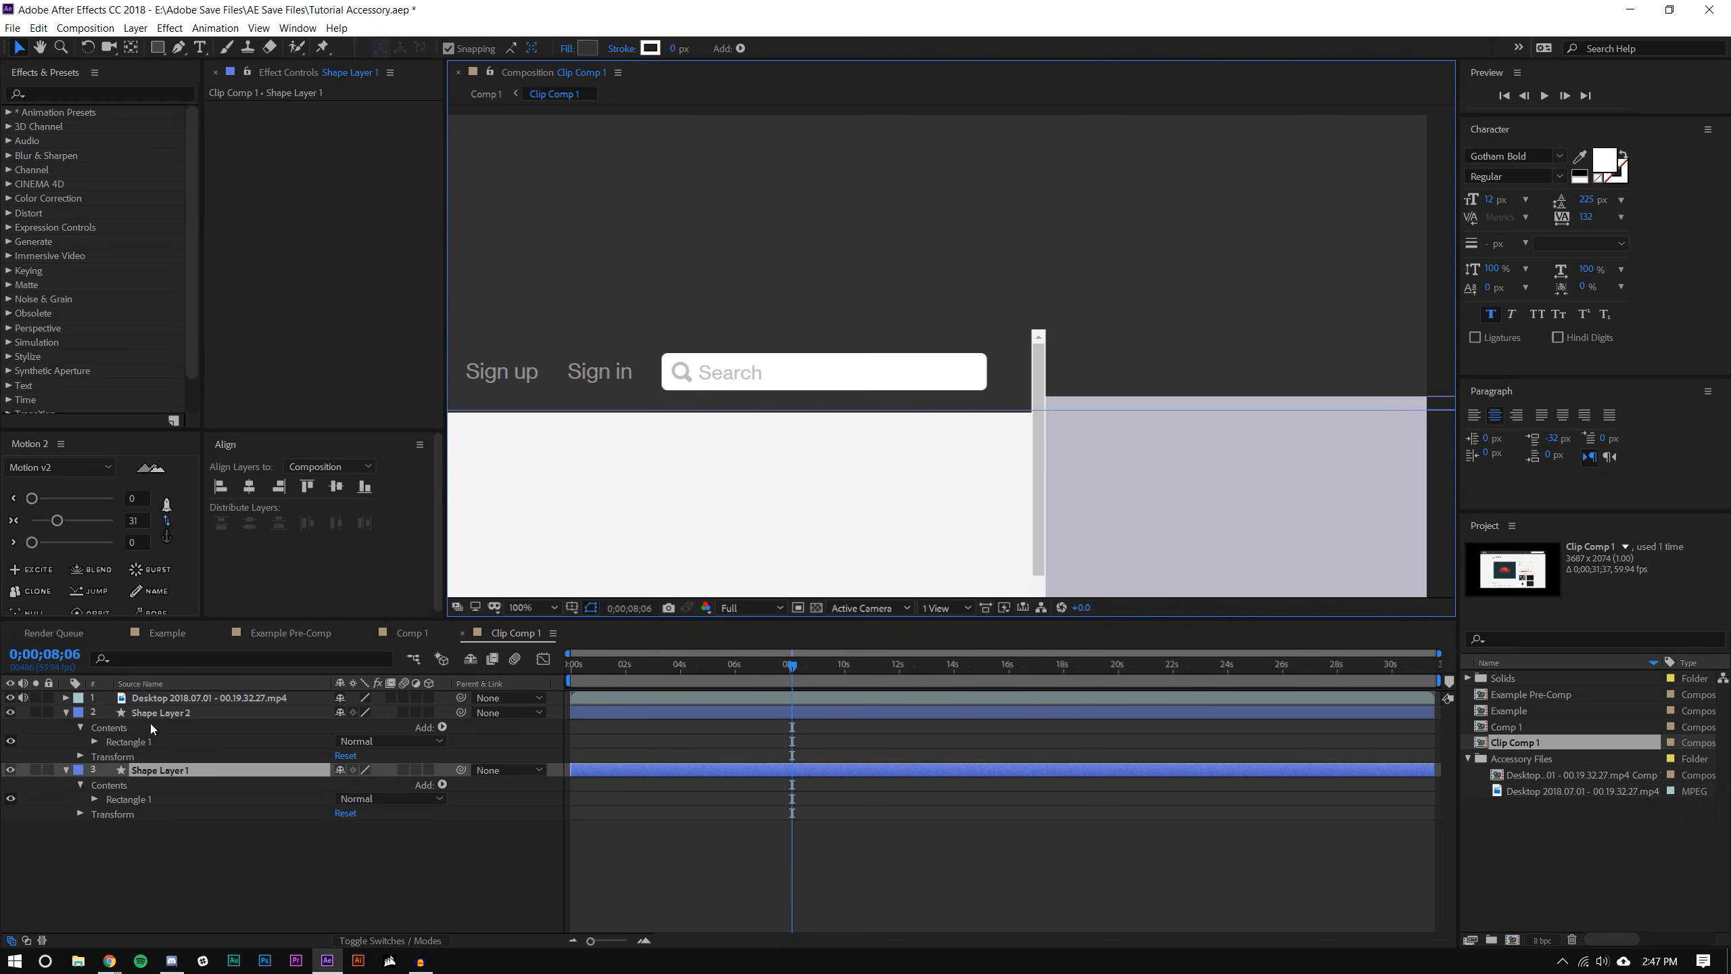
left_click_drag(157, 768, 181, 706)
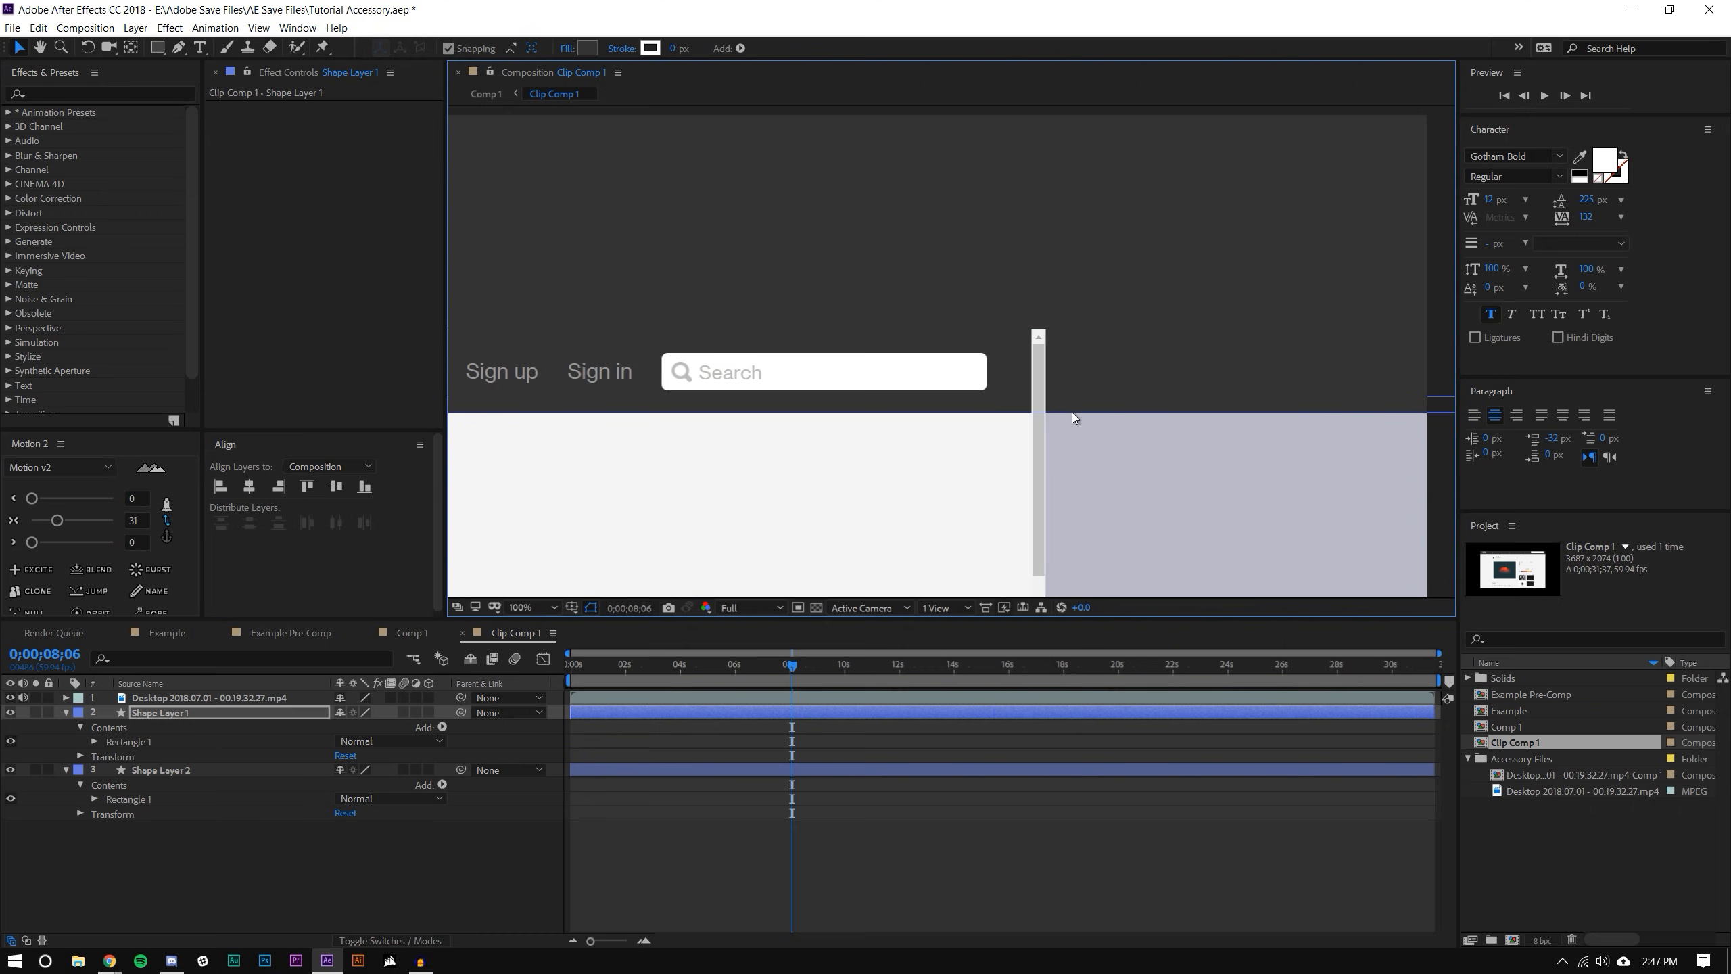
- Match Shape Layer 2's fill to the web page's off-white background, F5F5F5
left_click(149, 771)
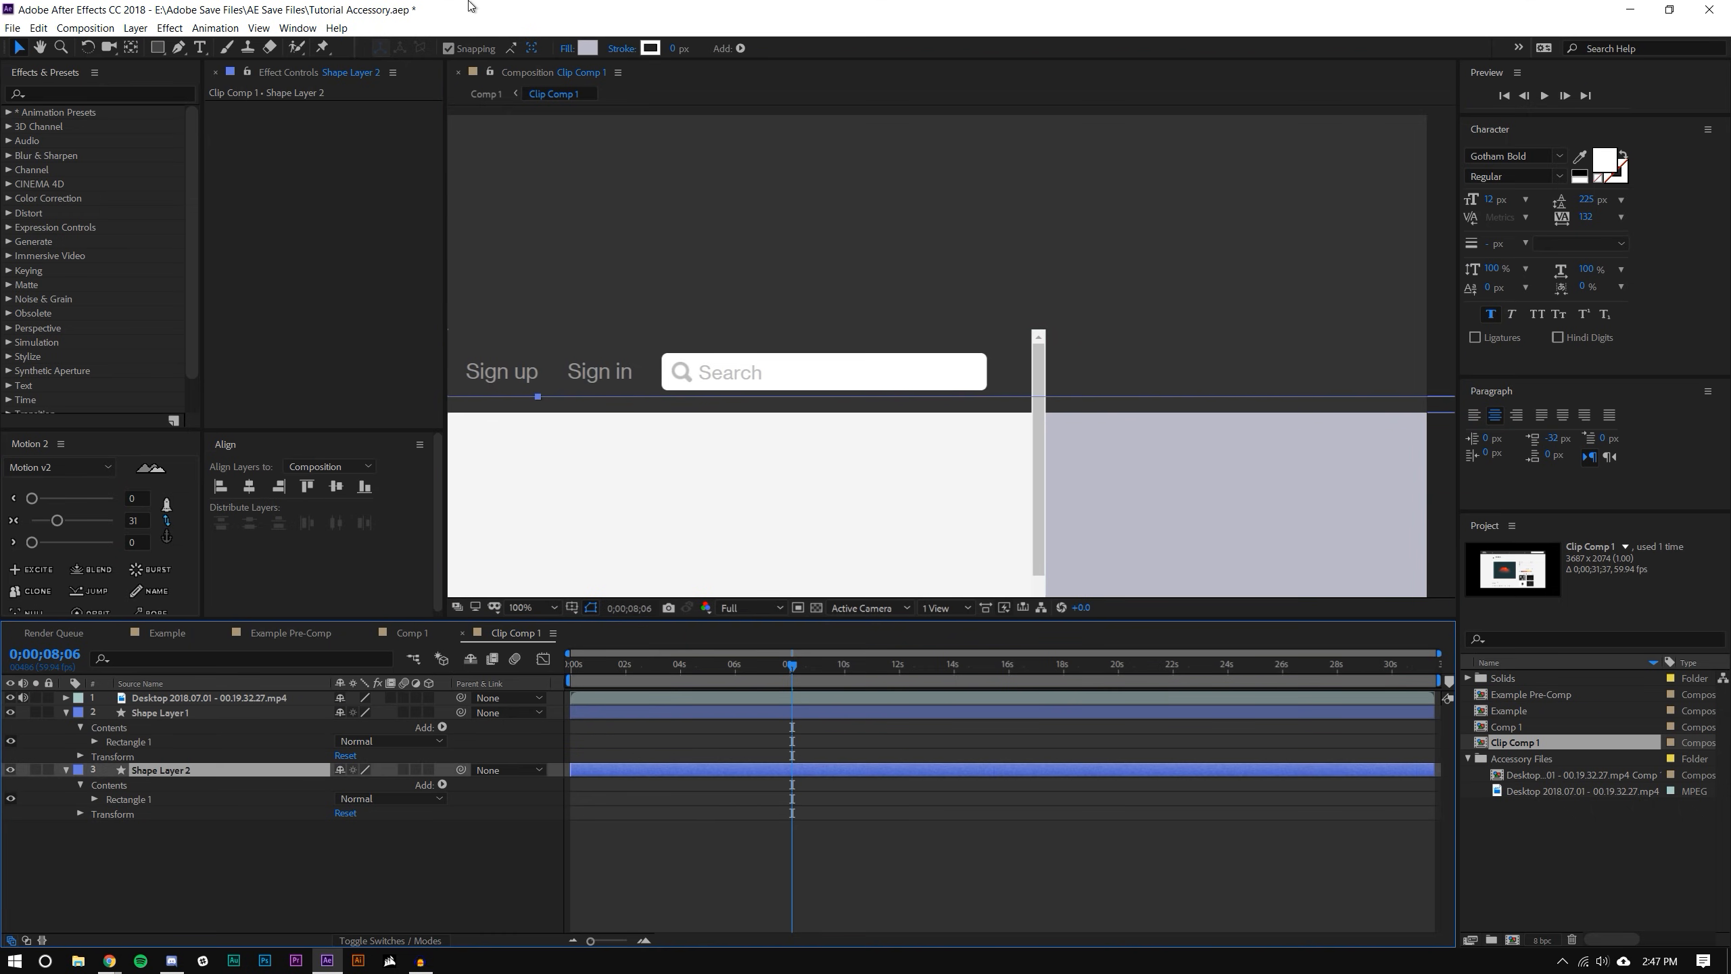
left_click(594, 51)
left_click(1363, 624)
left_click(977, 510)
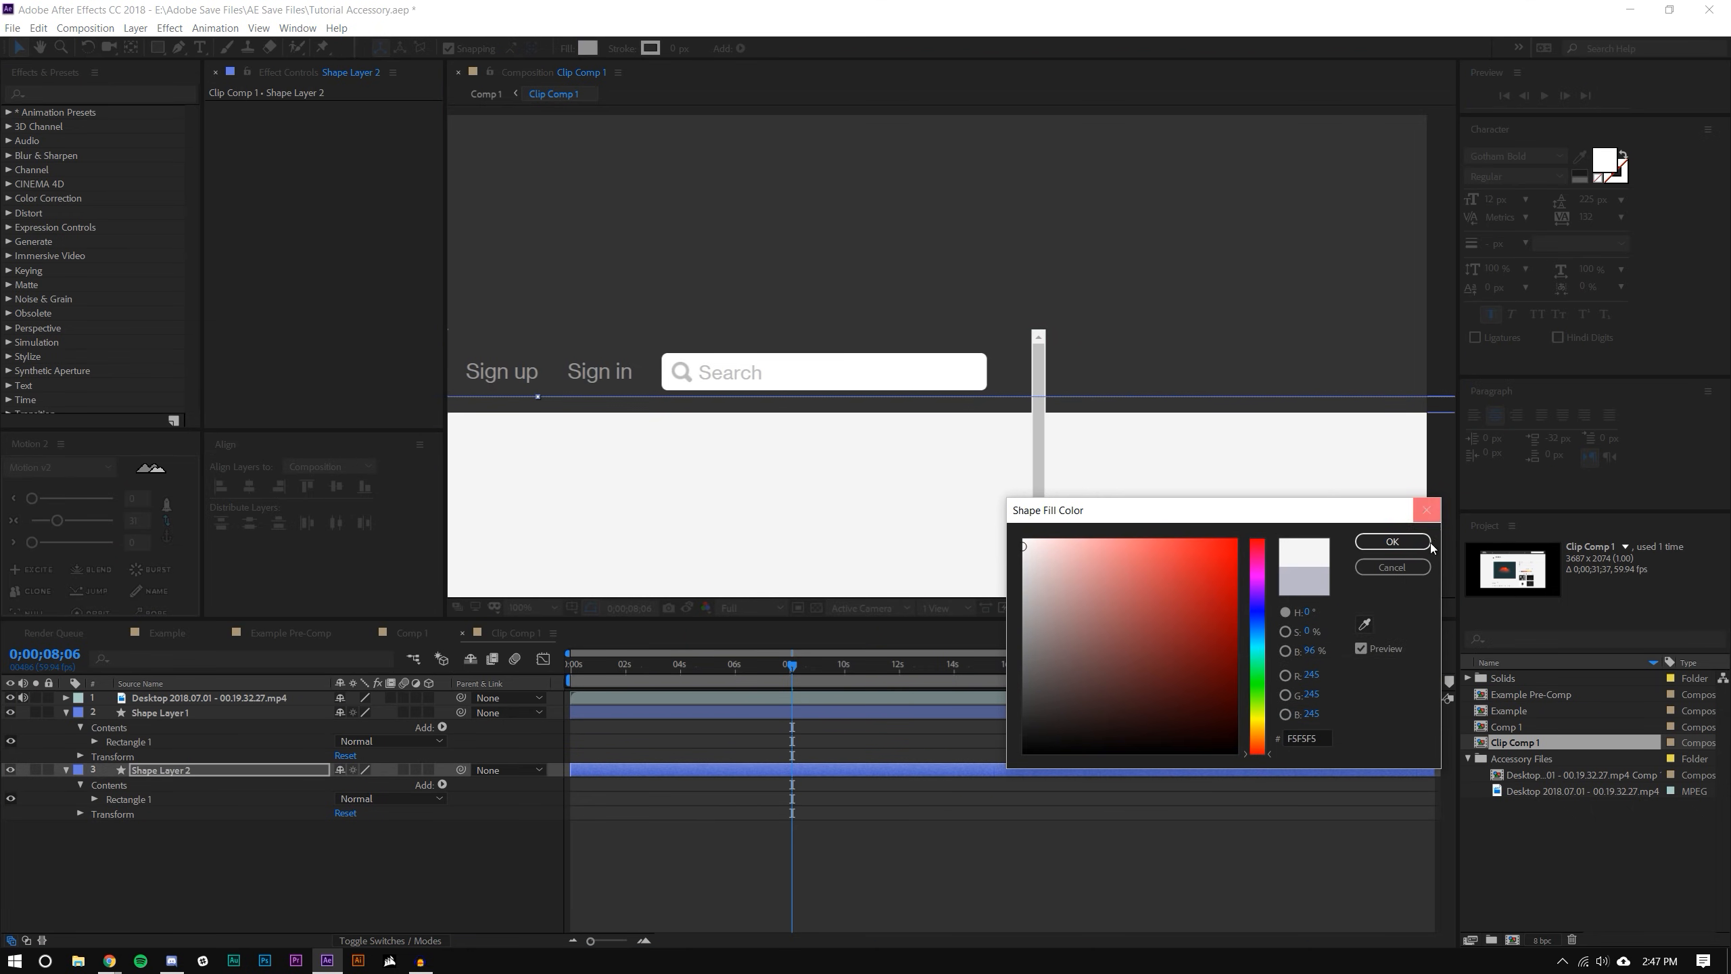
left_click(1394, 543)
left_click(1274, 853)
- Add a mask to the screen recording layer and move its side edge inward to hide the page's scrollbar
scroll(997, 464, "down", 2)
left_click_drag(996, 462, 1164, 381)
key("v")
left_click(1207, 874)
scroll(1309, 561, "up", 2)
left_click_drag(1304, 552, 998, 449)
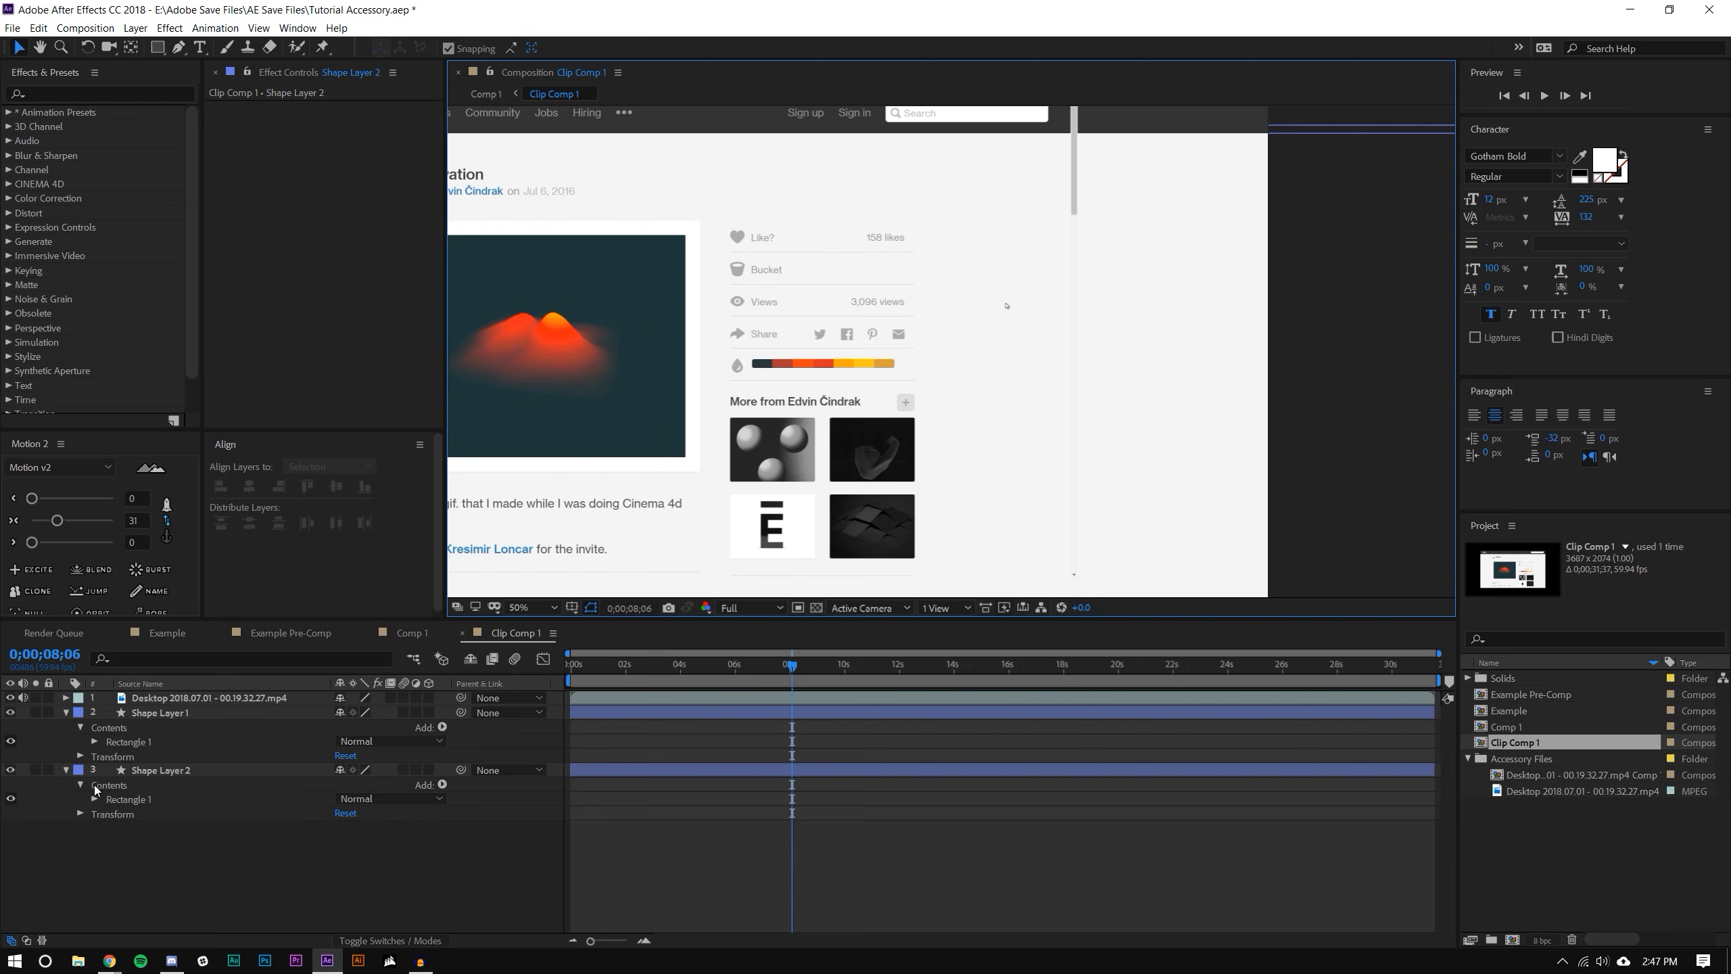
right_click(186, 698)
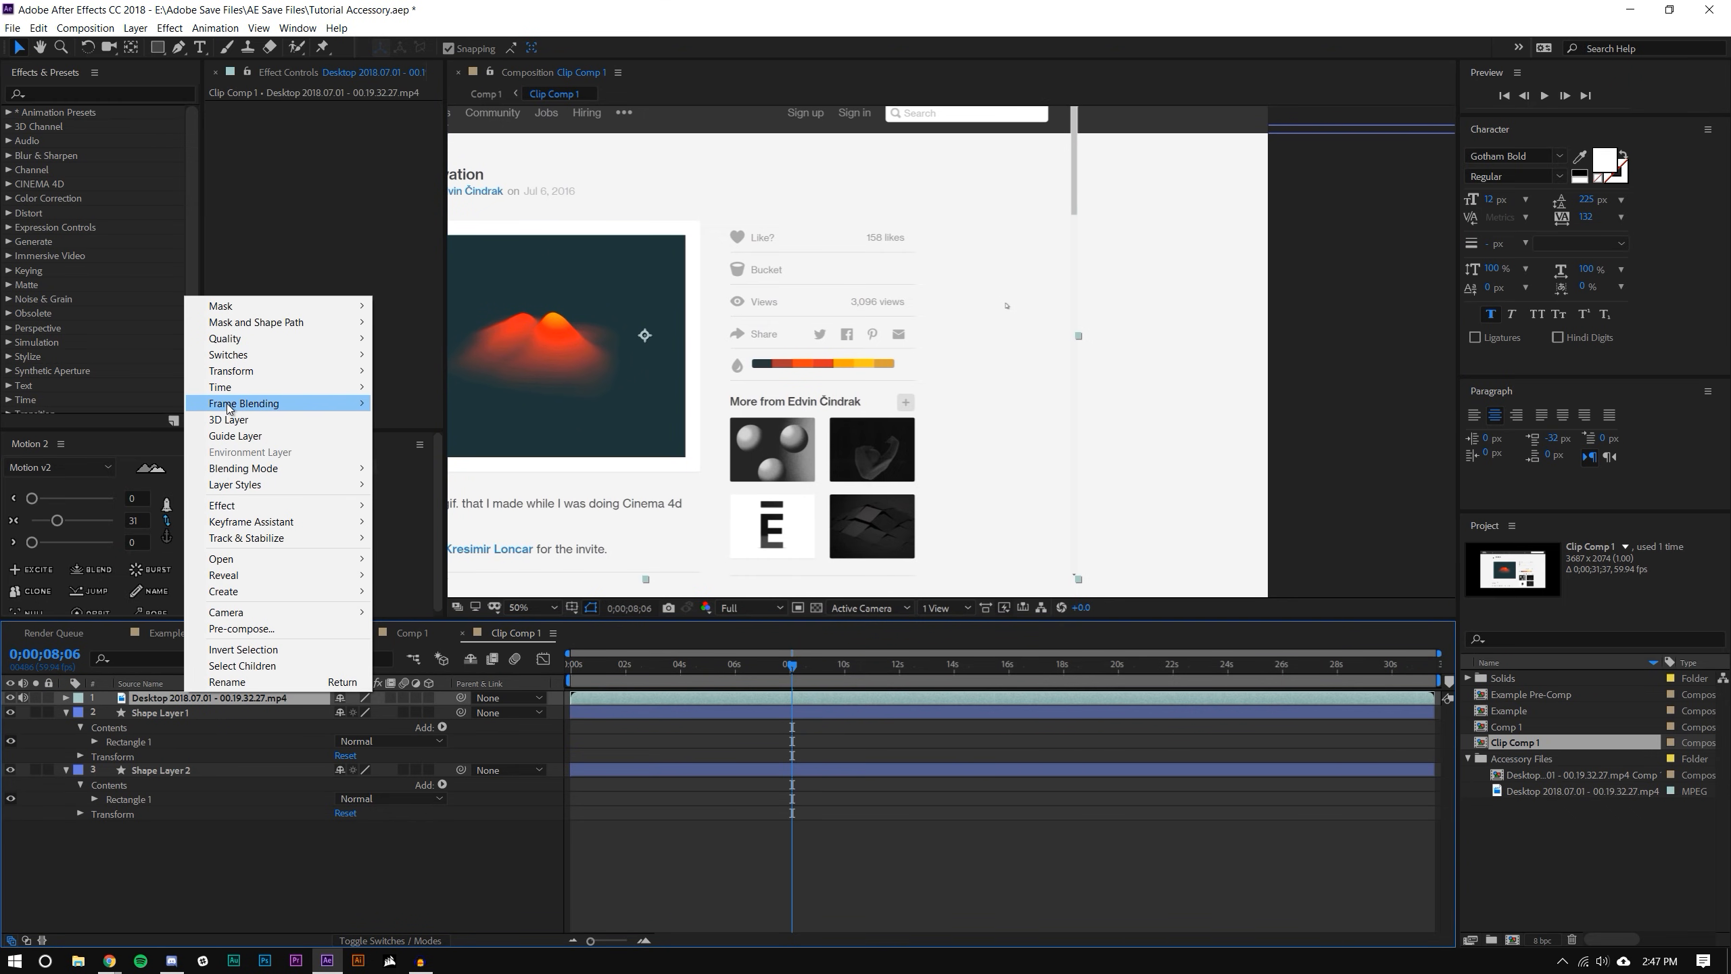
mouse_move(299, 306)
left_click(422, 311)
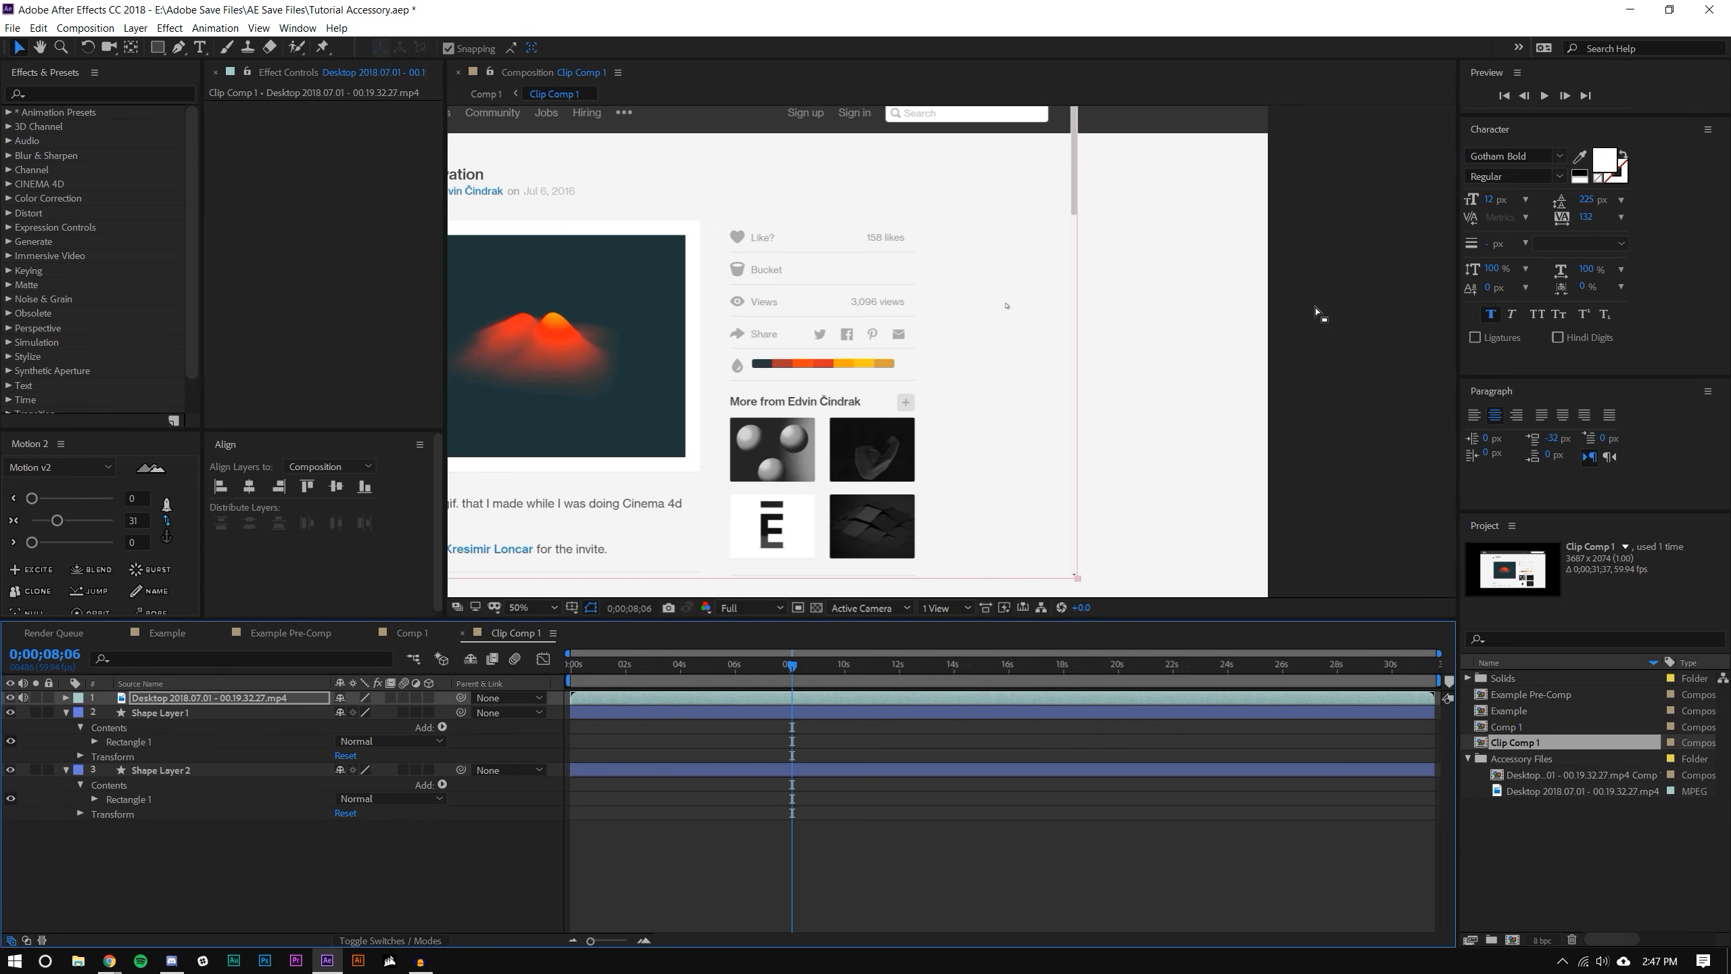
left_click_drag(1075, 370, 1154, 379)
left_click(1125, 885)
- Draw a small ellipse in the page's background colour over the mouse cursor beside the page content, and collapse the layers' properties
scroll(1111, 402, "down", 2)
scroll(1158, 377, "up", 3)
left_click_drag(1190, 266, 977, 340)
left_click_drag(159, 49, 197, 85)
left_click_drag(979, 343, 1019, 377)
left_click(165, 704)
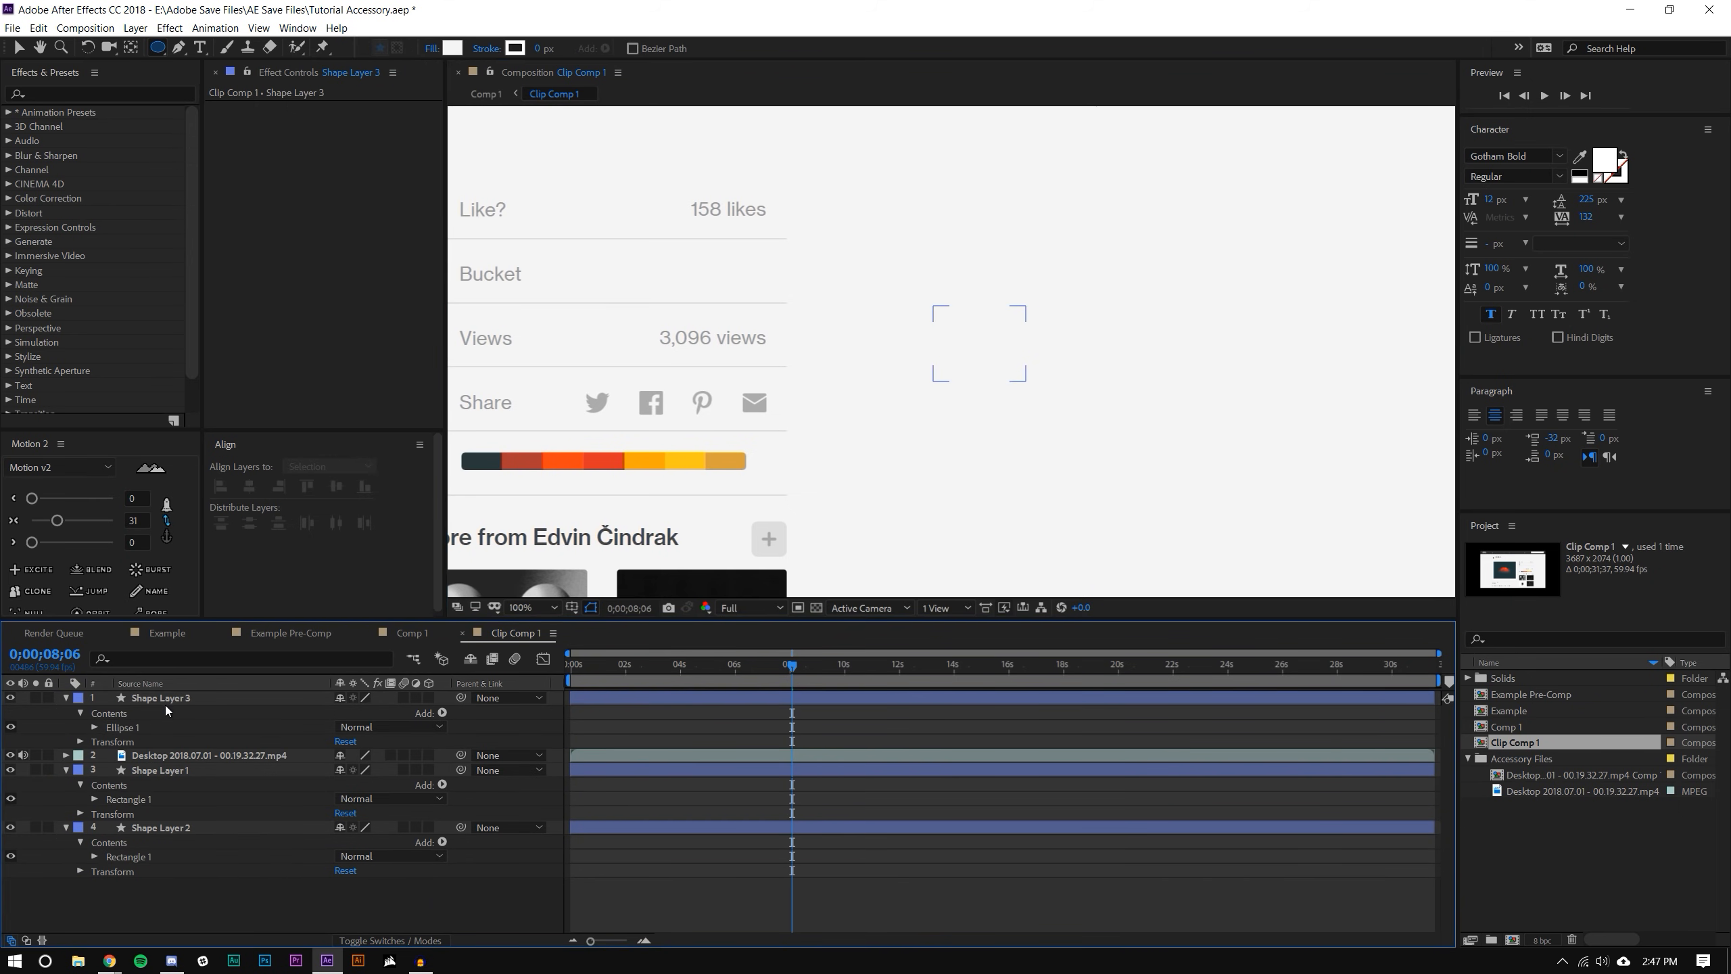
left_click(66, 698)
left_click(66, 726)
left_click(66, 740)
scroll(1170, 382, "down", 4)
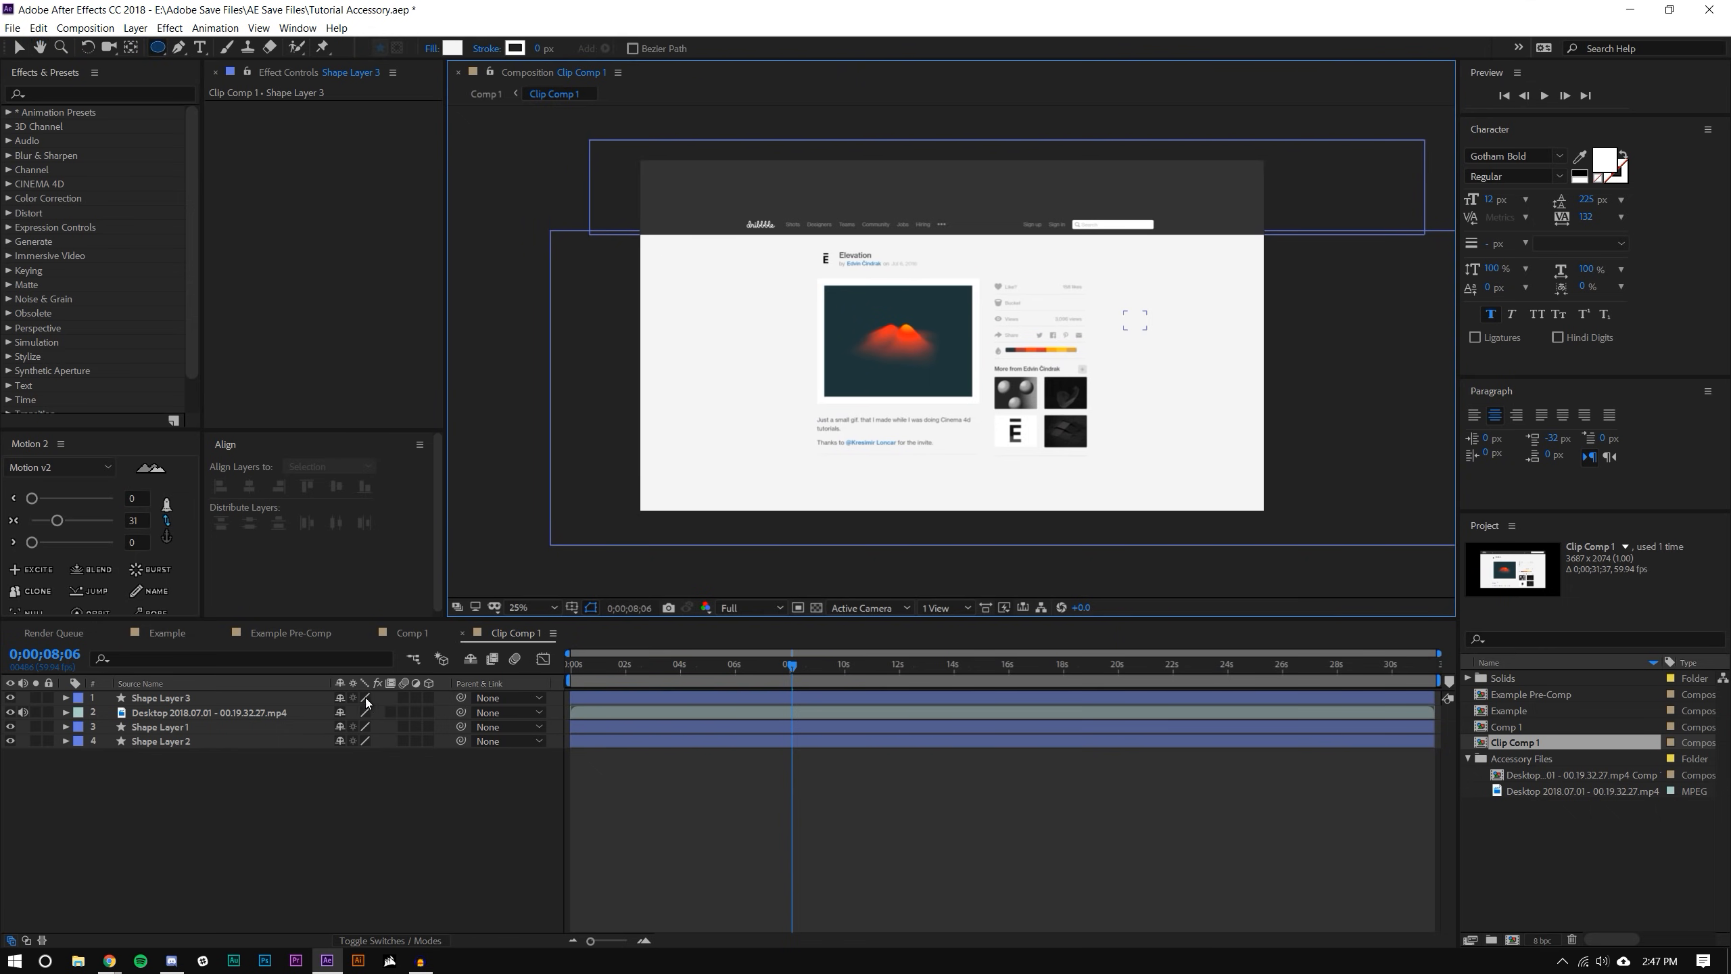
- Return to Comp 1 and check the extended background at the start and end of the camera shot, enlarging the viewer area
left_click(411, 633)
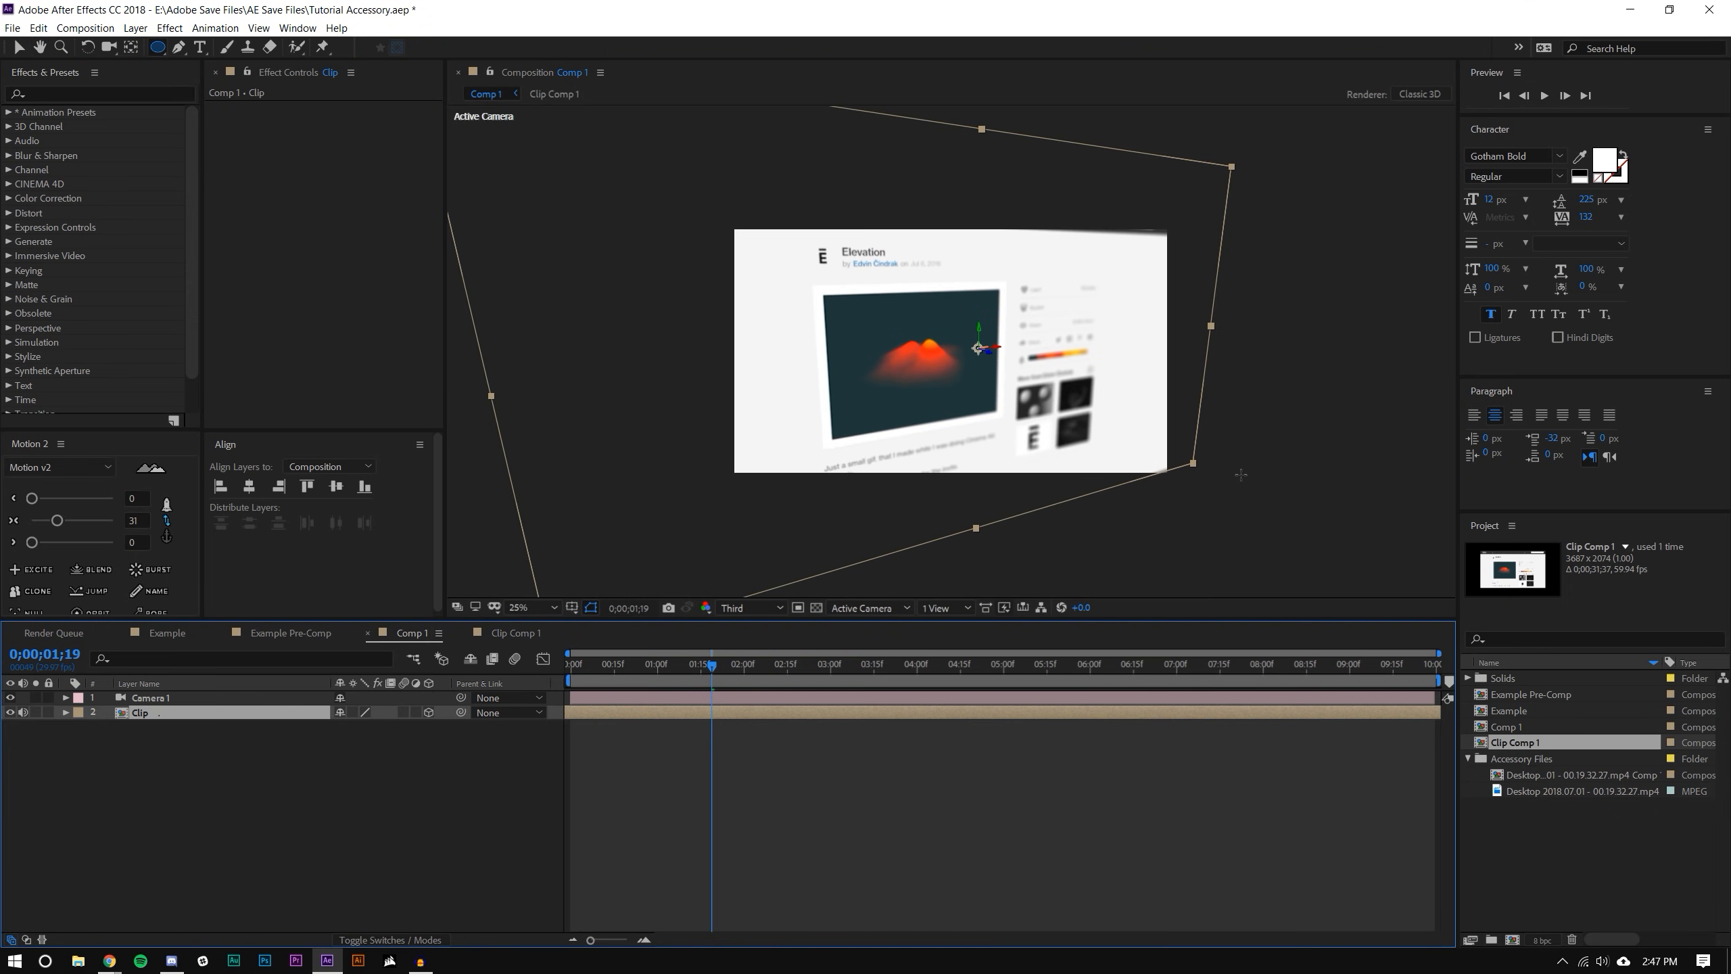
left_click_drag(677, 666, 1434, 654)
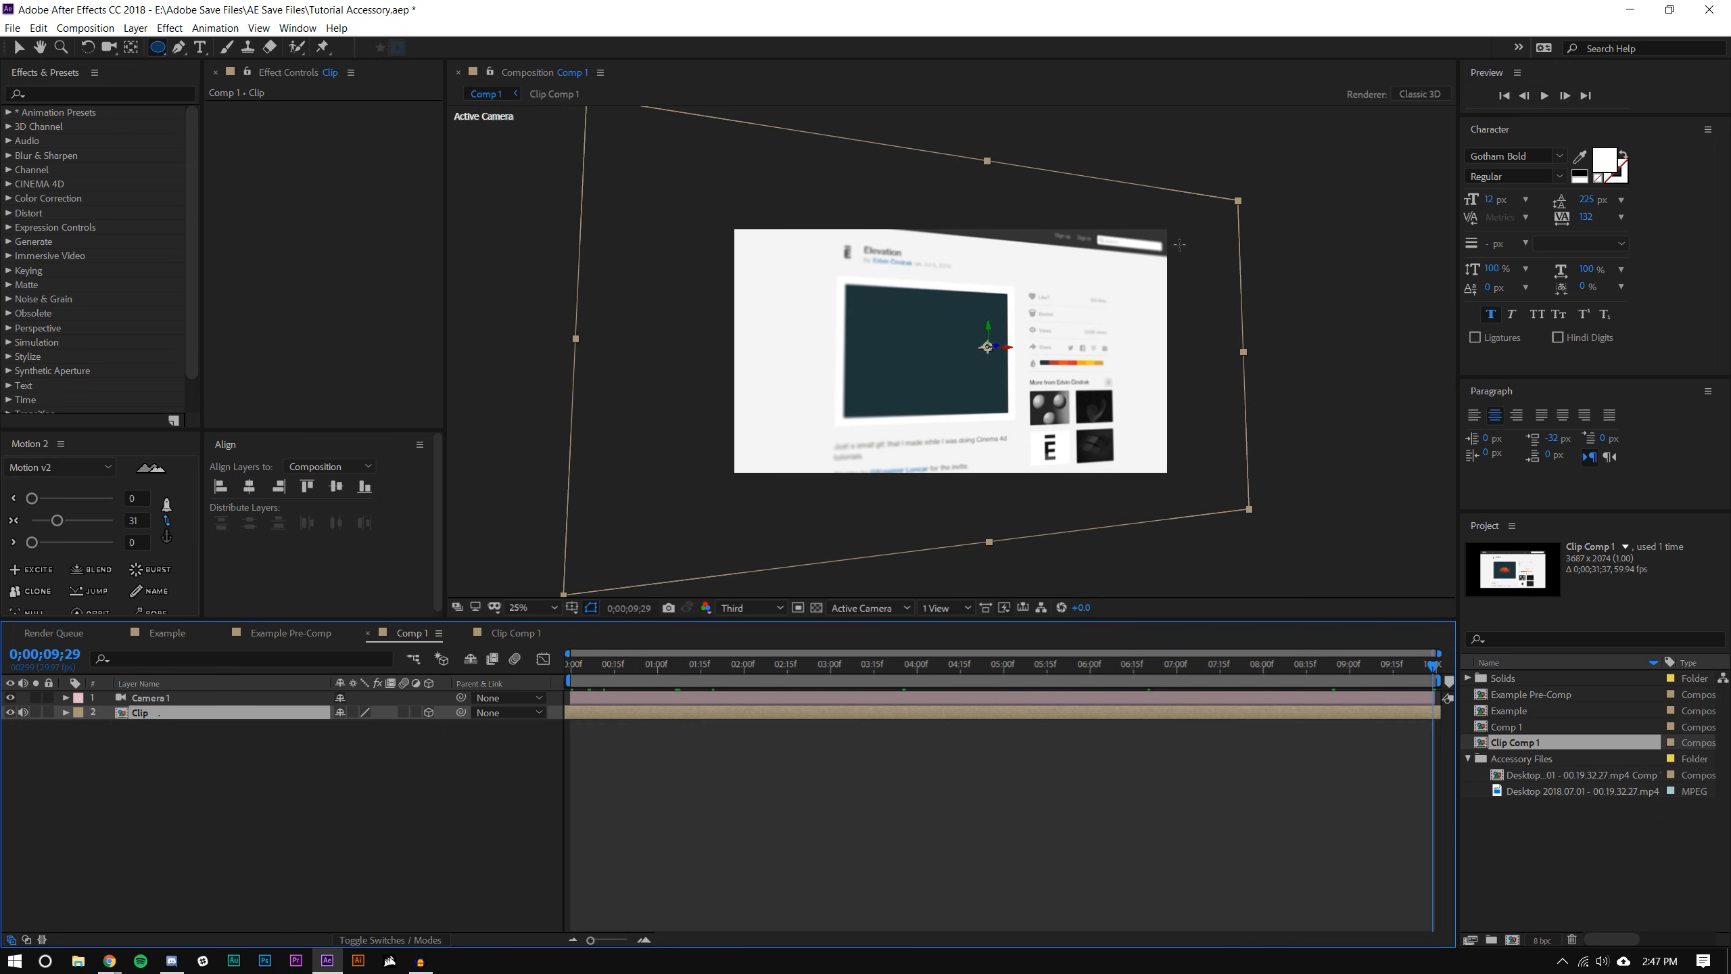
scroll(1180, 245, "up", 2)
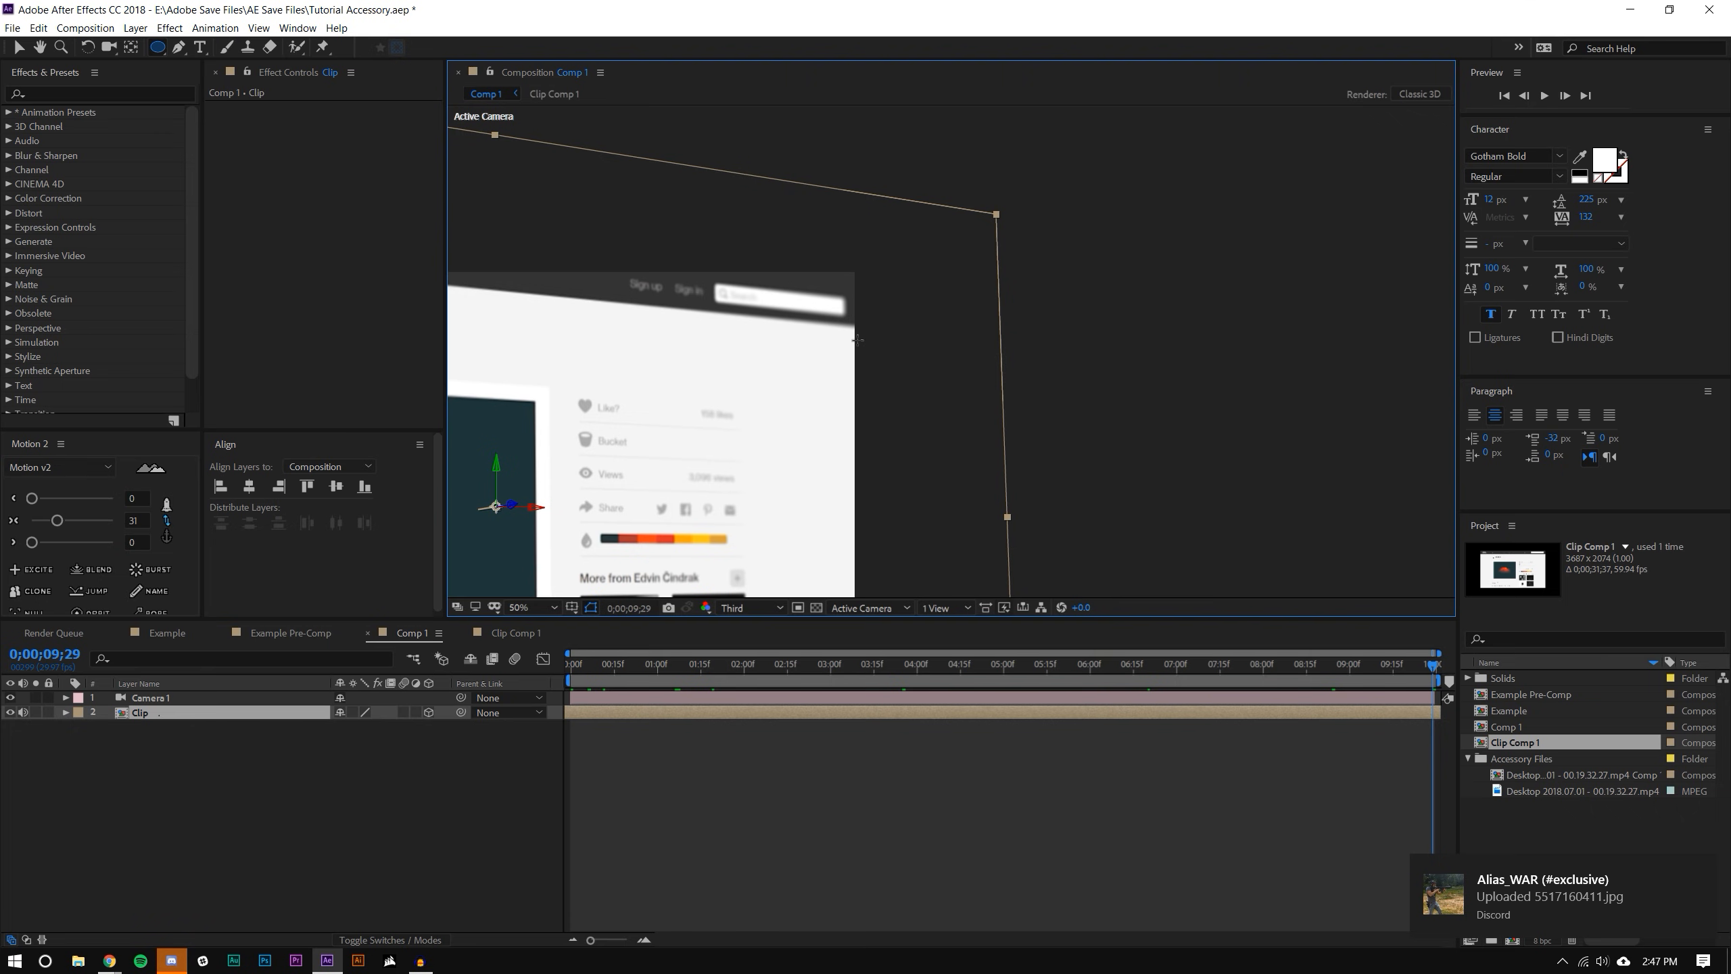
scroll(858, 338, "down", 4)
key("v")
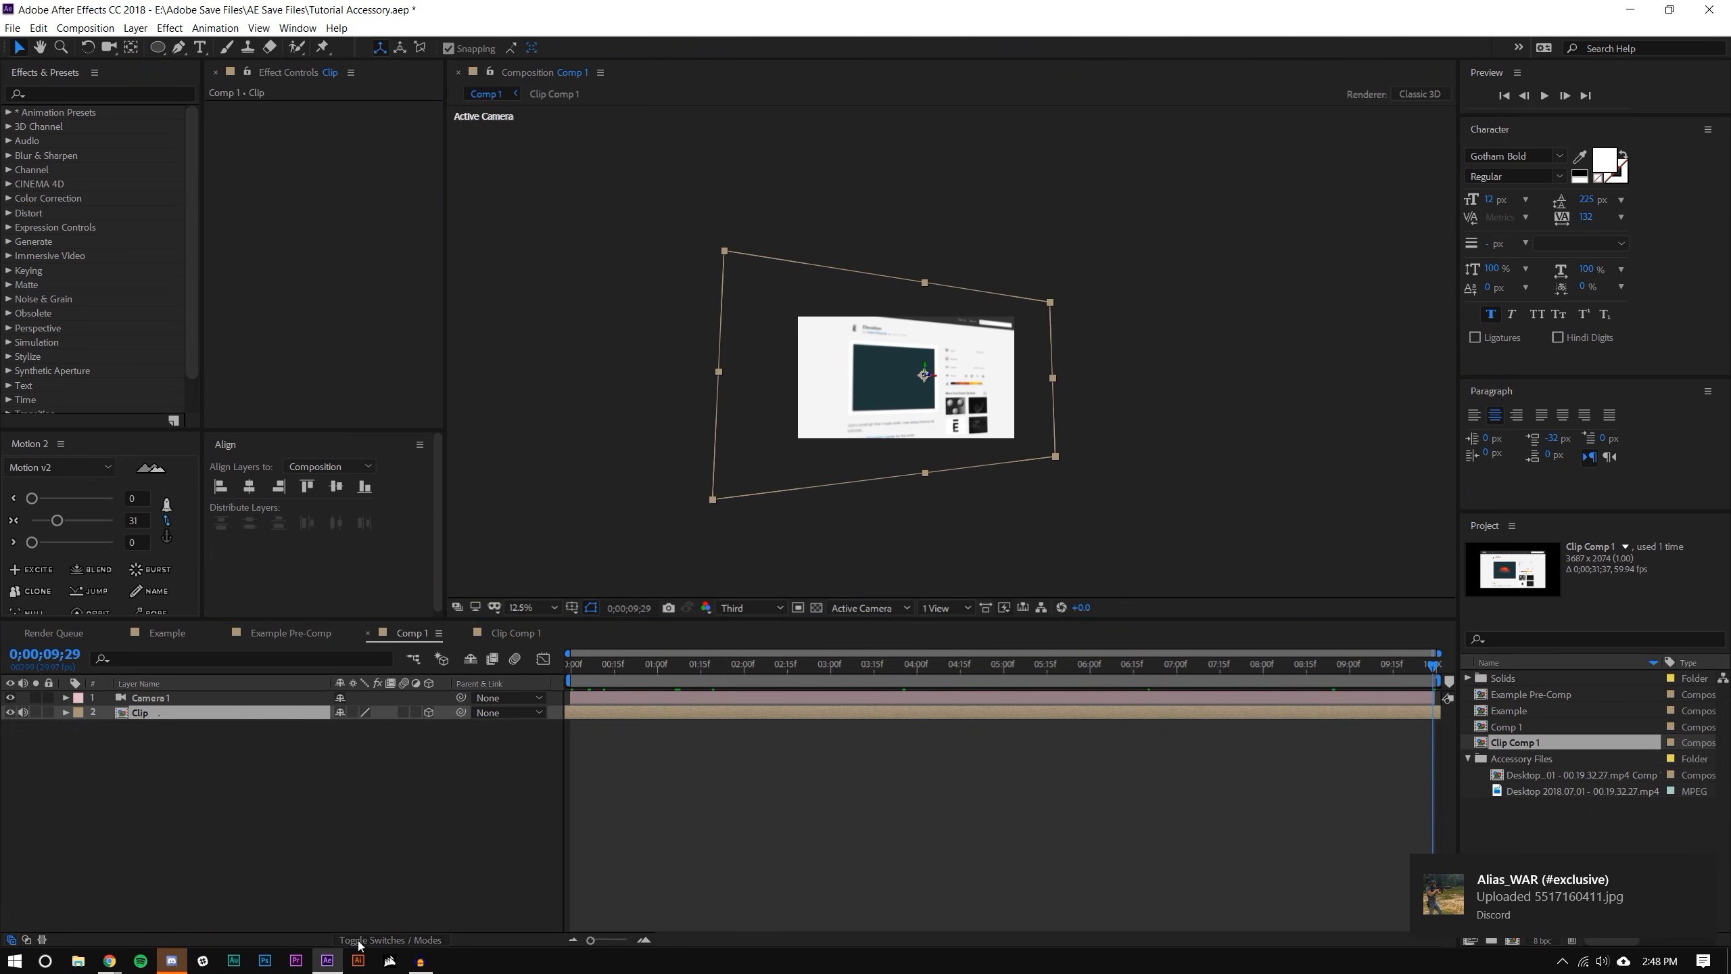
left_click(365, 866)
scroll(806, 457, "up", 1)
left_click_drag(750, 665, 148, 762)
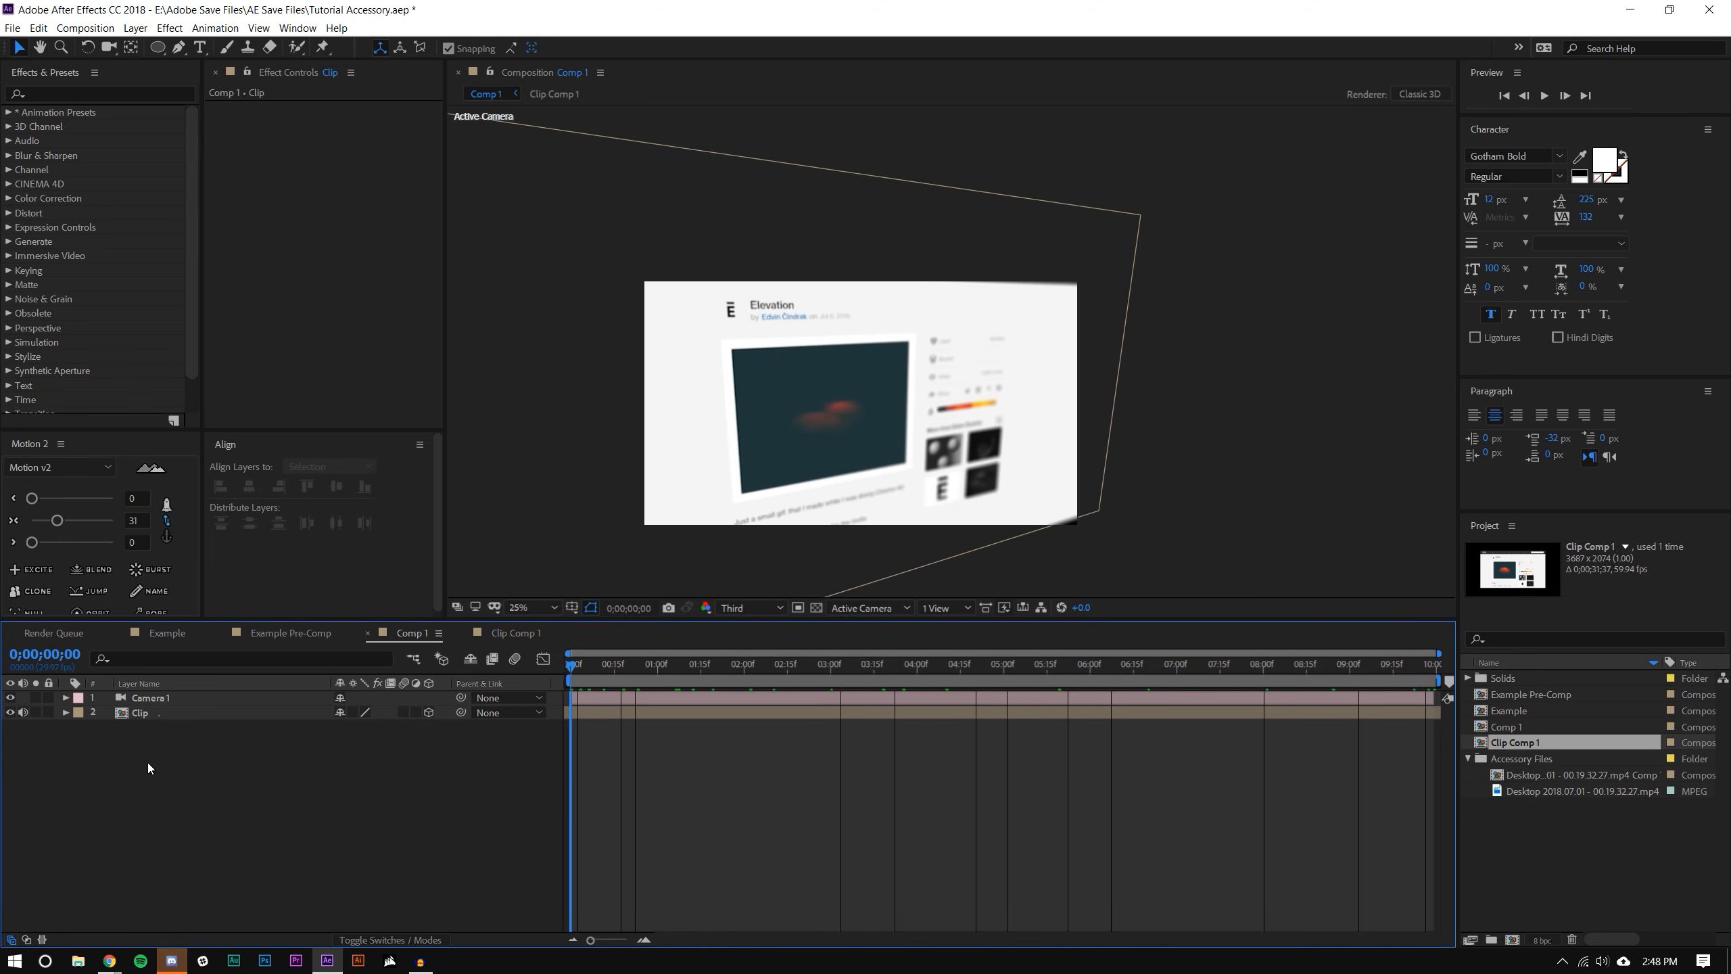
scroll(767, 450, "up", 2)
key("space")
left_click_drag(769, 433, 888, 294)
left_click_drag(876, 620, 879, 723)
scroll(958, 519, "down", 2)
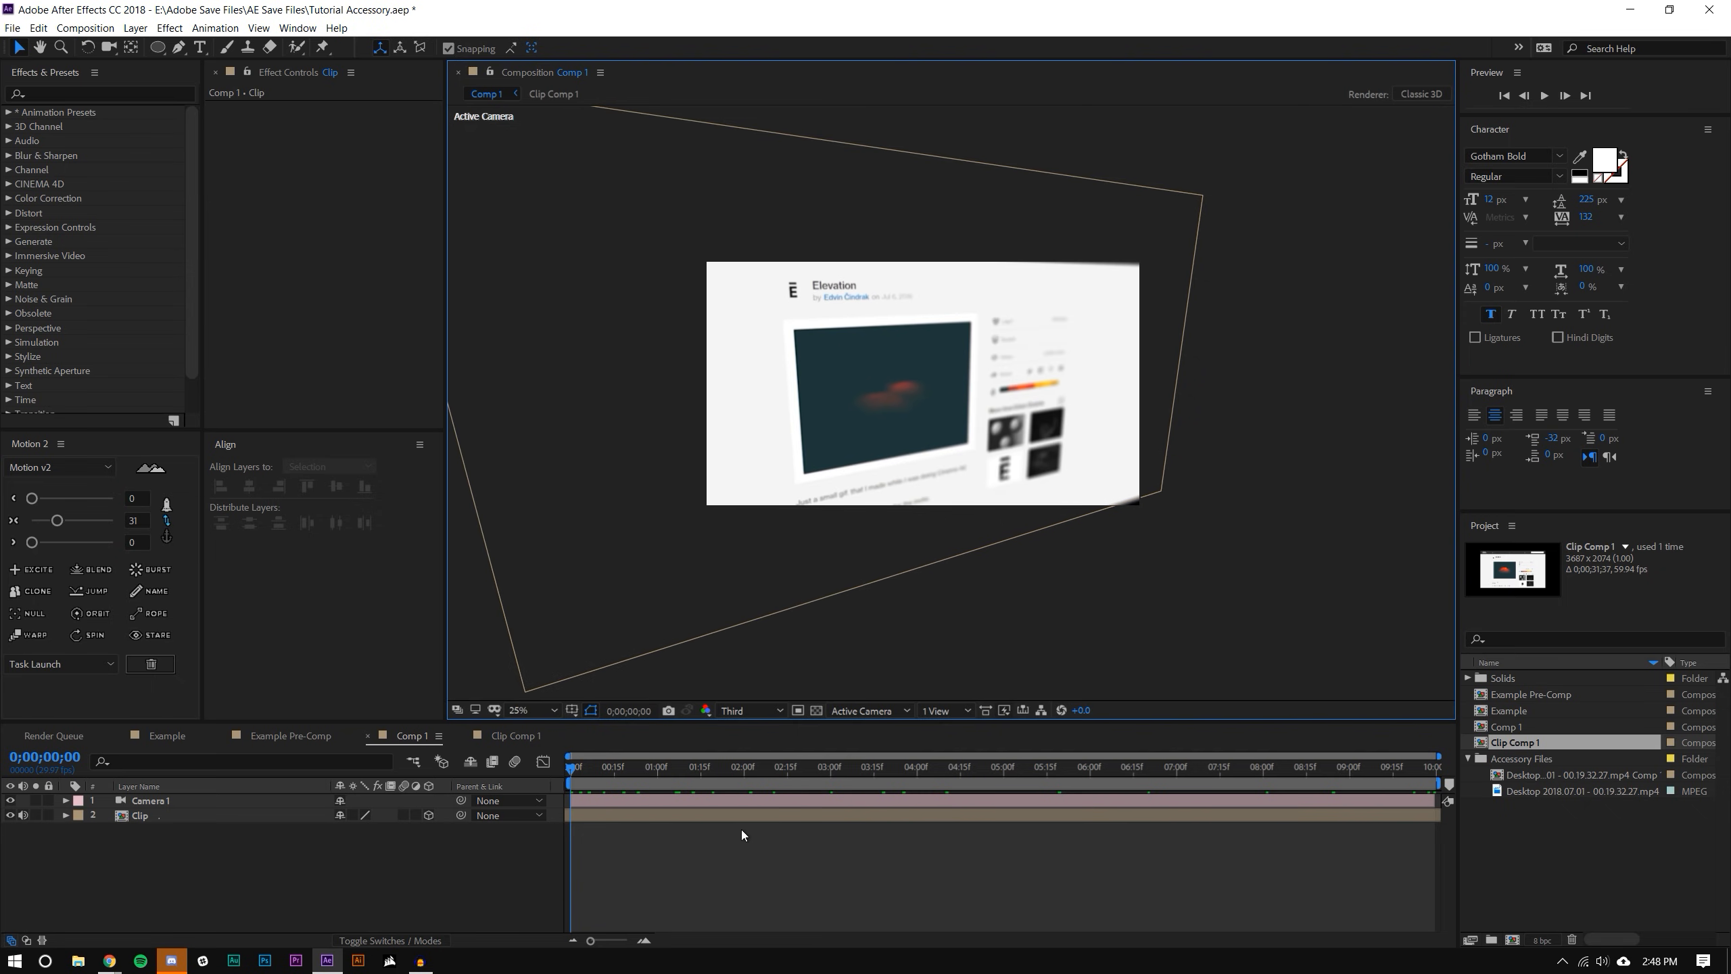
- View Clip Comp 1 and import the image maxresdefault.jpg into the project
left_click(513, 732)
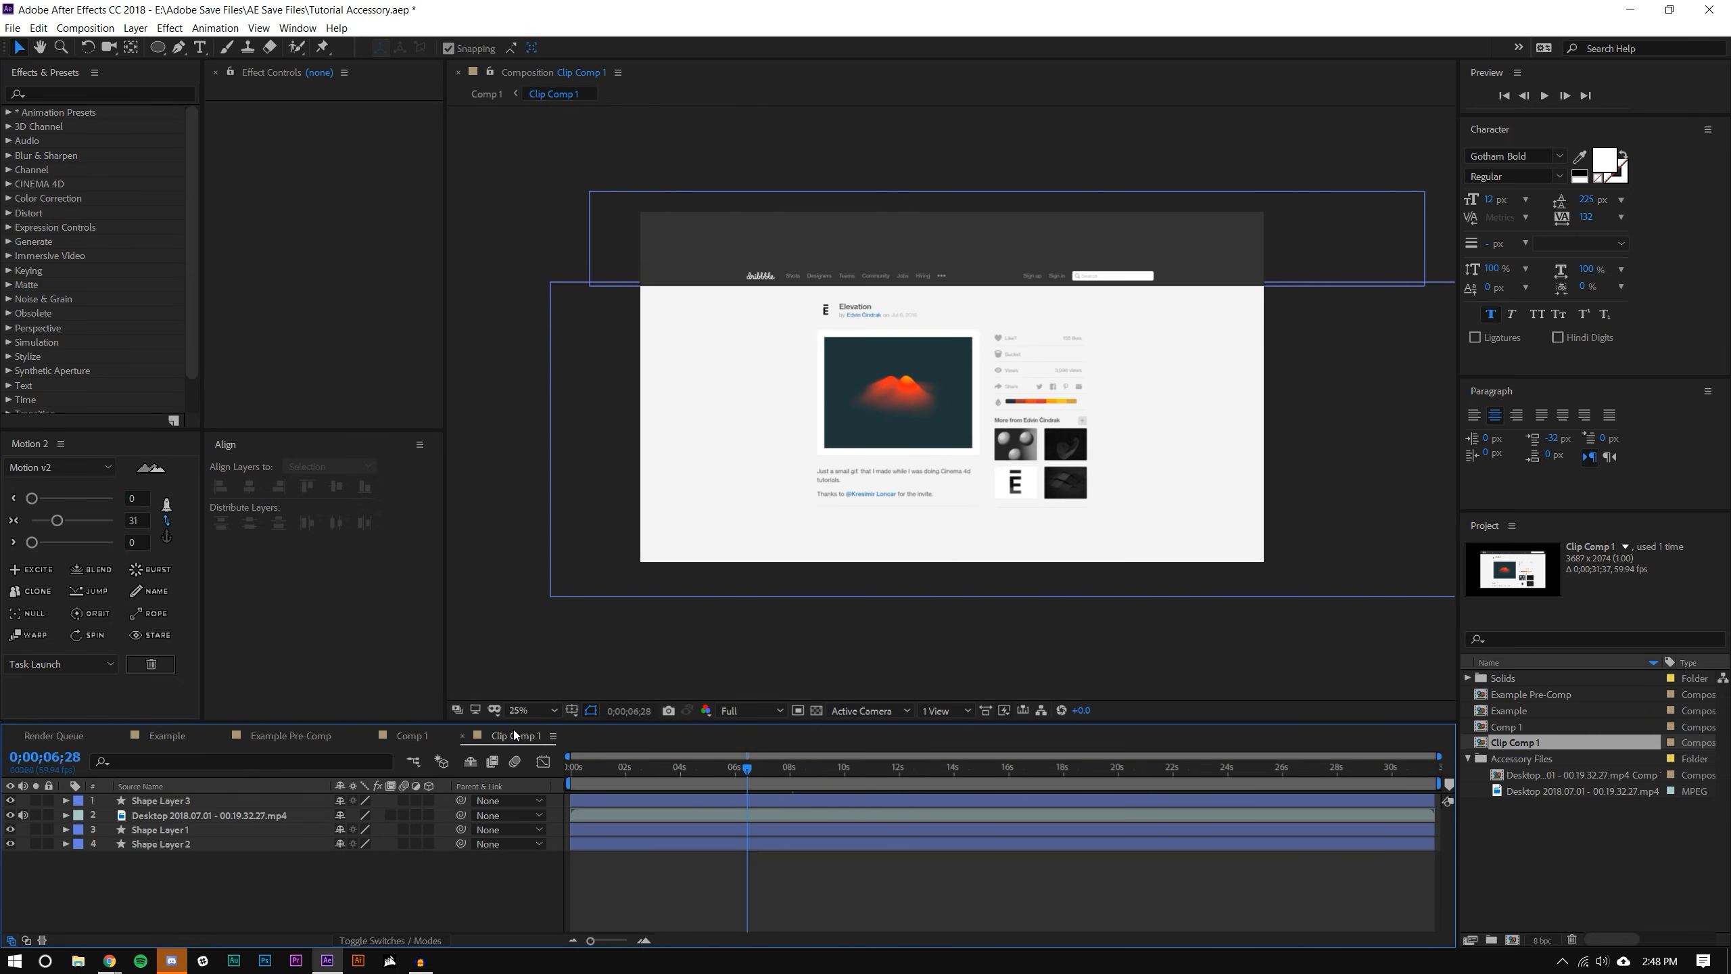
left_click(80, 961)
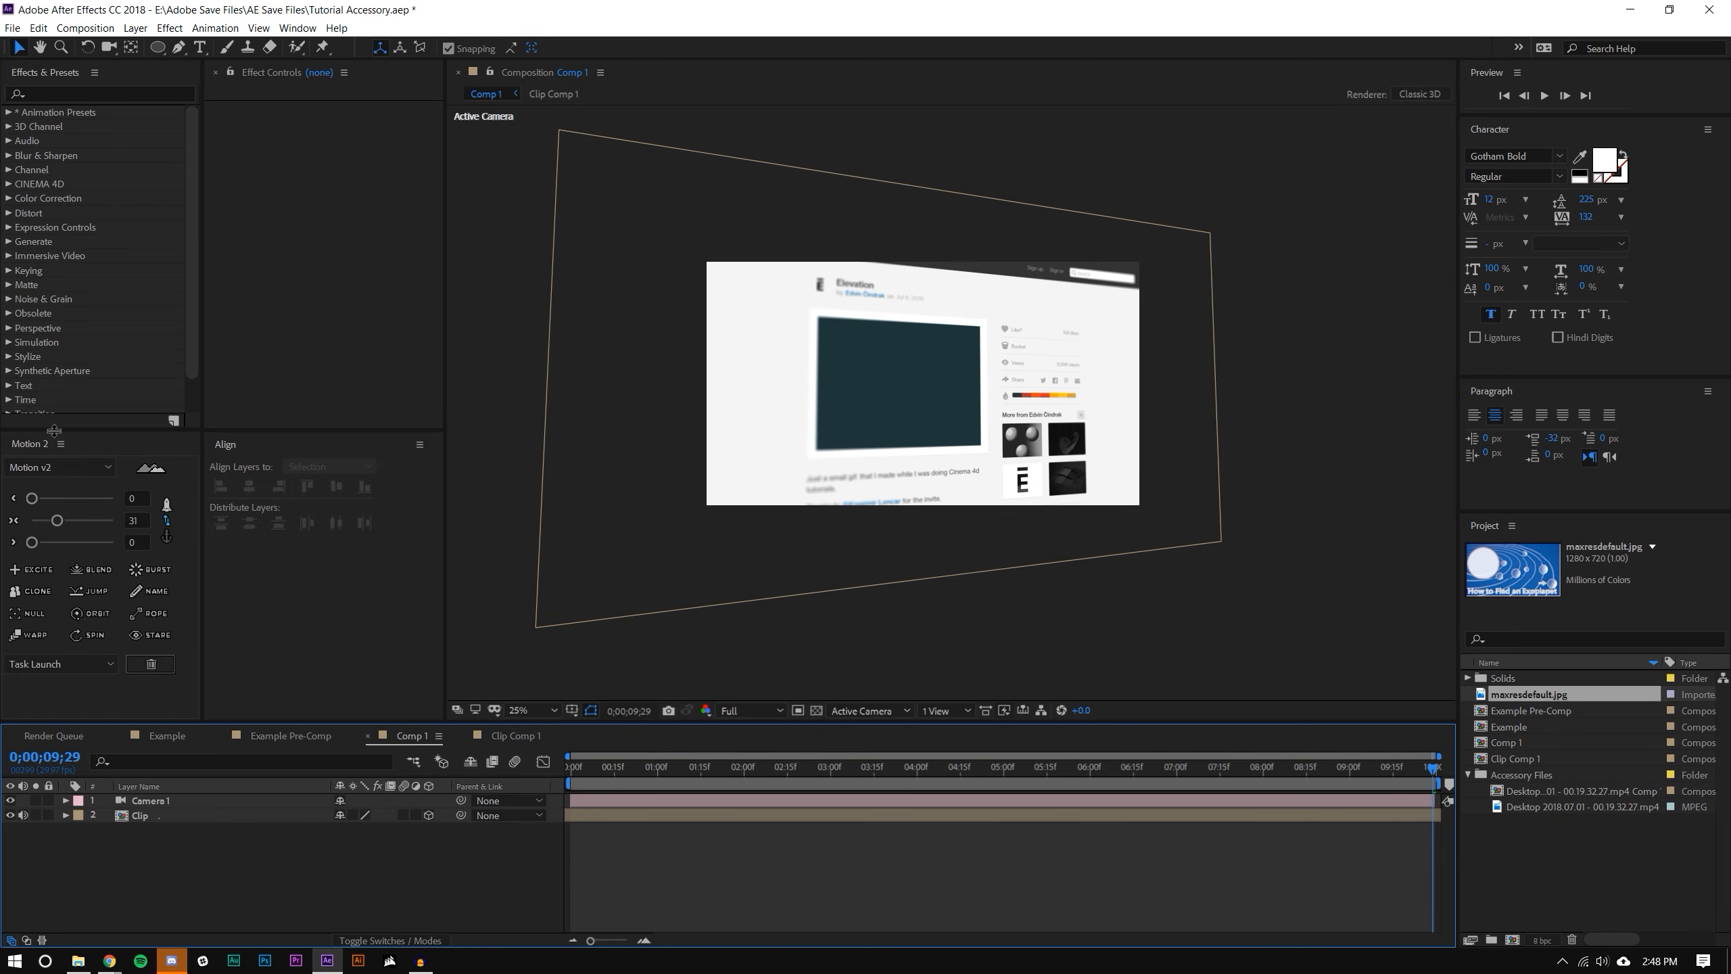
- Search the effects for "vig" and try the CC Vignette effect on the Clip layer in Comp 1
left_click(51, 92)
type("vin")
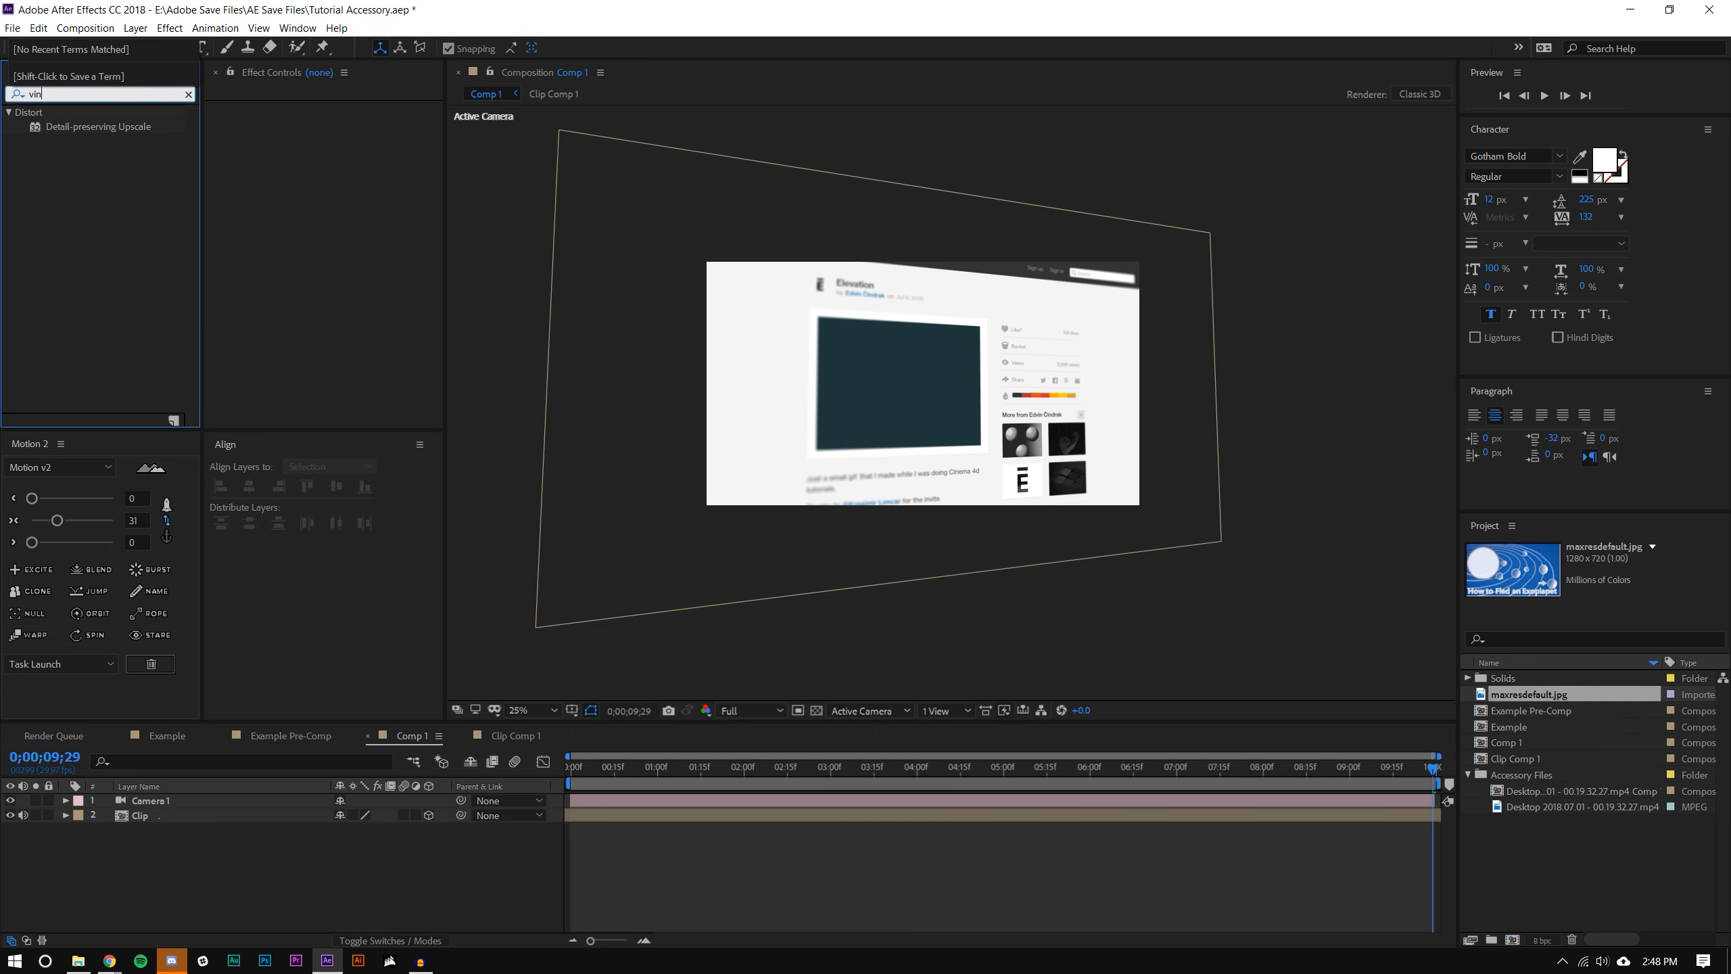
key("BackSpace")
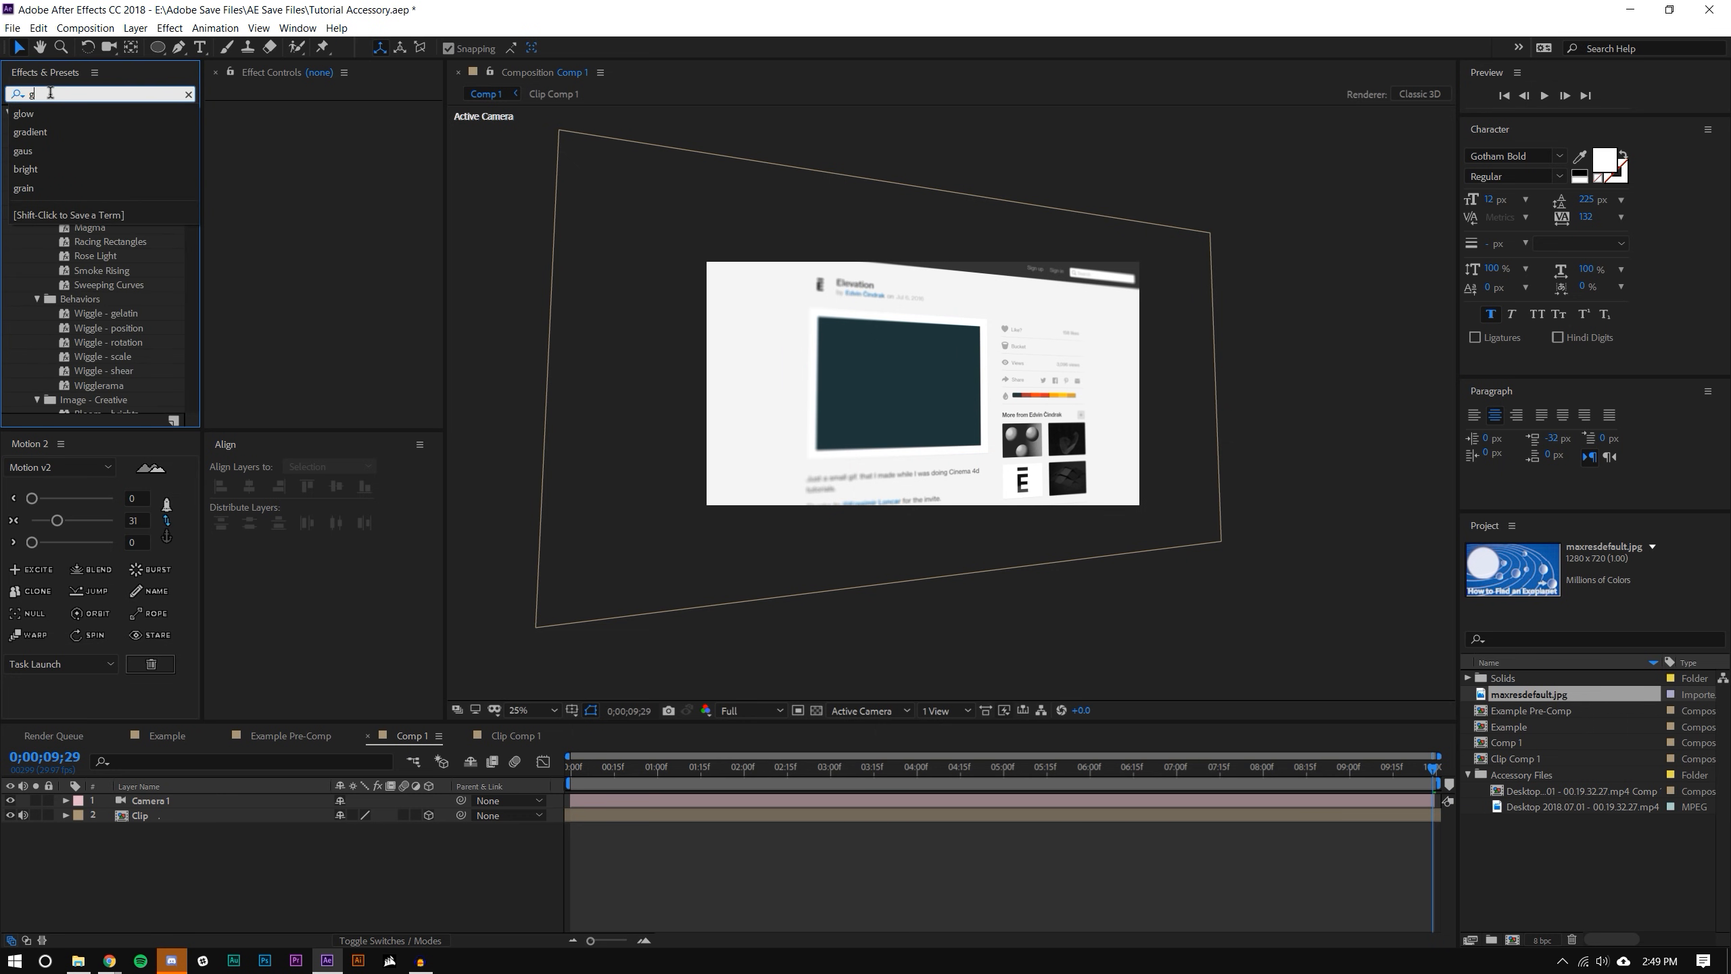
type("g")
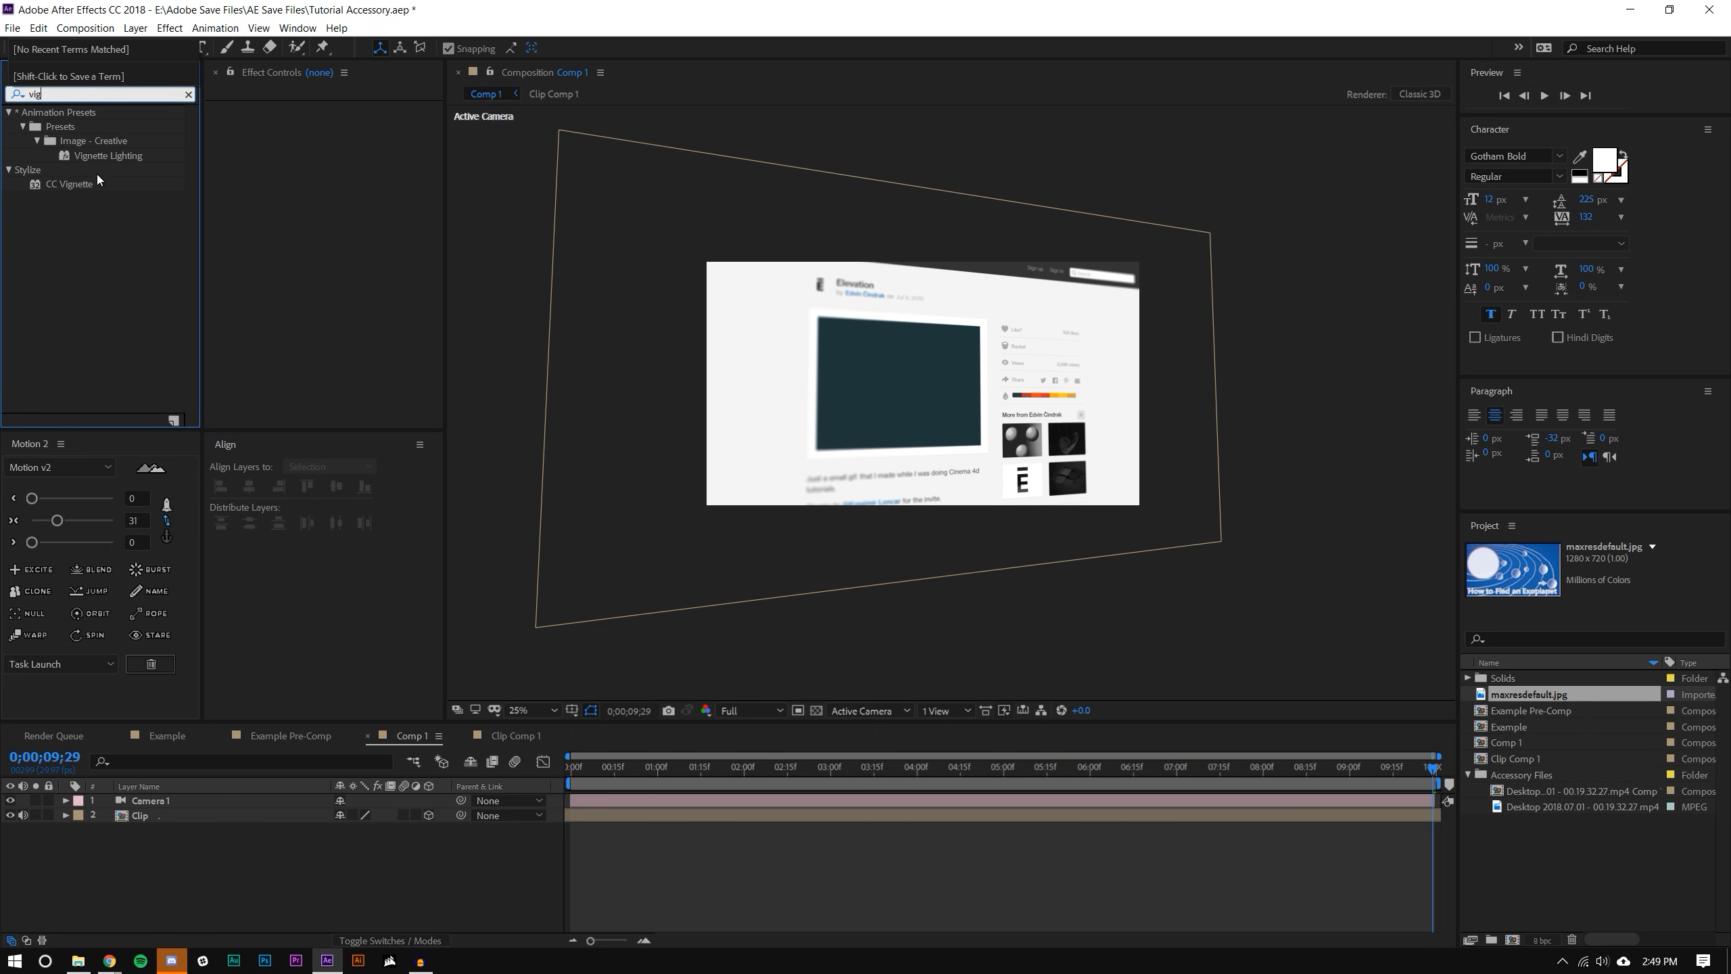
left_click(58, 218)
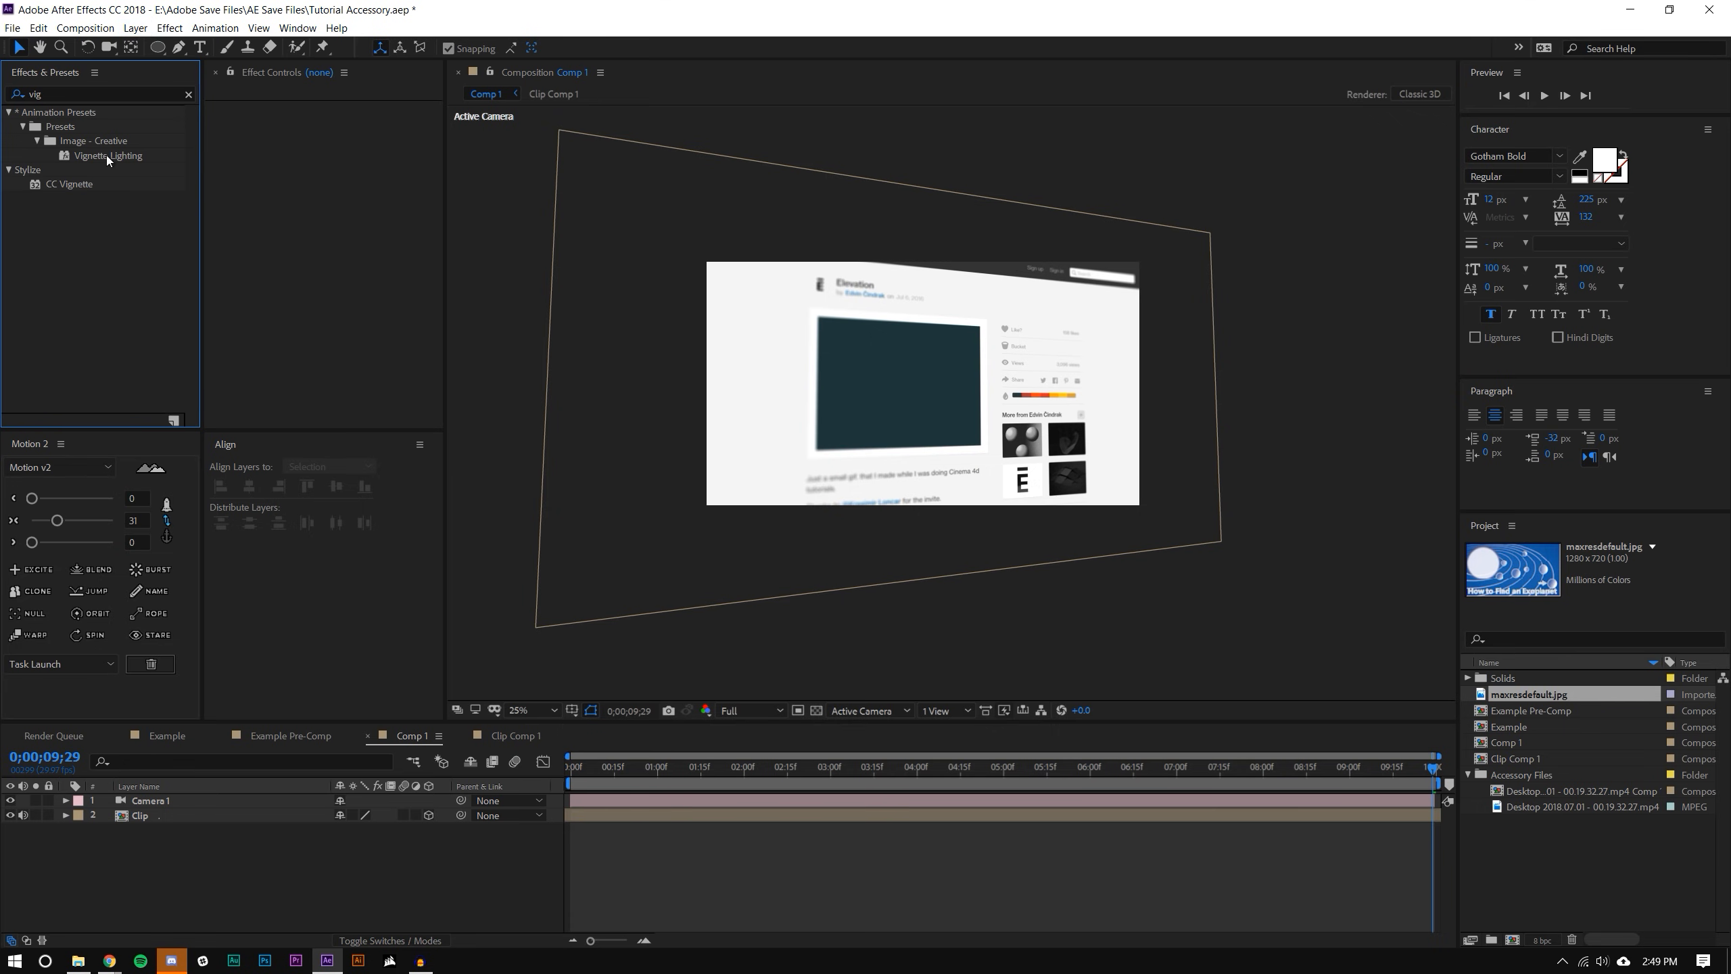
left_click_drag(73, 182, 175, 820)
key("ctrl+z")
left_click(182, 861)
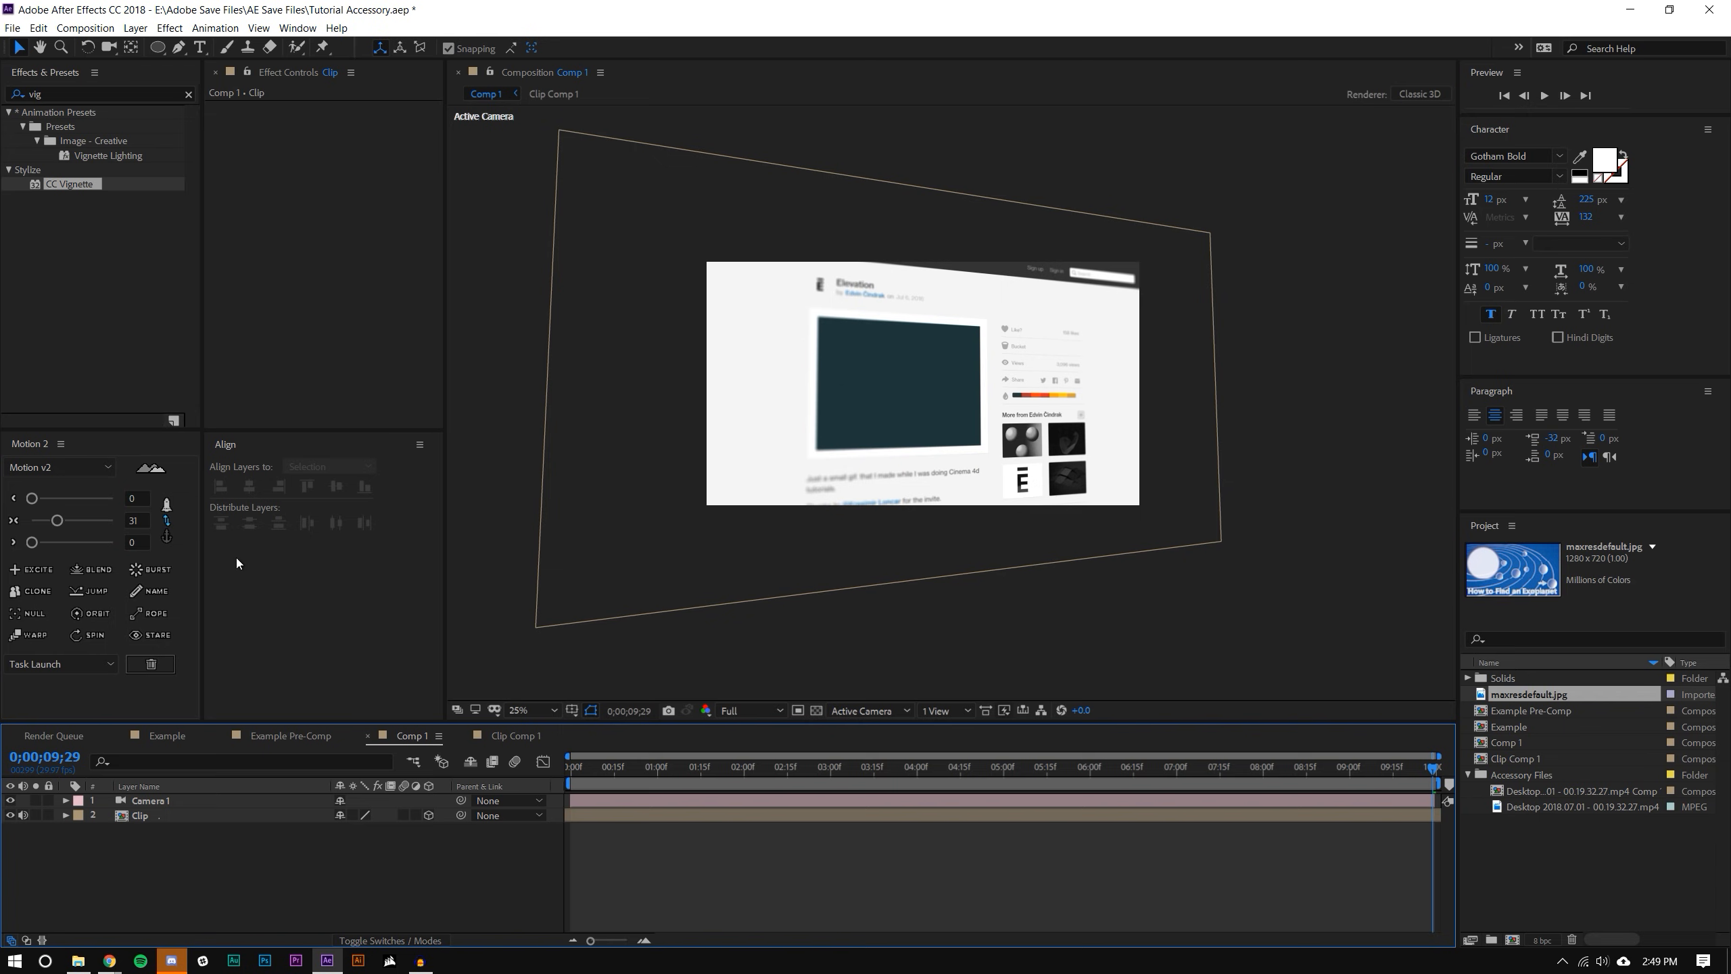
- Create a black solid at the composition size of 2560 × 1440 px in Comp 1
left_click(135, 28)
mouse_move(163, 45)
left_click(437, 63)
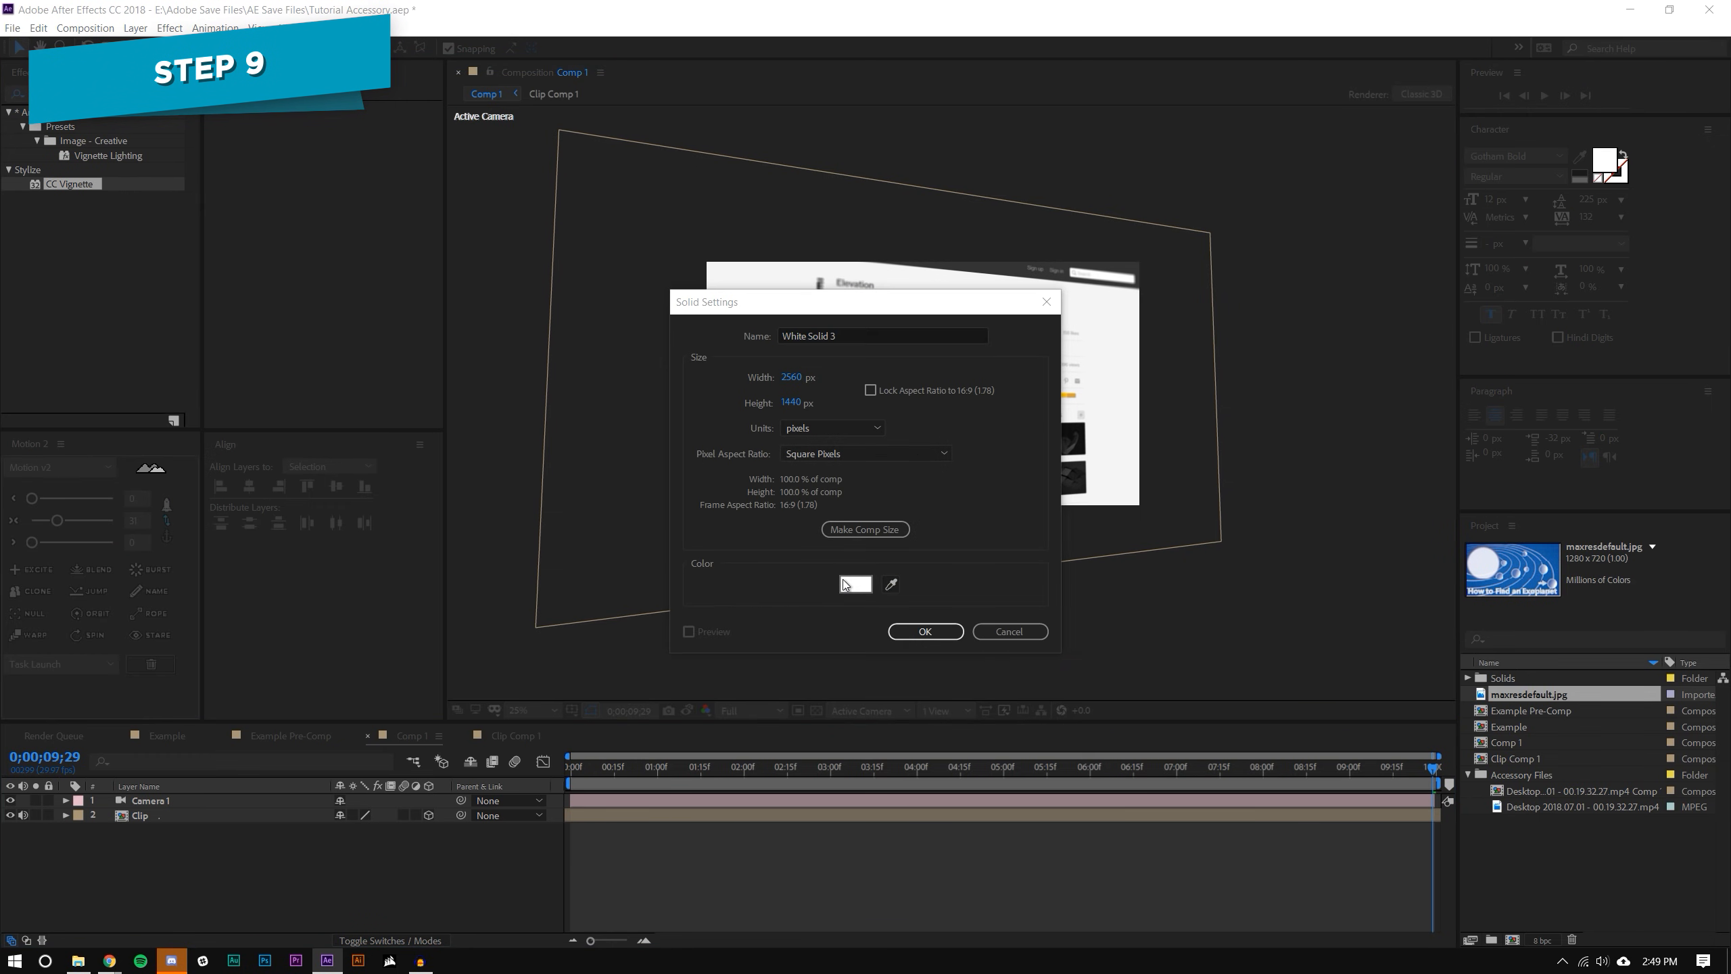
left_click(844, 580)
left_click_drag(1178, 724, 1023, 760)
left_click(1391, 541)
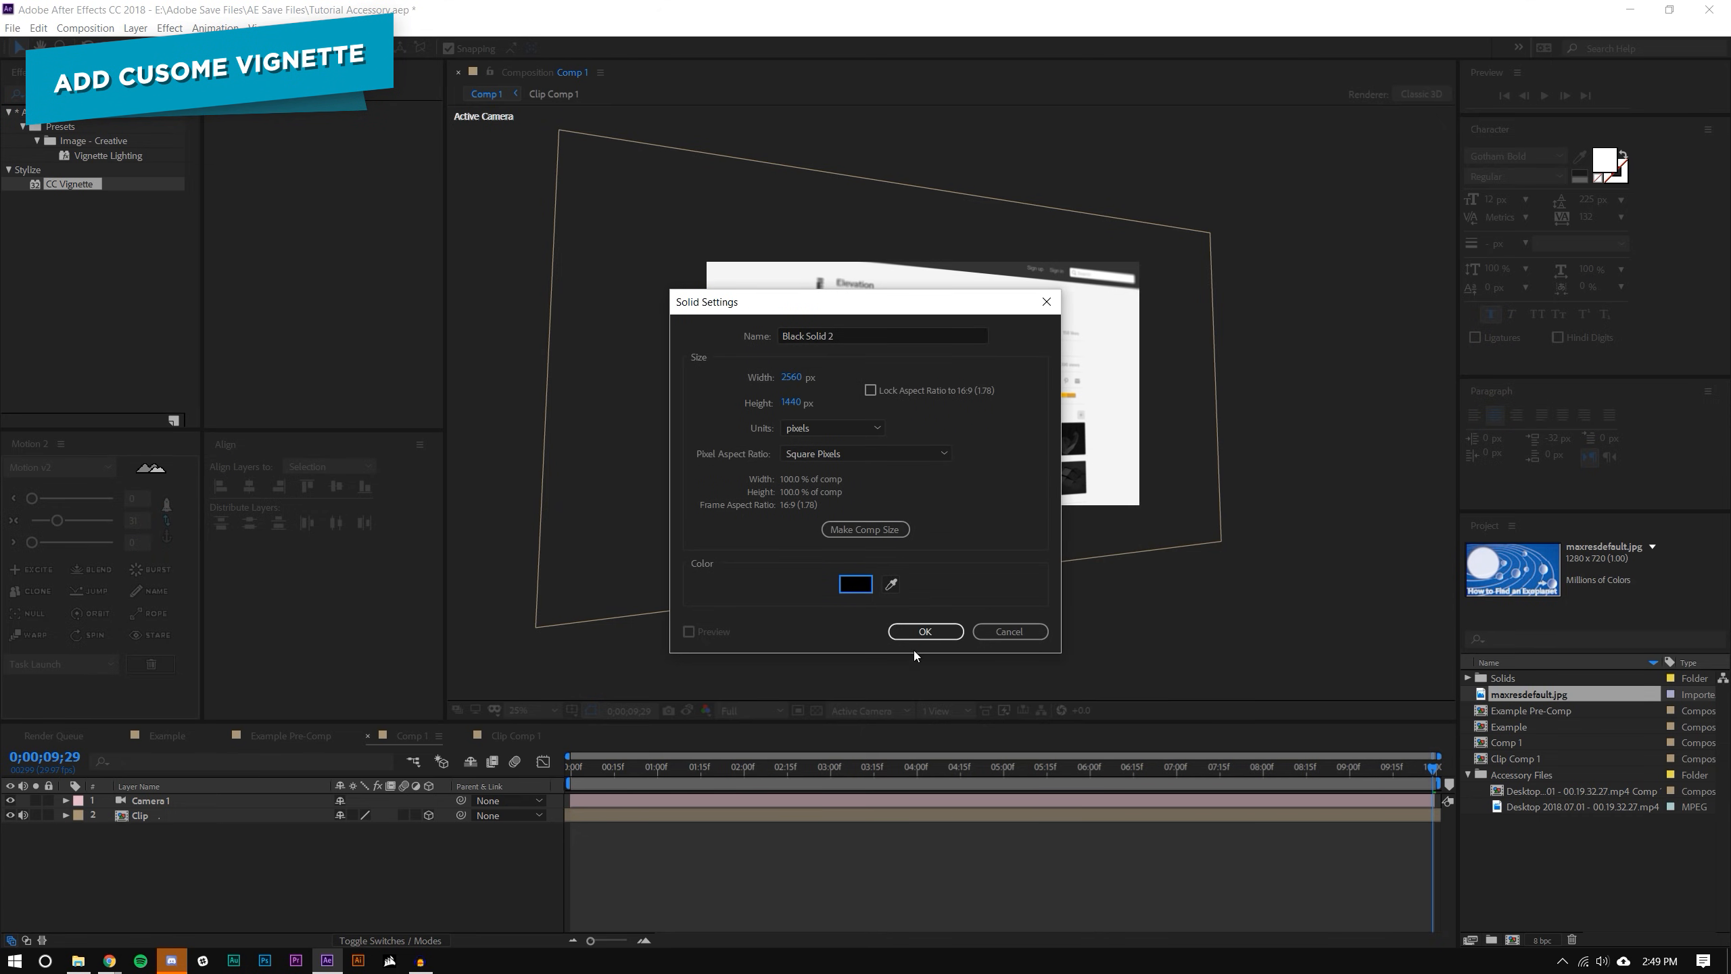
left_click(917, 631)
- Add a mask to the black solid, reset its shape to an ellipse and invert it
right_click(161, 800)
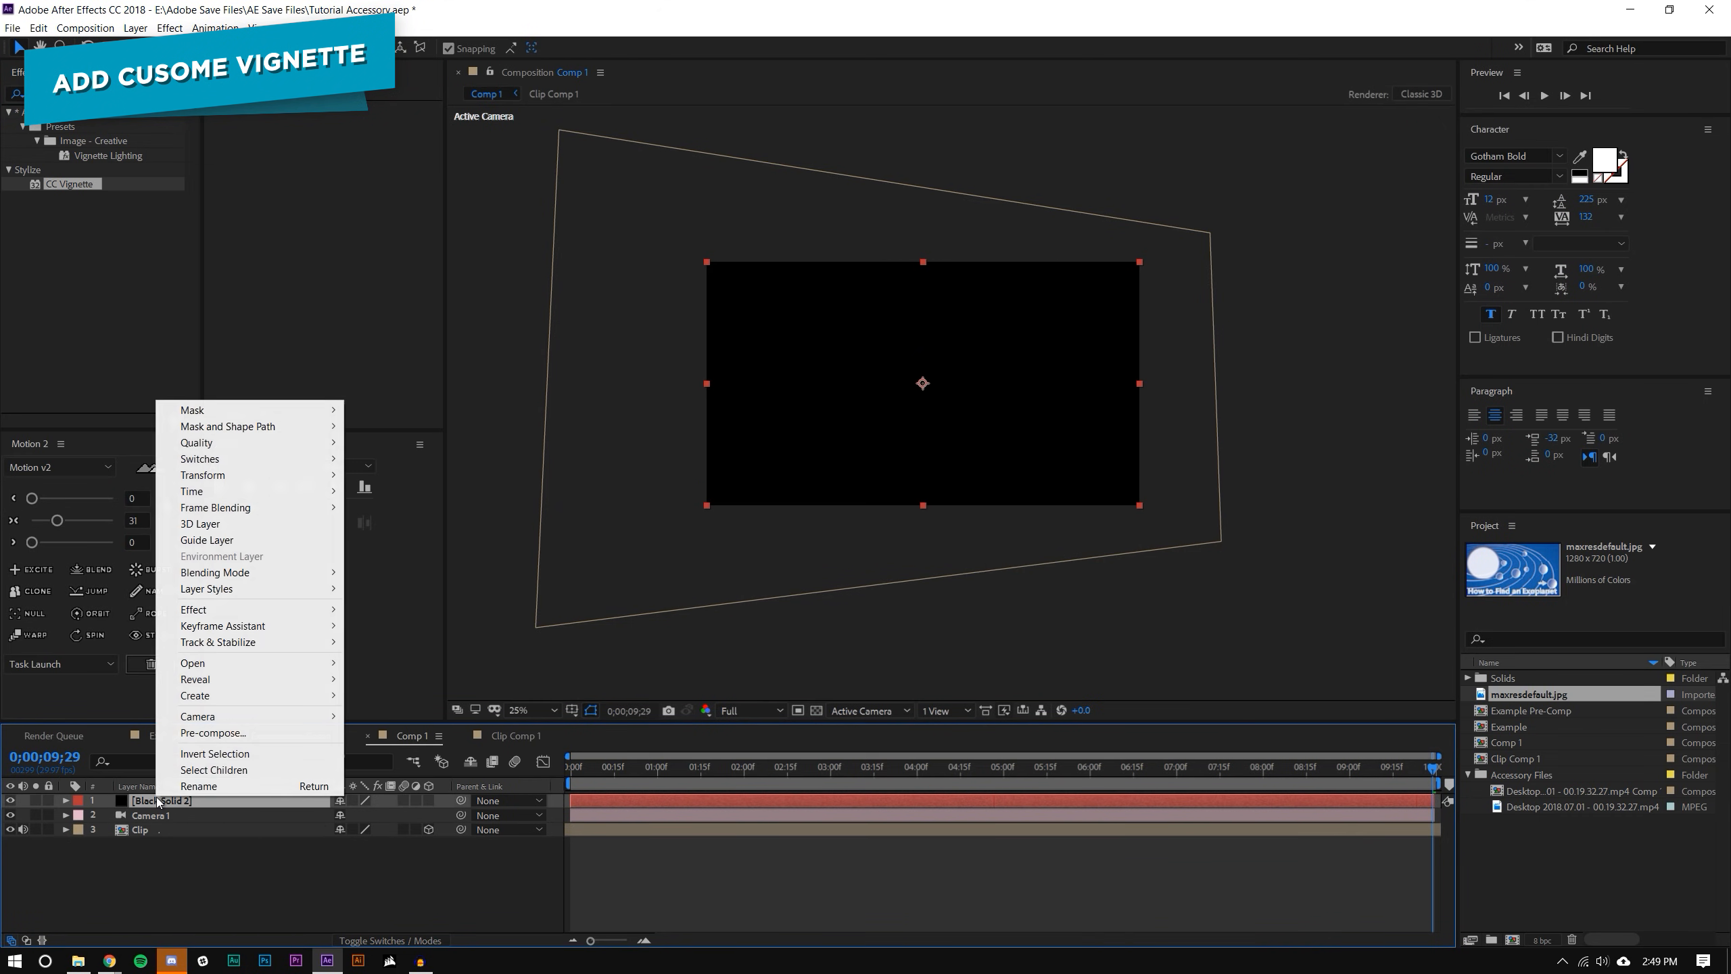
mouse_move(225, 408)
left_click(388, 409)
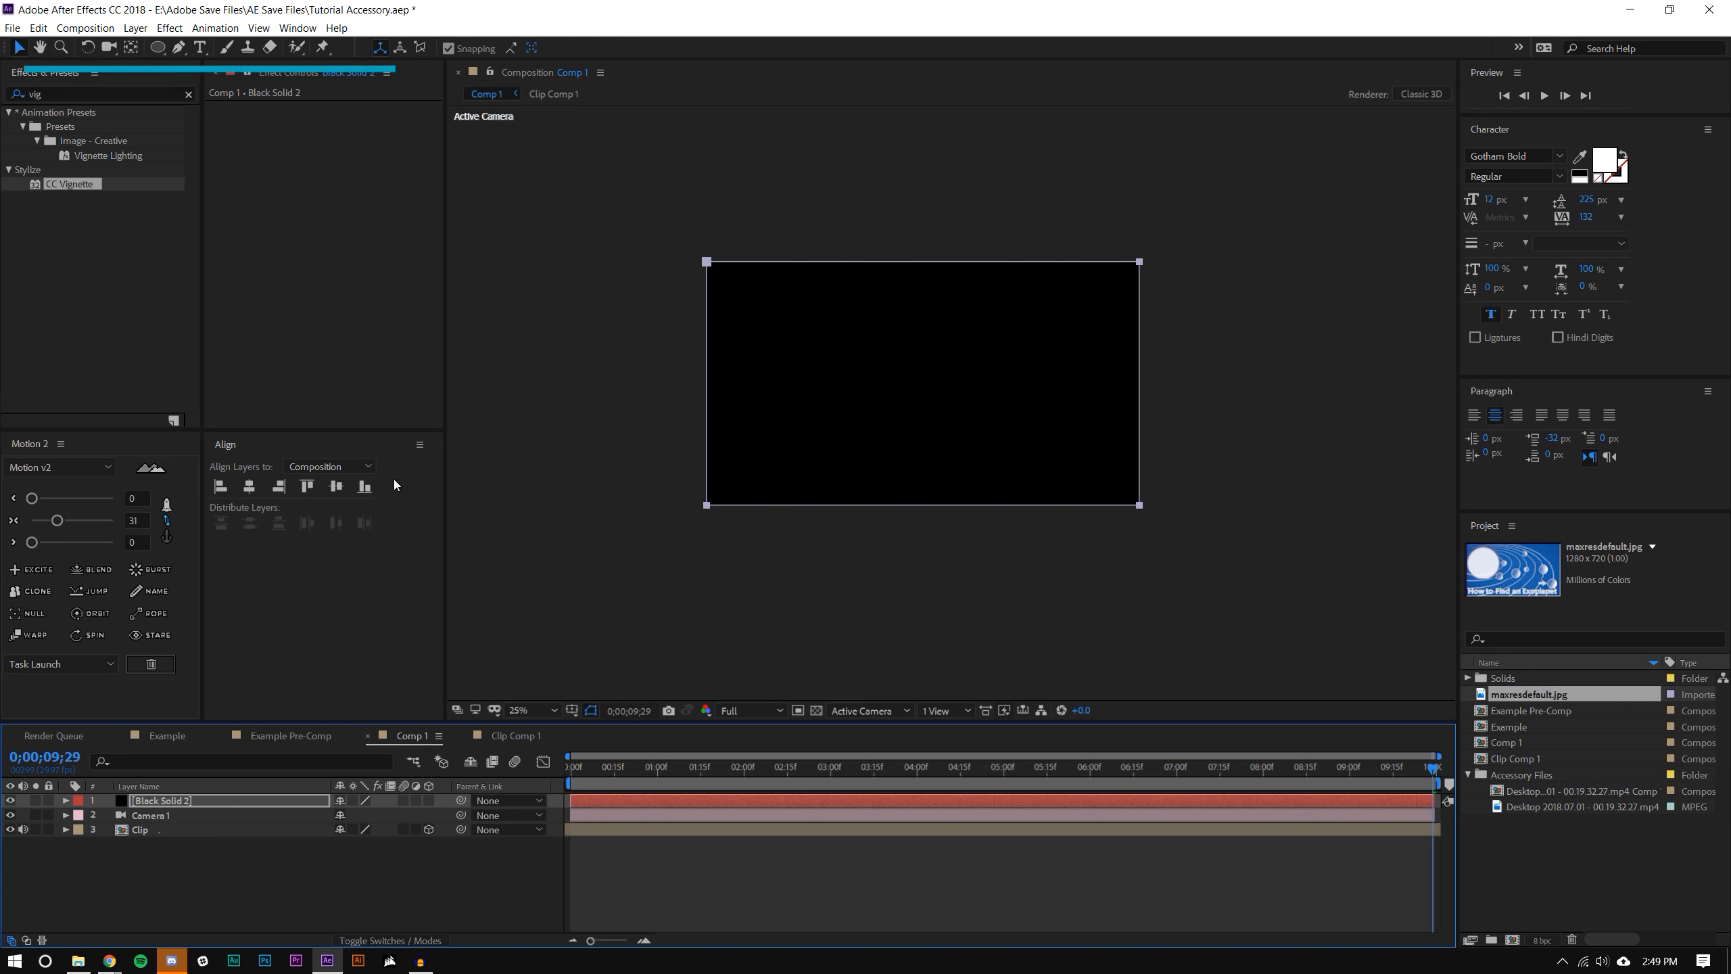
left_click(141, 800)
key("m")
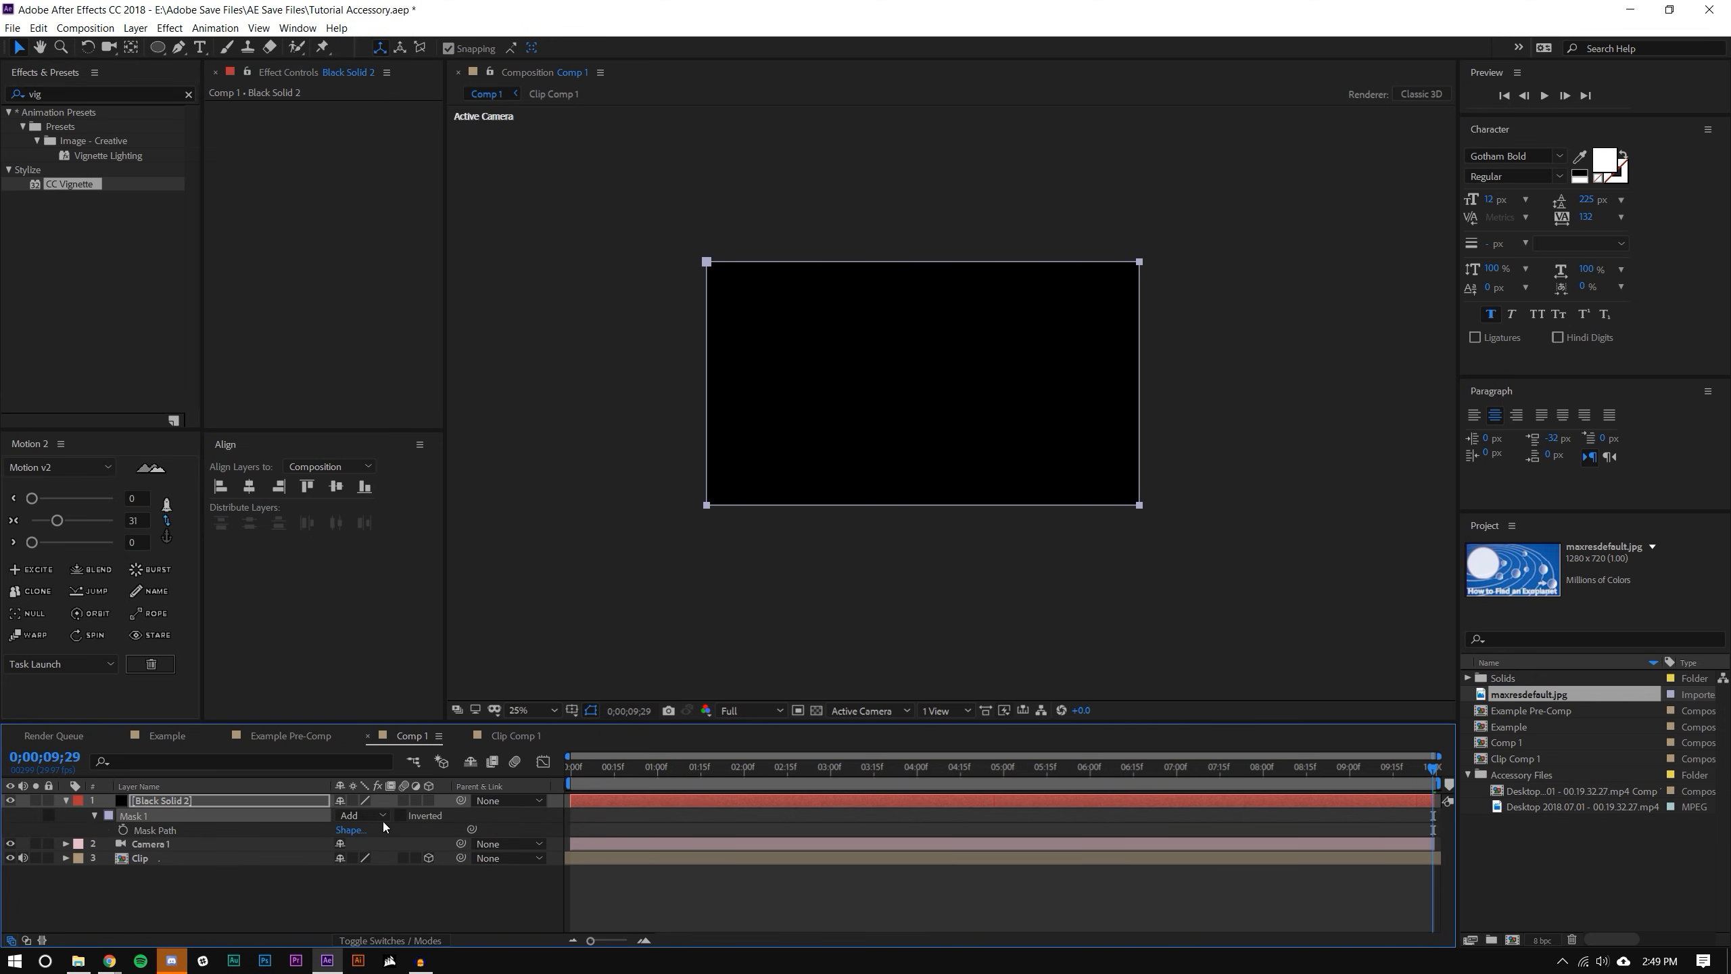
left_click(351, 830)
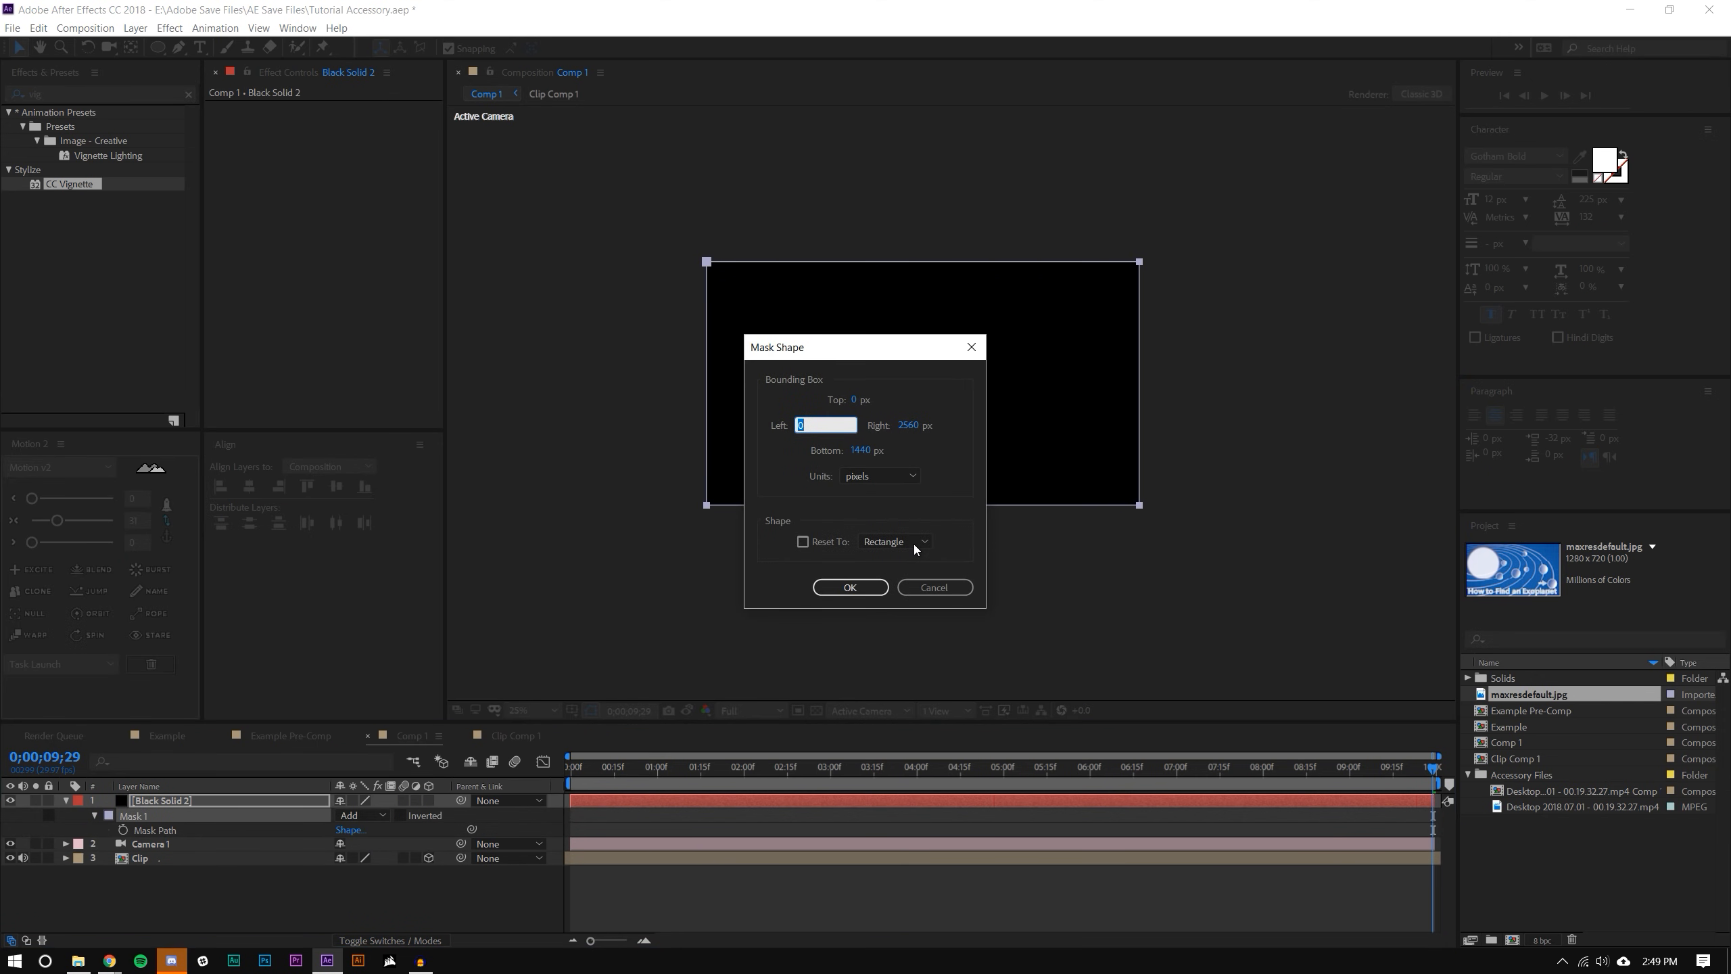
left_click(914, 543)
left_click(885, 559)
left_click(850, 587)
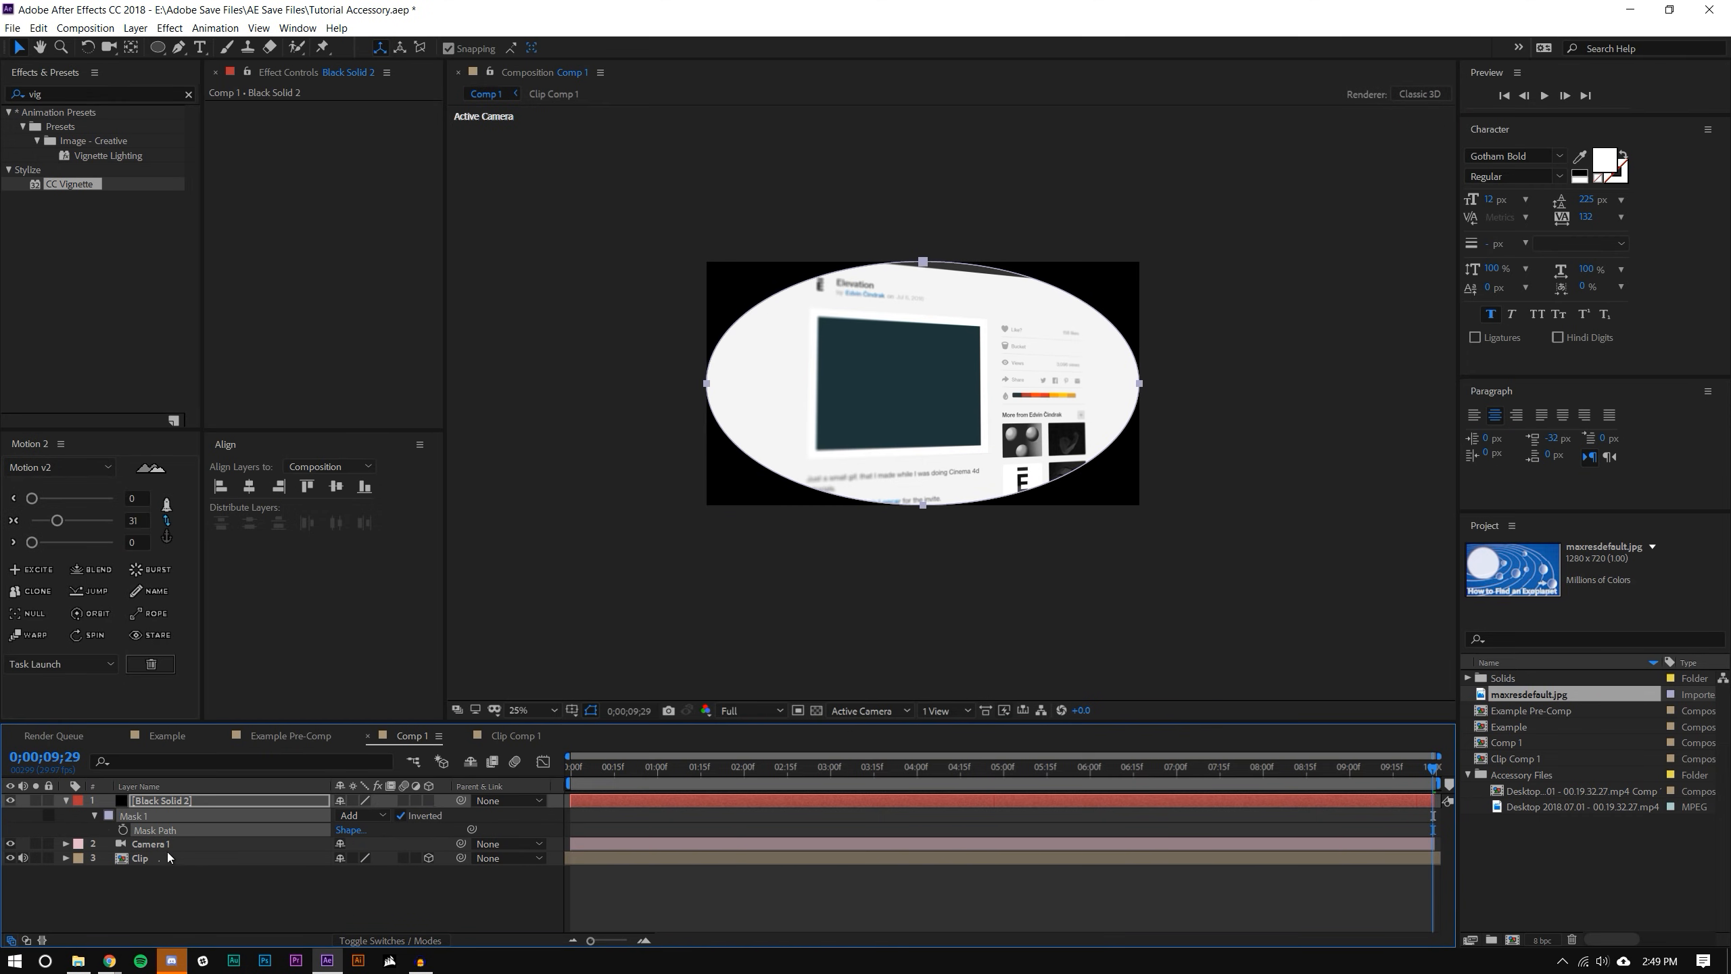
- Set the black solid's mask feather to 891 pixels
left_click(94, 815)
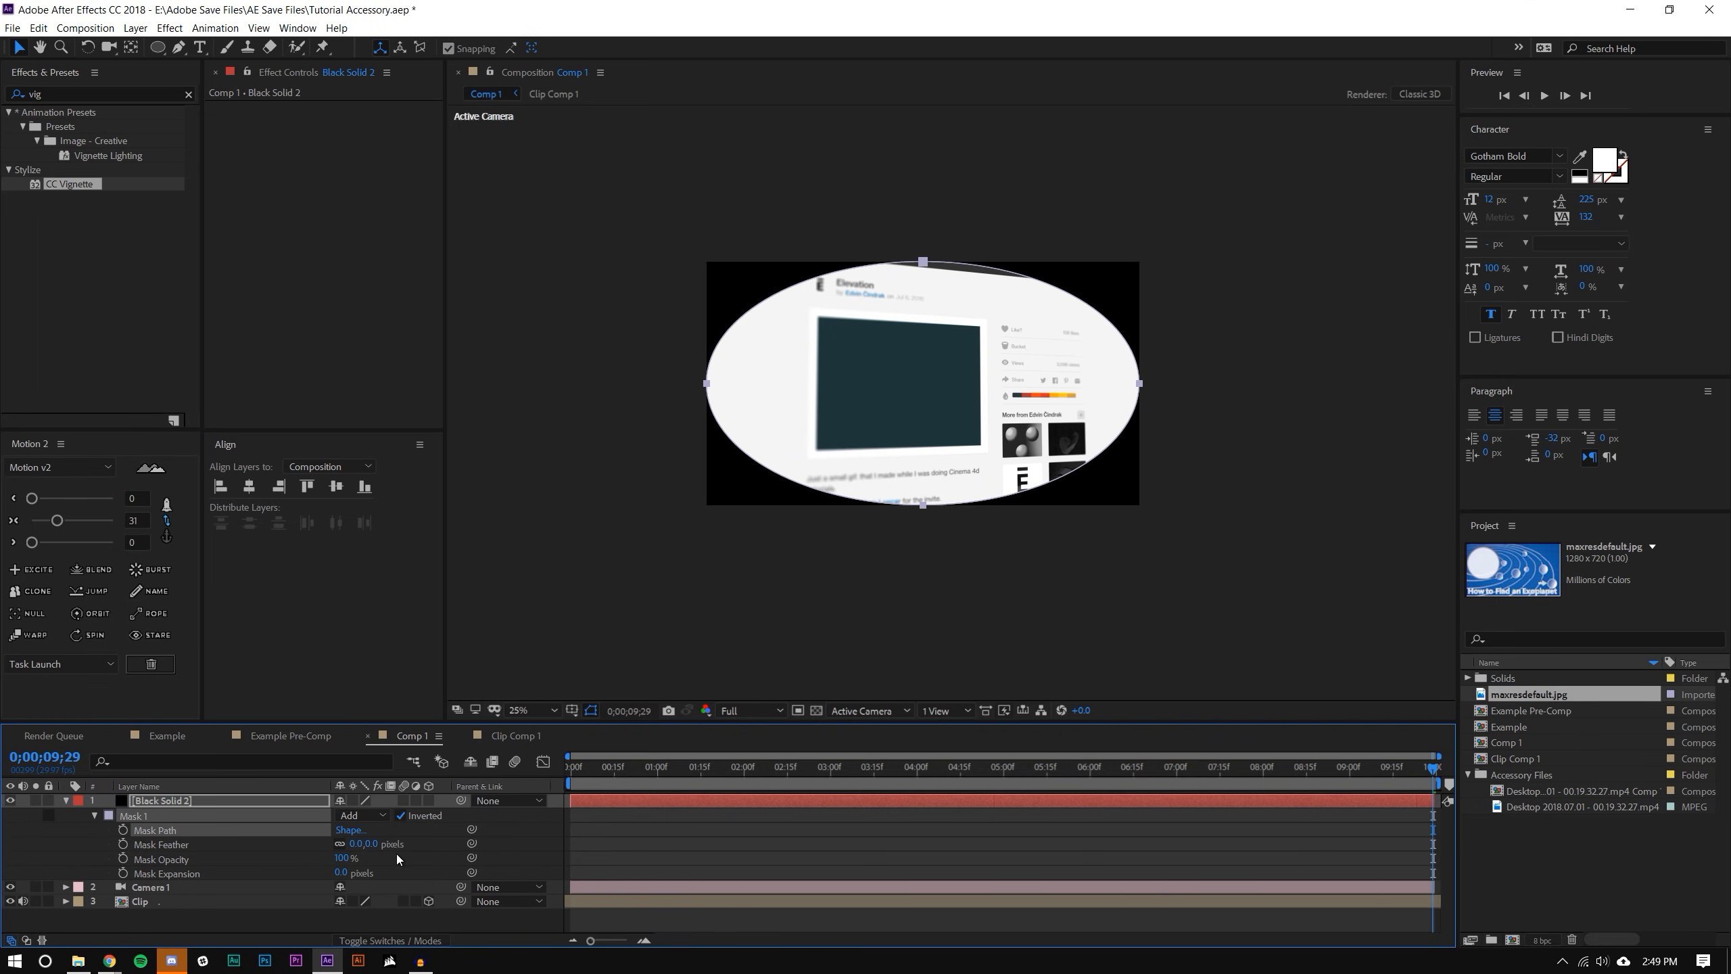
left_click_drag(376, 845, 1121, 845)
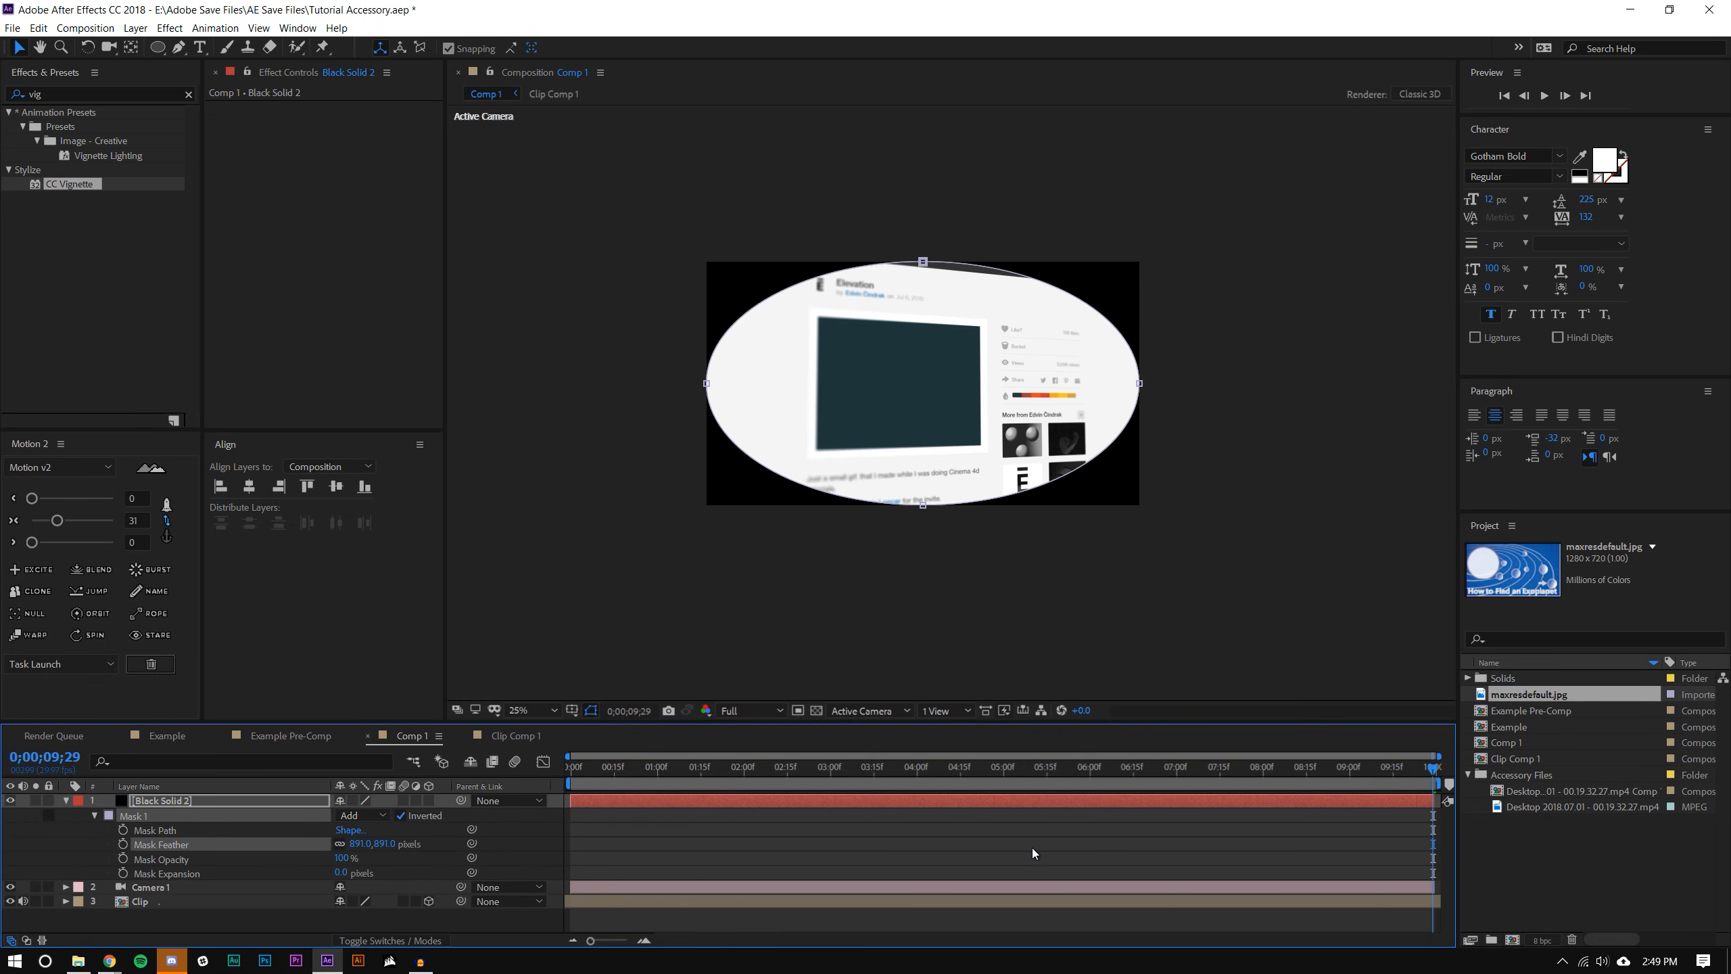
key("period")
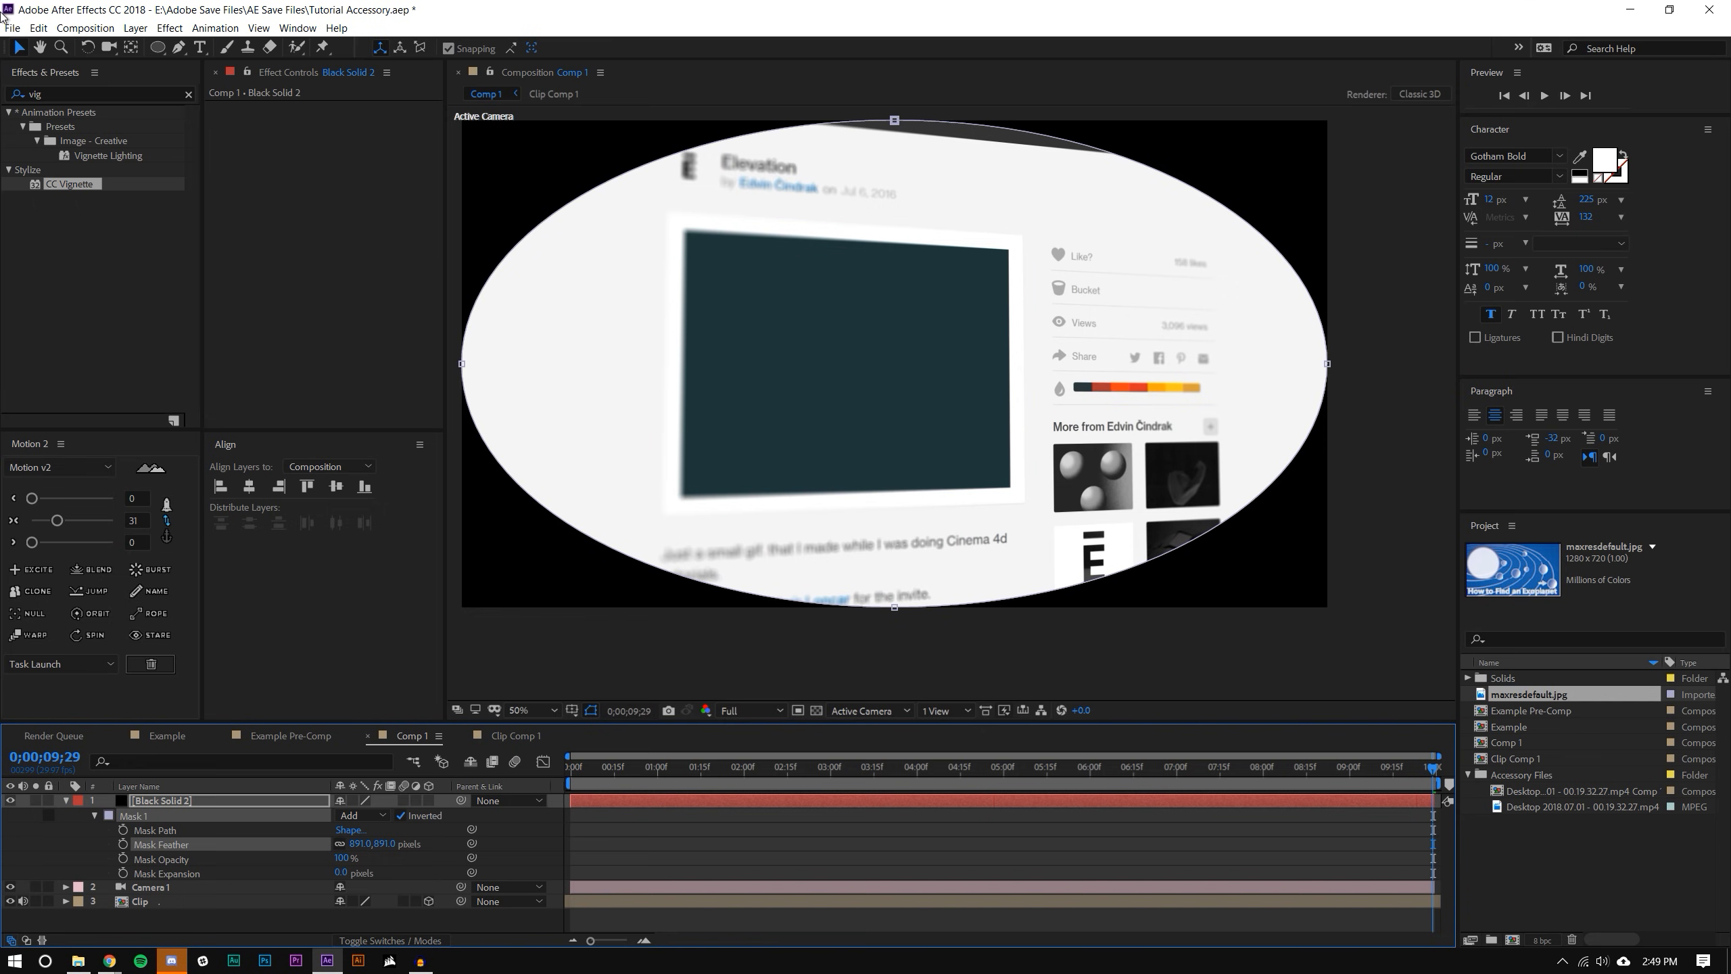
- Lower the black solid's opacity to slightly below 34% to soften the vignette
key("t")
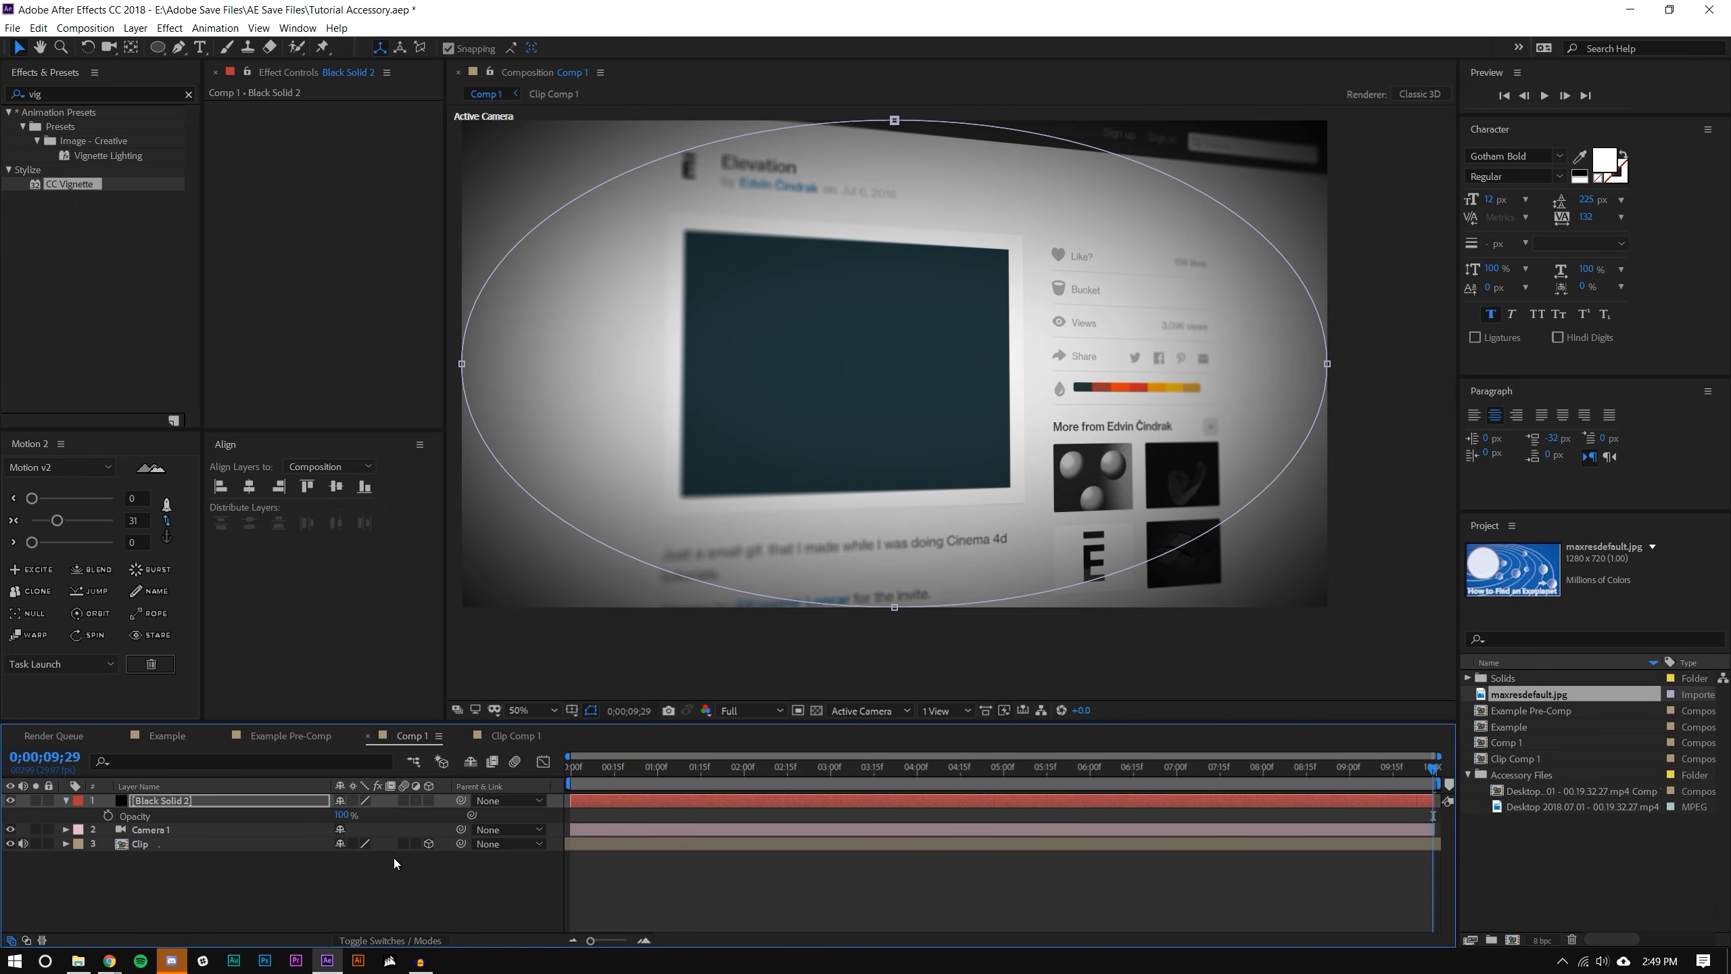
left_click_drag(341, 814, 285, 835)
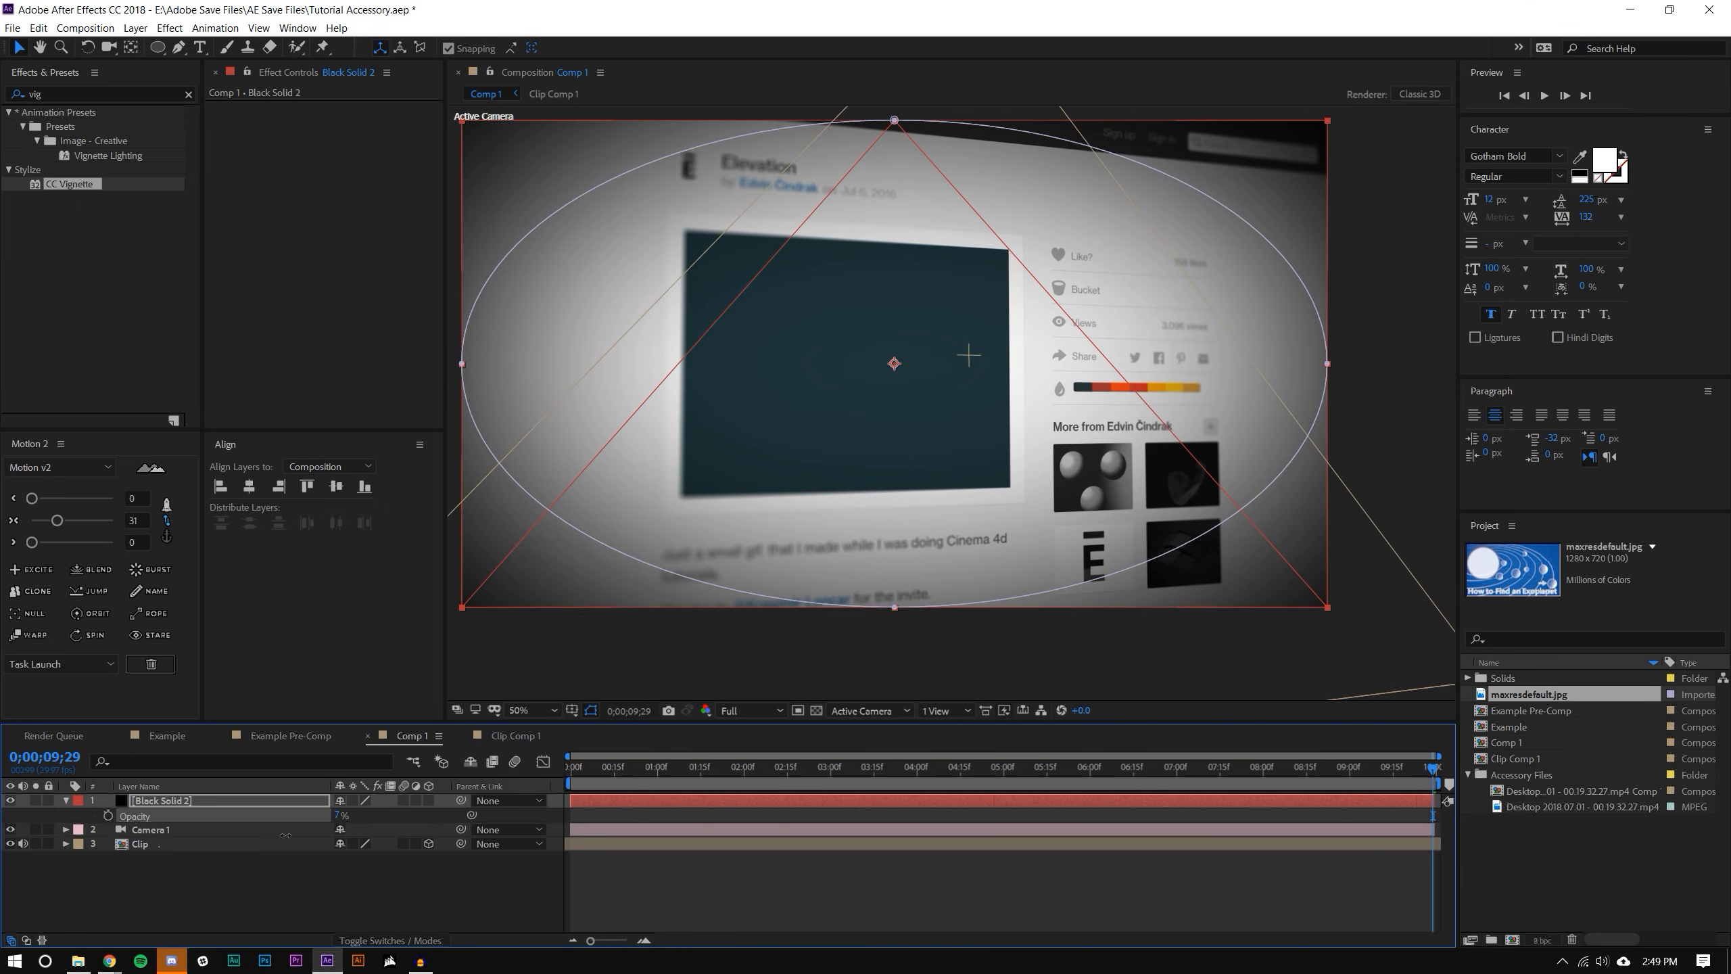
left_click(330, 885)
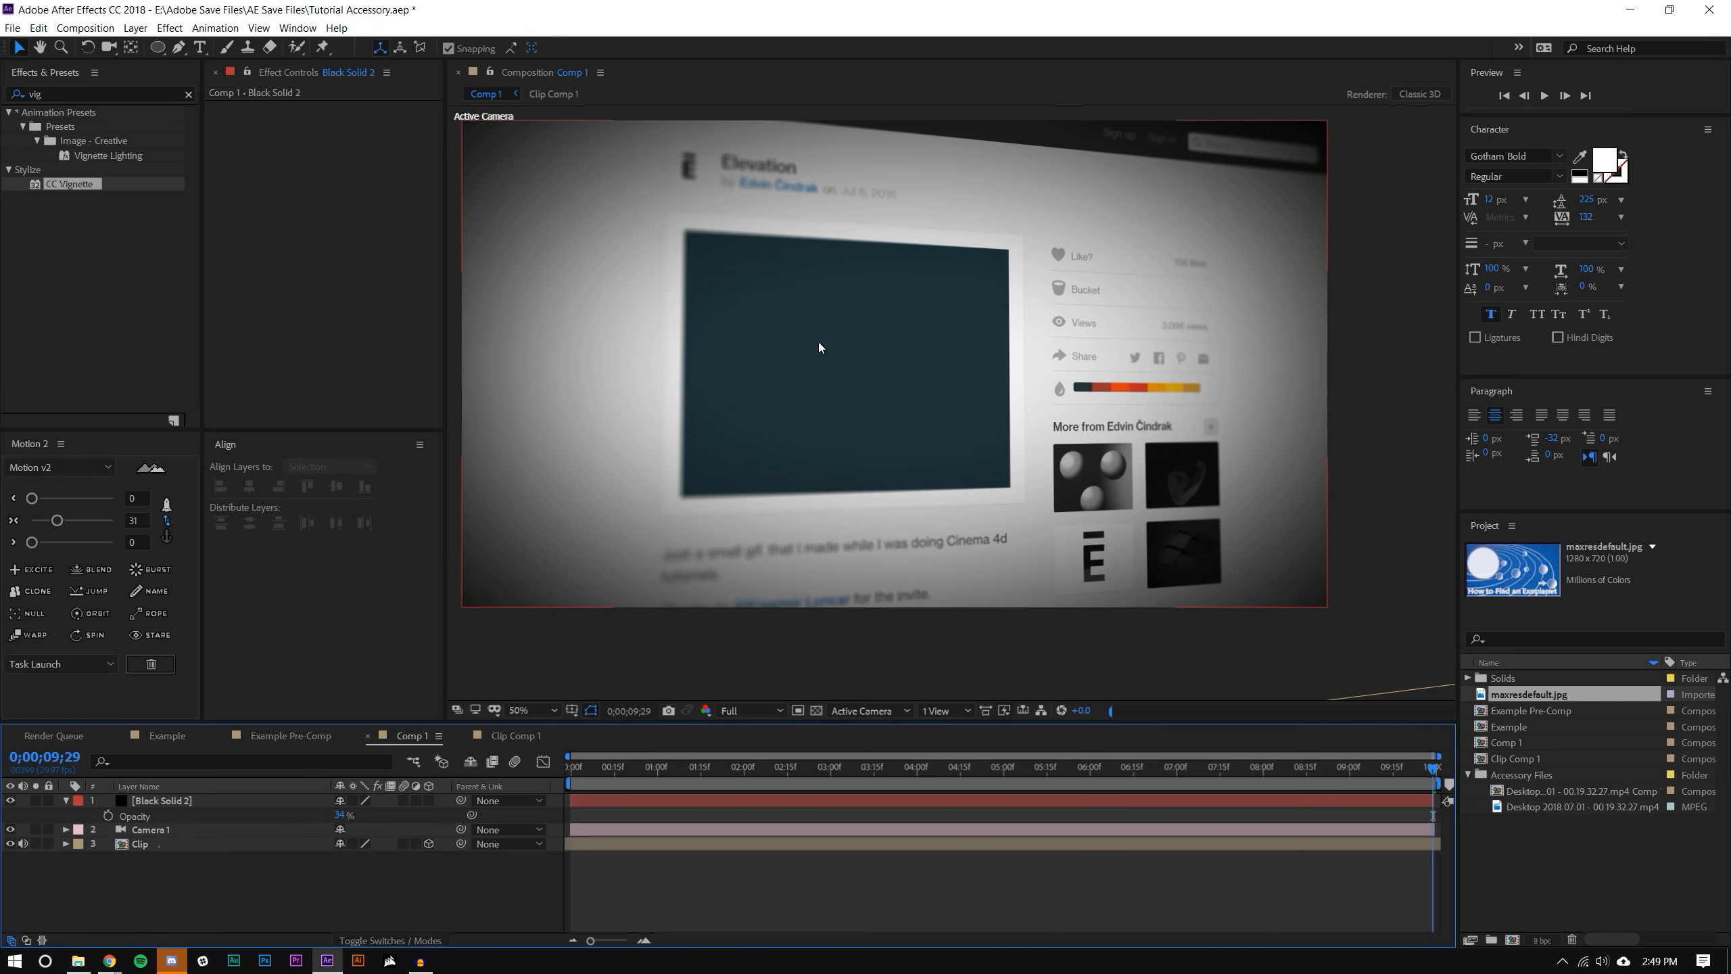
key("comma")
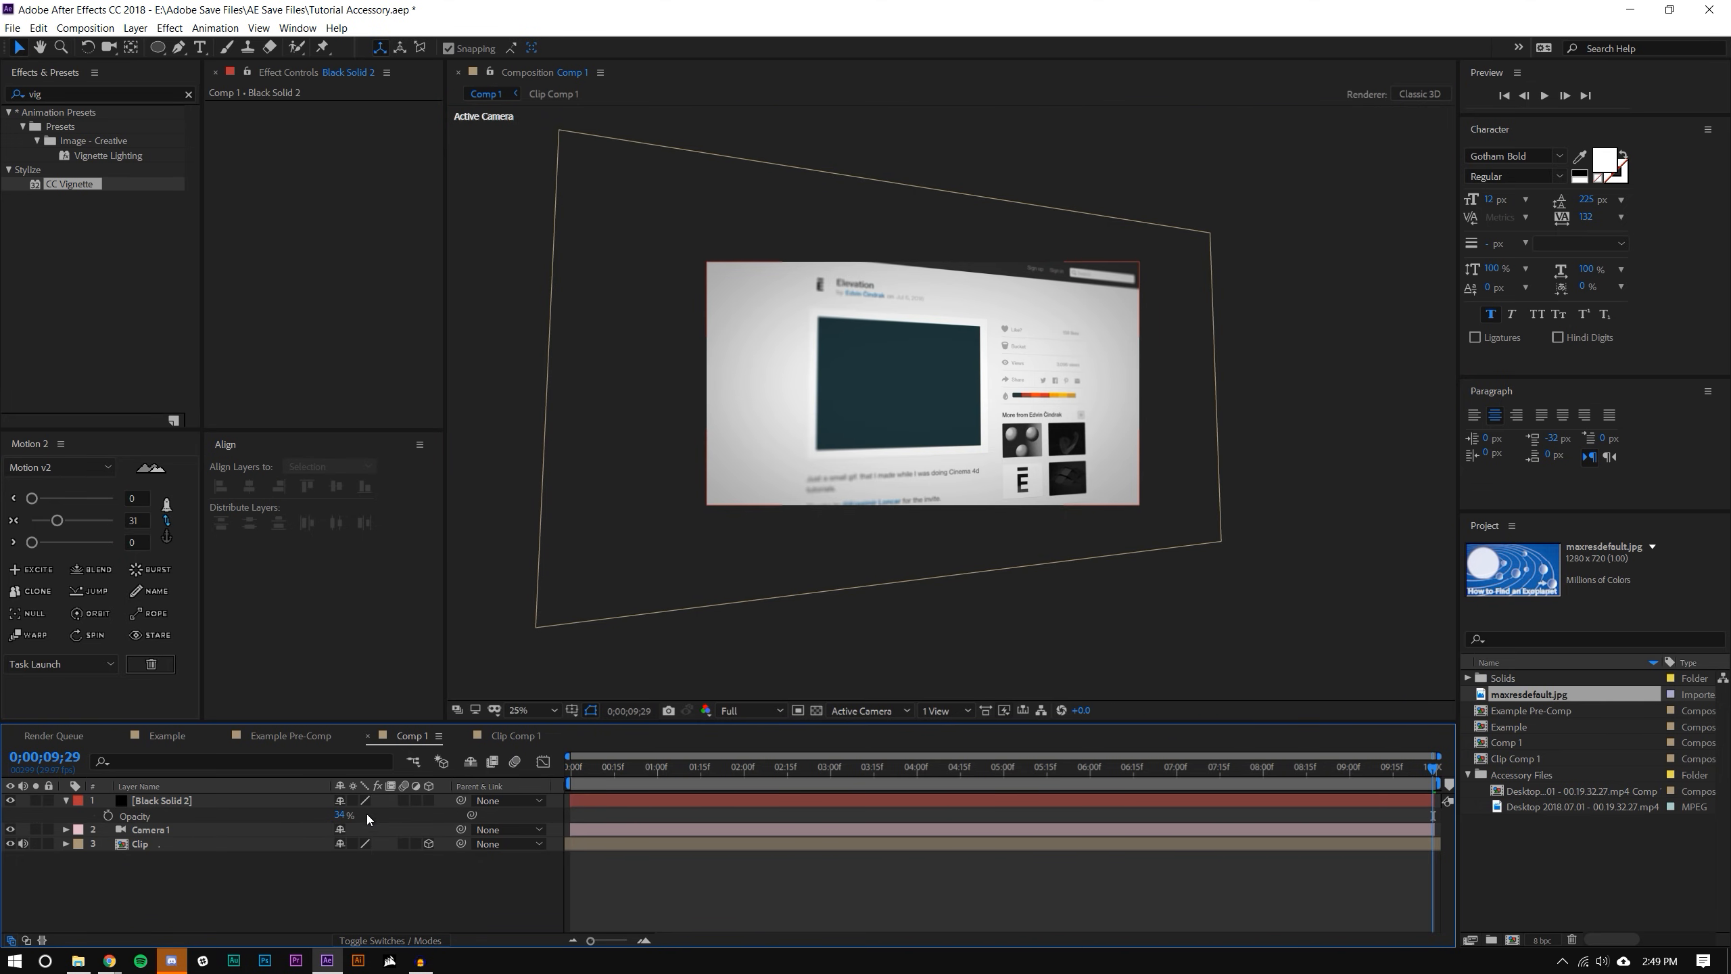
mouse_move(339, 815)
left_mouse_down()
mouse_move(365, 815)
mouse_move(331, 823)
left_mouse_up()
left_click(338, 880)
scroll(820, 287, "up", 2)
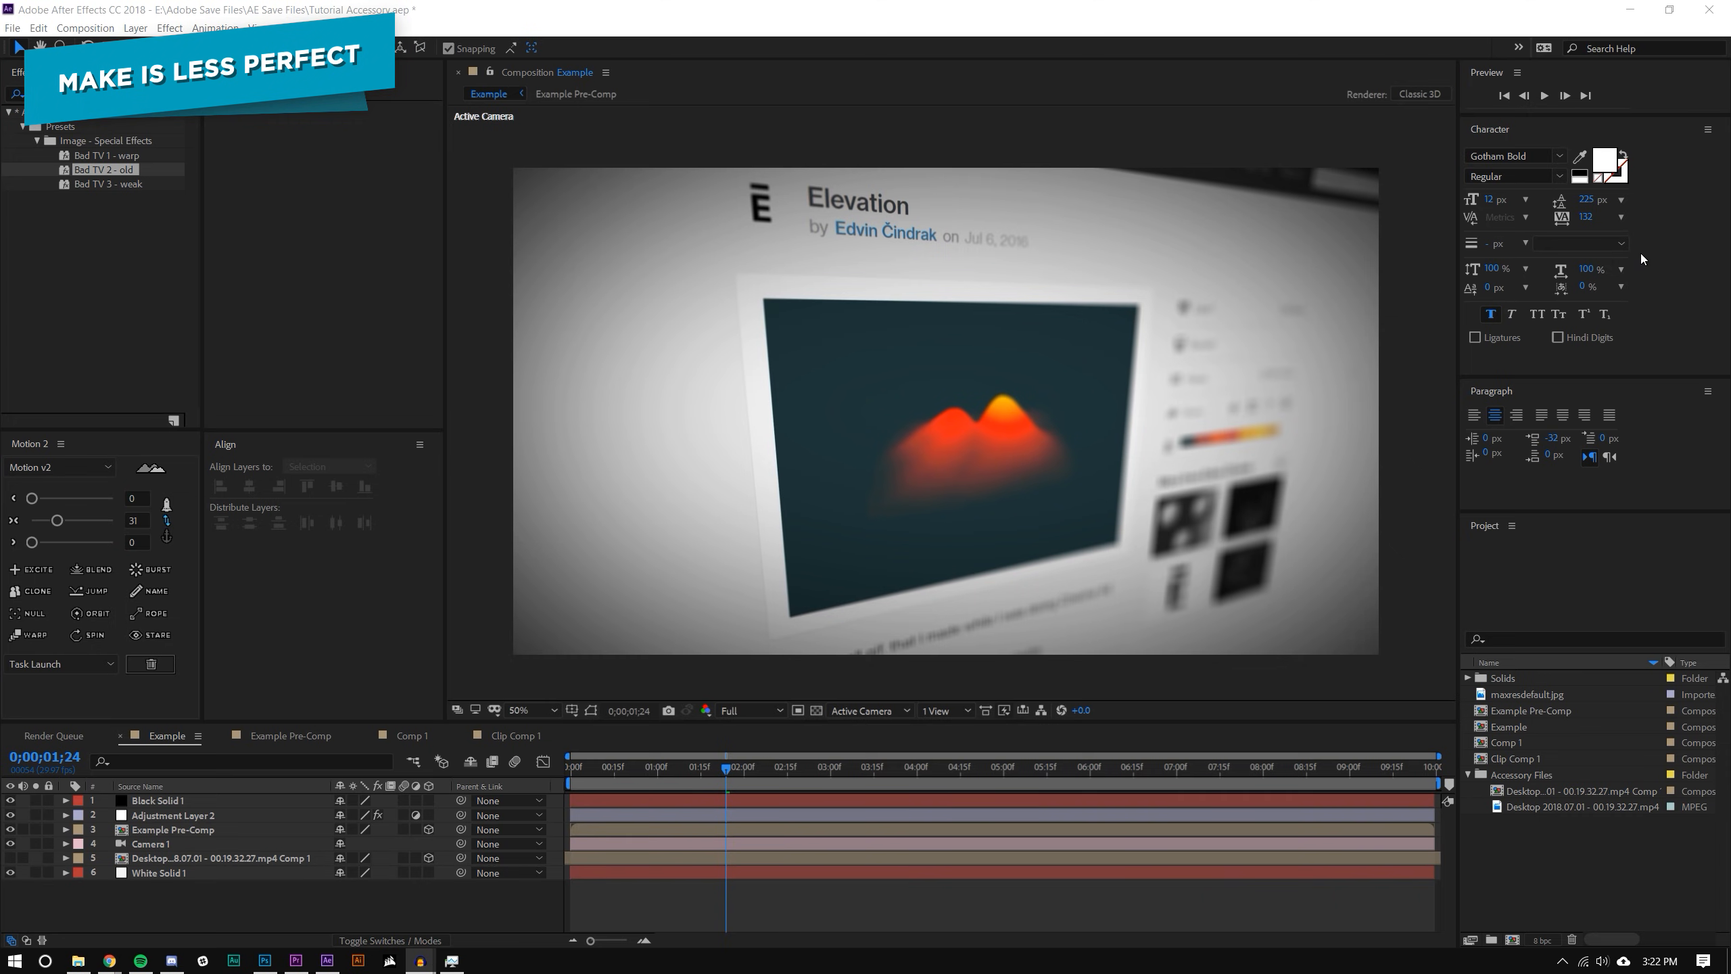
- Create an adjustment layer above the black solid in the Example composition and apply the Bad TV 2 - old preset to it
left_click(136, 28)
mouse_move(163, 50)
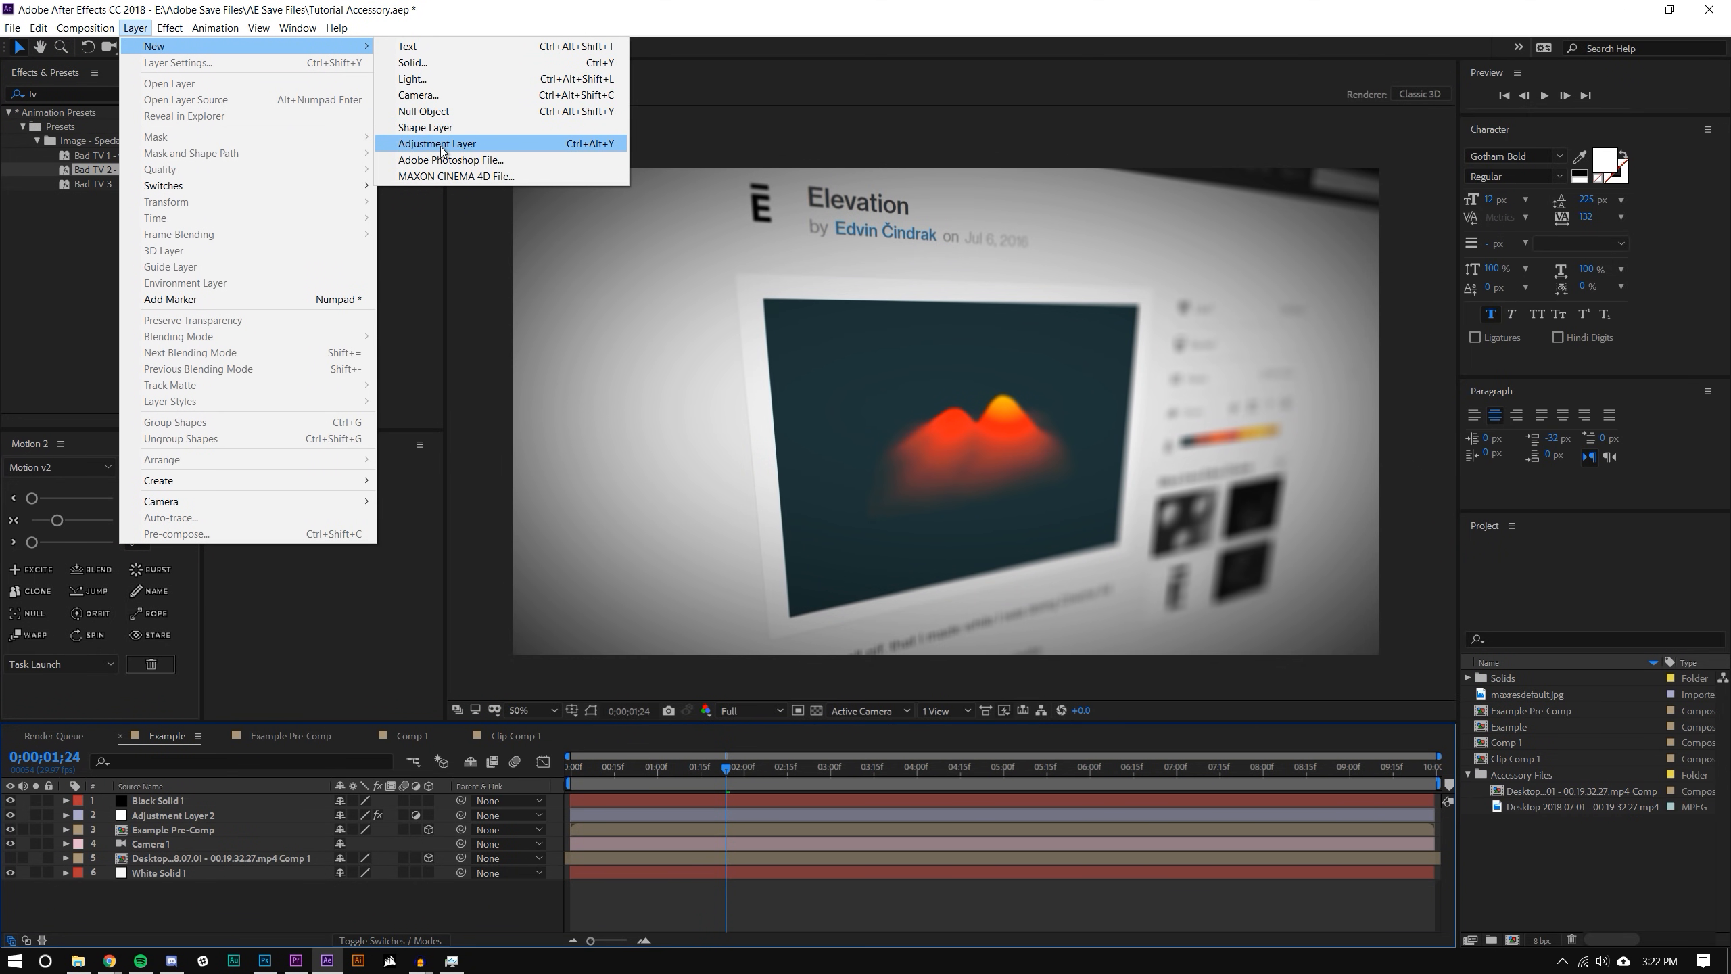
left_click(477, 143)
left_click(61, 93)
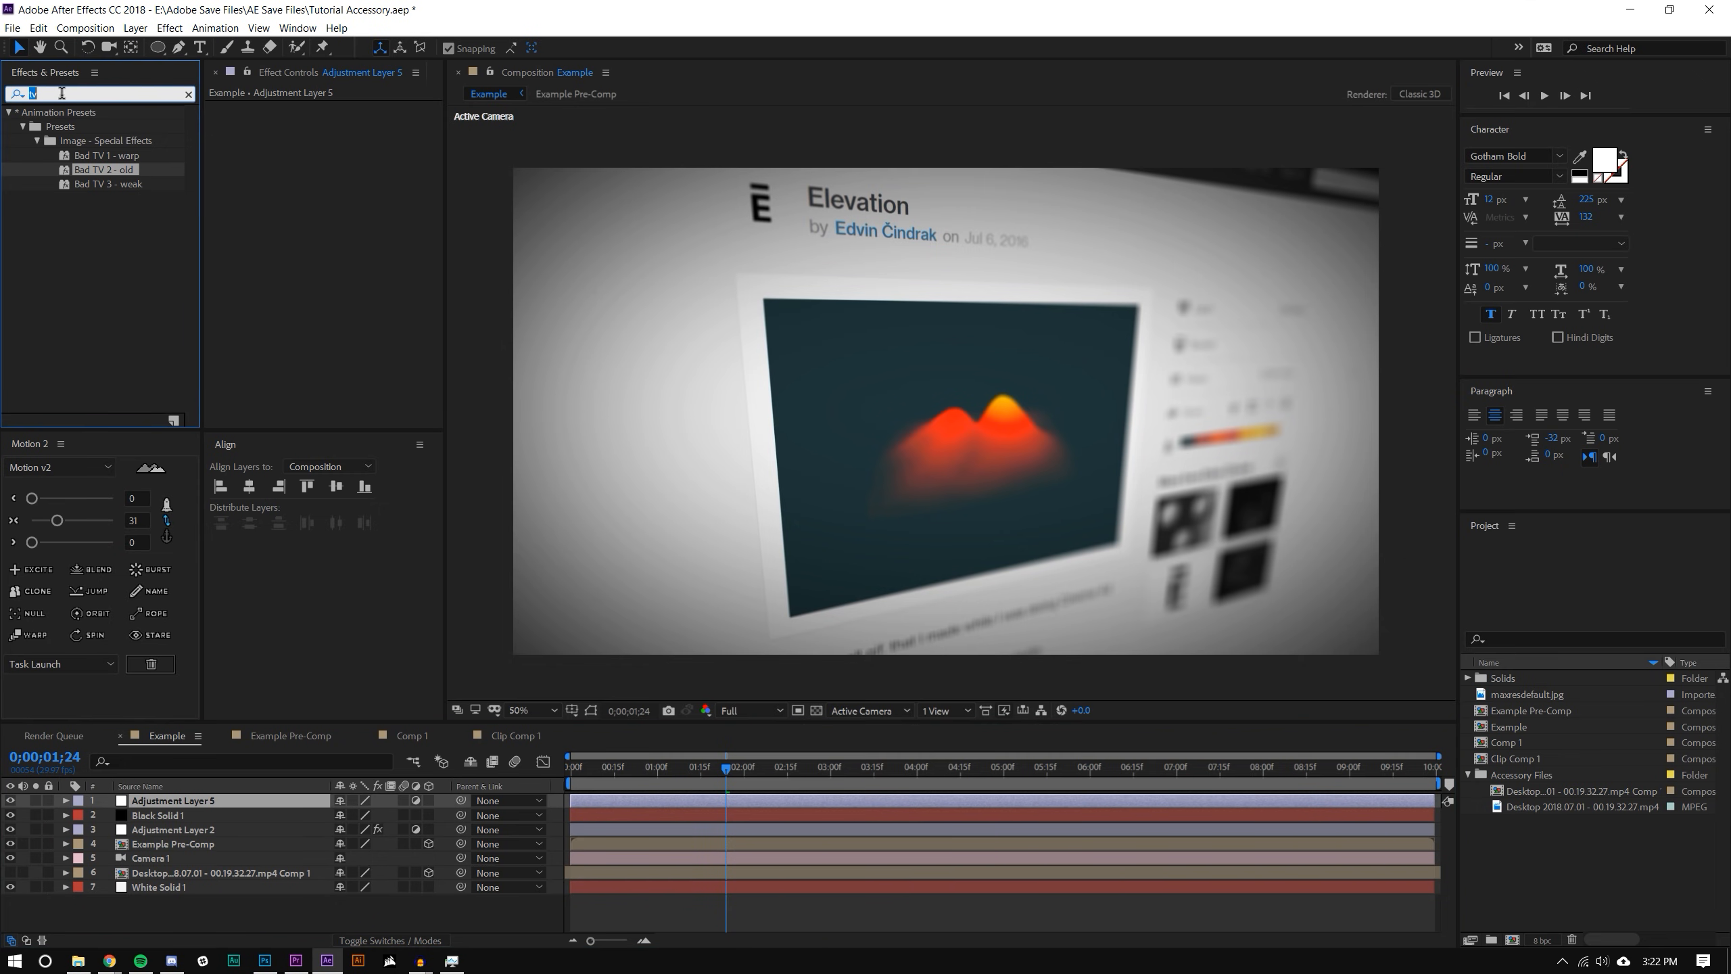
type("tv")
left_click(39, 195)
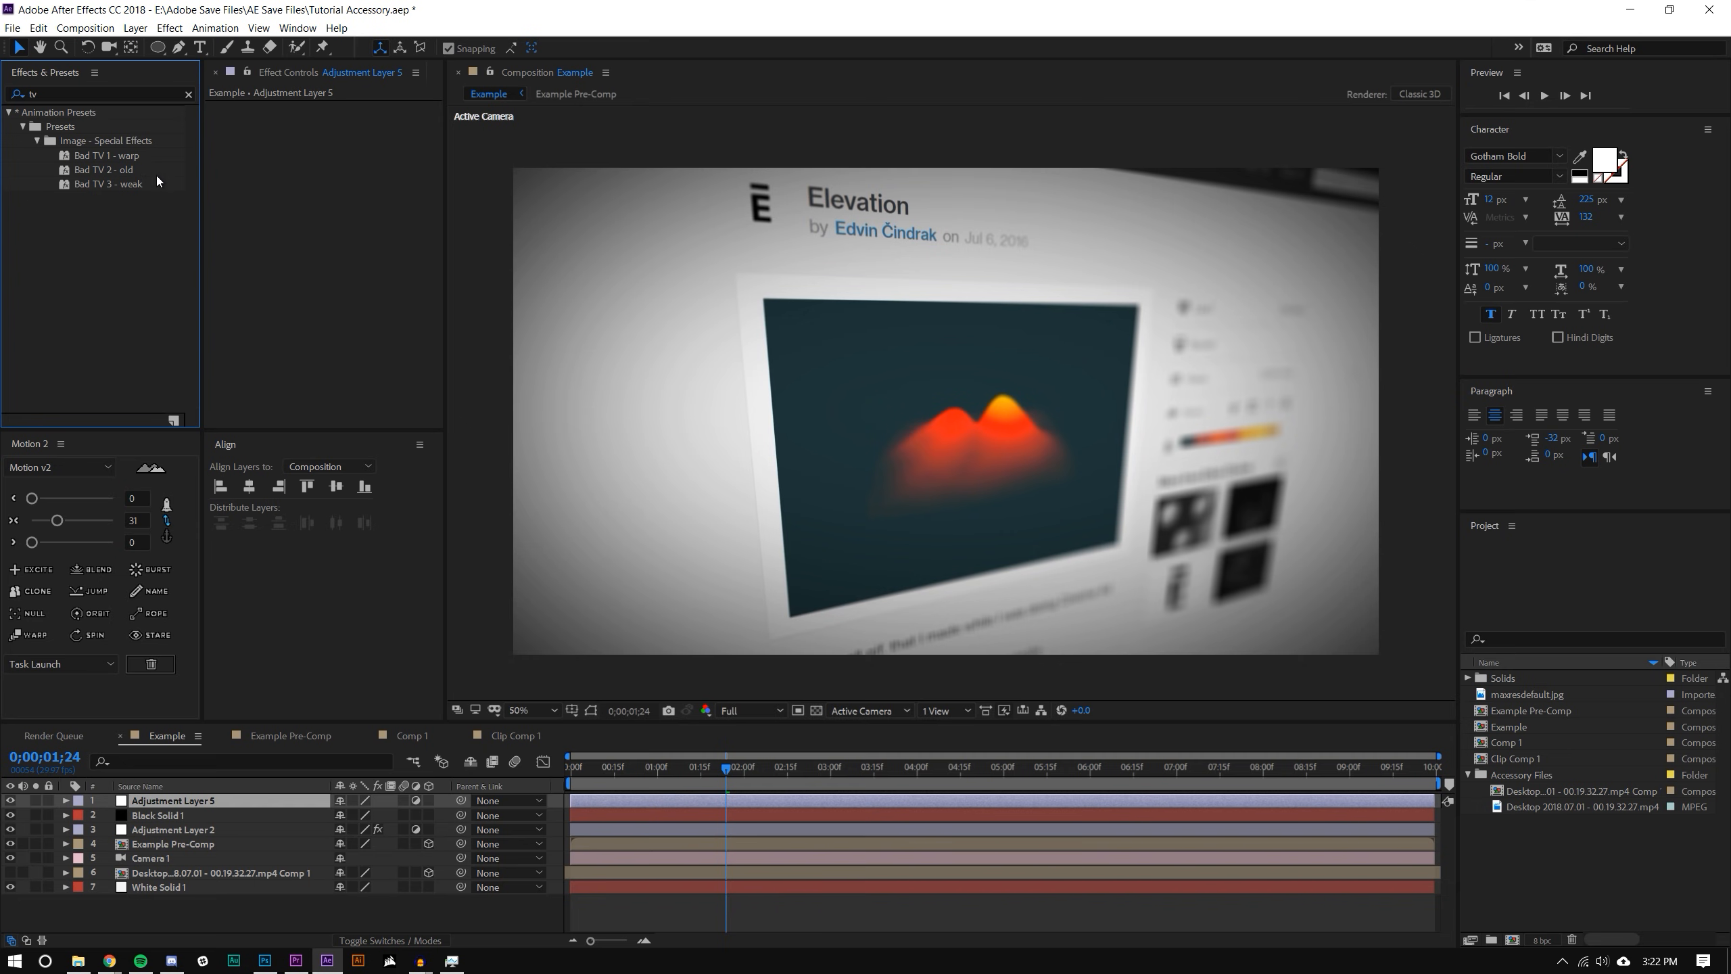
left_click_drag(114, 169, 211, 802)
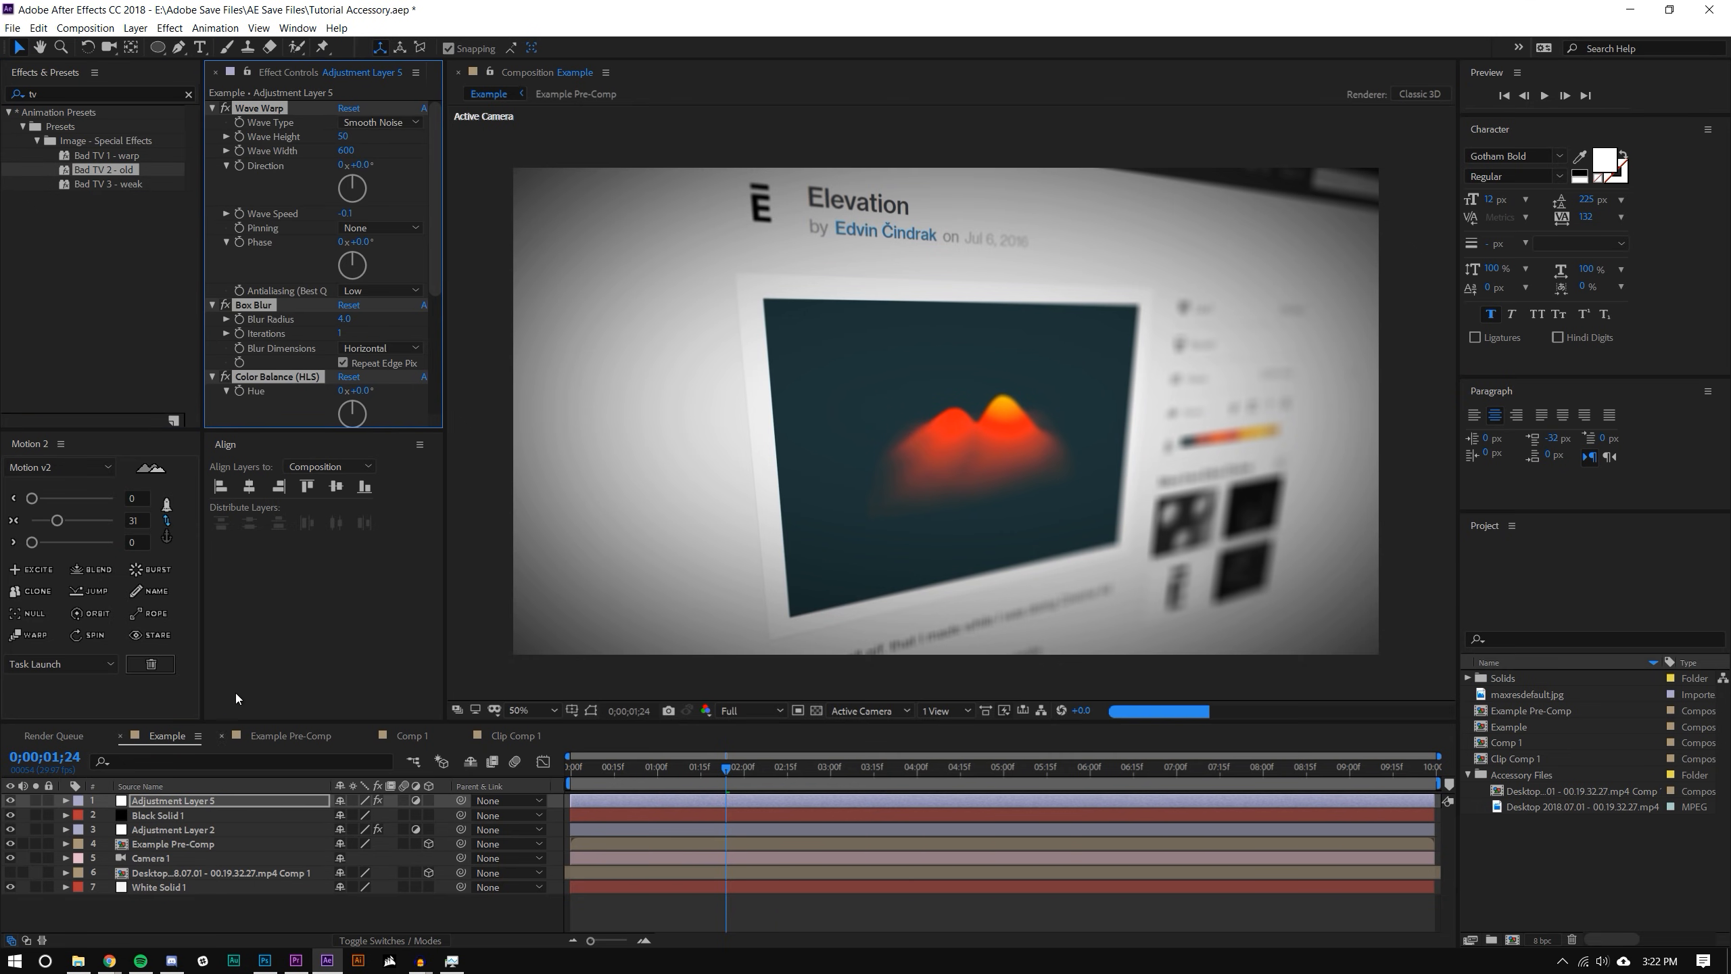
- Collapse the adjustment layer's effects and delete its Color Balance (HLS) effect
left_click(210, 108, "ctrl")
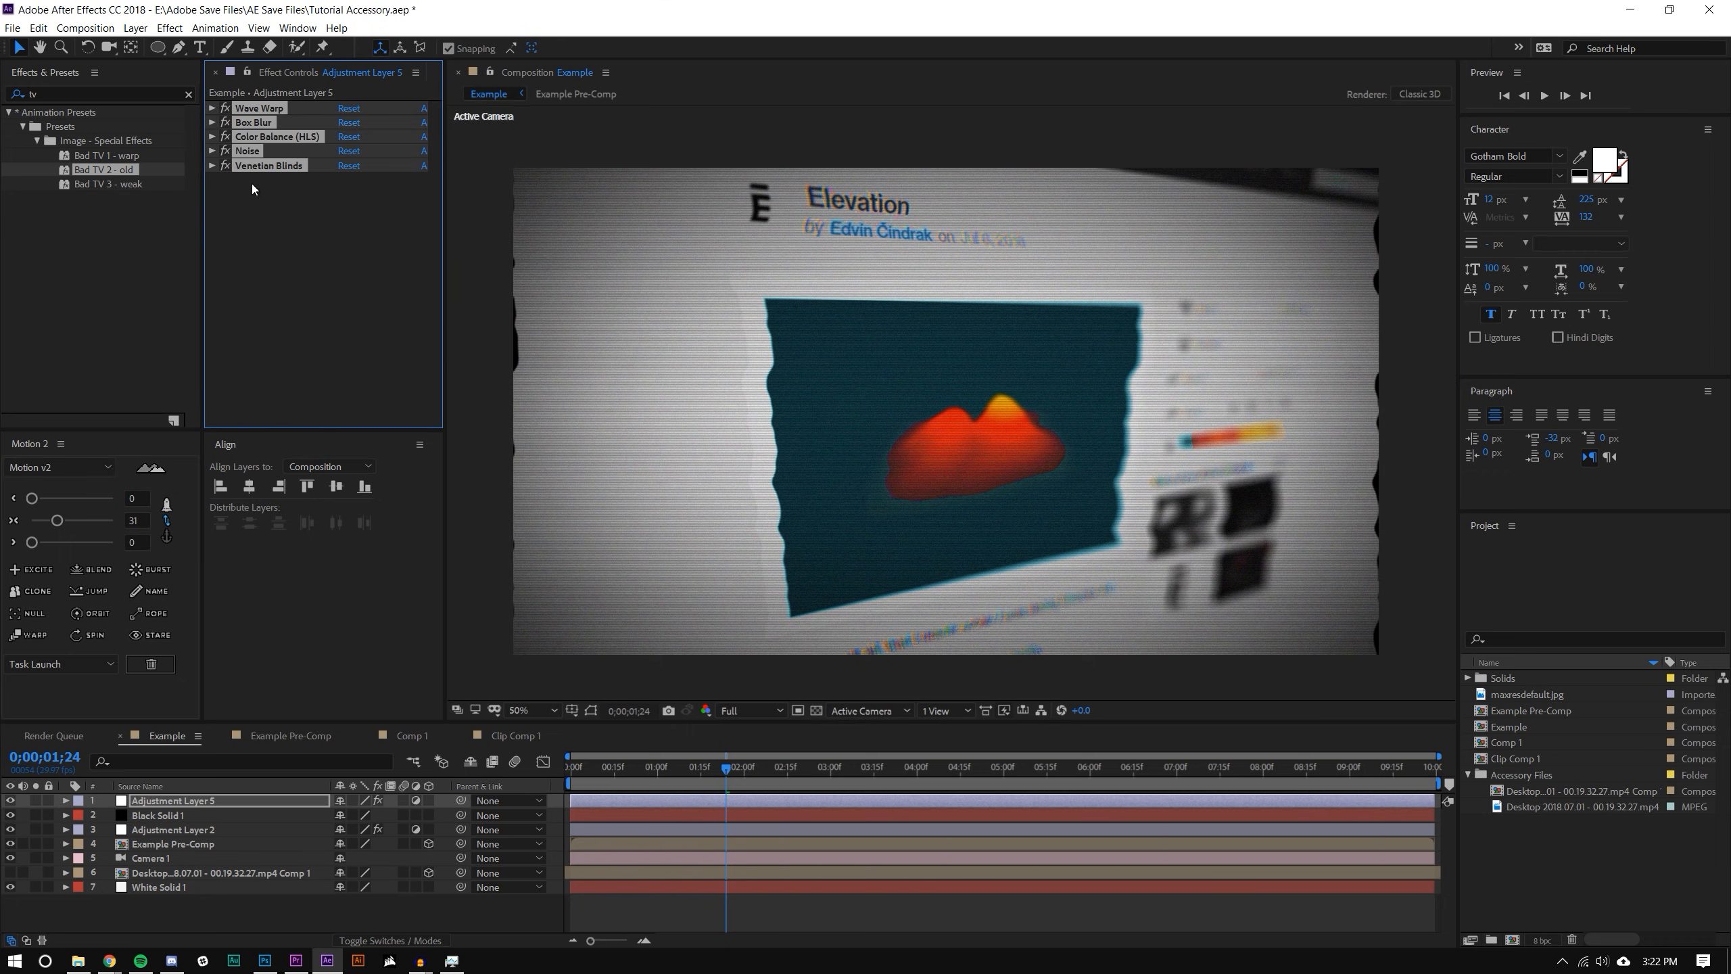
left_click(253, 186)
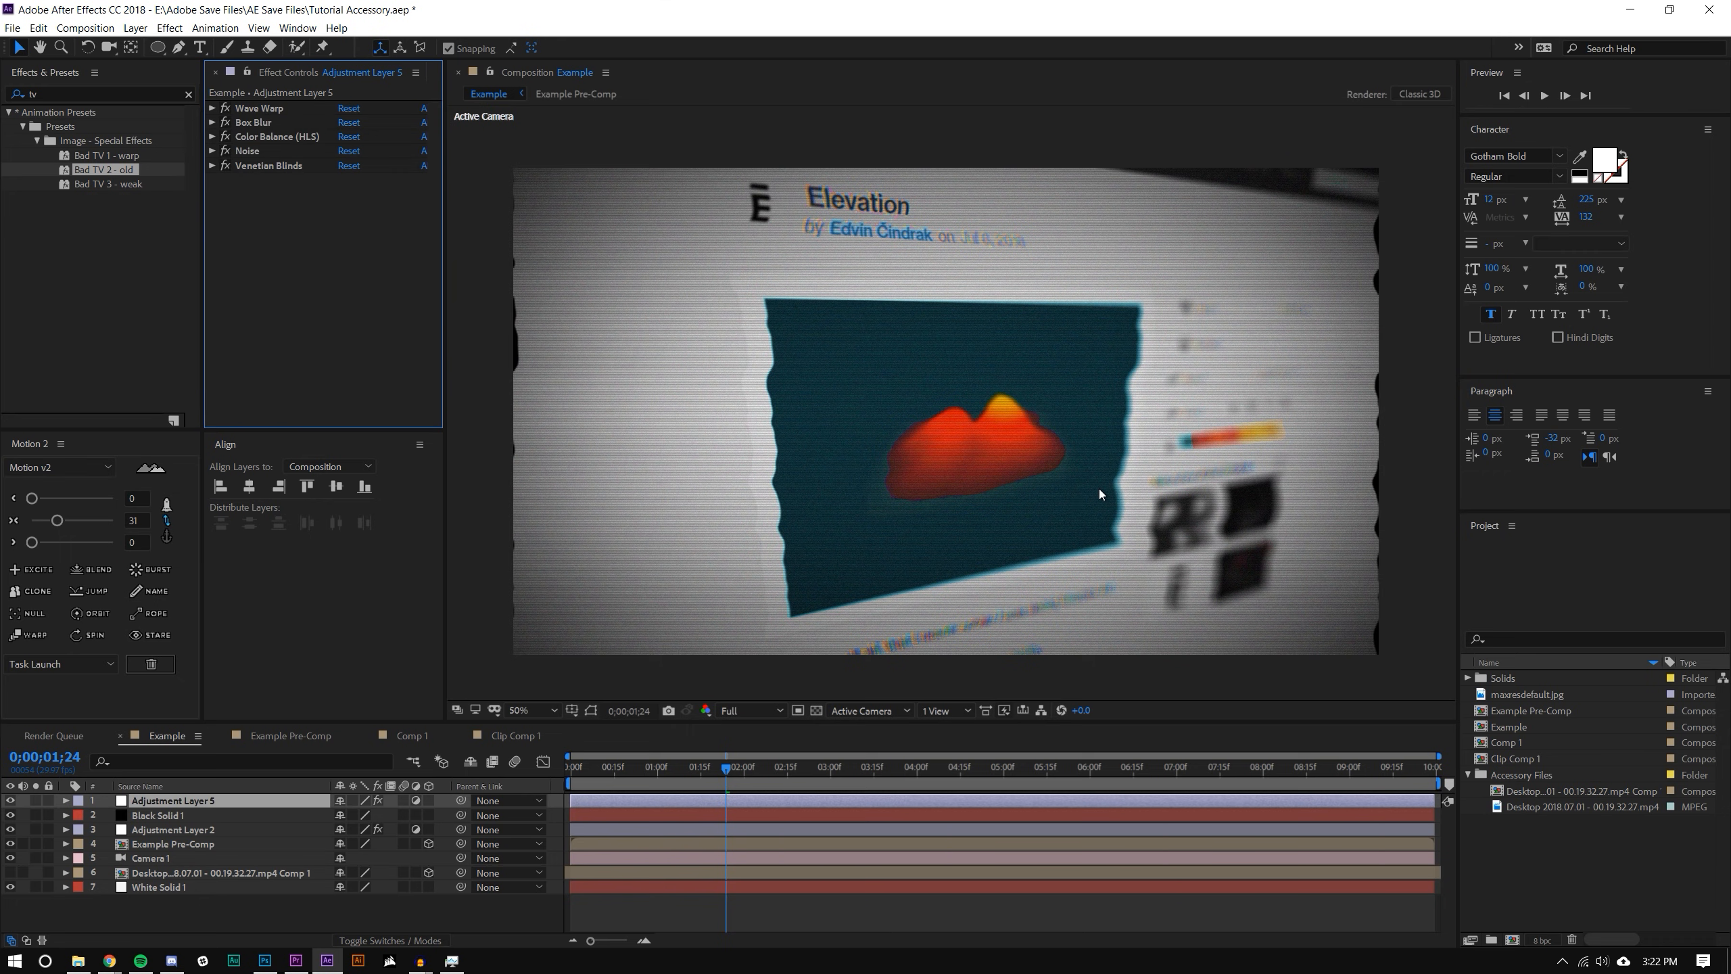
left_click(250, 136)
key("Delete")
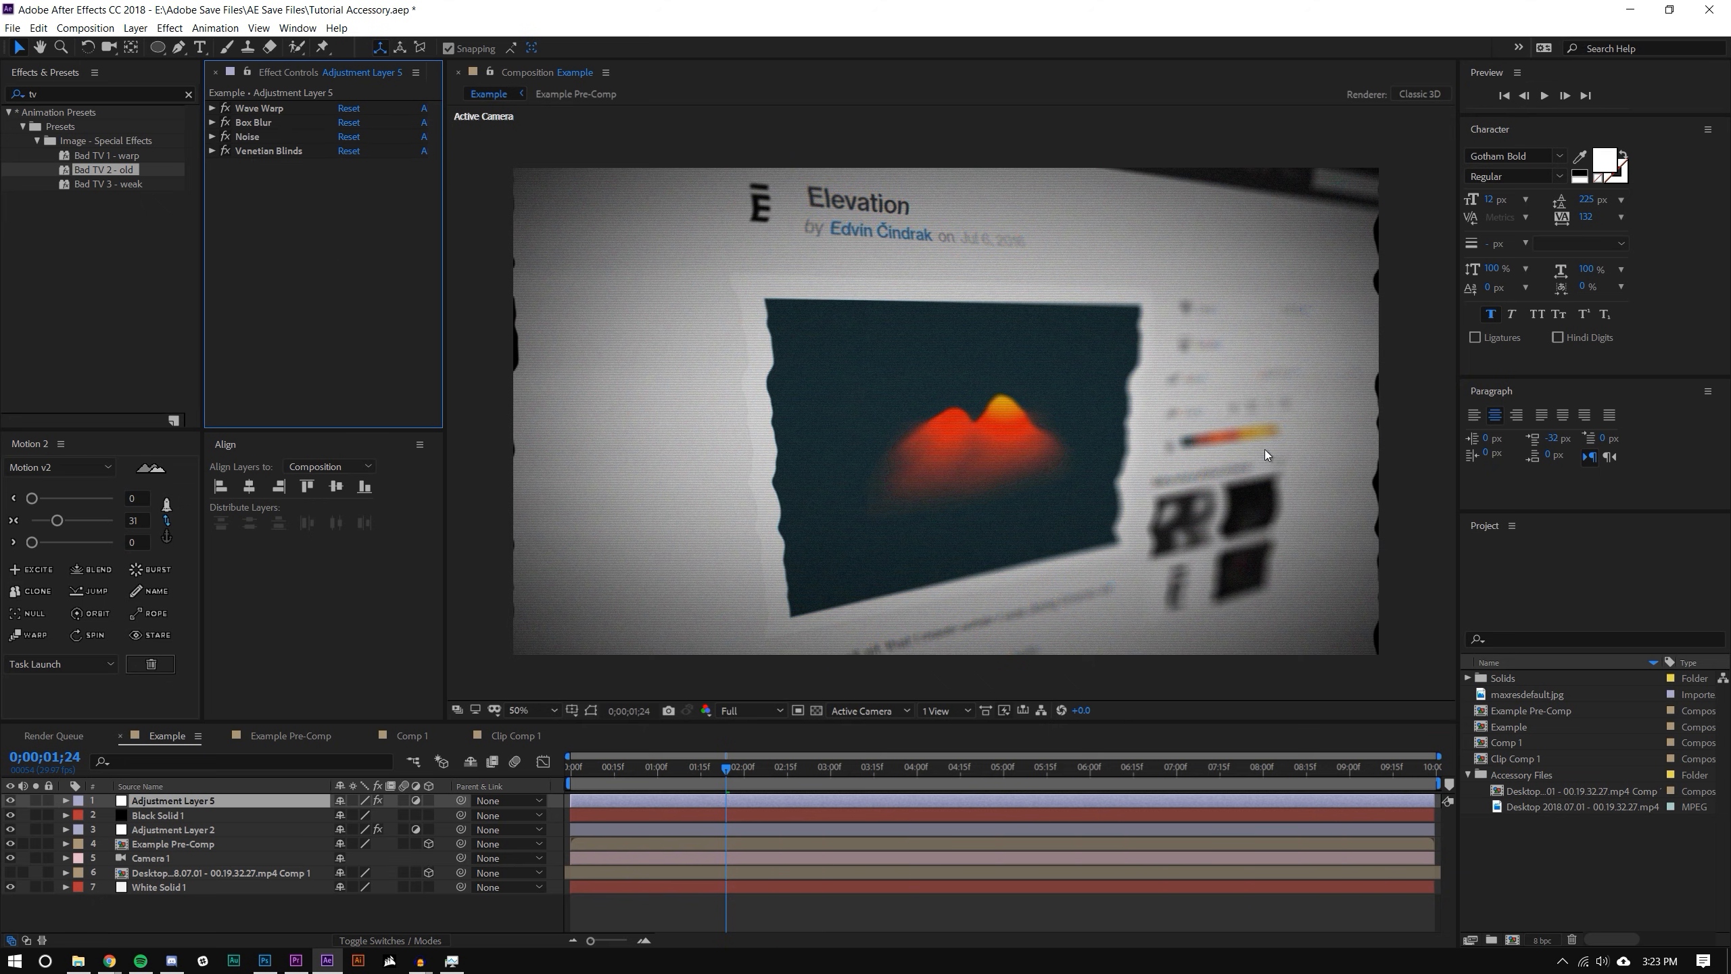
- Set the Wave Height of the adjustment layer's Wave Warp effect to 5
left_click(212, 108)
left_click(351, 137)
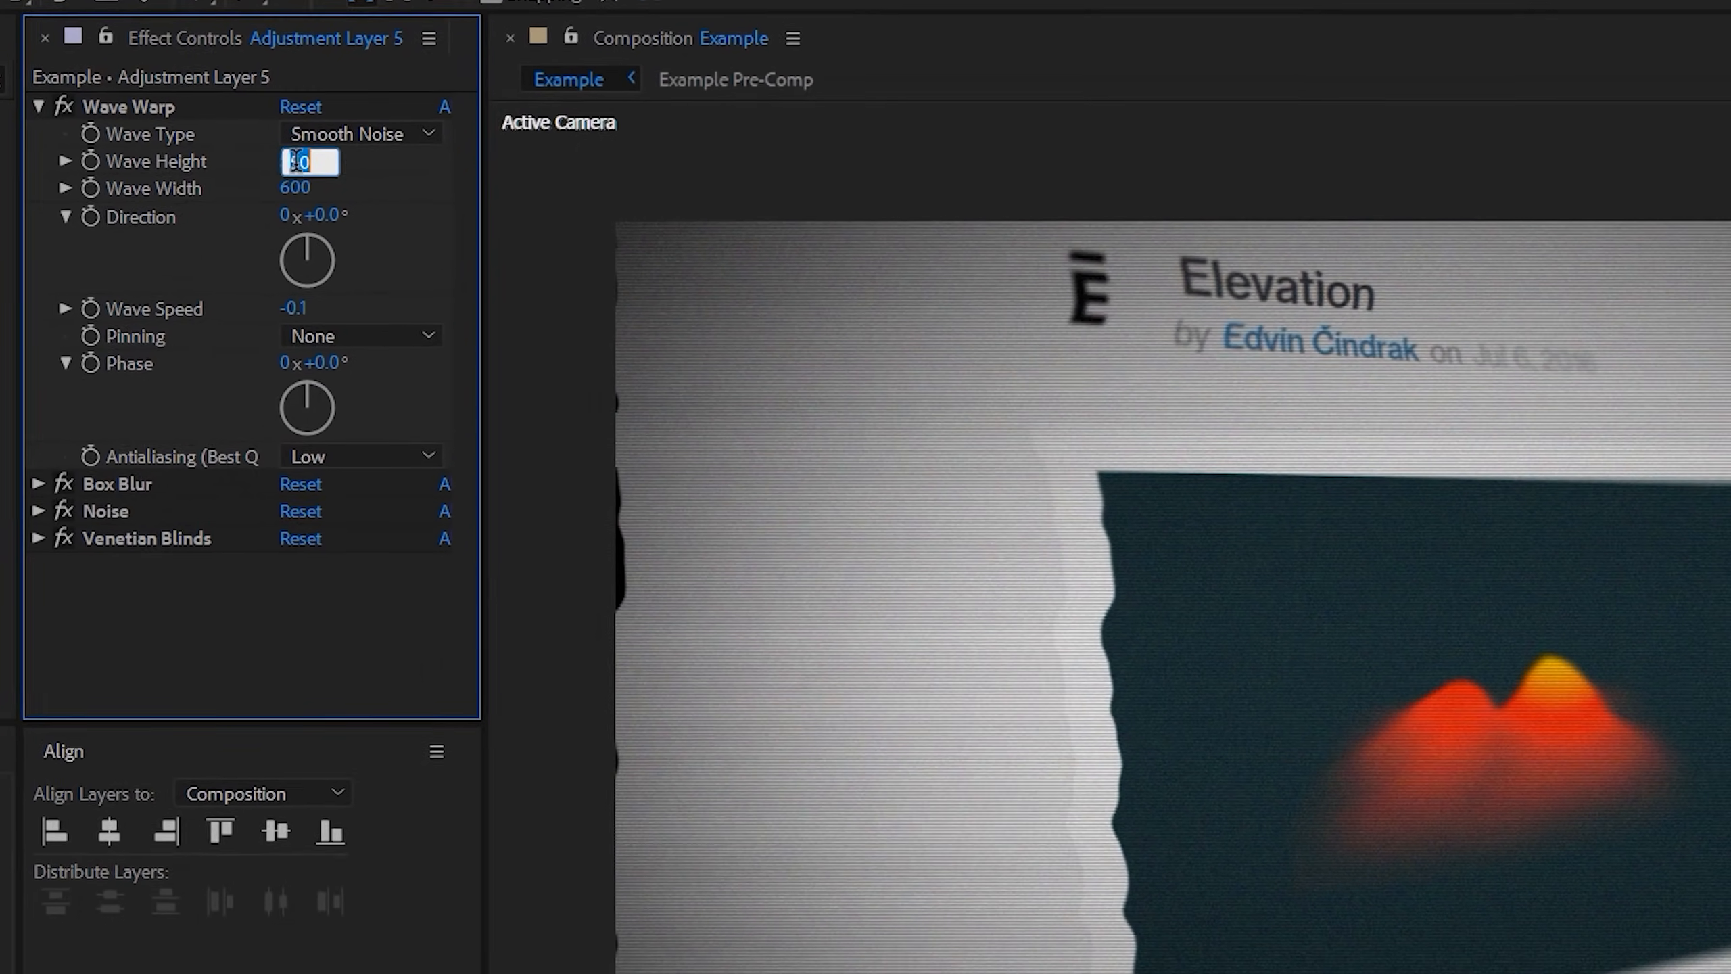
type("5")
key("Return")
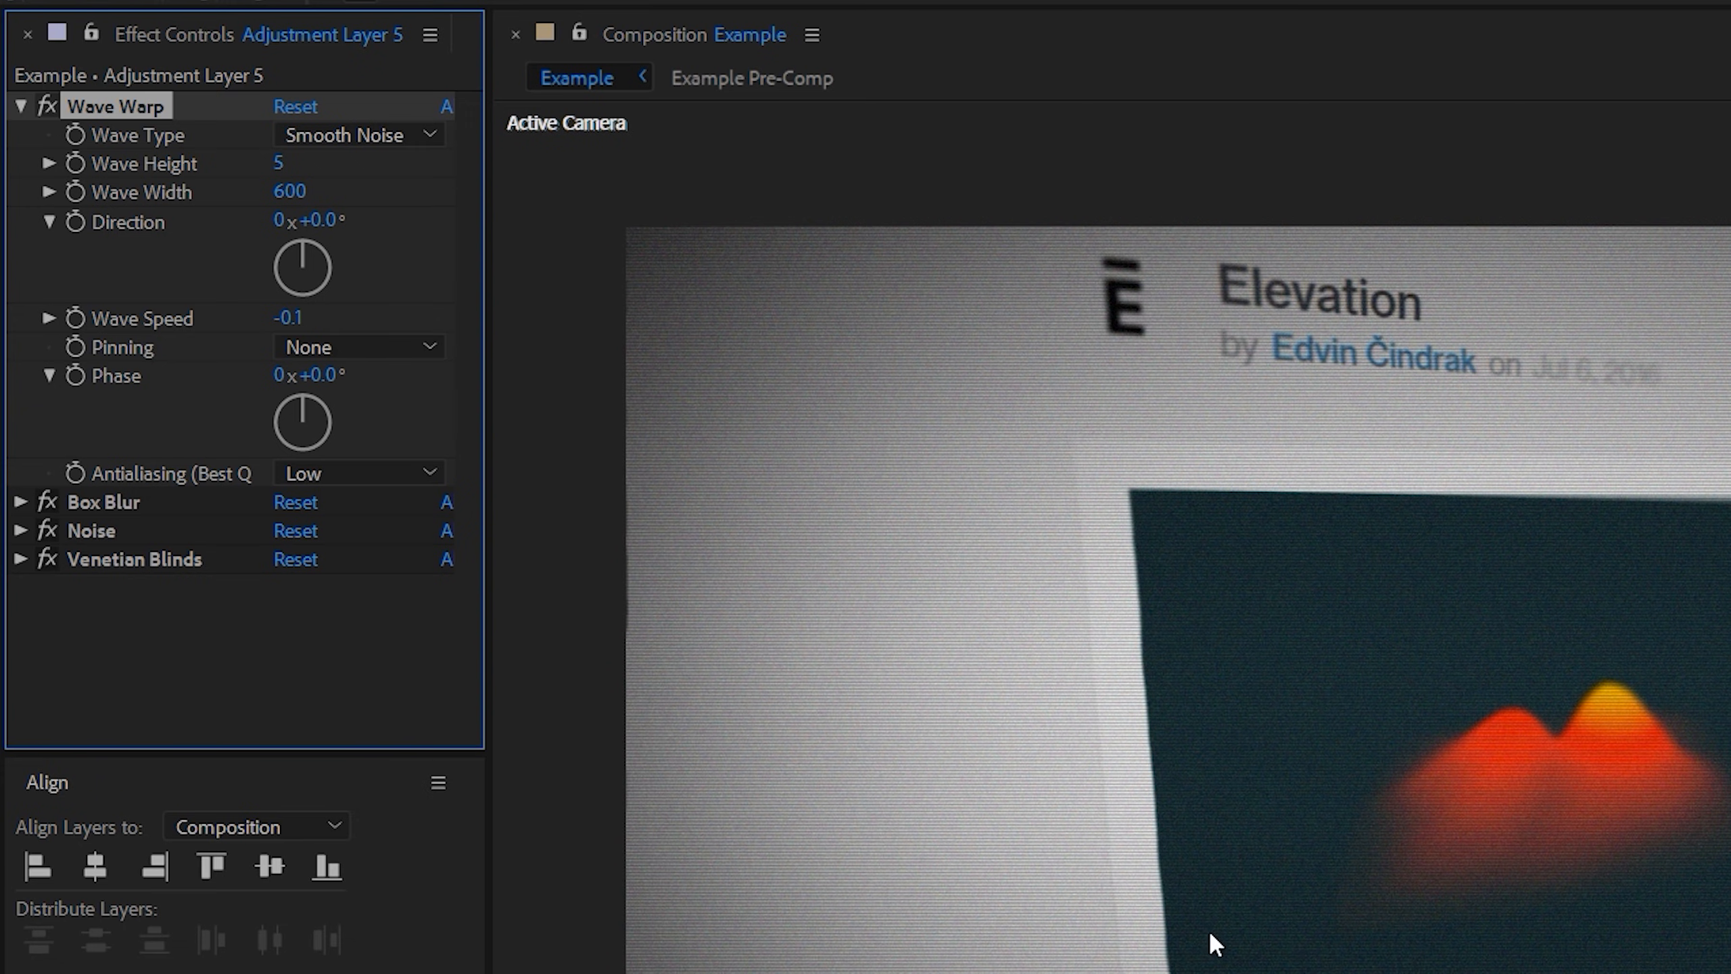
scroll(1330, 728, "down", 1)
scroll(1332, 729, "up", 1)
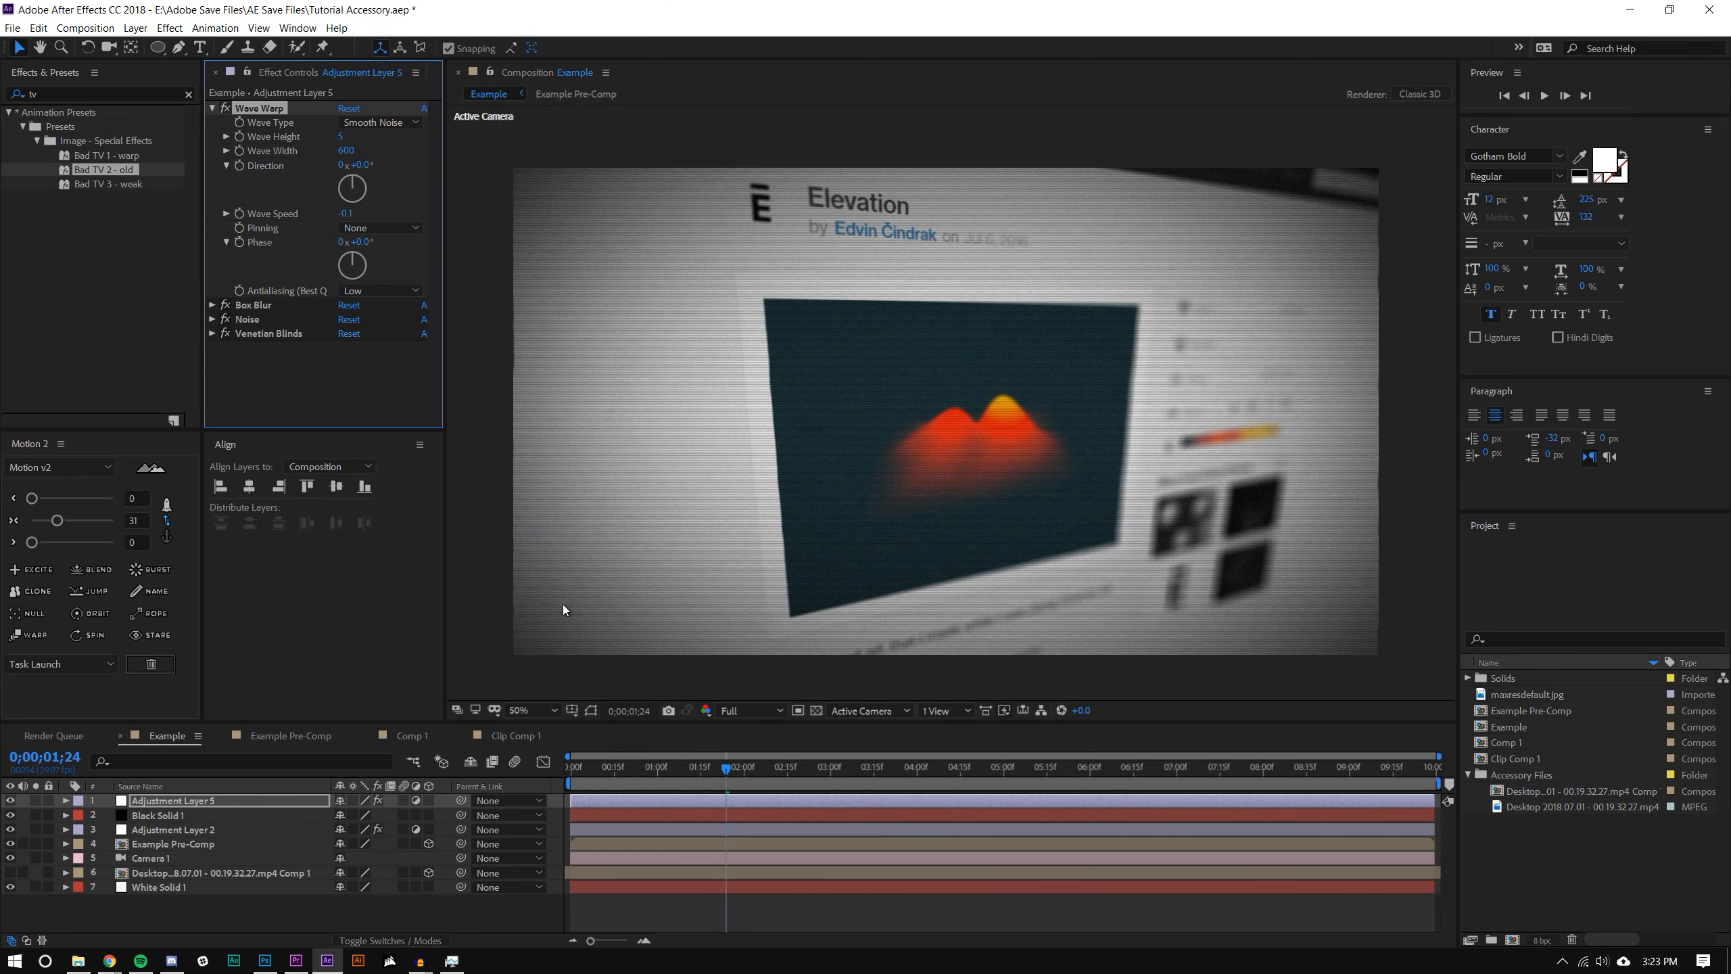
- Try scaling the black vignette solid down within the frame and undo the scaling
left_click(161, 816)
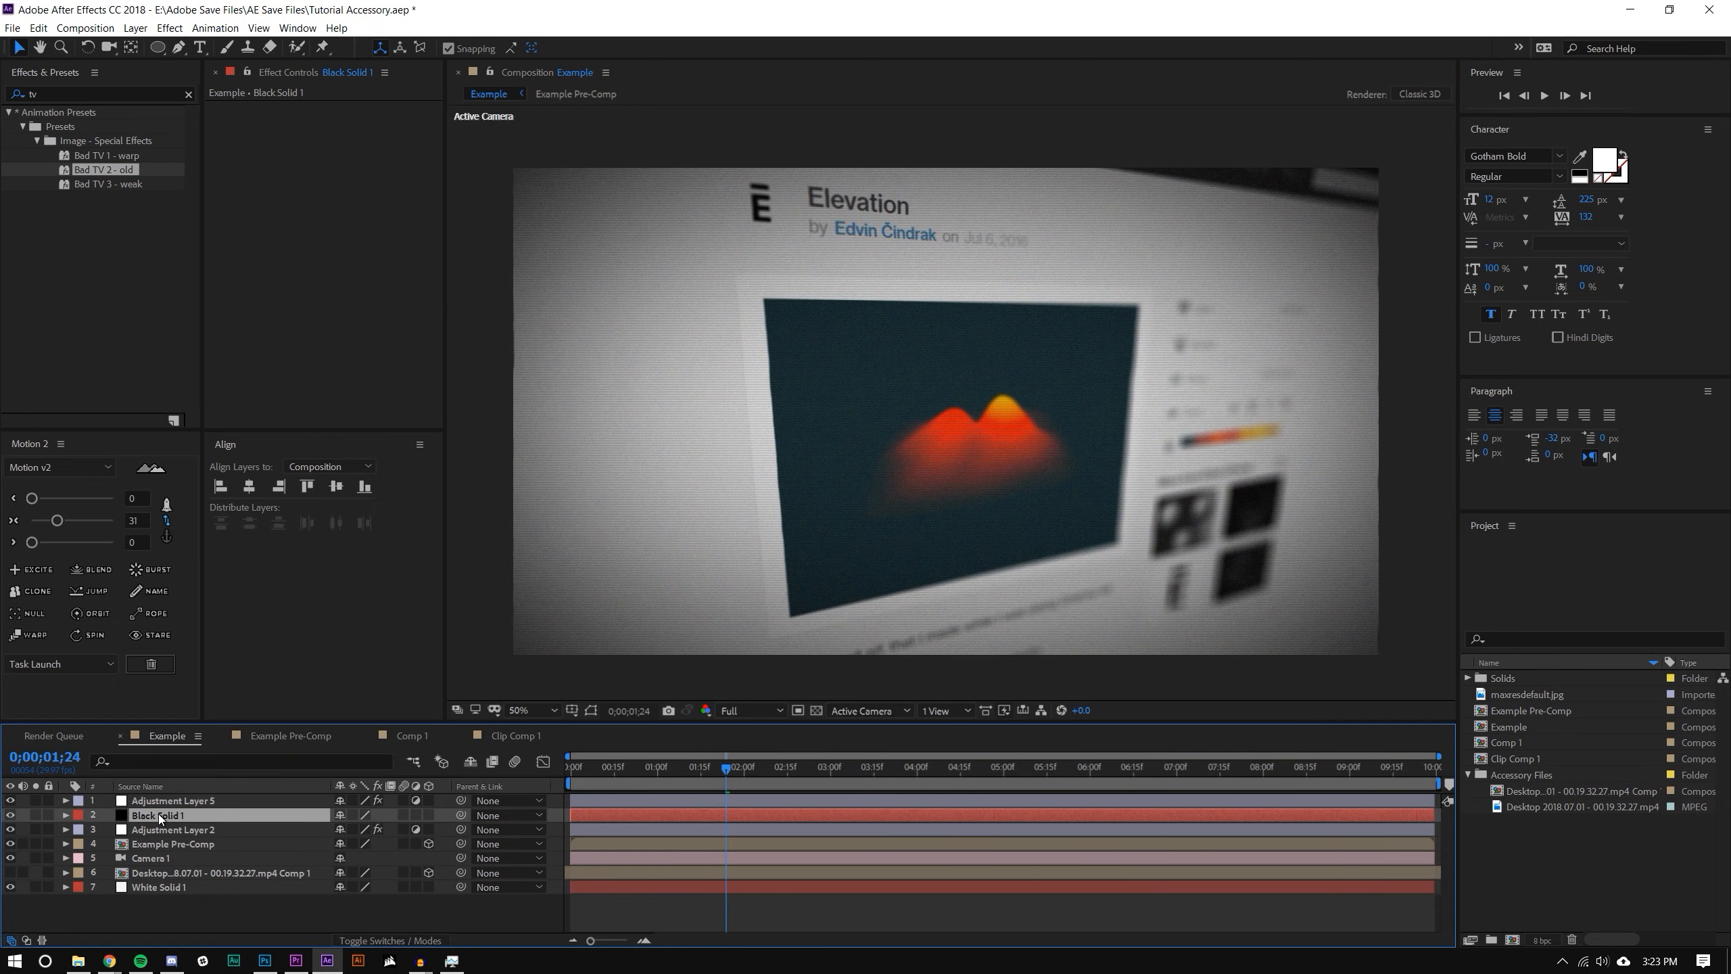
key("s")
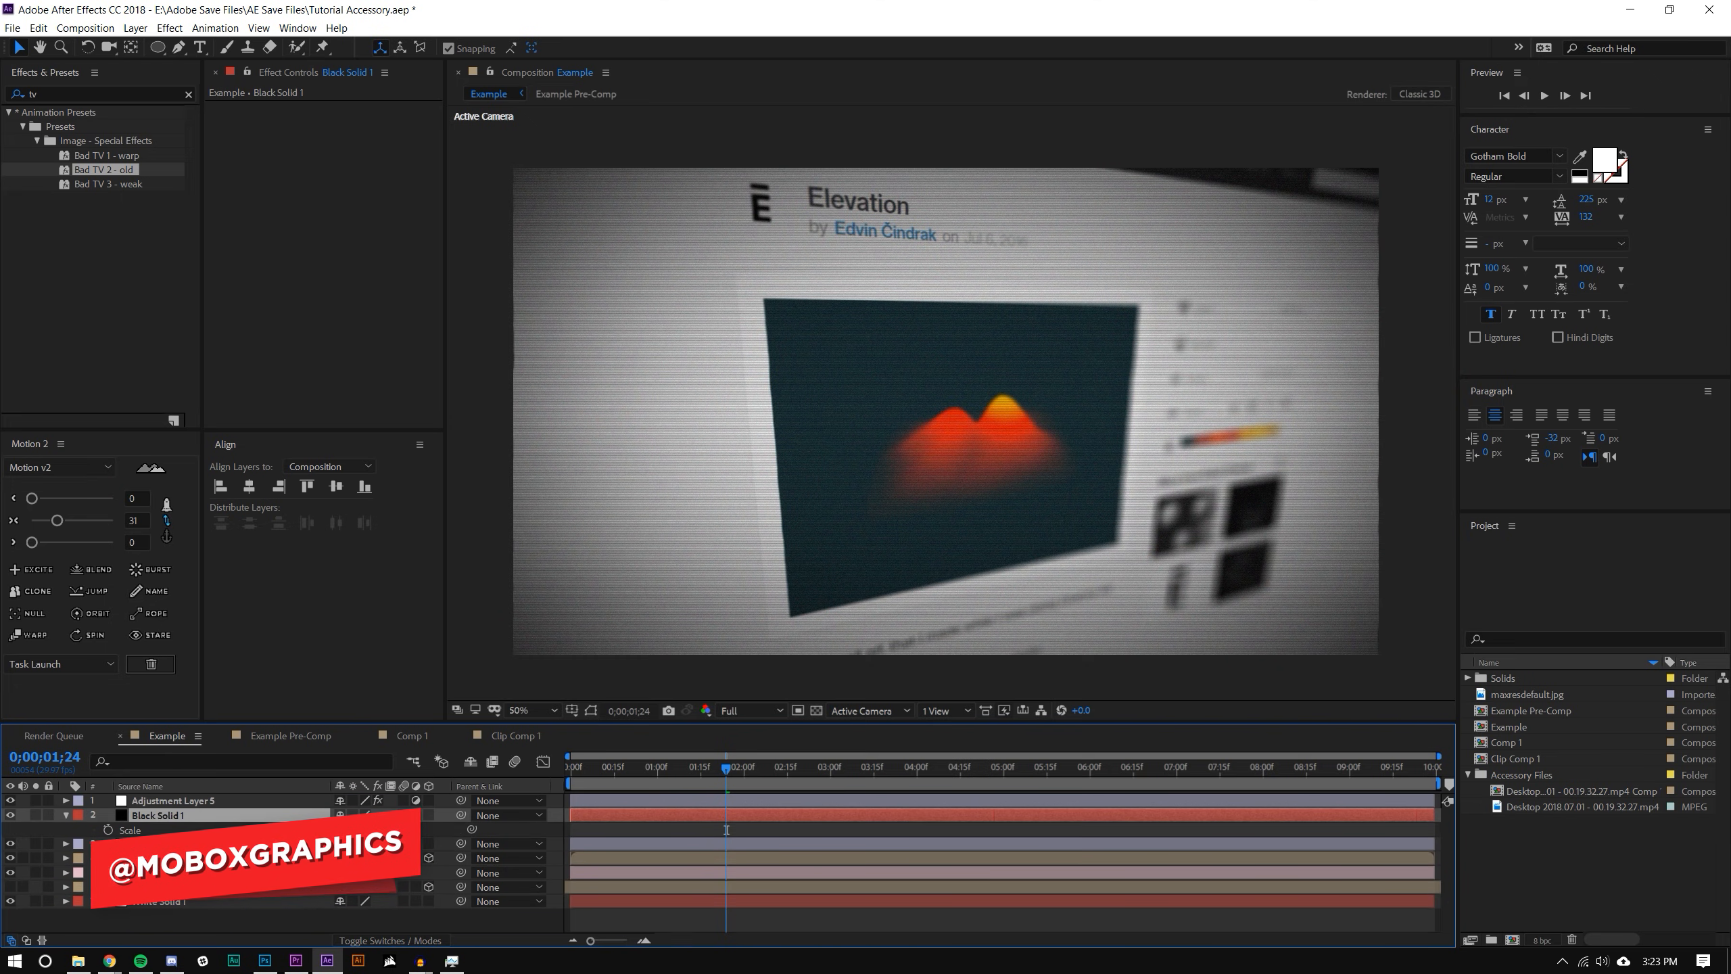
left_click_drag(369, 830, 340, 830)
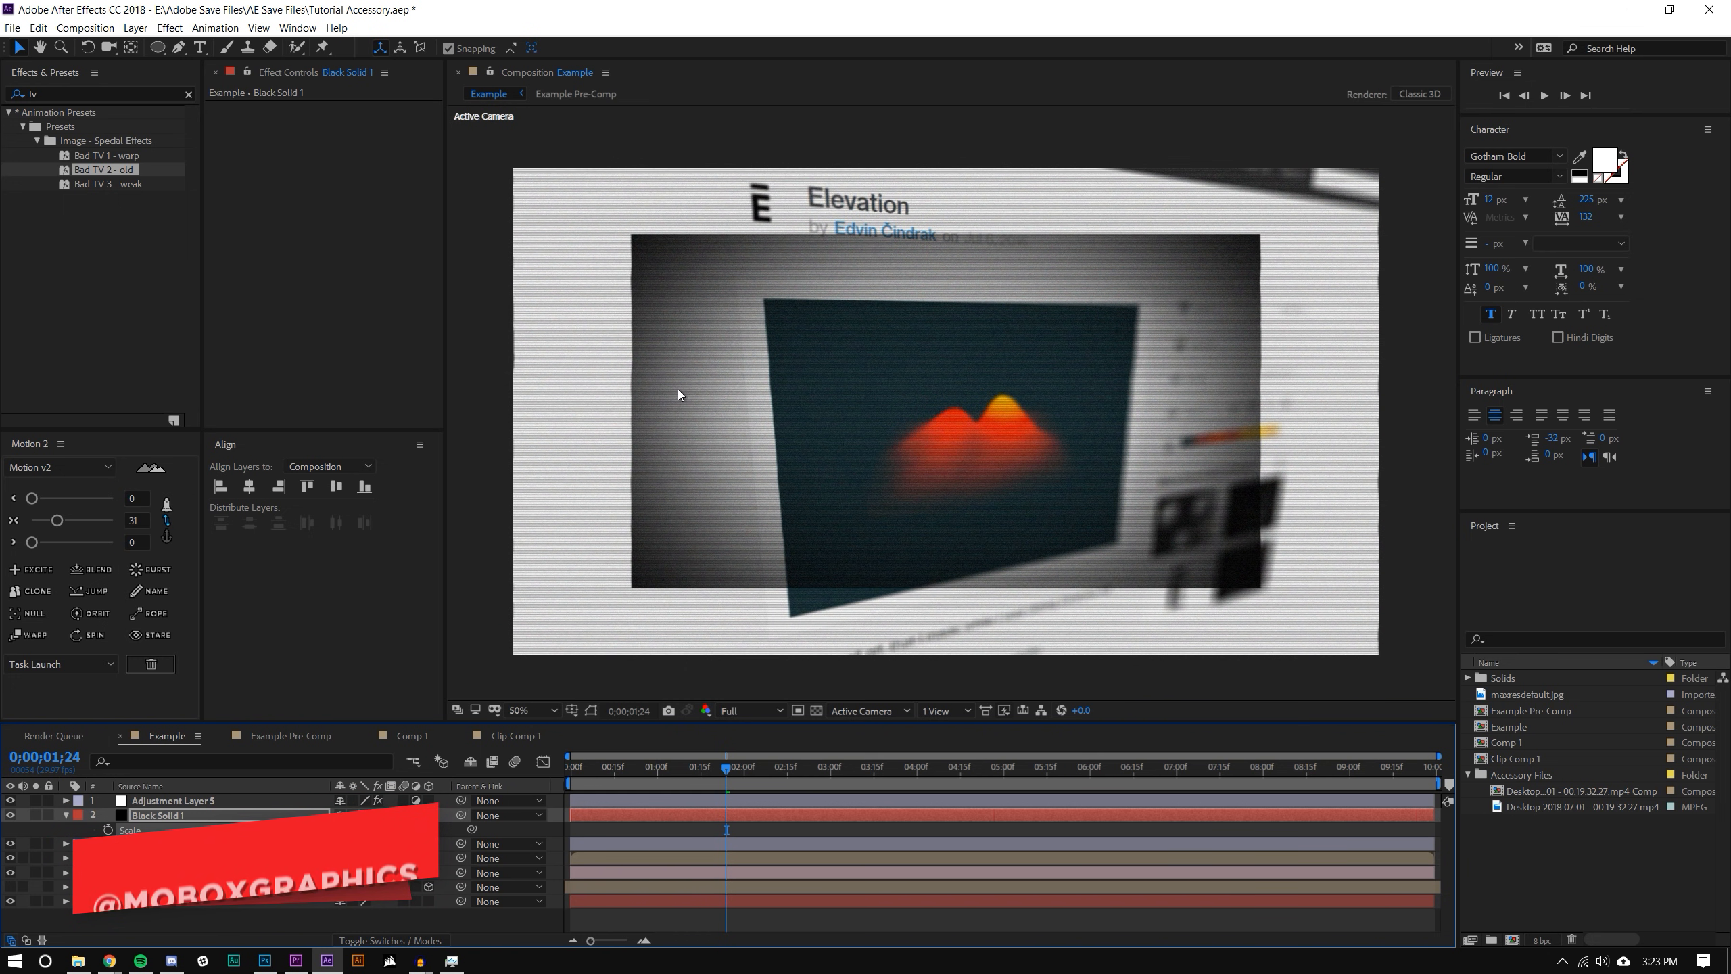
key("ctrl+z")
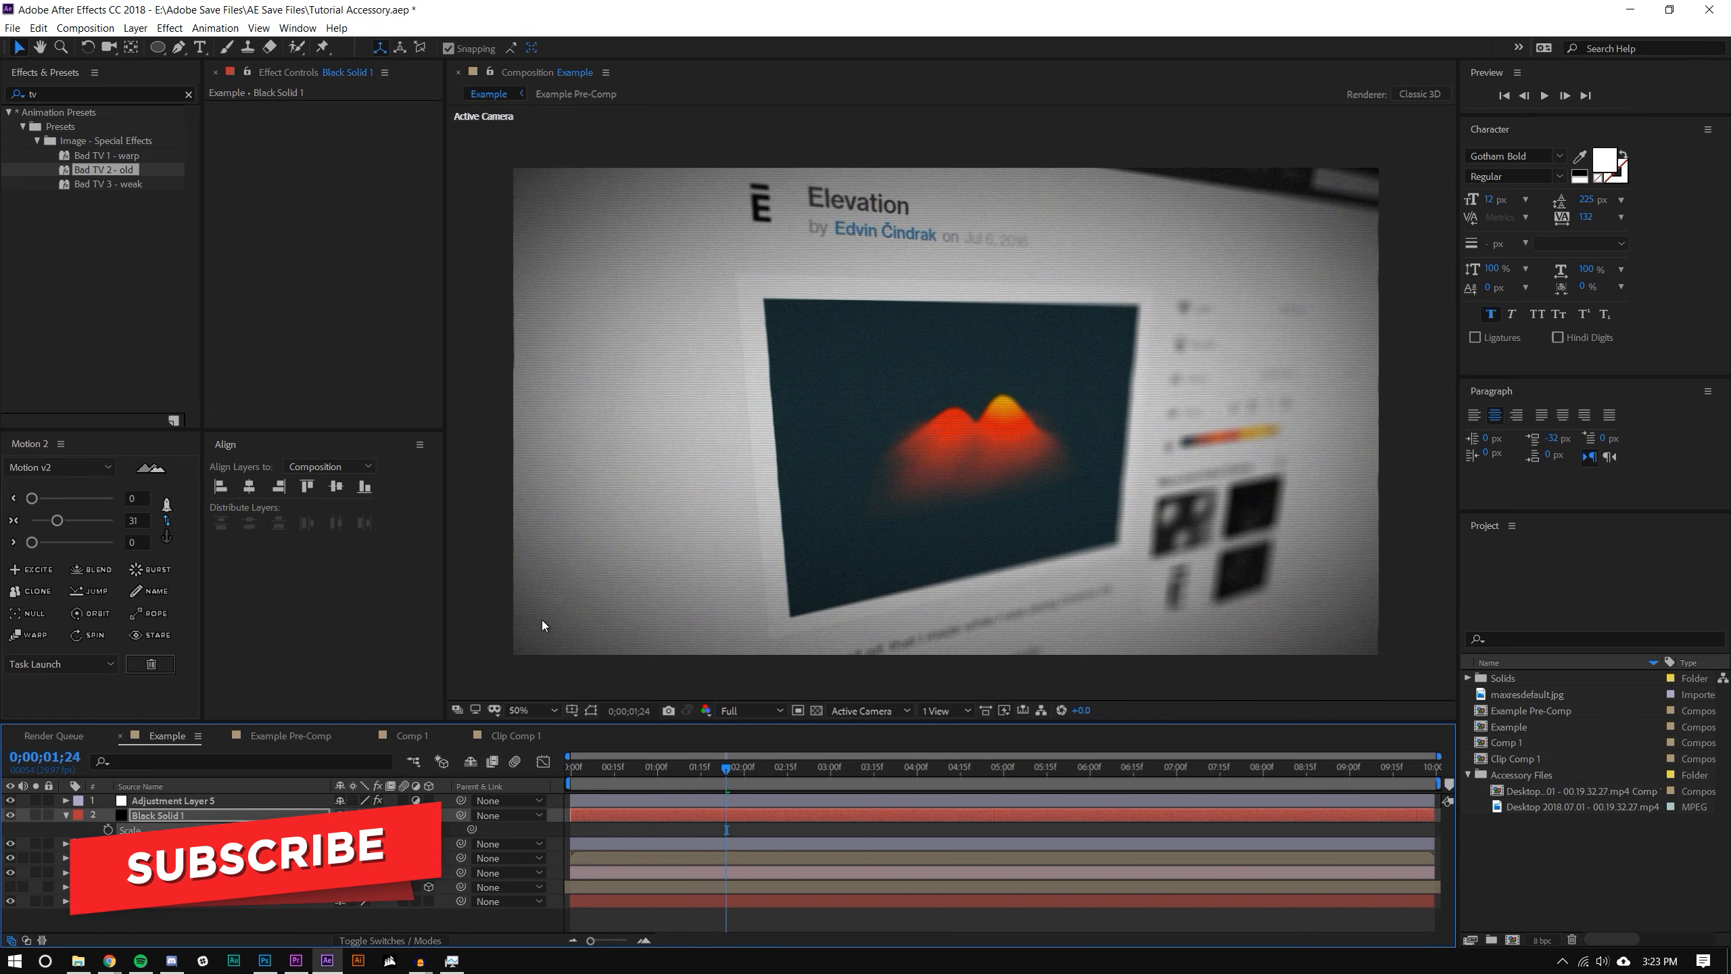
scroll(1353, 413, "down", 2)
scroll(1208, 473, "up", 2)
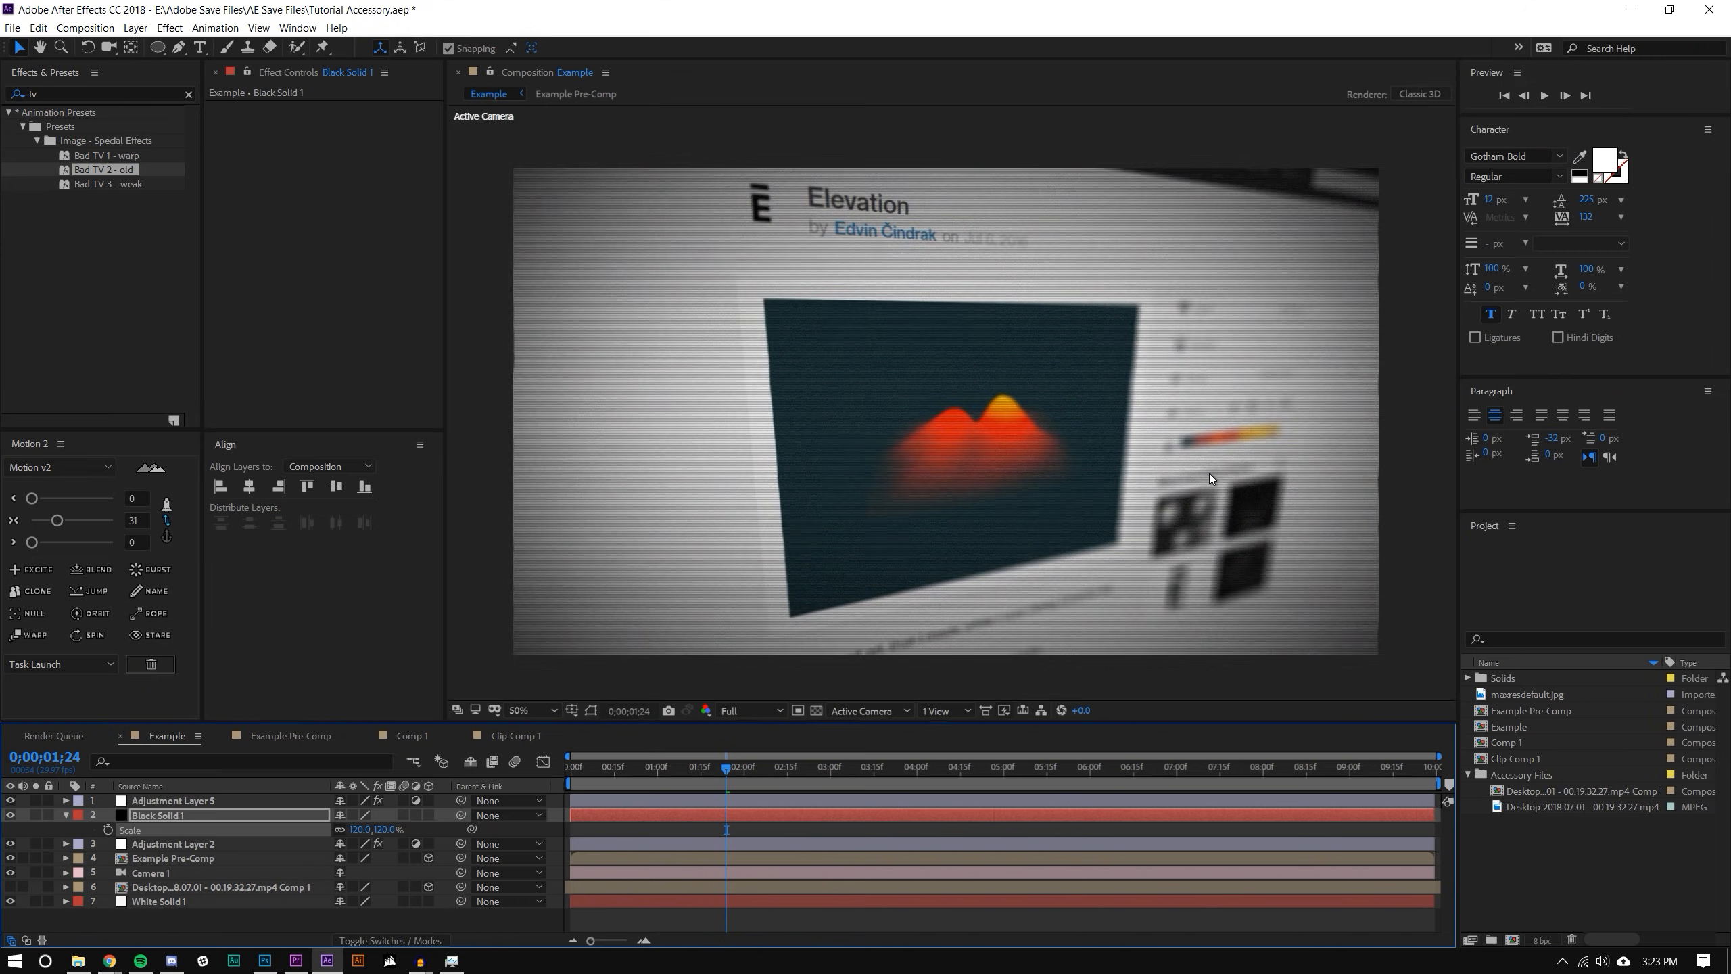